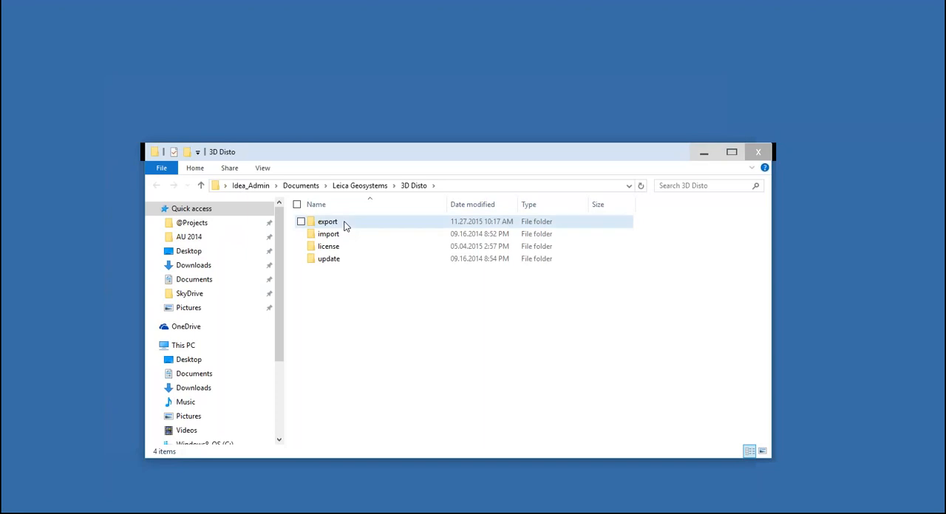
Open the Snapshot folder inside the 1530 BU project of the 3D Disto export folder
double_click(345, 225)
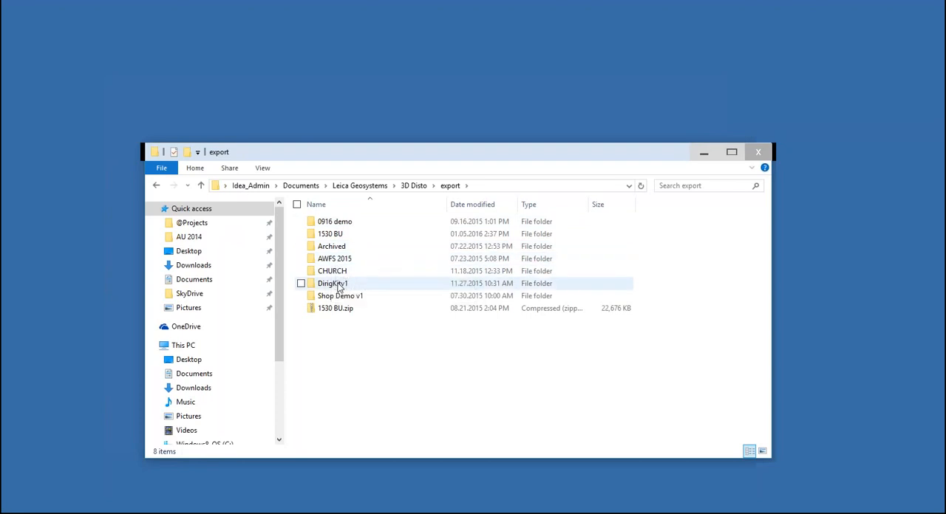
mouse_move(338, 288)
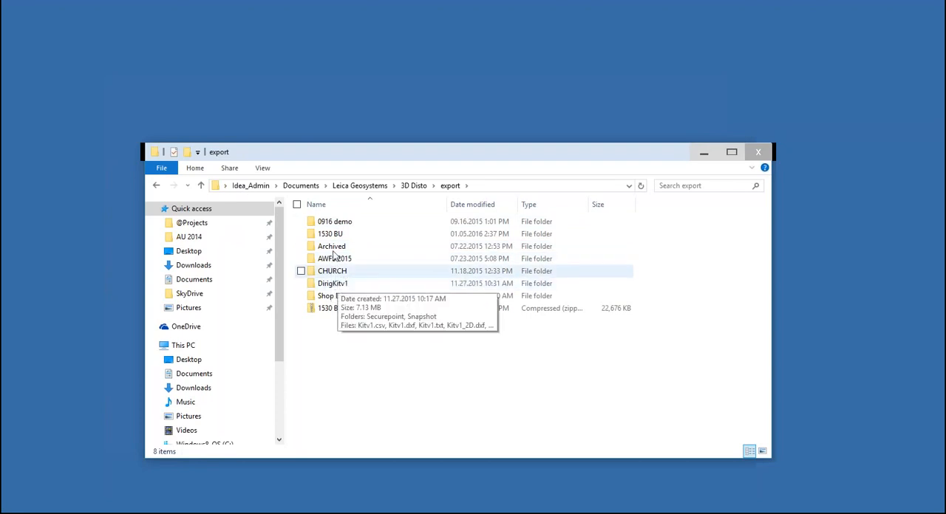
mouse_move(334, 240)
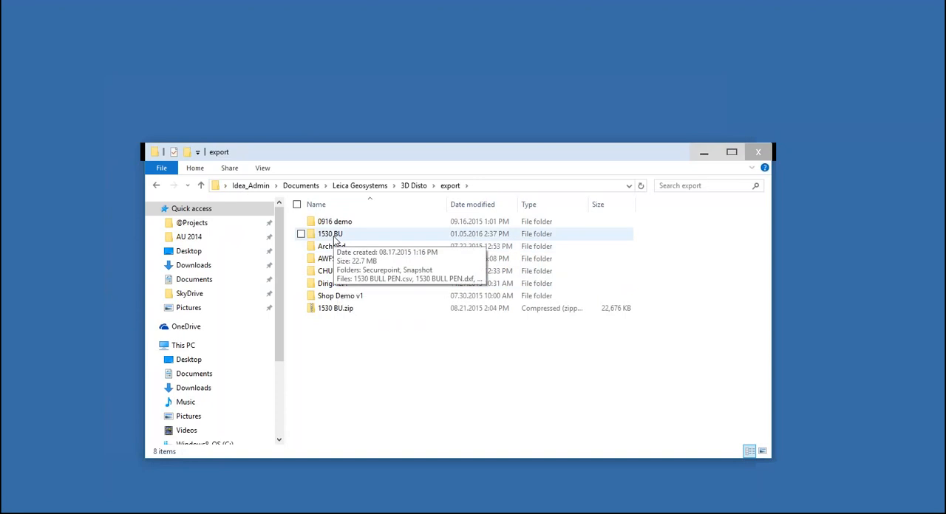
double_click(334, 235)
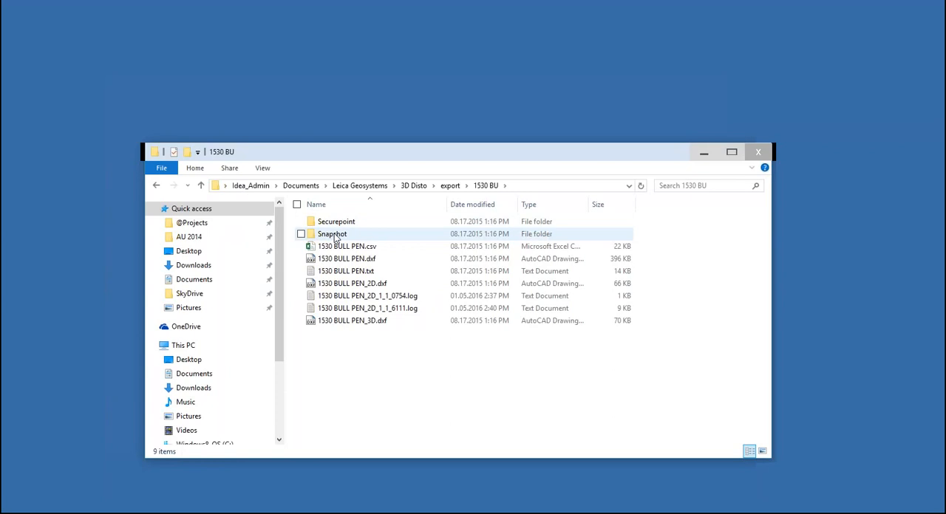
double_click(334, 235)
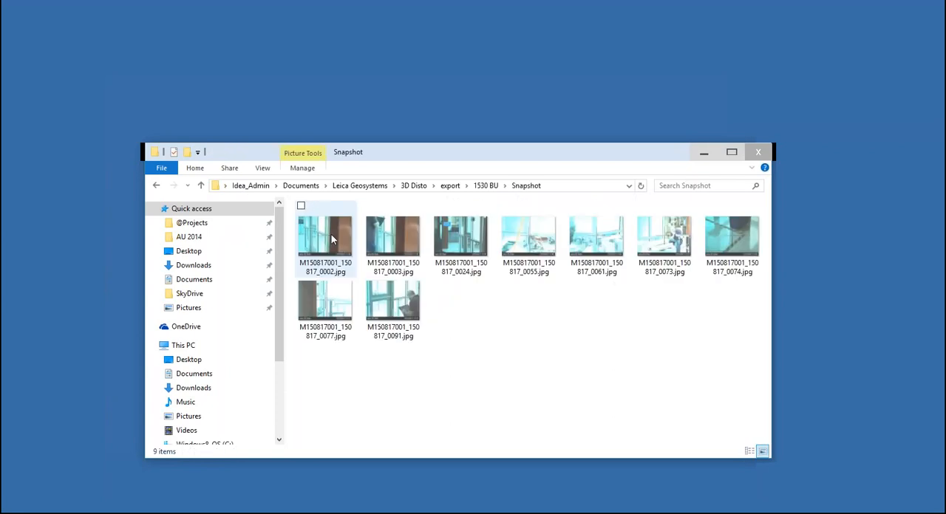
View the Snapshot photos from M150817001_150817_0002.jpg through M150817001_150817_0091.jpg, and close the photo viewer
double_click(329, 240)
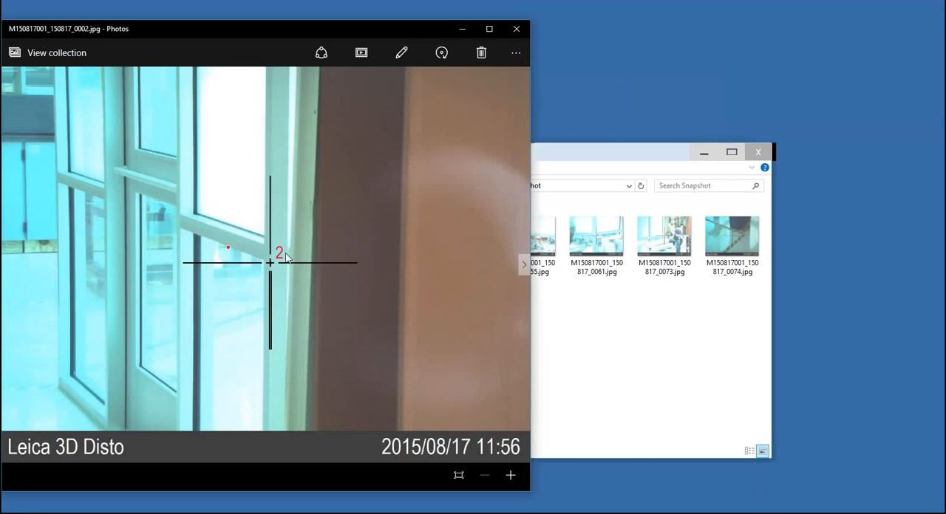
key(Right)
key(Right)
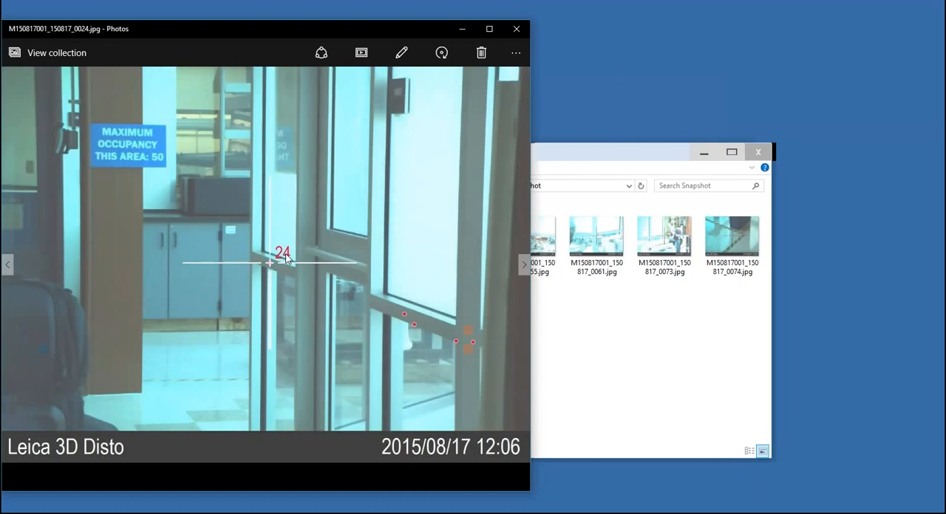
key(Right)
key(Right)
key(Right)
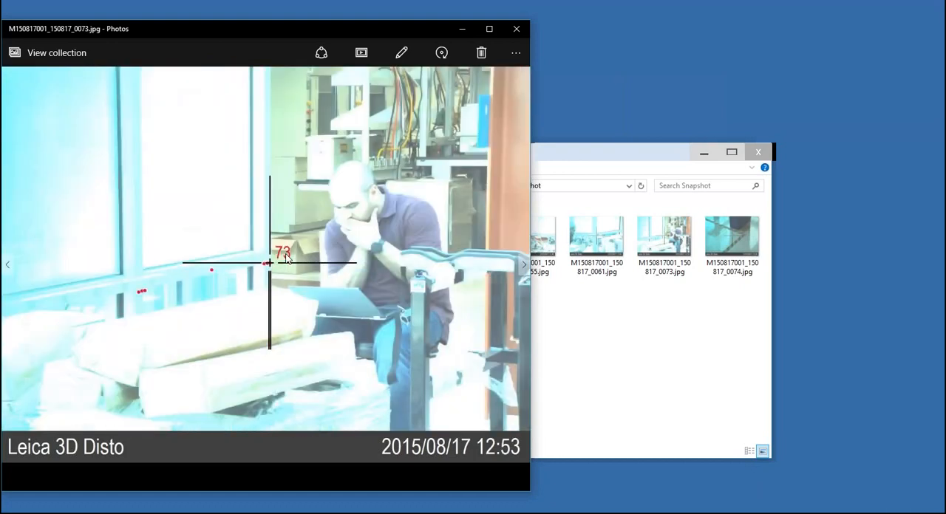
key(Right)
key(Right)
key(Right)
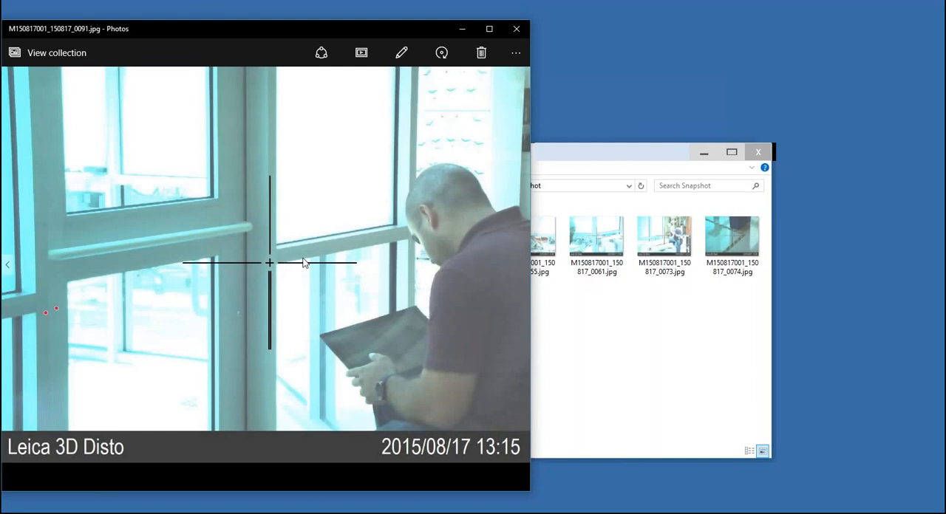
click(516, 28)
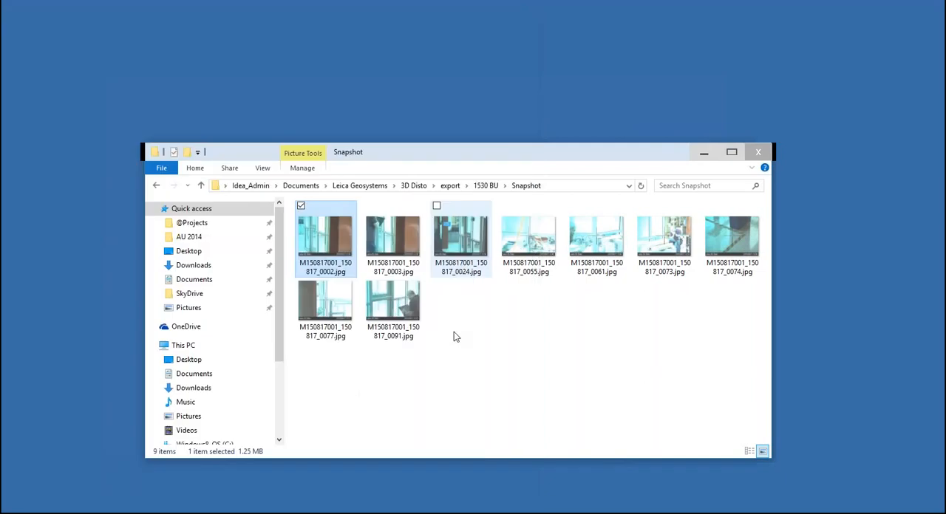
click(454, 333)
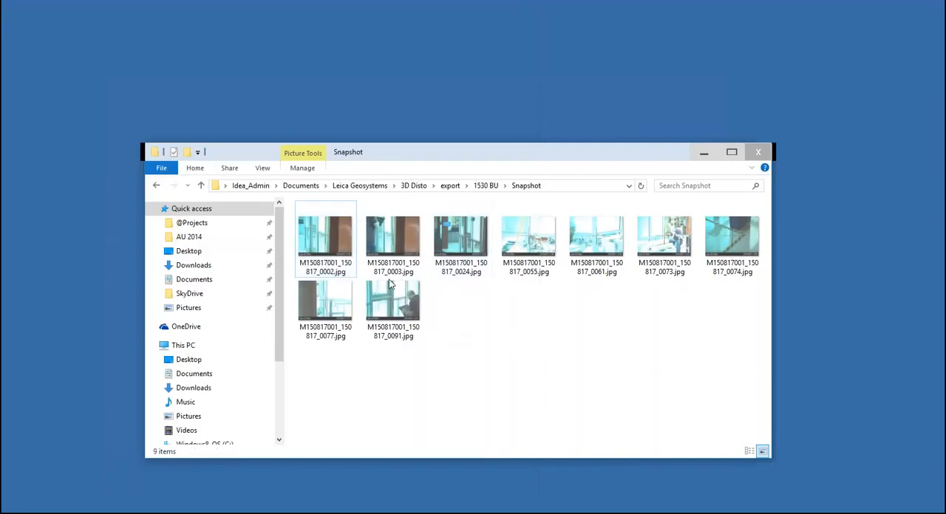
Go back to the export folder, reopen 1530 BU and look over its CSV, DXF, 2D DXF and 3D DXF files
click(451, 187)
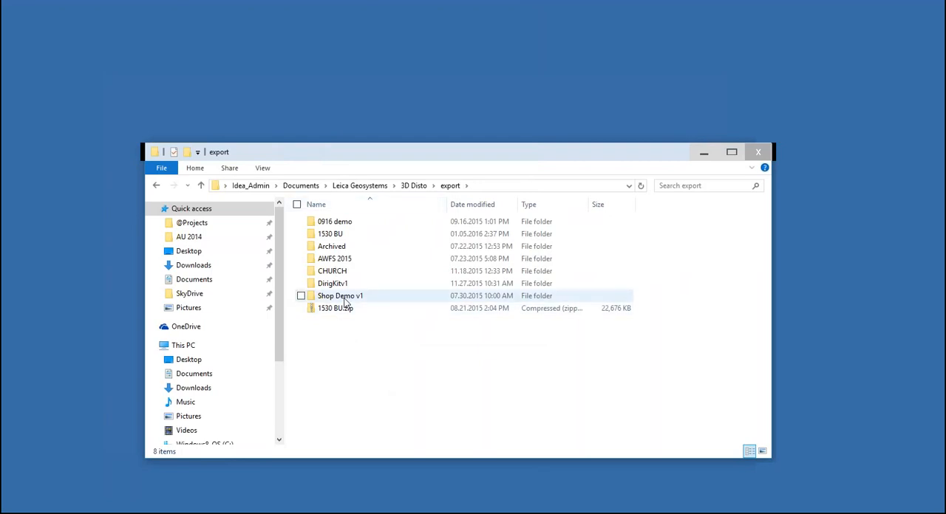
mouse_move(344, 302)
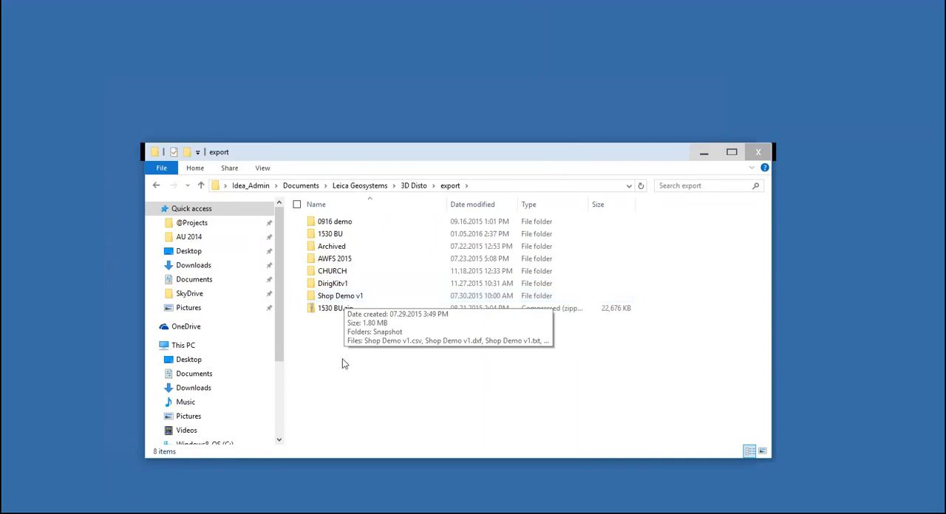
double_click(330, 236)
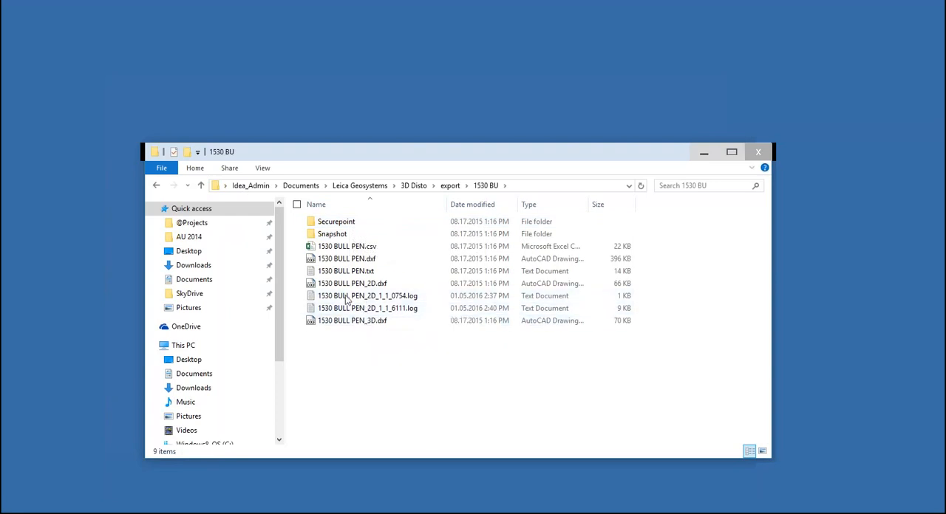
click(363, 249)
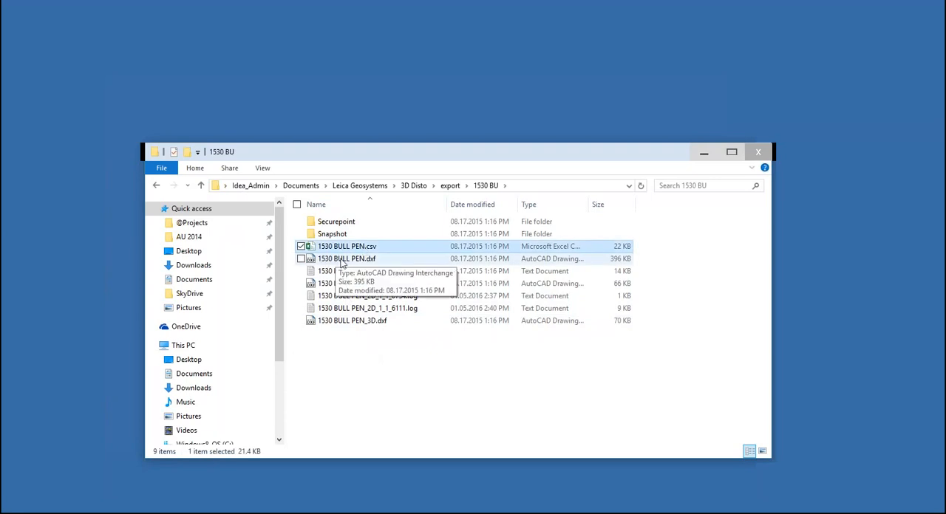
click(342, 260)
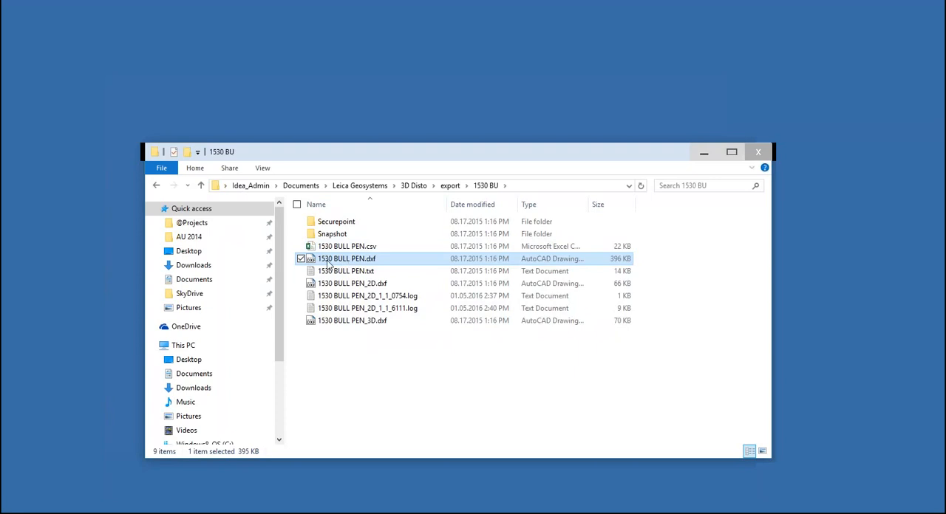
click(361, 285)
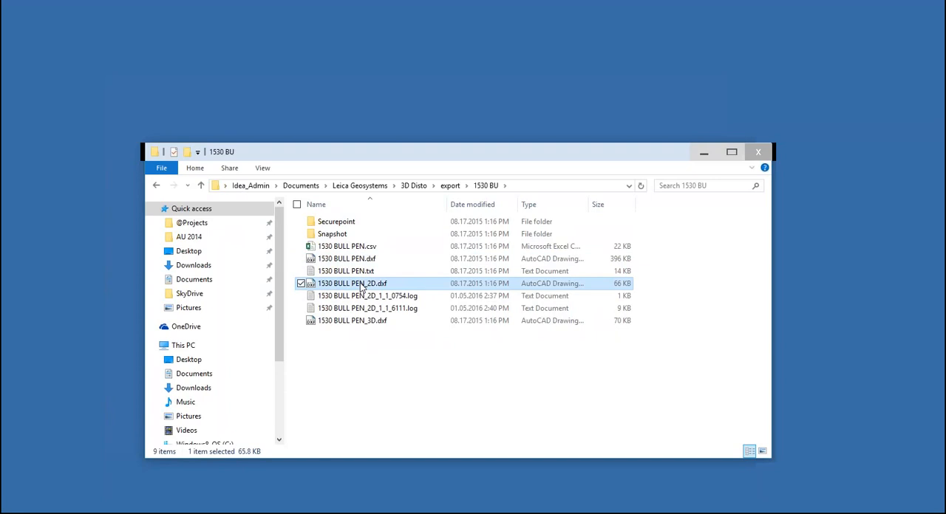
click(344, 322)
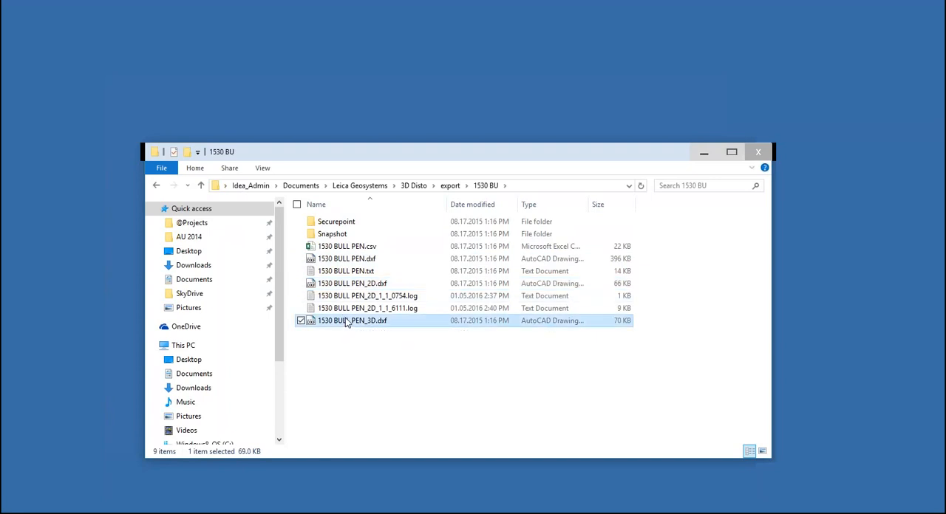
Open 1530 BULL PEN.txt, examine its setup, measurement, secure location and relocation data, and close it
click(345, 272)
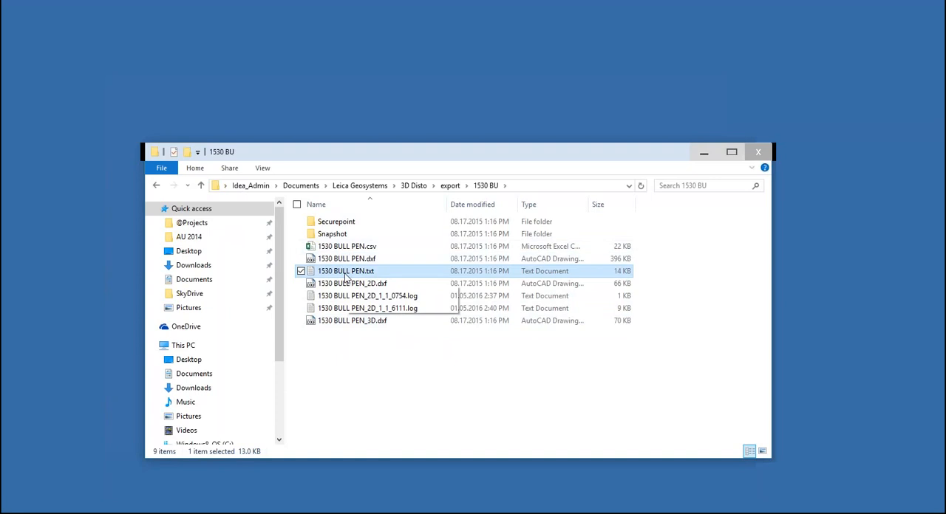
double_click(346, 273)
scroll(518, 295, down, 3)
scroll(399, 332, down, 10)
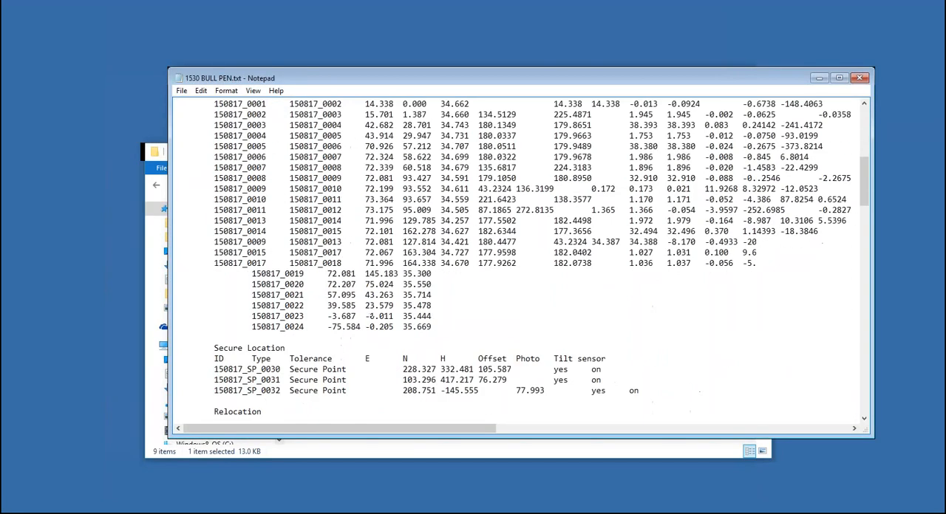
scroll(399, 333, up, 7)
scroll(487, 257, up, 2)
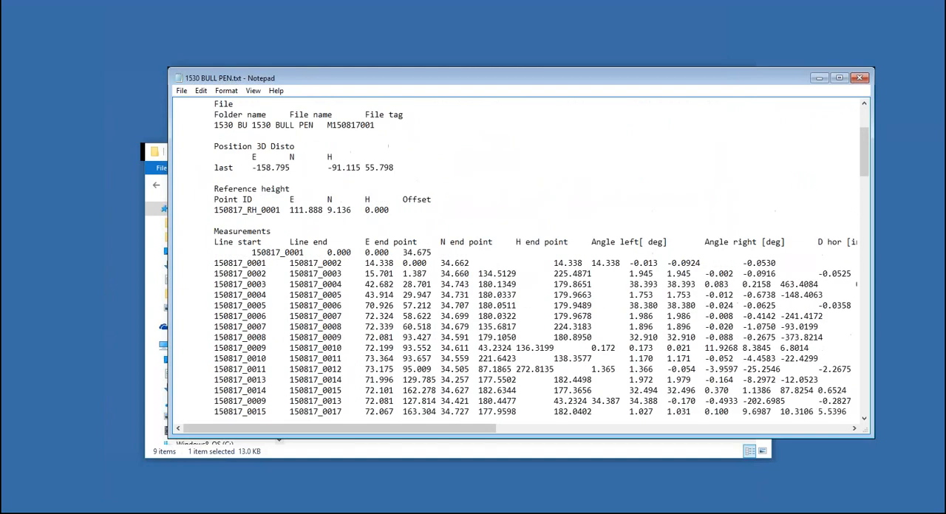
scroll(486, 258, down, 6)
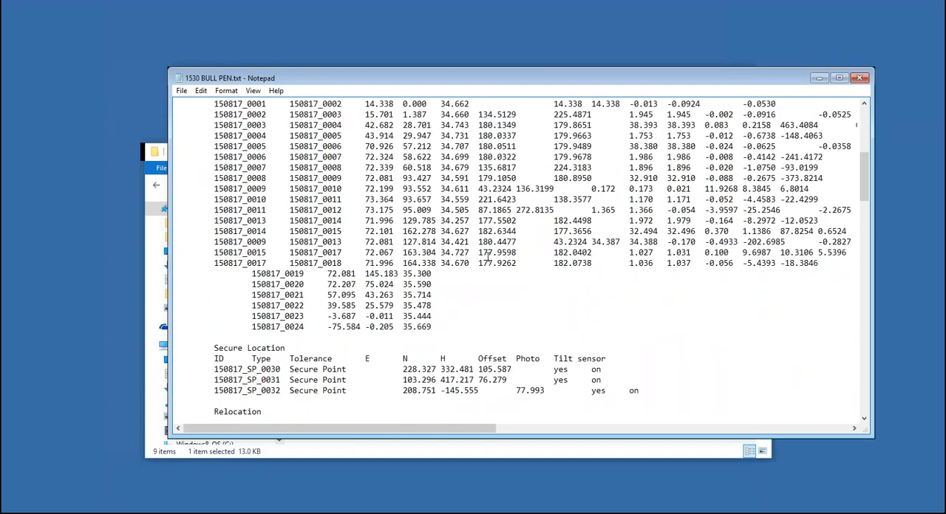
scroll(488, 257, up, 8)
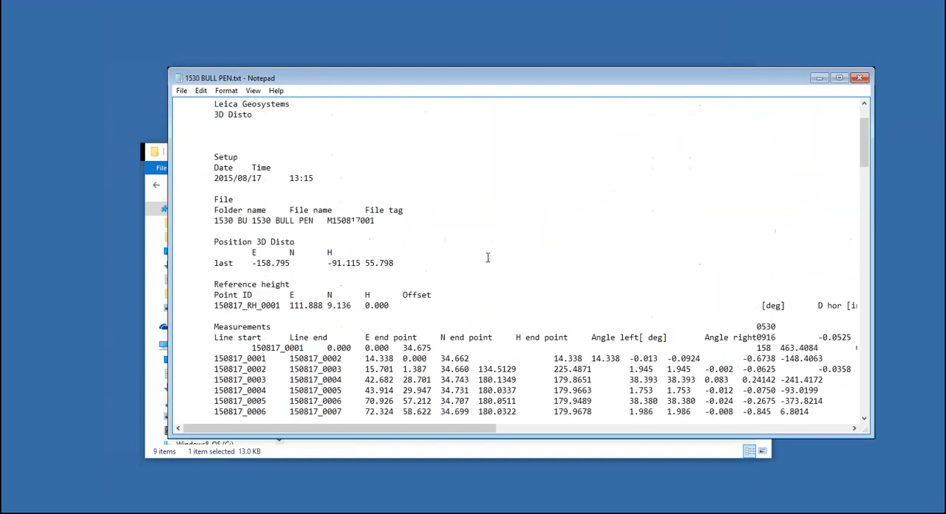
scroll(488, 257, down, 8)
scroll(487, 257, down, 6)
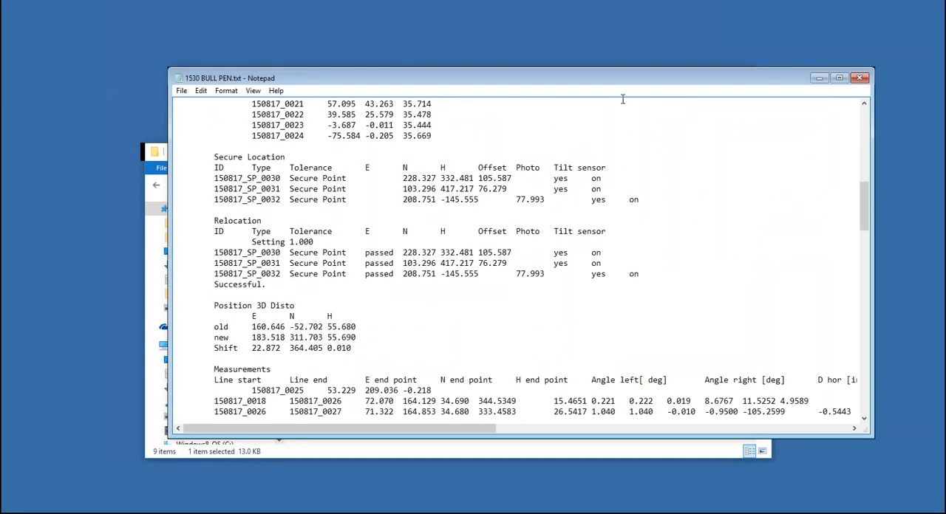
click(859, 78)
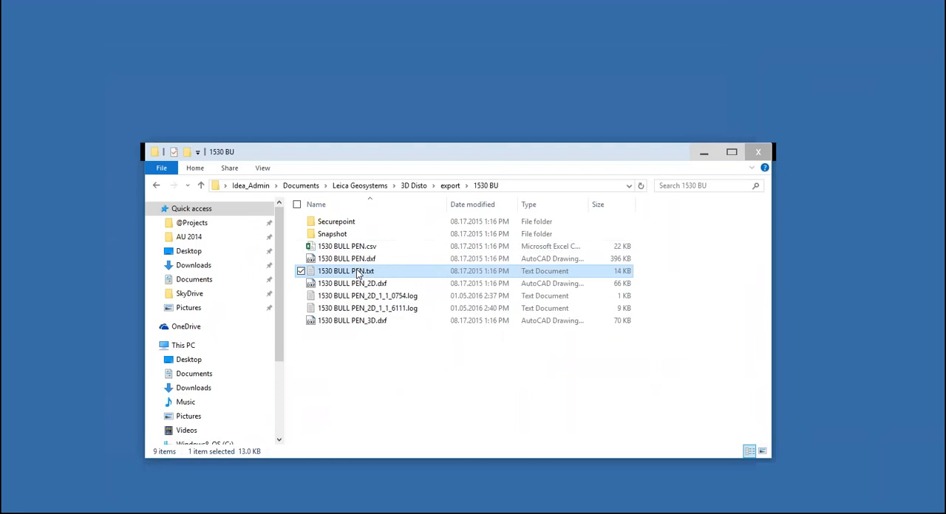
Delete the two log files 1530 BULL PEN_2D_1_1_0754.log and 1530 BULL PEN_2D_1_1_6111.log from the 1530 BU folder
click(347, 260)
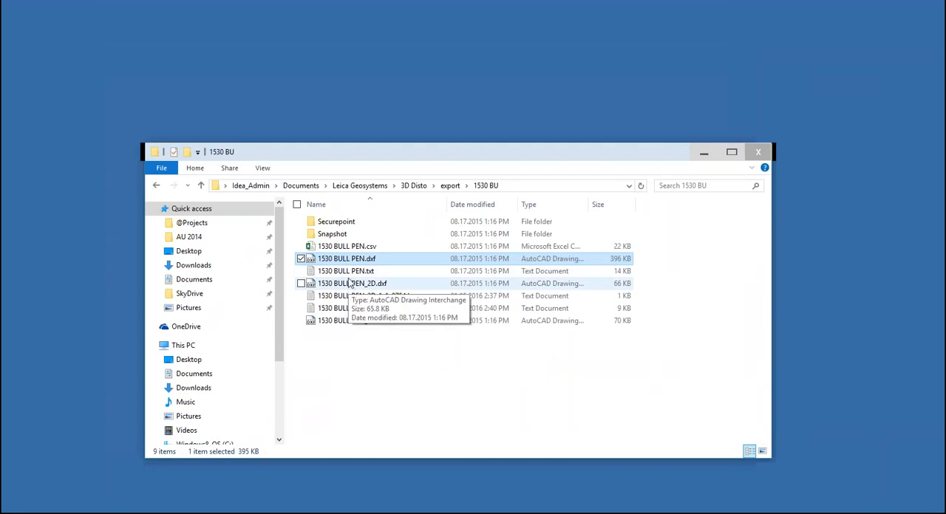
click(334, 309)
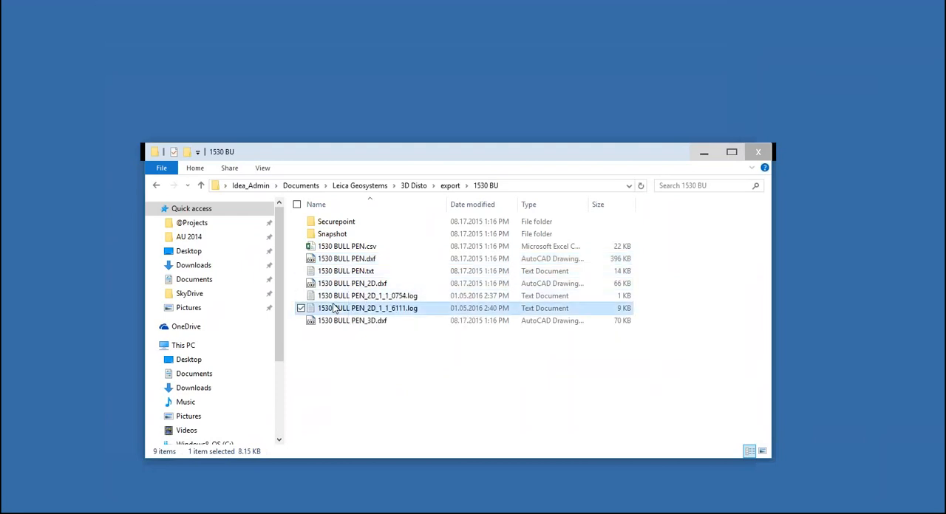
ctrl+click(334, 298)
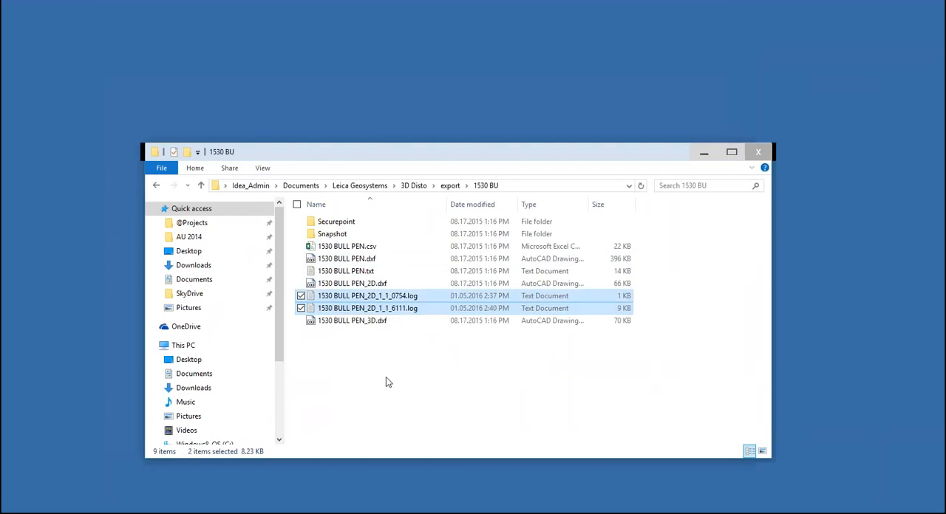
key(Delete)
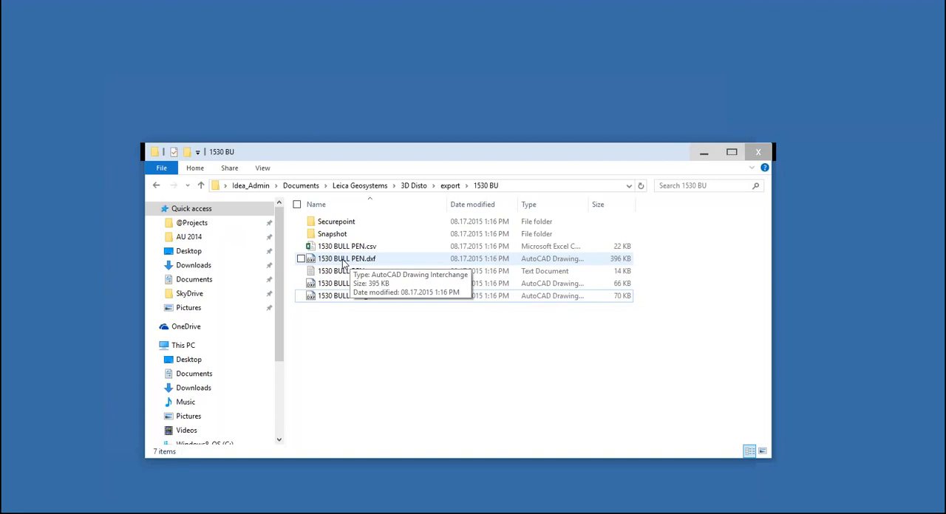
Open 1530 BULL PEN.dxf in AutoCAD, declining read-only access, and examine the full extents of the drawing sheet
click(343, 261)
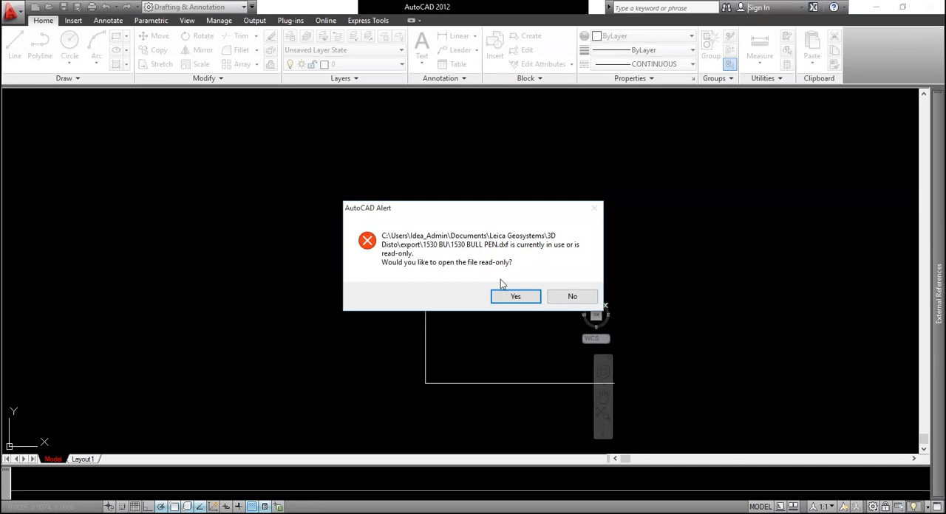
click(573, 297)
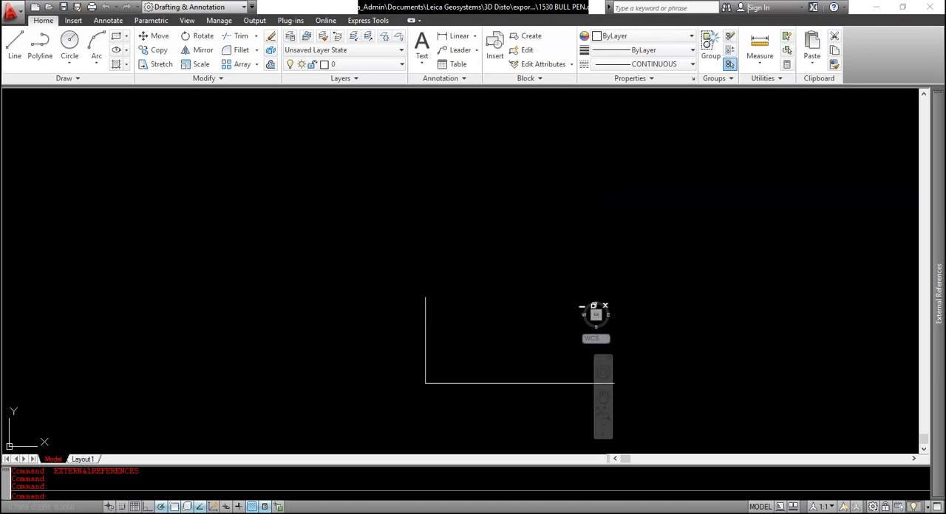
middle_click(388, 308)
middle_click(388, 308)
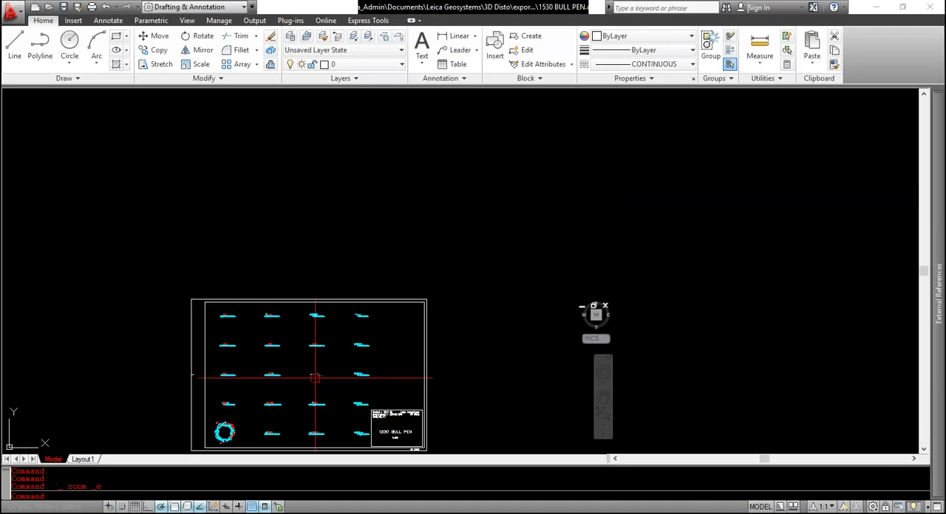
scroll(221, 326, up, 8)
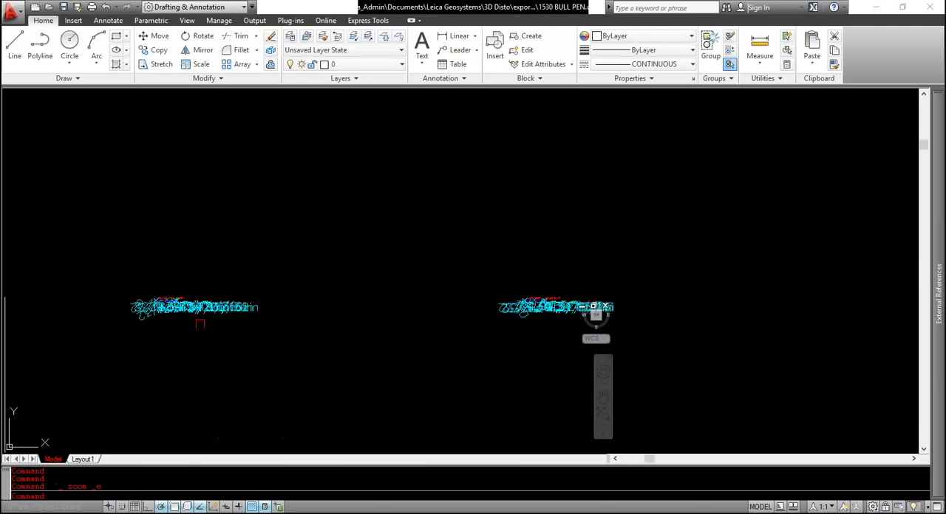
scroll(197, 325, down, 8)
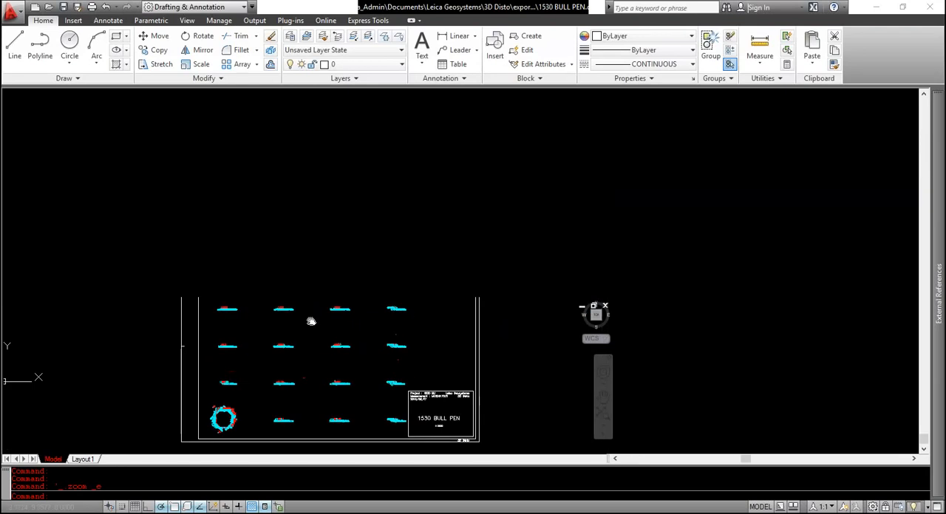
middle_drag(310, 324, 310, 327)
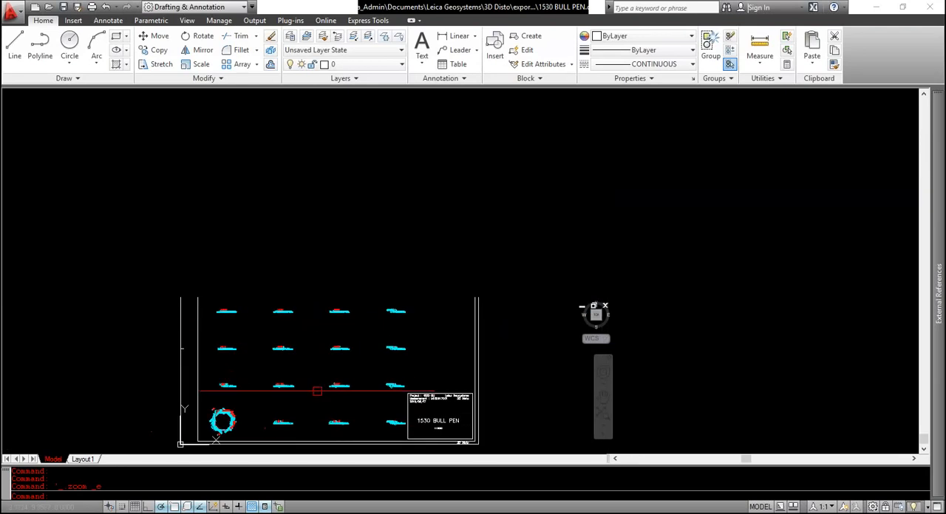
View the Layout1 sheet of 1530 BULL PEN.dxf and return to model space
mouse_move(263, 424)
middle_down()
mouse_move(271, 316)
mouse_move(272, 374)
middle_up()
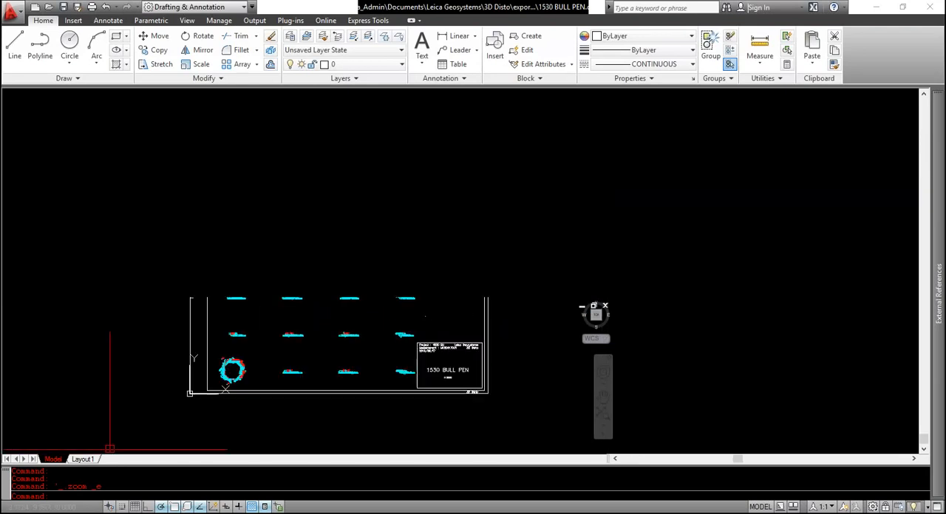
click(84, 459)
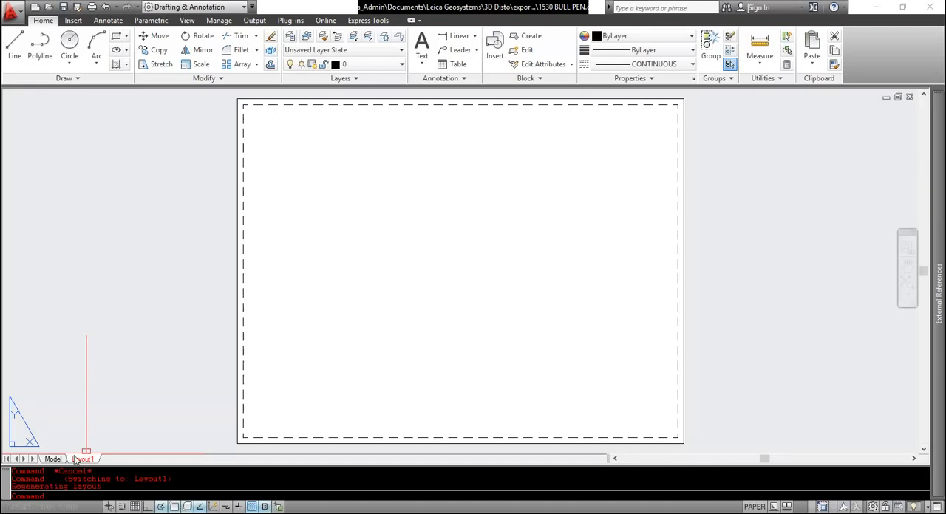
click(61, 460)
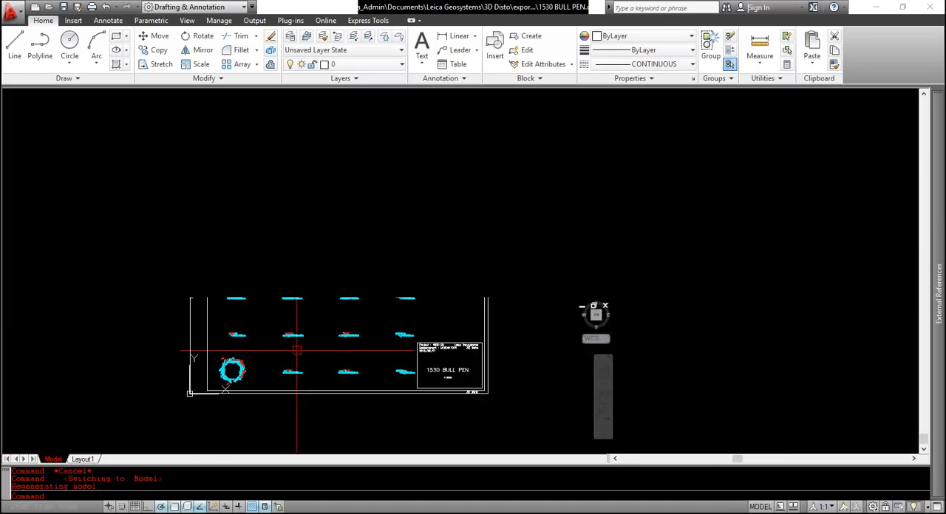
Examine the rows of small side views and the octagonal plan view on the drawing sheet up close
middle_drag(348, 322, 381, 422)
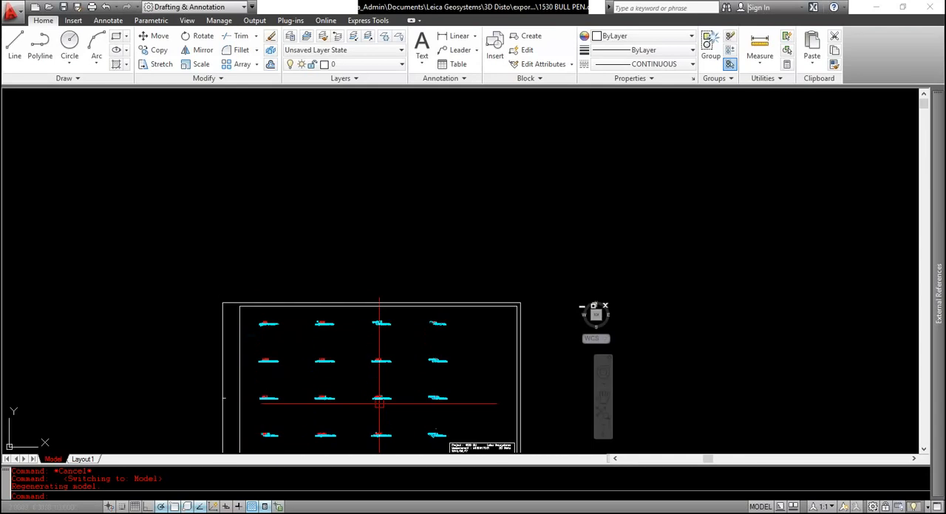
scroll(274, 323, up, 11)
middle_drag(223, 325, 265, 330)
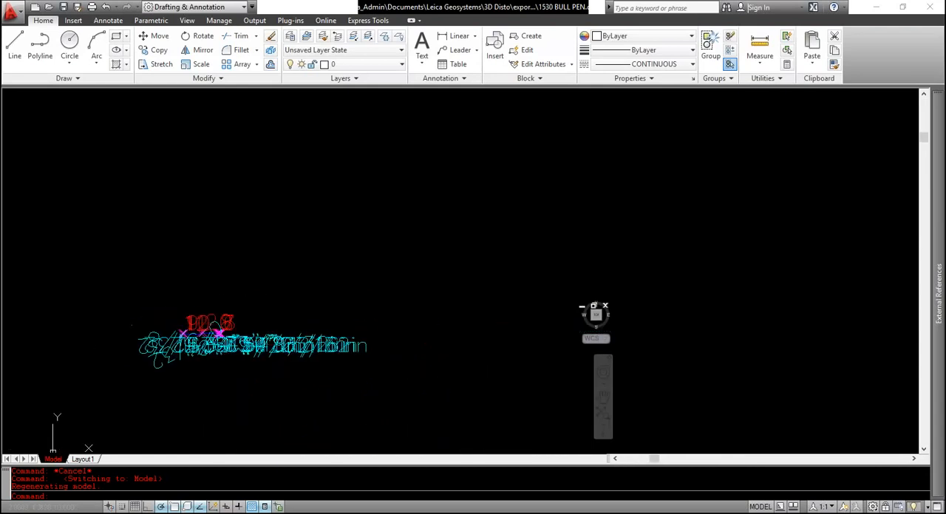
scroll(264, 330, down, 4)
middle_drag(403, 346, 198, 345)
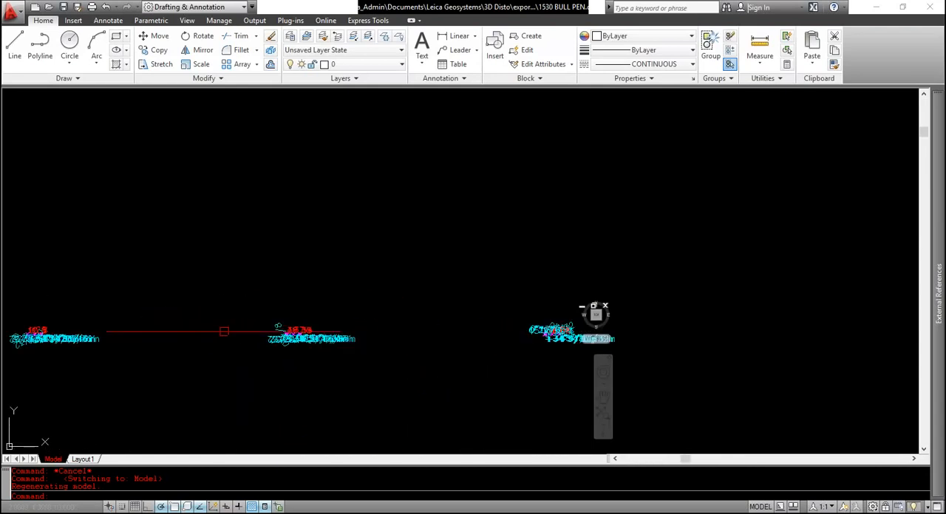
scroll(235, 332, down, 6)
scroll(281, 389, up, 8)
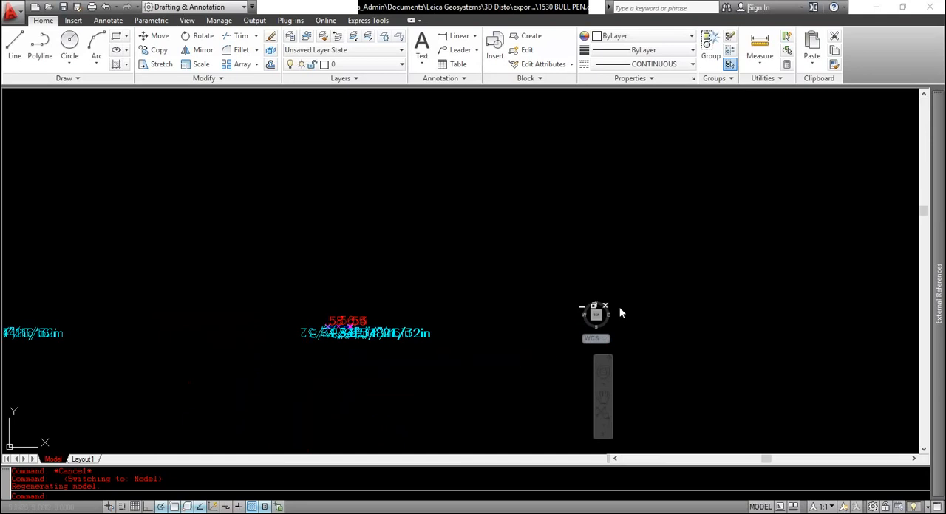
scroll(495, 335, down, 8)
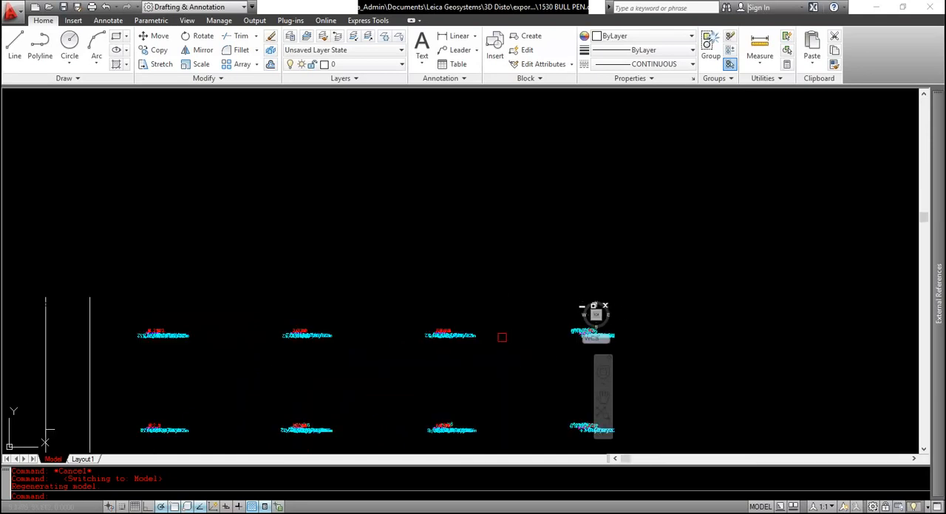
scroll(424, 421, down, 3)
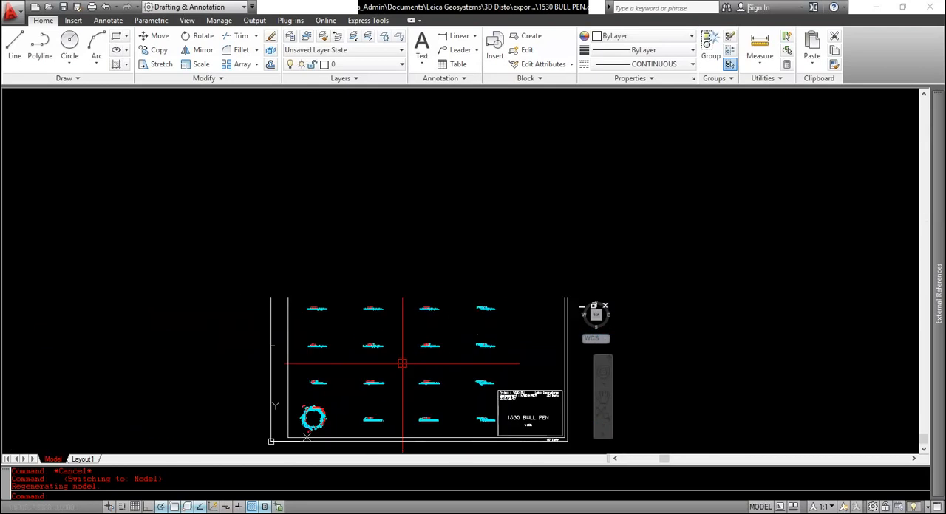
scroll(289, 412, up, 5)
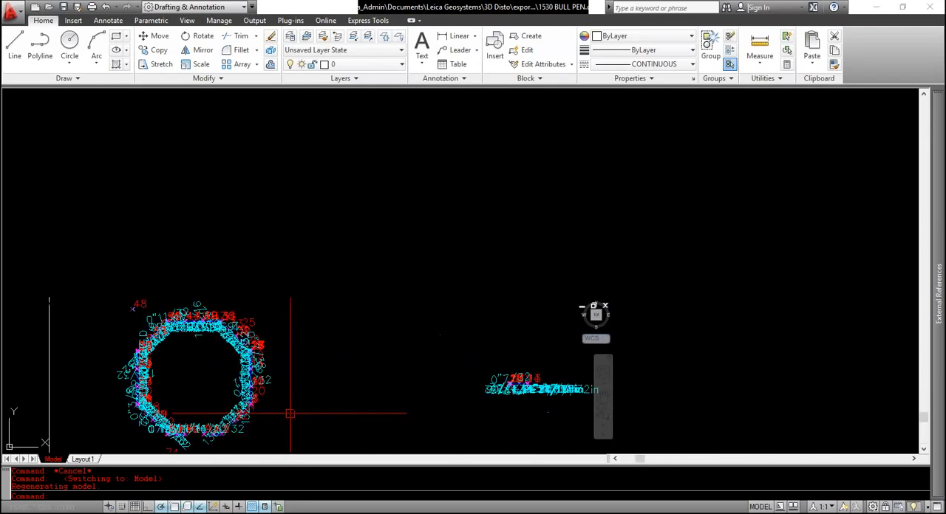
scroll(296, 409, down, 3)
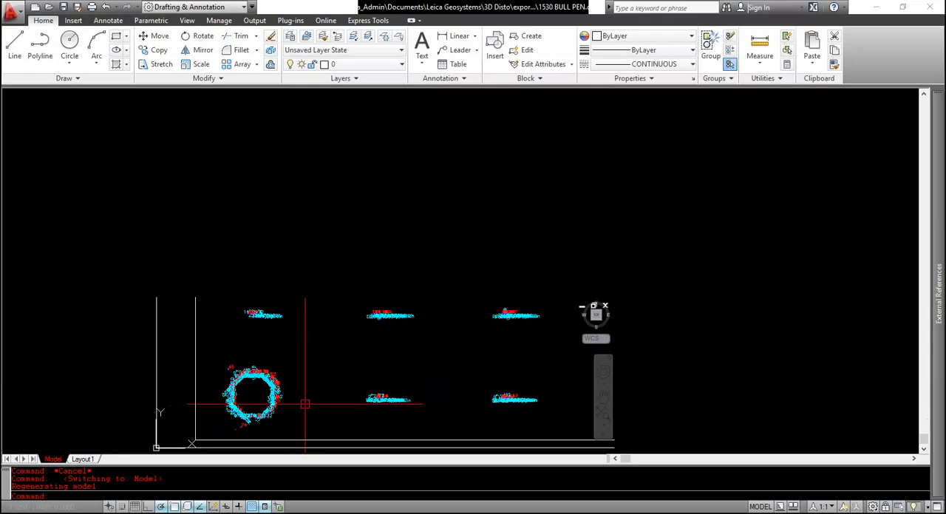
scroll(249, 386, down, 4)
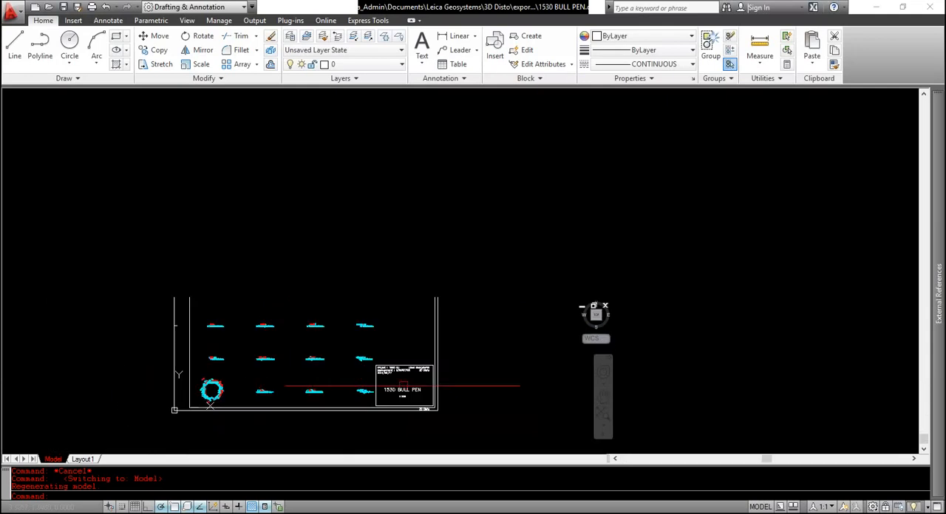
Read the 1530 BULL PEN title block, including its project, measurement, date and scale entries
scroll(407, 388, up, 6)
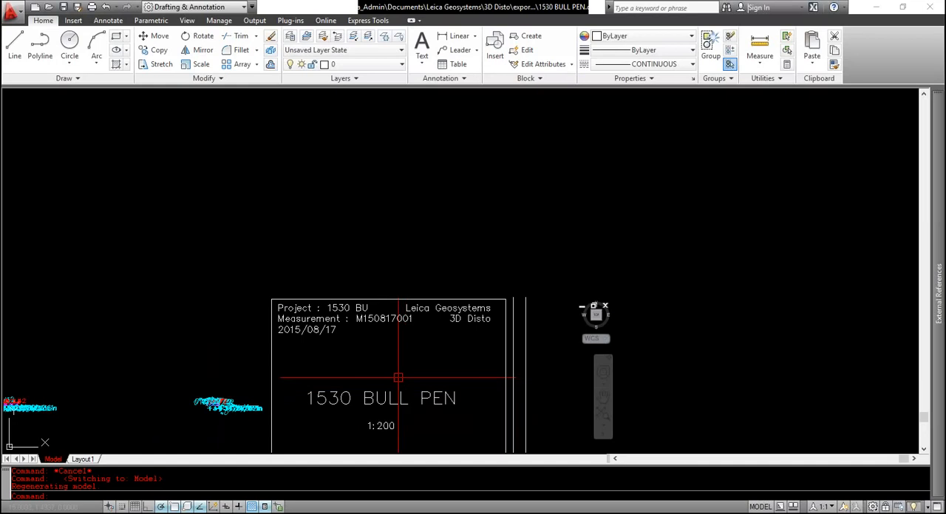
middle_drag(385, 356, 450, 360)
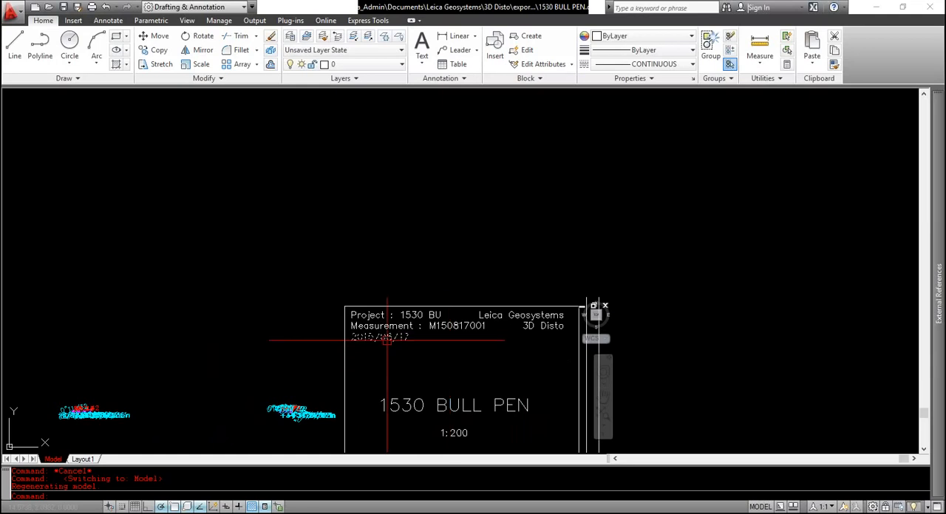
scroll(386, 351, down, 8)
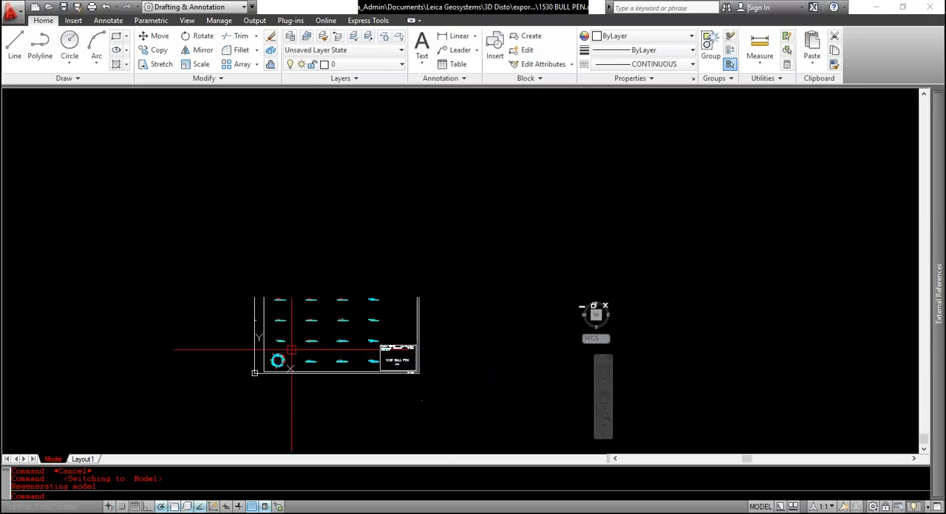
scroll(293, 352, up, 7)
scroll(391, 370, down, 5)
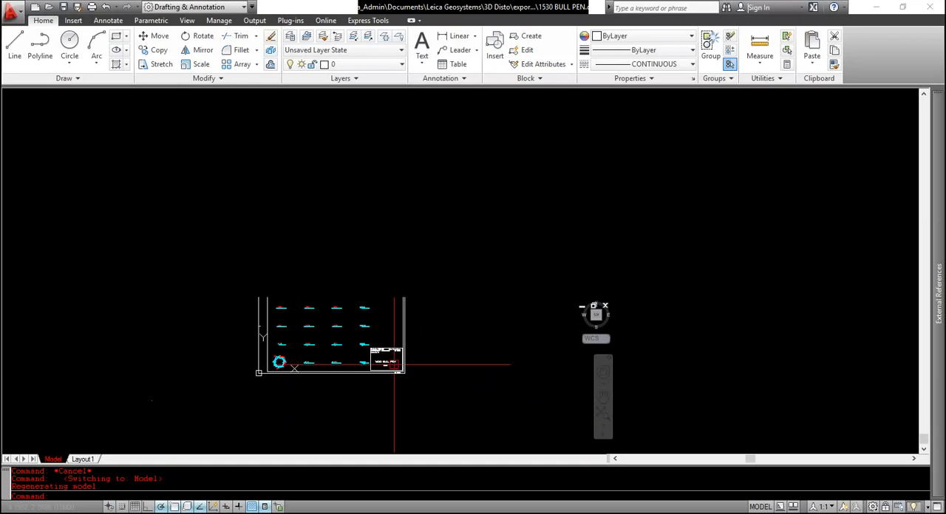
scroll(391, 370, up, 5)
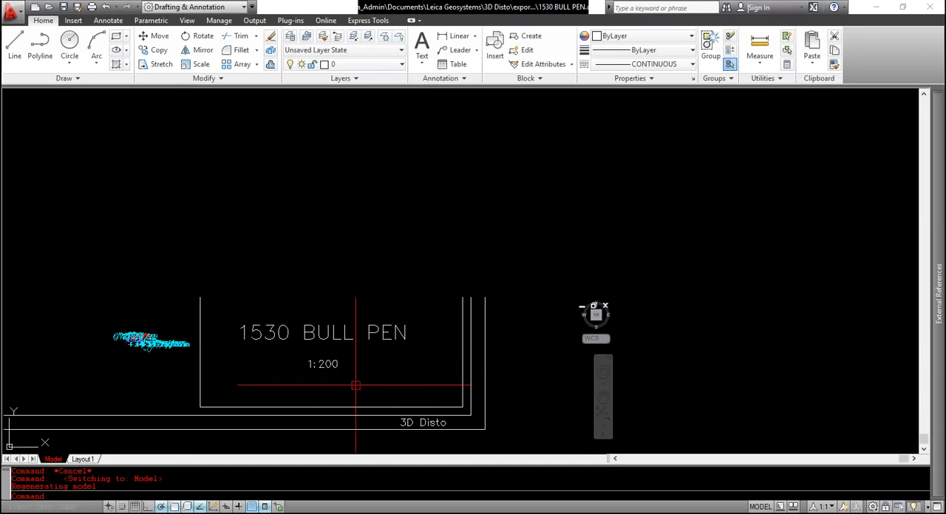
scroll(400, 338, down, 5)
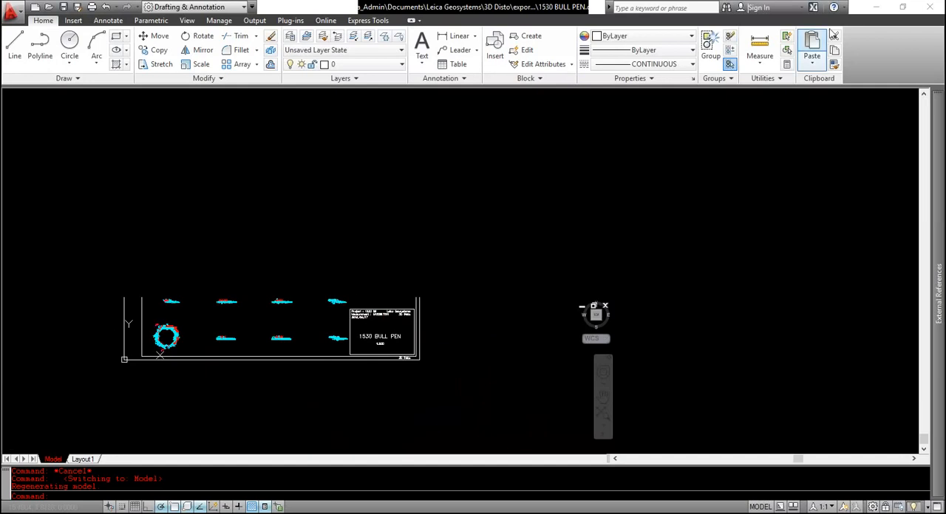
Close AutoCAD without saving the changes to 1530 BULL PEN.dxf
click(937, 8)
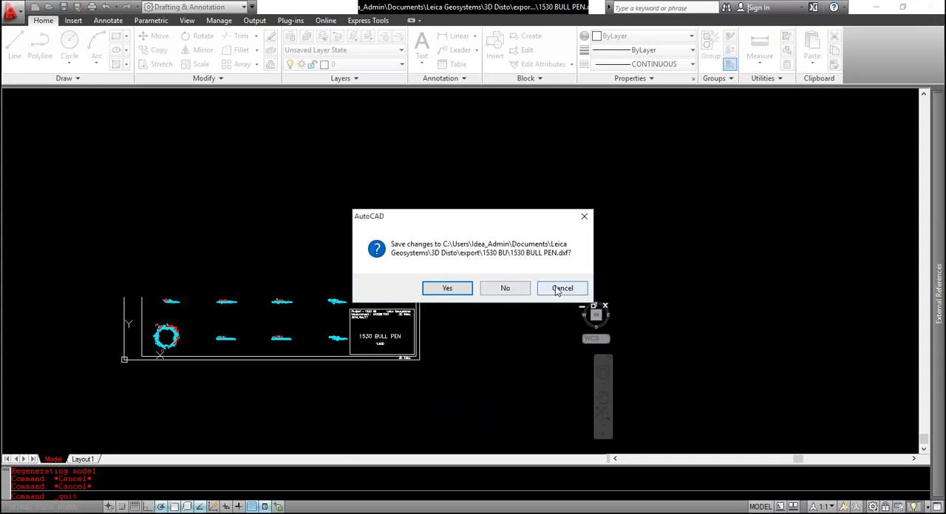
key(Escape)
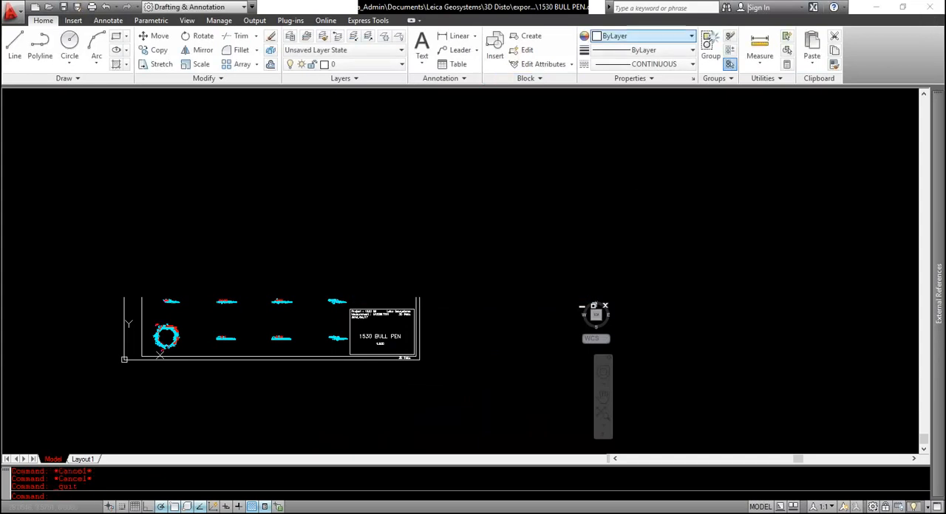
click(929, 7)
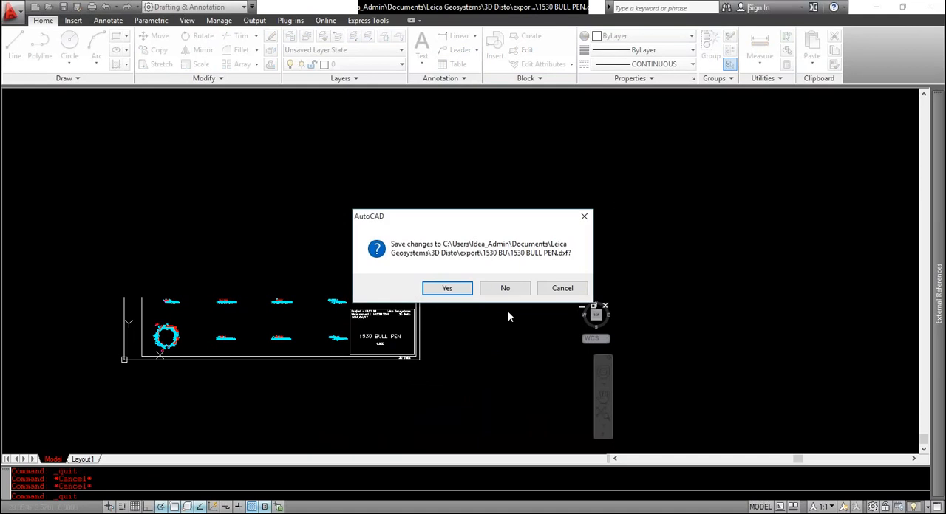
click(498, 290)
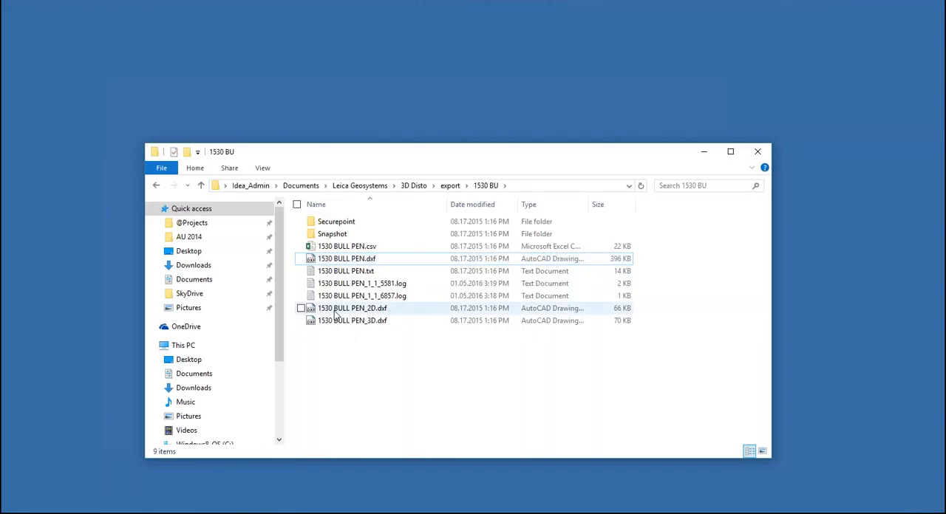
Open 1530 BULL PEN_2D.dxf in AutoCAD, accepting the first read-only prompt and declining the second, and view the full extents of the drawing
double_click(334, 312)
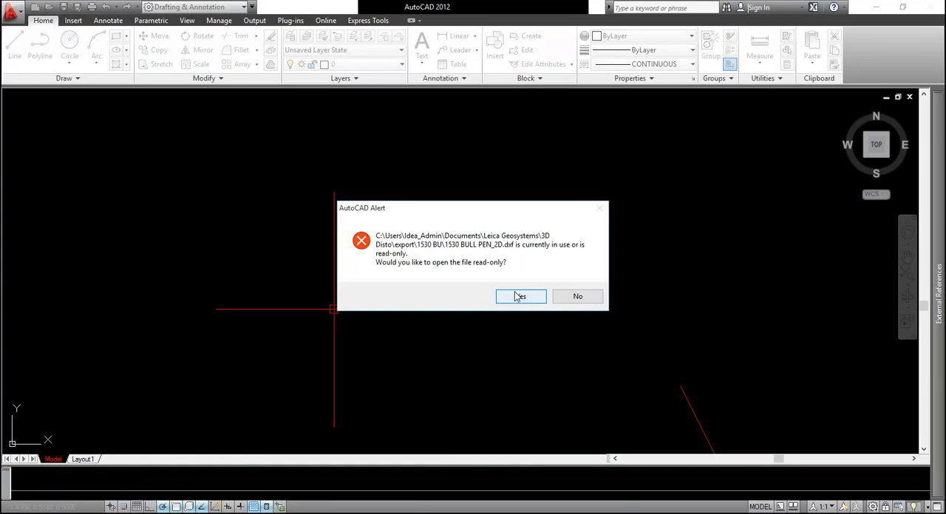
click(519, 296)
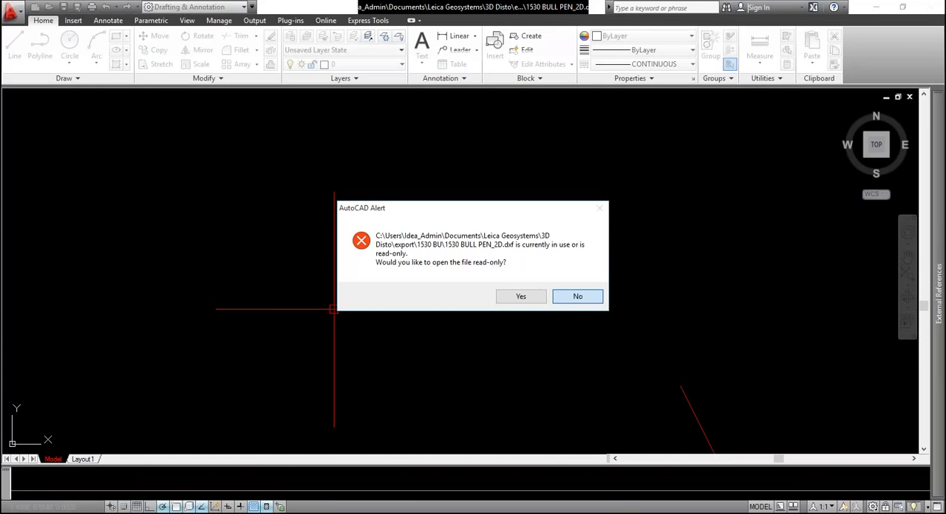
click(566, 294)
middle_click(566, 294)
middle_click(566, 294)
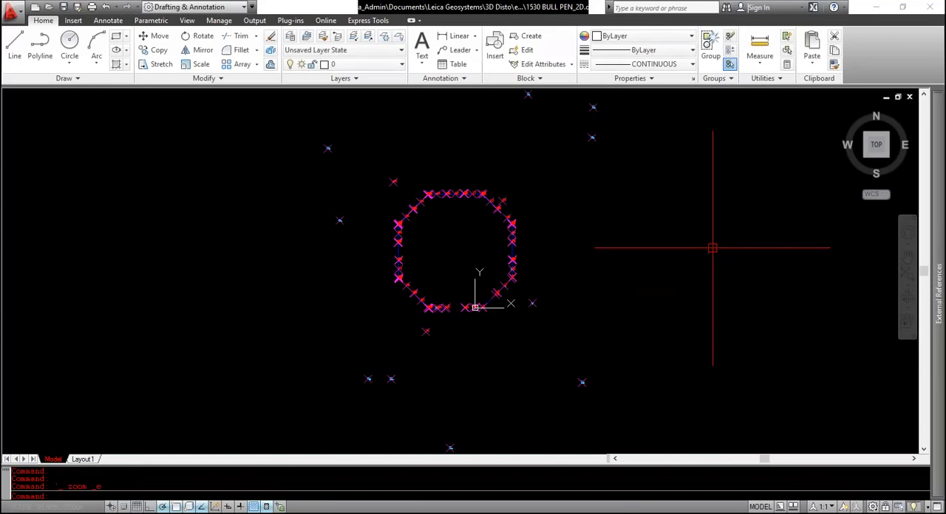
middle_drag(601, 241, 602, 249)
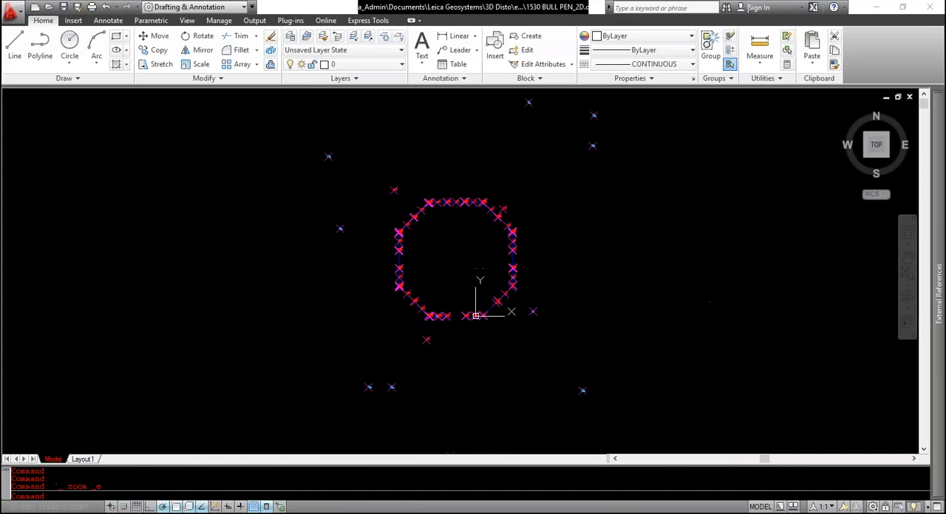
middle_click(602, 249)
middle_click(602, 249)
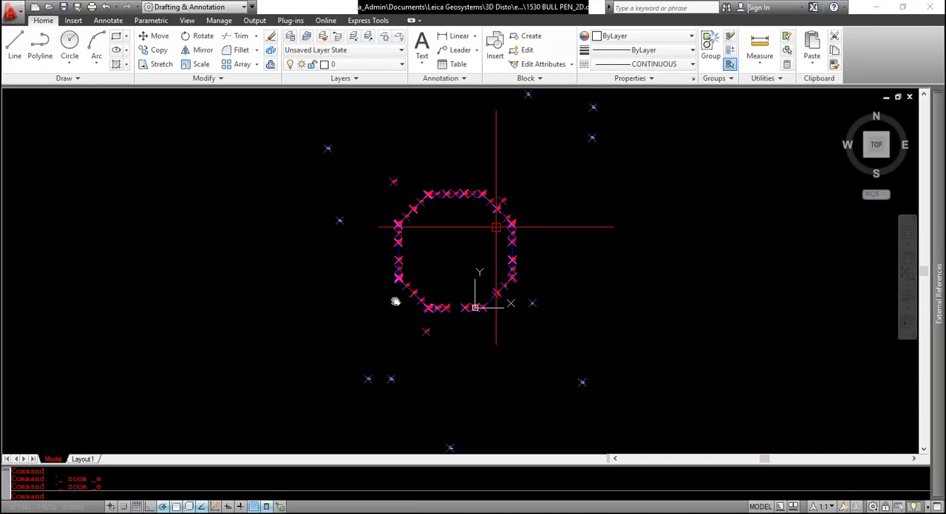
click(417, 297)
click(496, 227)
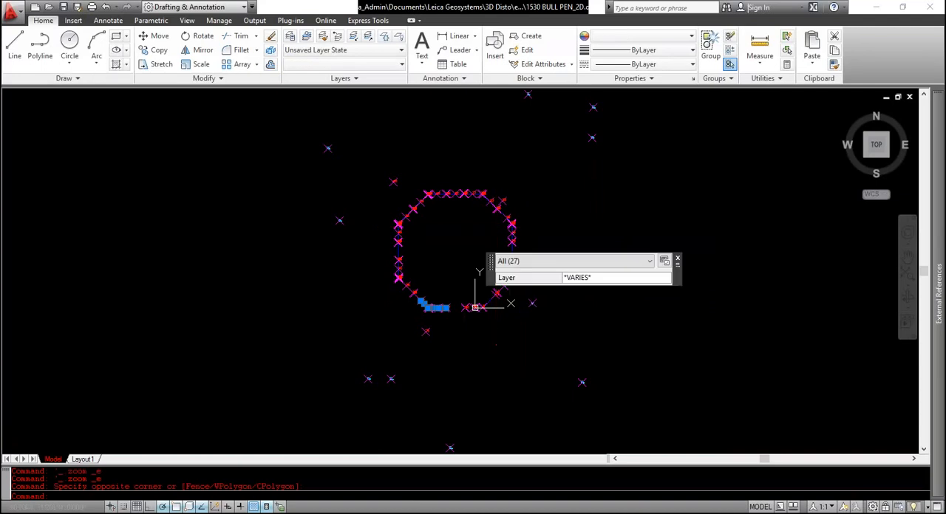
click(473, 329)
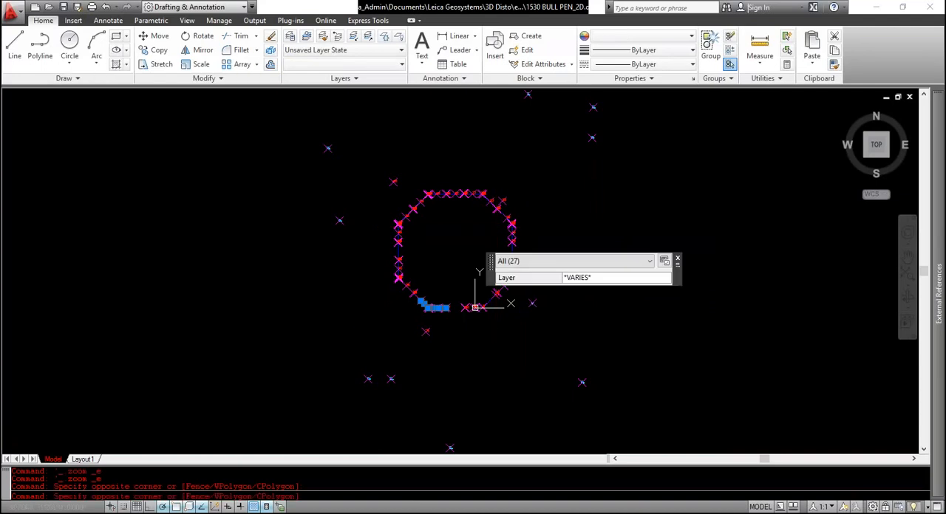
key(Escape)
key(Escape)
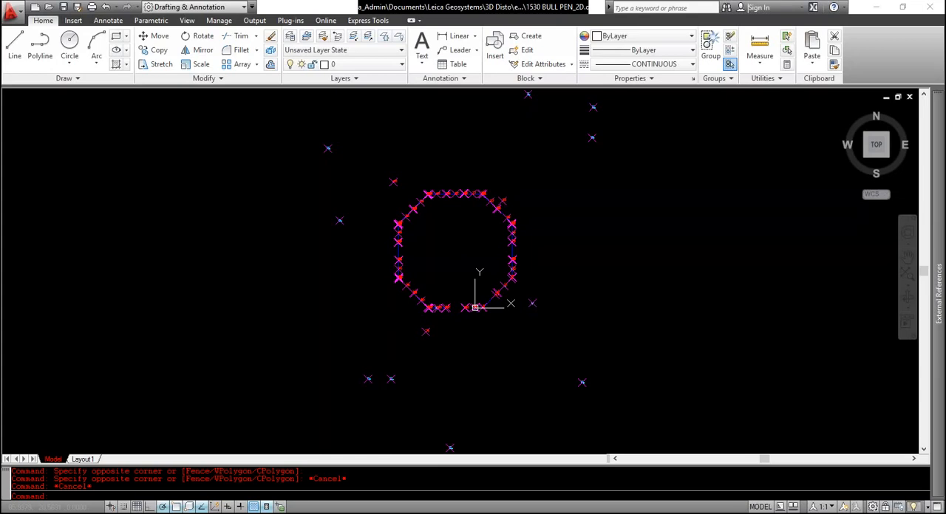
Examine the numbered measurement points along the octagonal outline and the points scattered around it in the 2D drawing
scroll(538, 282, up, 5)
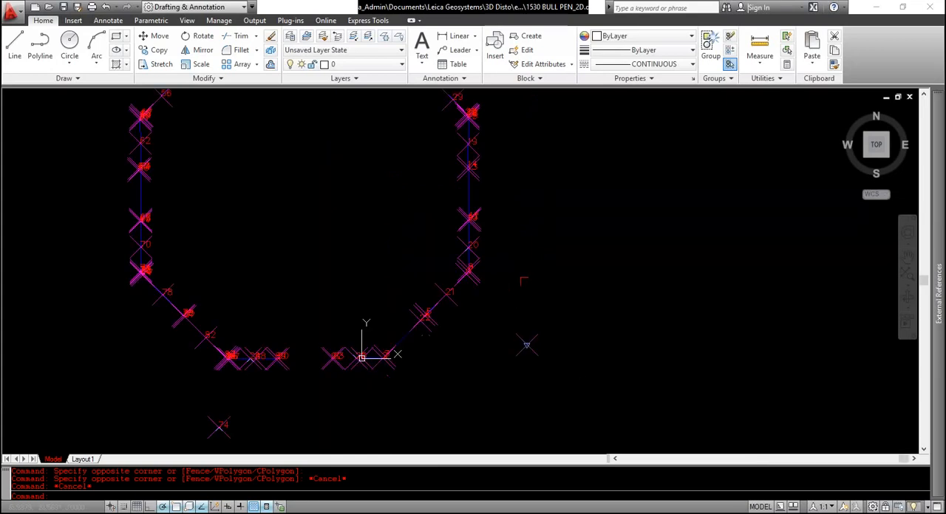
mouse_move(524, 282)
middle_down()
mouse_move(625, 325)
mouse_move(650, 325)
middle_up()
scroll(625, 327, down, 2)
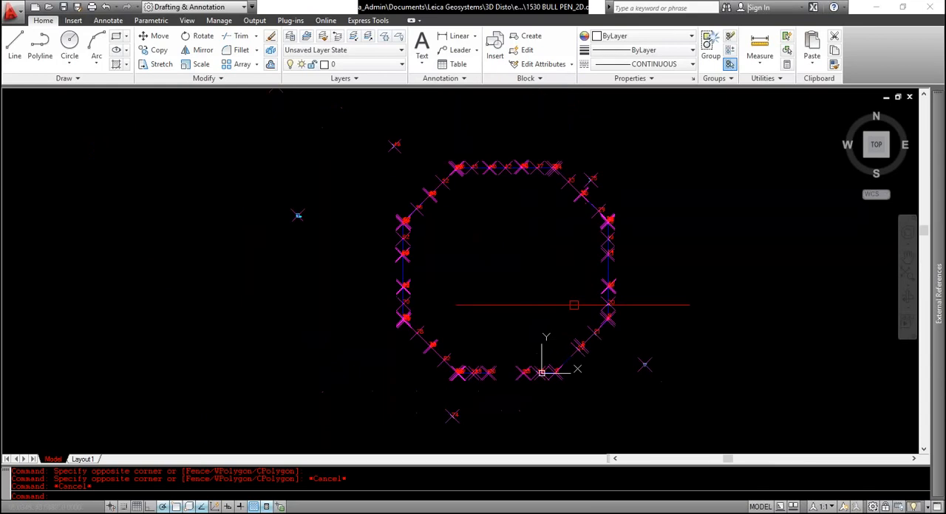
scroll(448, 306, down, 2)
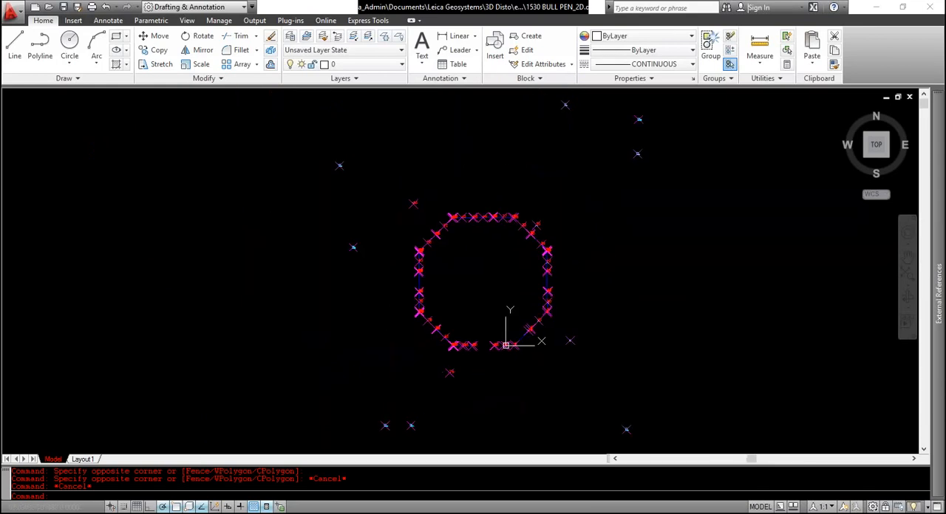
scroll(448, 331, down, 2)
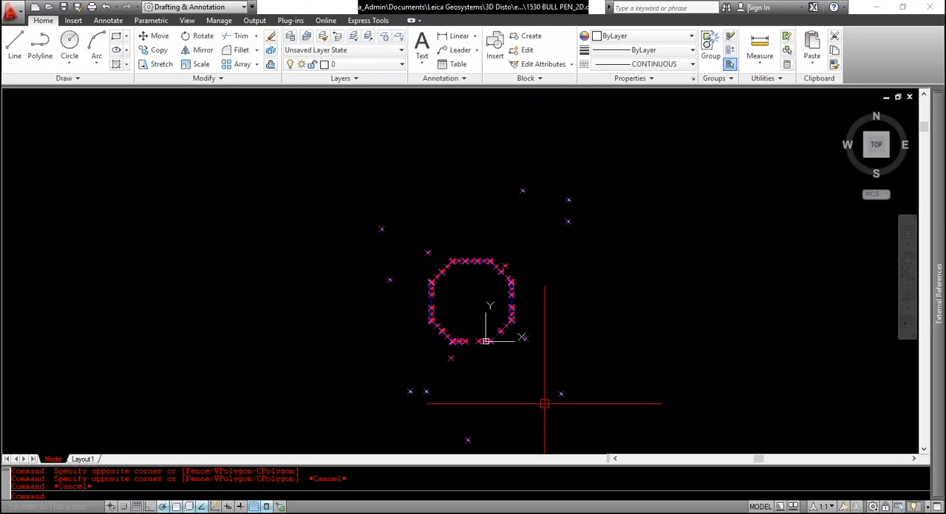
scroll(539, 338, up, 6)
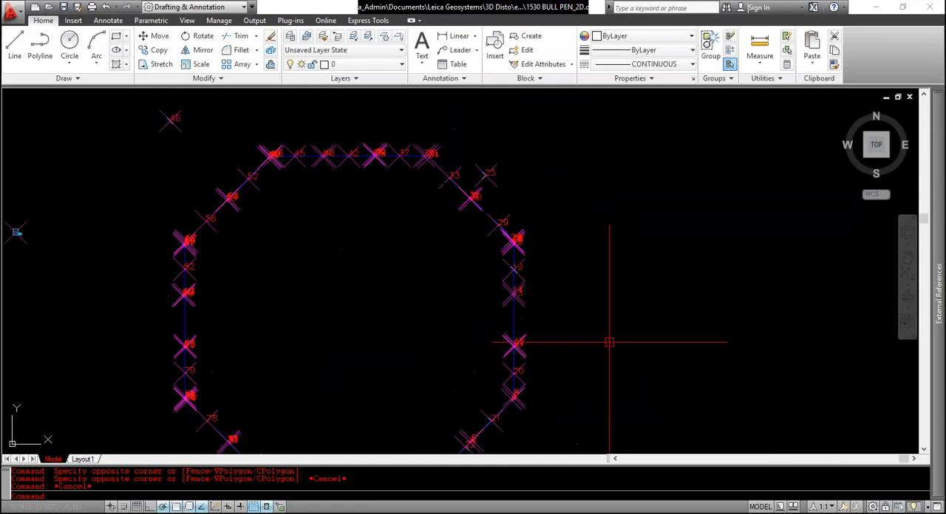
Examine the overall layout of the 2D drawing, comparing the octagonal outline with the outlying points on all sides
scroll(609, 342, down, 2)
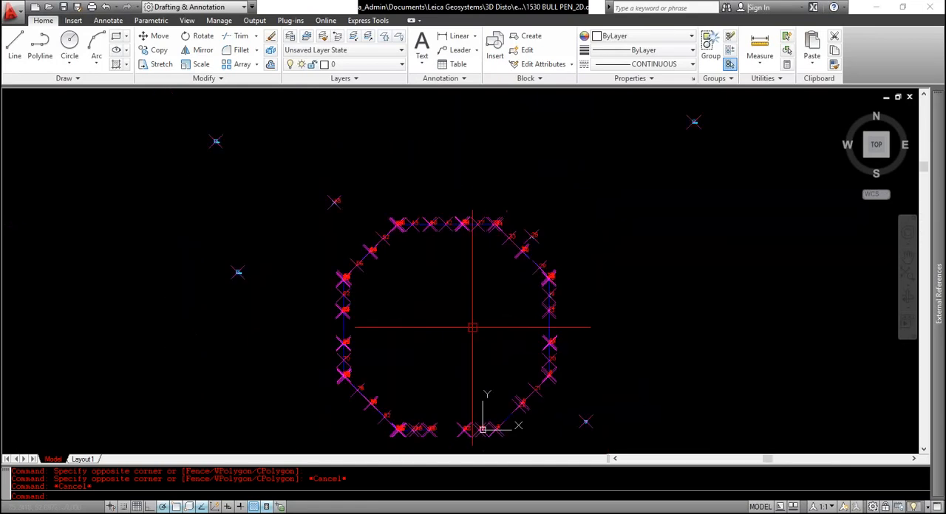
scroll(475, 327, down, 4)
scroll(502, 332, up, 4)
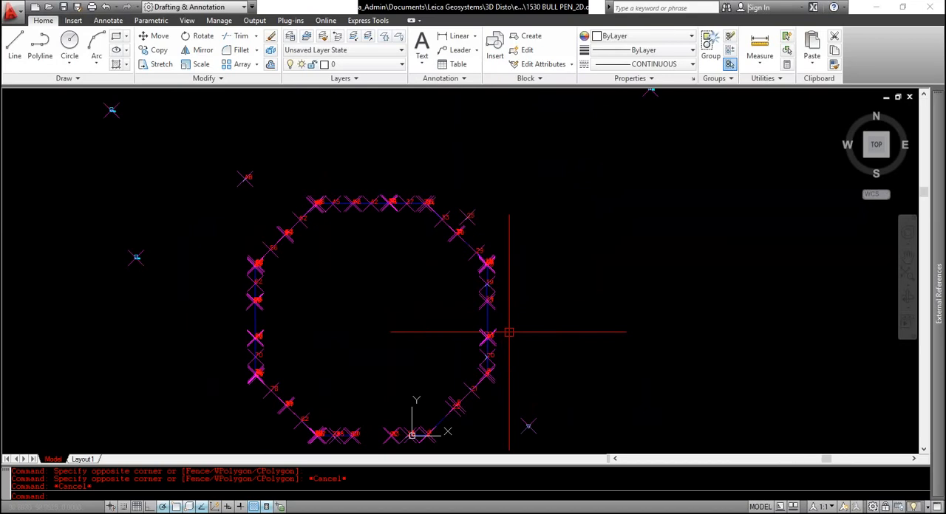
scroll(509, 332, down, 6)
scroll(517, 347, up, 6)
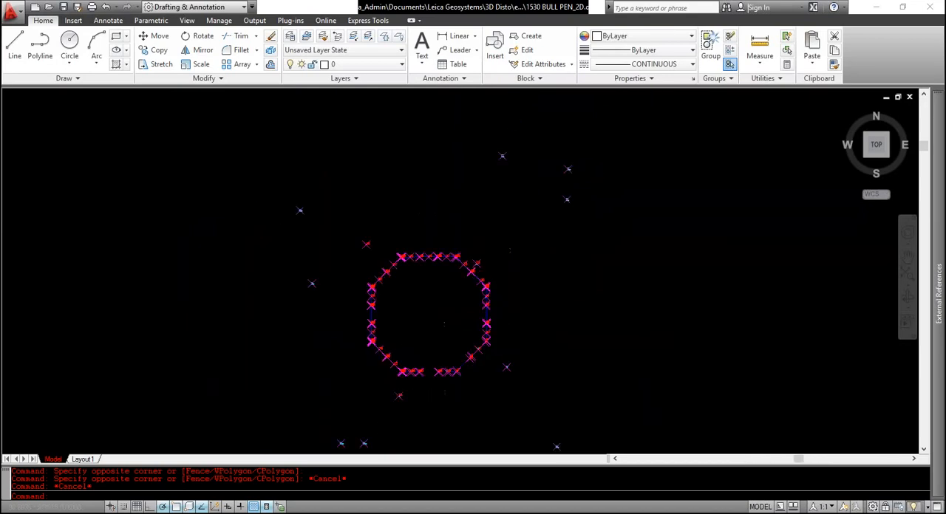
scroll(518, 342, down, 6)
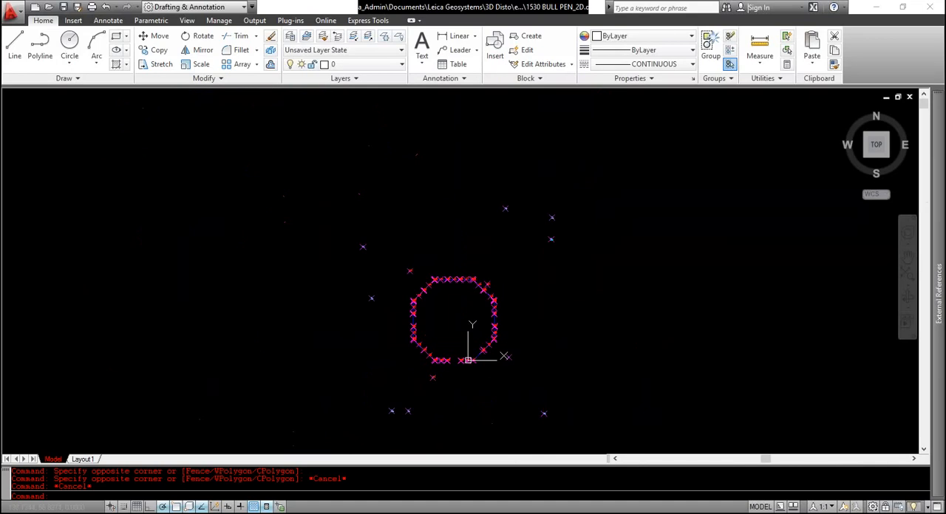
middle_drag(590, 323, 579, 299)
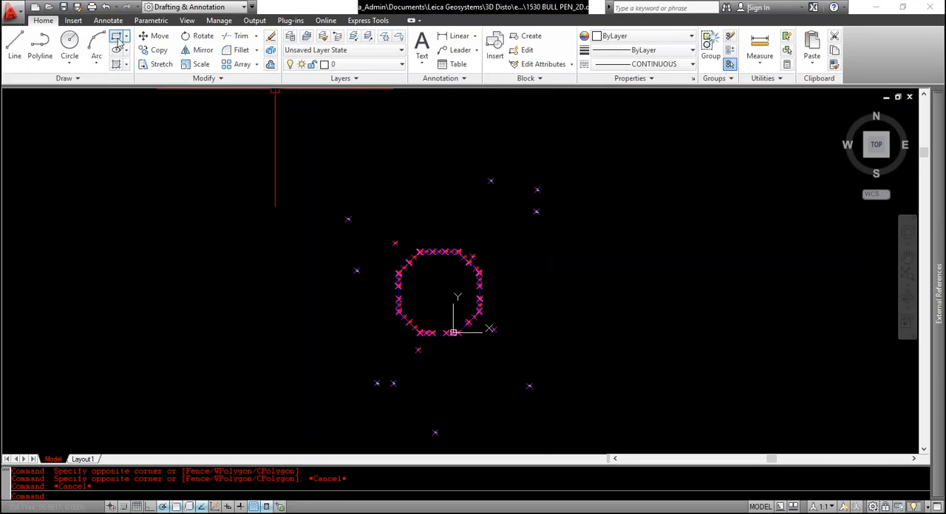
Orbit the 2D drawing to a low front viewing angle to check whether its points lie on one flat plane
click(263, 119)
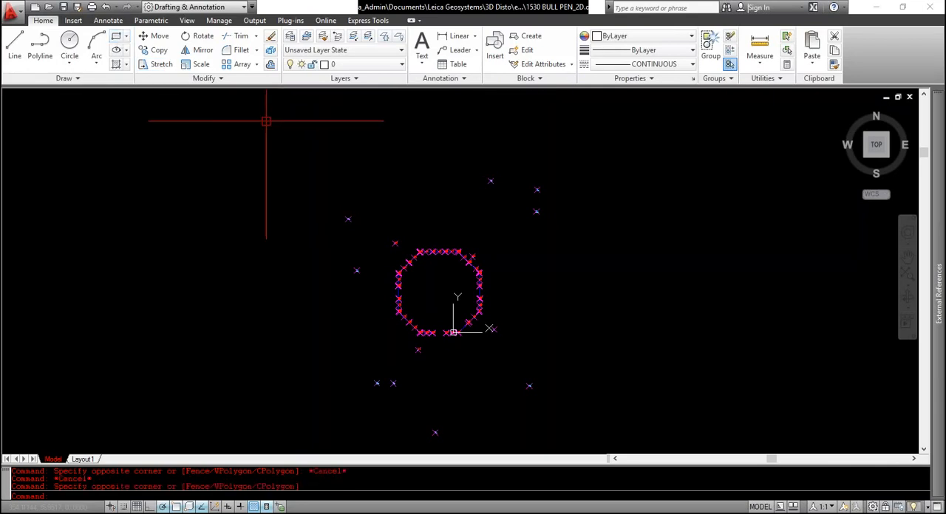
text(or)
key(Return)
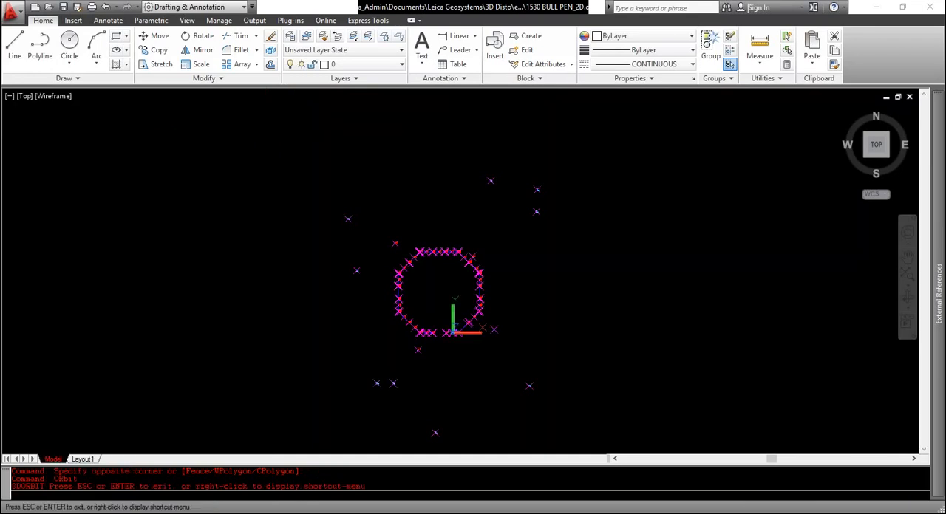
drag(337, 357, 343, 288)
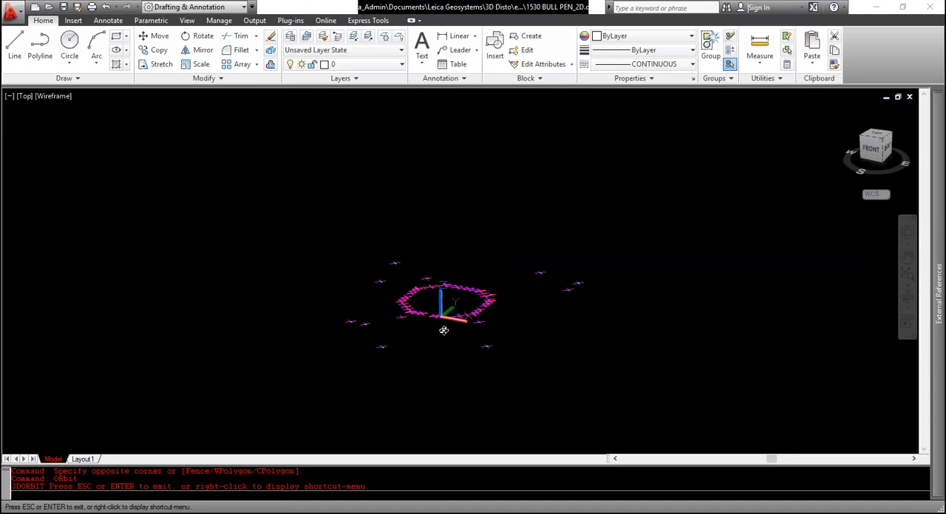
key(Escape)
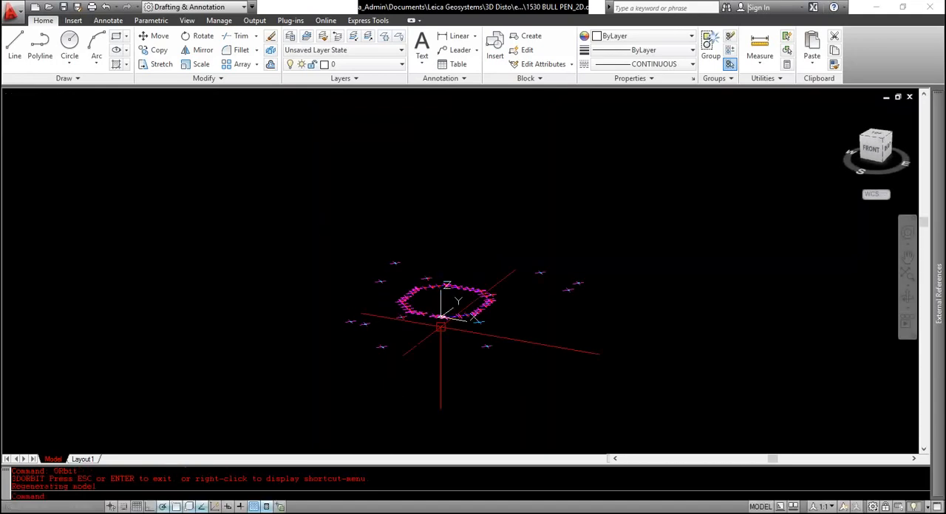
Open 1530 BULL PEN_3D.dxf from the 1530 BU export folder and view the full extents of the drawing
click(303, 513)
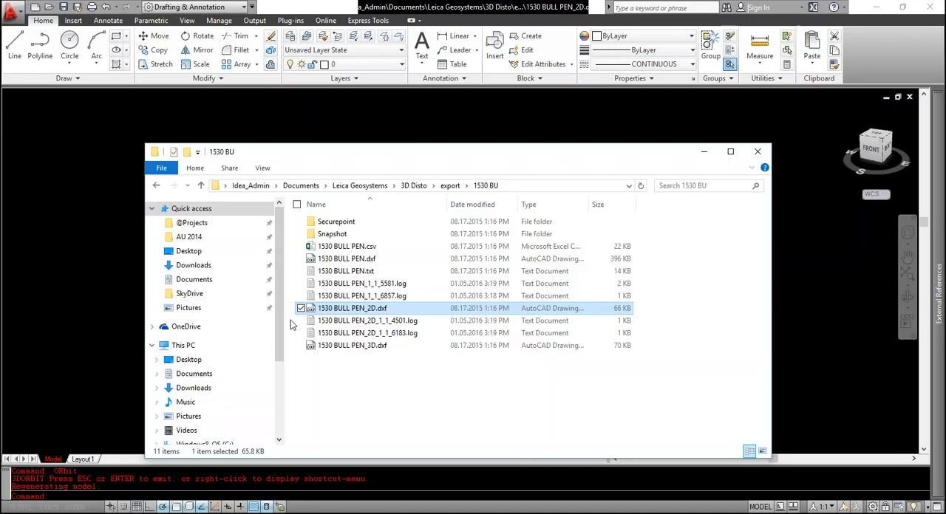
double_click(354, 346)
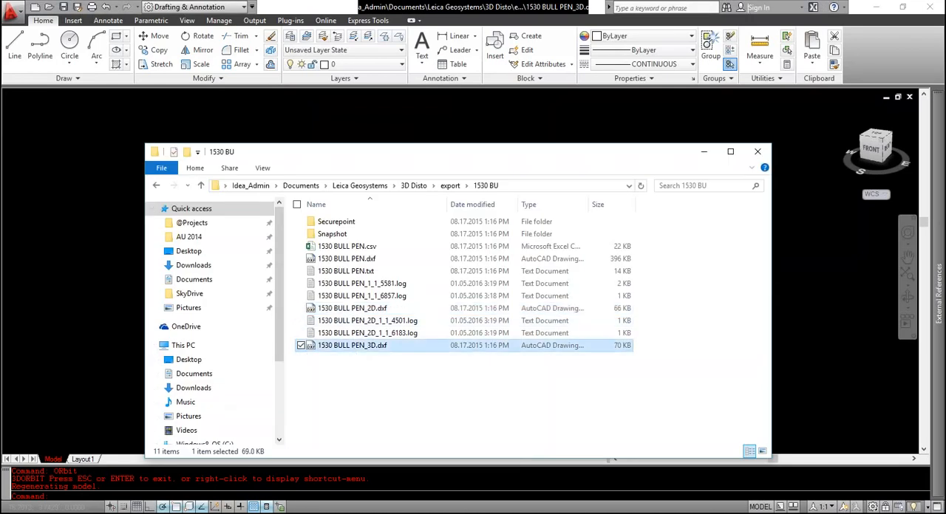
middle_click(430, 319)
middle_click(430, 319)
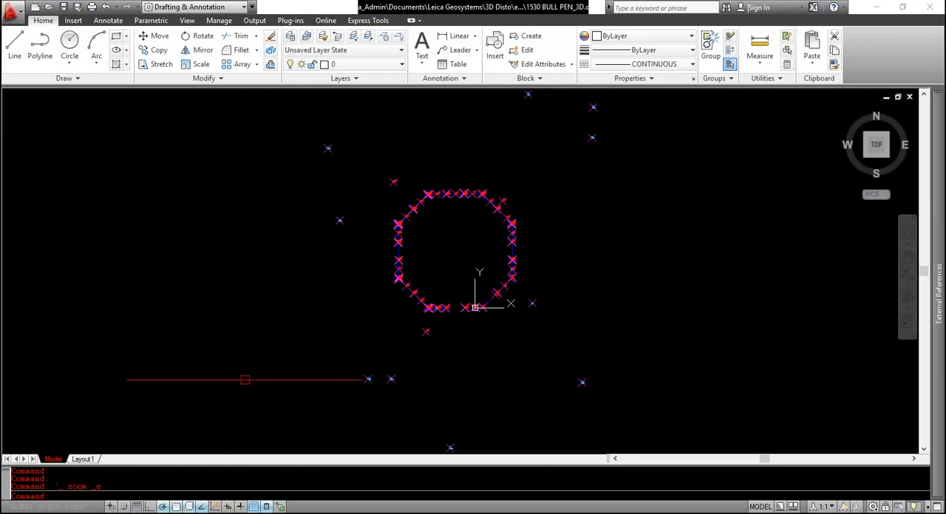
Orbit the 3D drawing through several tilted front views to examine the height differences between its points
click(239, 353)
key(Escape)
text(orbit)
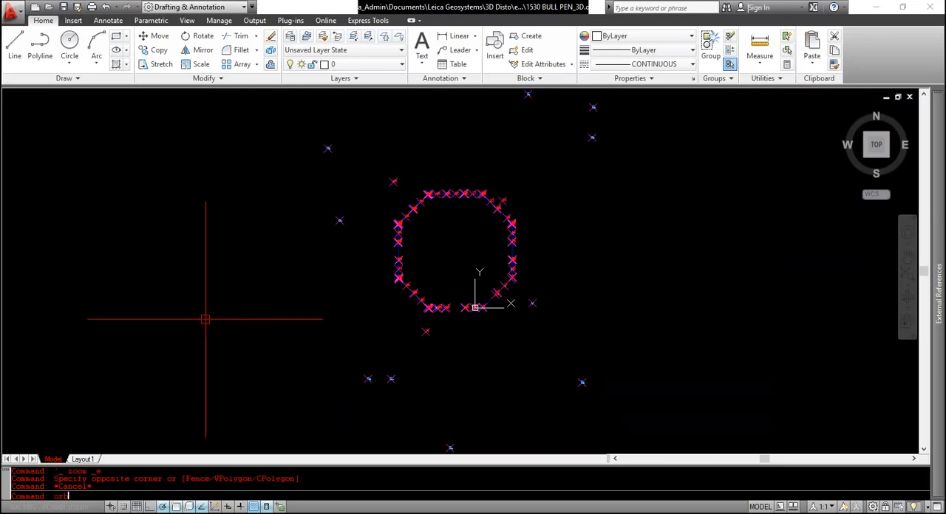
key(Return)
drag(249, 367, 451, 299)
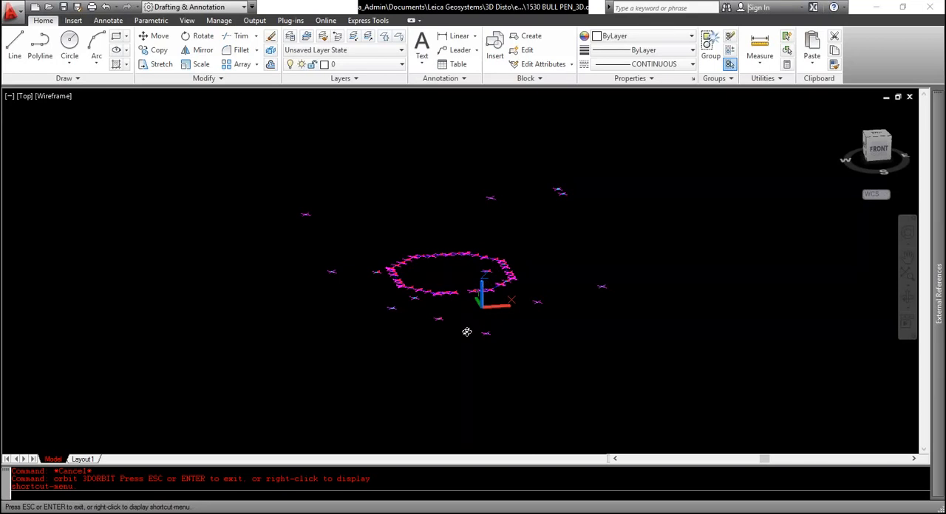
drag(468, 332, 501, 337)
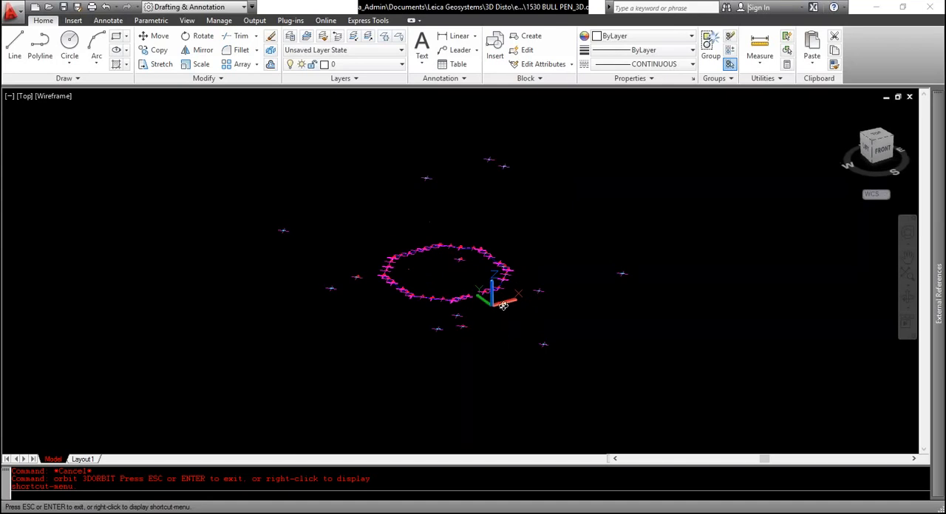
drag(547, 249, 531, 268)
key(Escape)
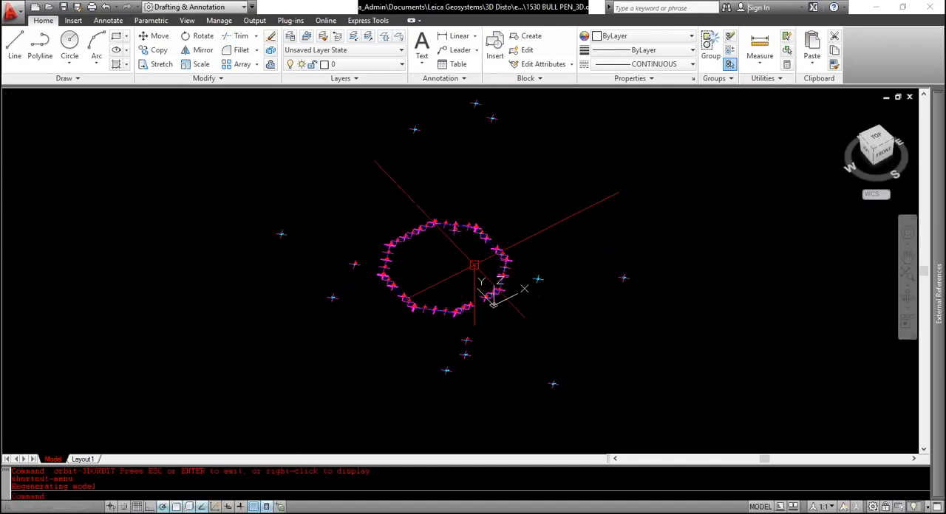
Examine the numbered points around 25, 29 and 33 up close on the tilted 3D outline
scroll(467, 228, up, 10)
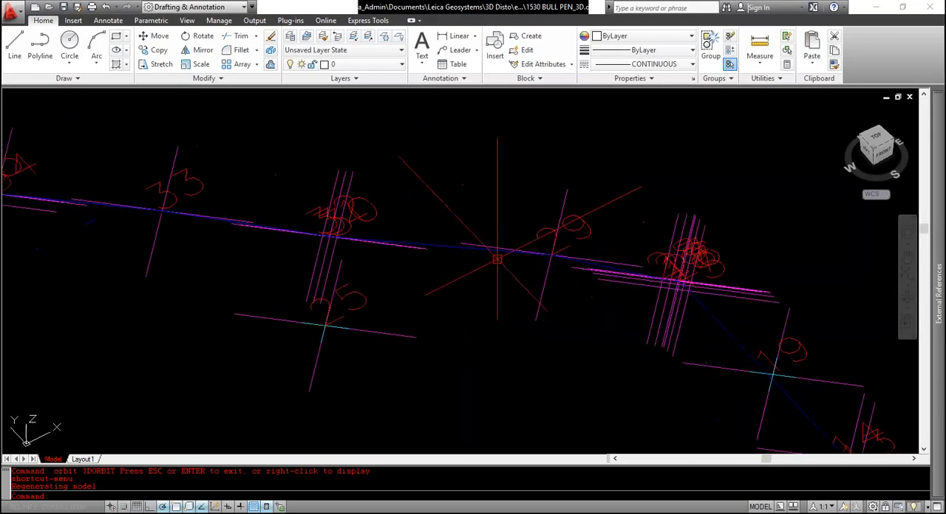
key(Escape)
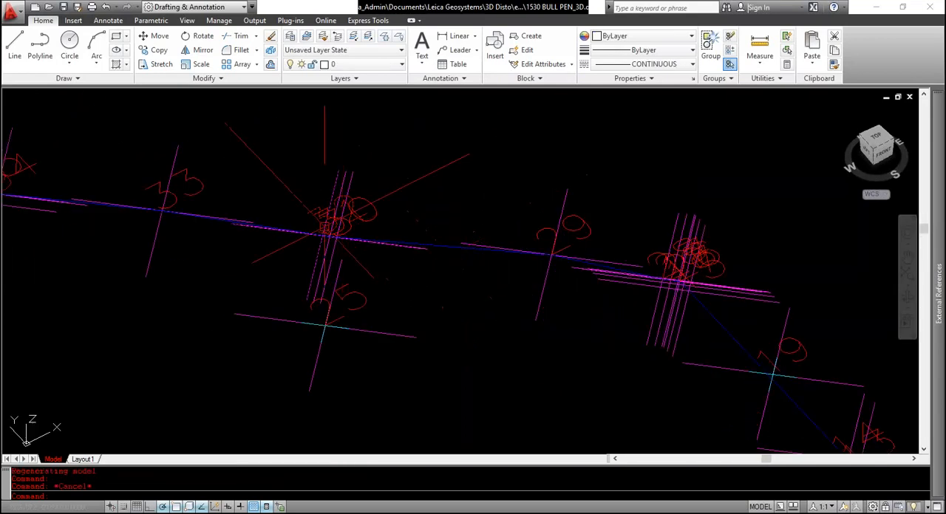
scroll(302, 224, down, 8)
scroll(302, 224, down, 1)
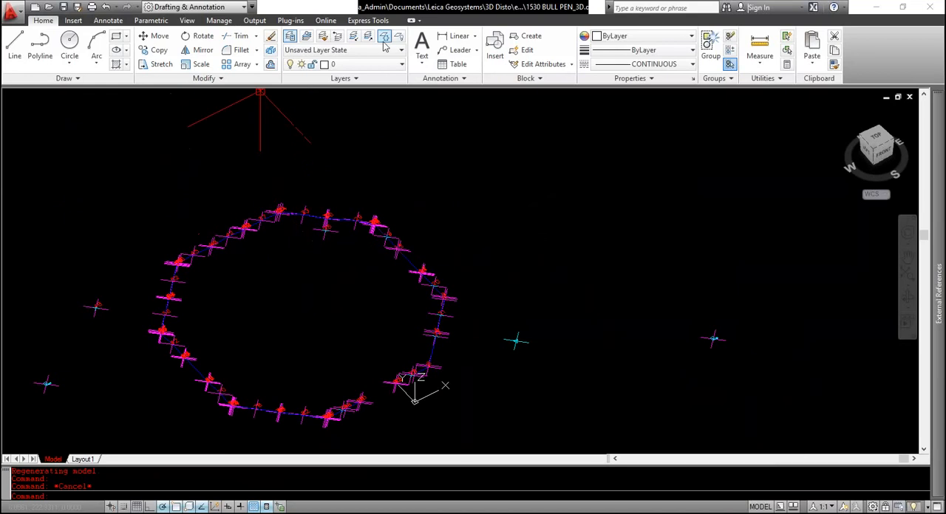
Orbit the 3D drawing to a lower viewing angle to see how its points rise and fall
key(alt+Tab)
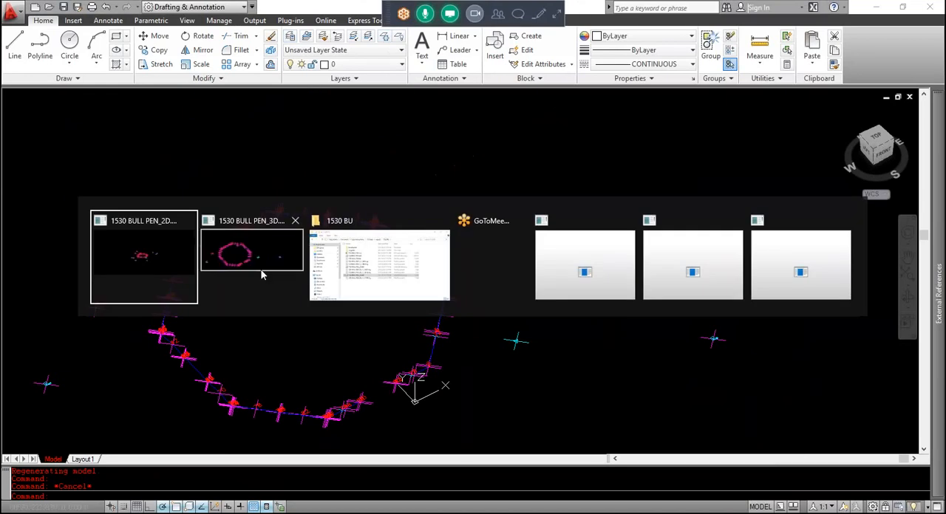
key(alt+Tab)
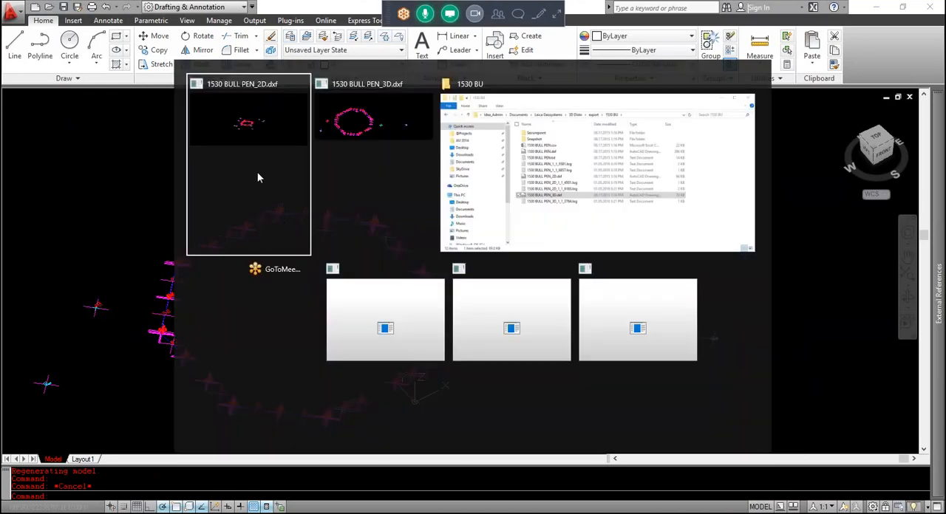
click(259, 178)
click(606, 227)
click(590, 245)
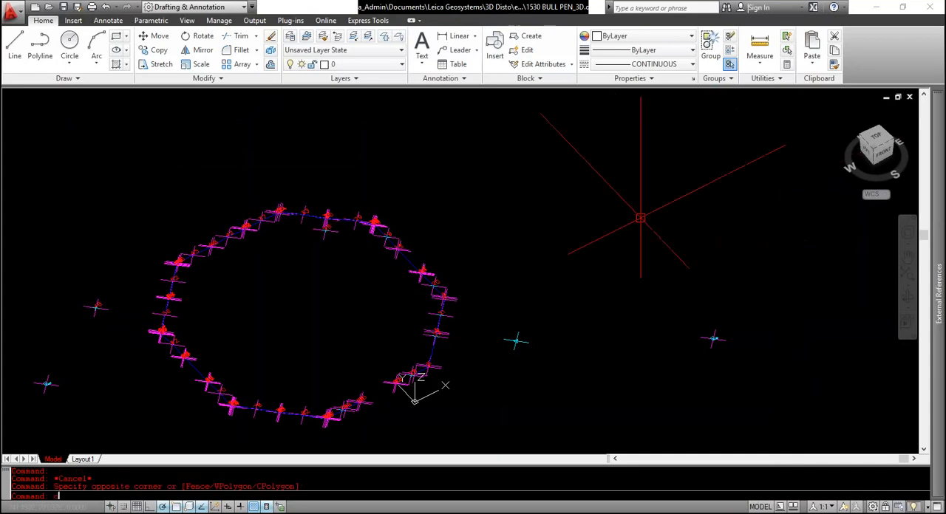
text(orbit)
key(Return)
drag(616, 254, 607, 222)
key(Escape)
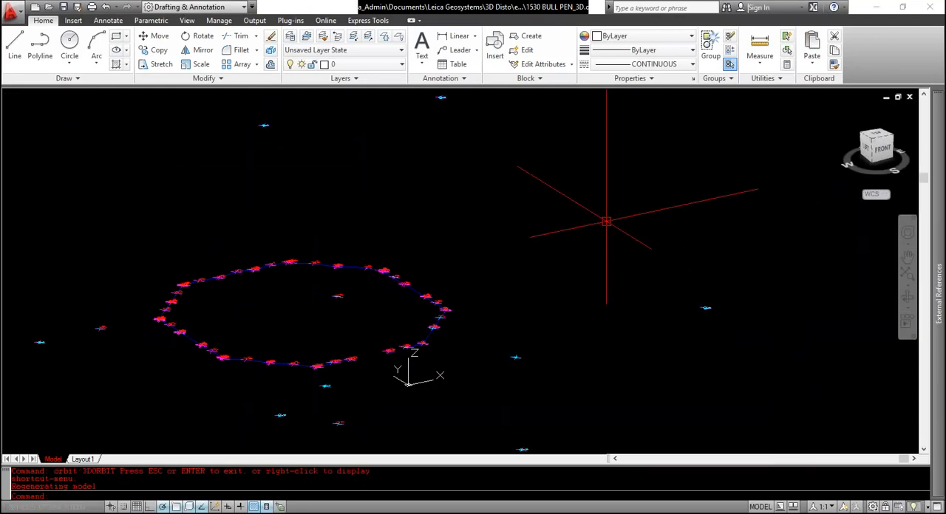
Switch to the 1530 BULL PEN_2D.dxf drawing and orbit it to a nearly edge-on view for comparison with the 3D version
key(ctrl+Tab)
text(o)
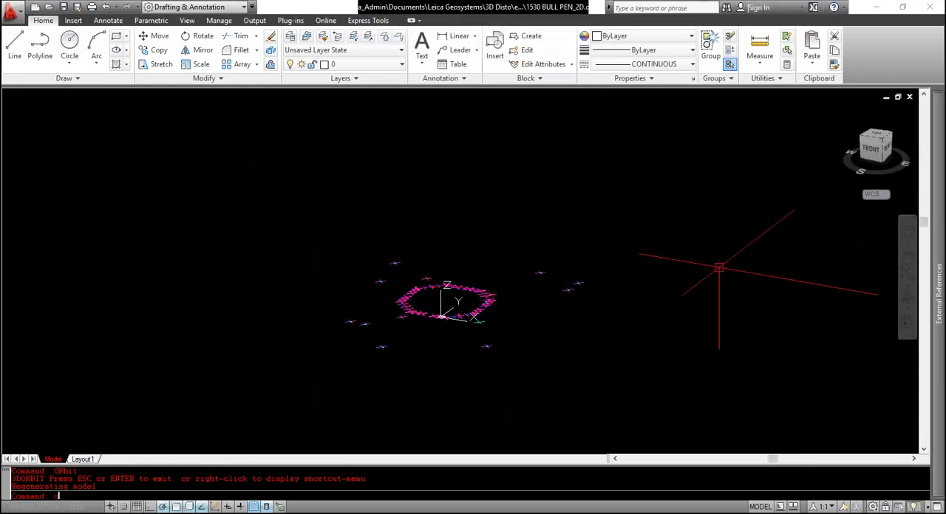
text(rbit)
key(Return)
mouse_move(641, 369)
mouse_down()
mouse_move(615, 329)
mouse_move(616, 356)
mouse_up()
key(Escape)
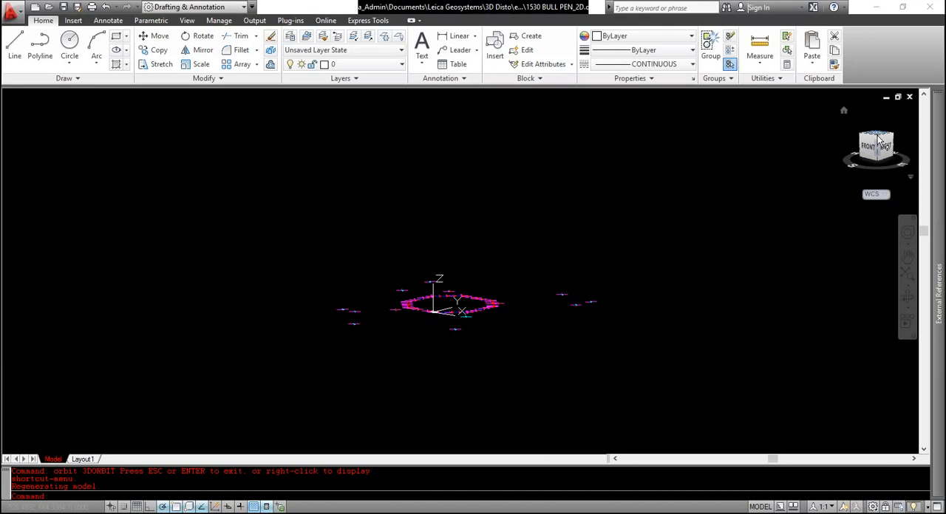
Return the 2D drawing to the top view and regenerate it at a closer zoom to resize the point markers
click(878, 138)
click(613, 201)
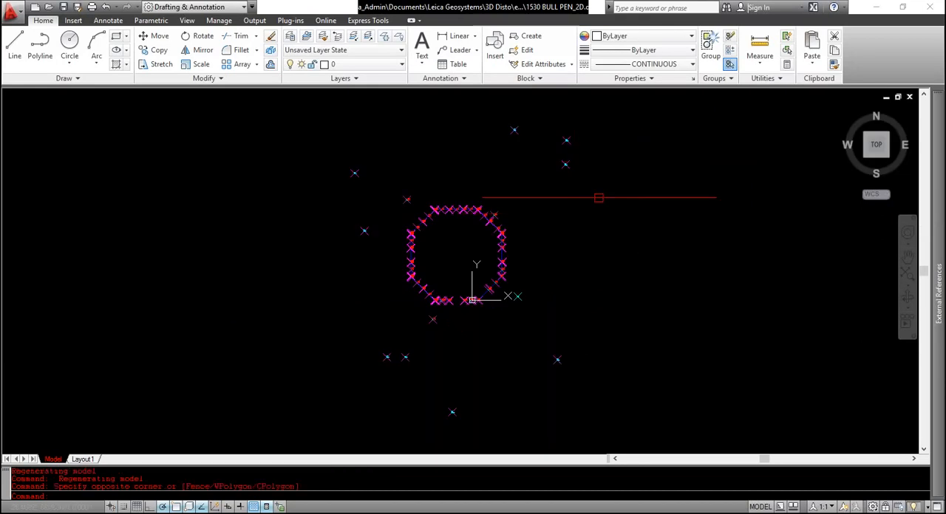
key(Escape)
scroll(475, 239, up, 6)
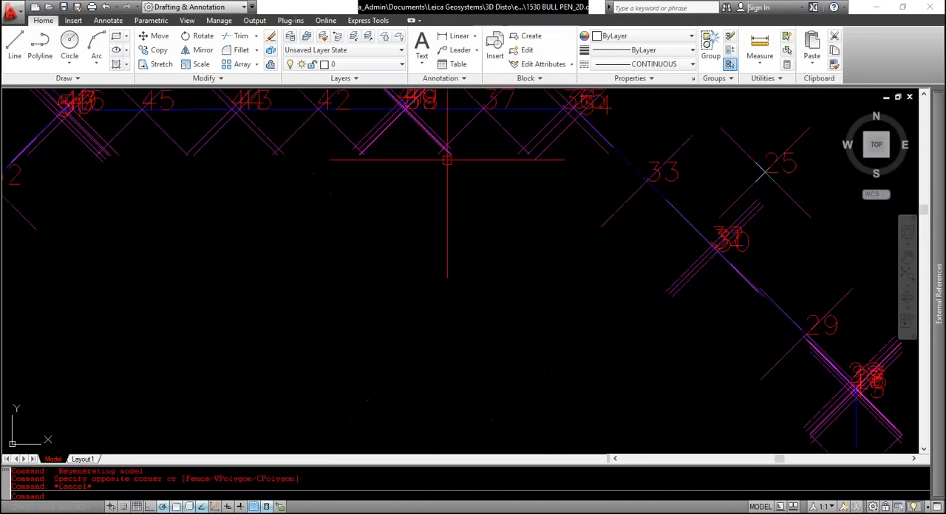
scroll(446, 159, down, 5)
key(Escape)
text(re)
key(Return)
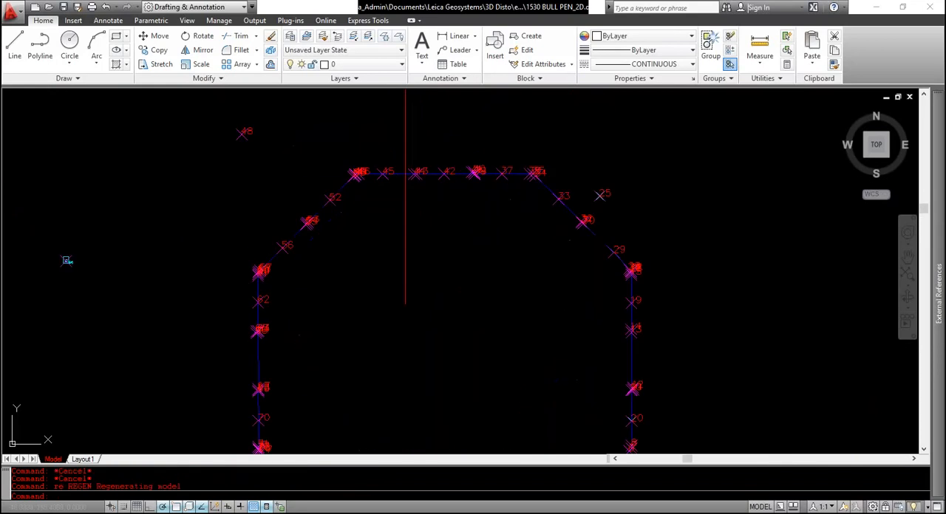
Check the colour and layer properties of the point entity at point 45 on the outline's upper edge
scroll(405, 184, up, 7)
click(427, 154)
key(Escape)
scroll(407, 169, down, 4)
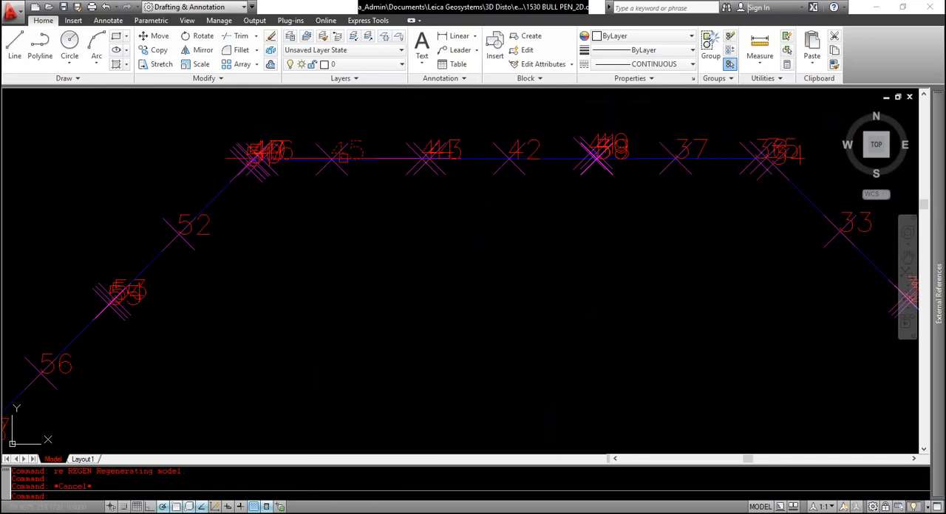
click(325, 170)
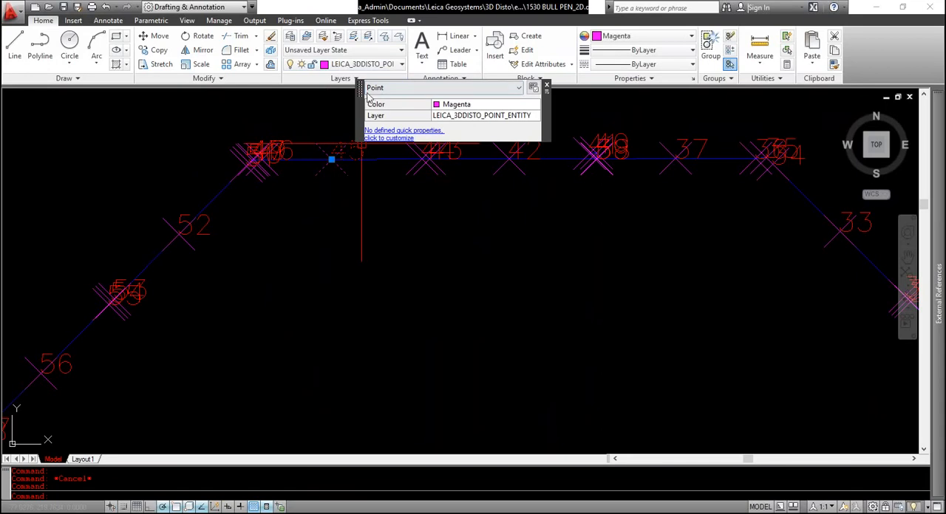
middle_drag(386, 183, 293, 225)
key(Escape)
scroll(291, 204, up, 2)
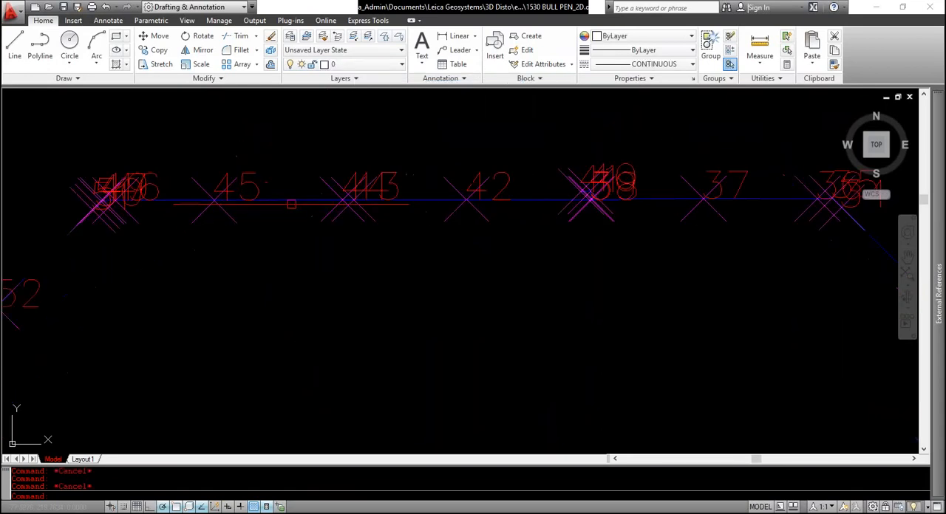
Check the layer and length of the line starting at point 45, and view the outline around points 52 and 56
click(293, 200)
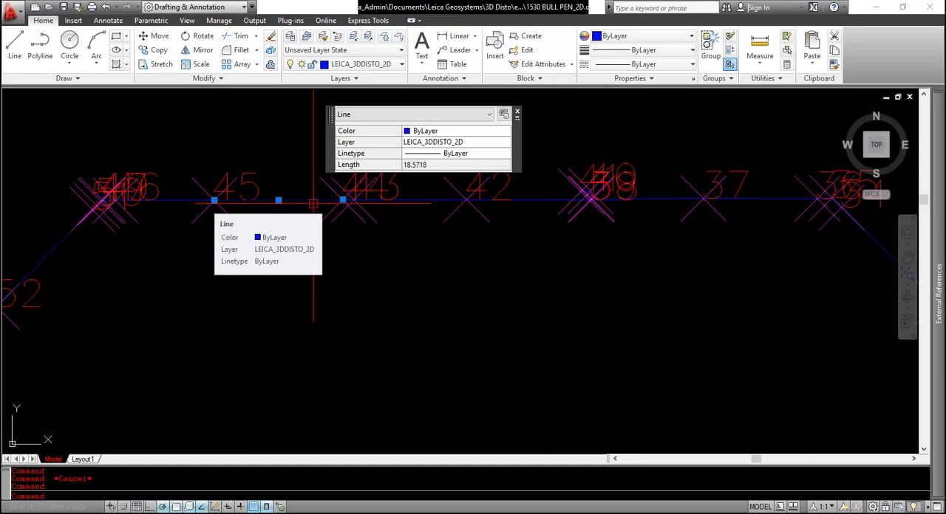
key(Escape)
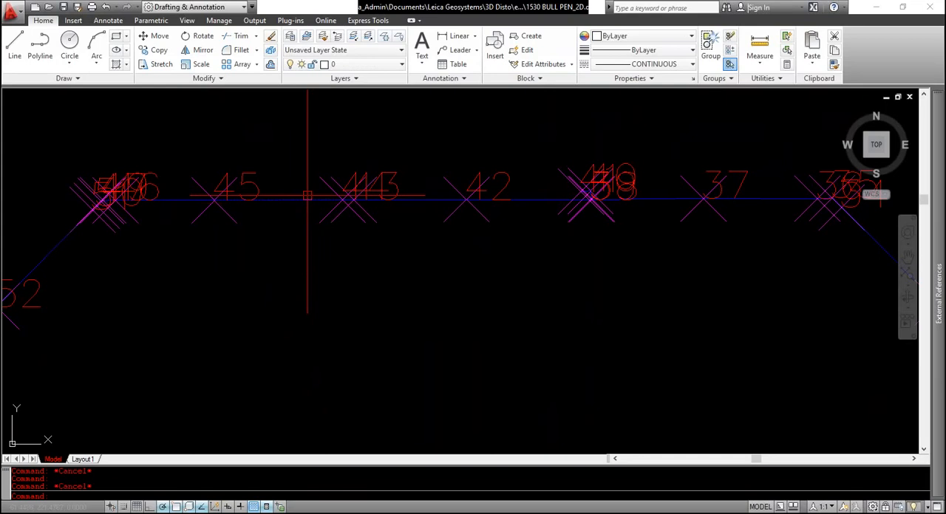
scroll(288, 243, down, 5)
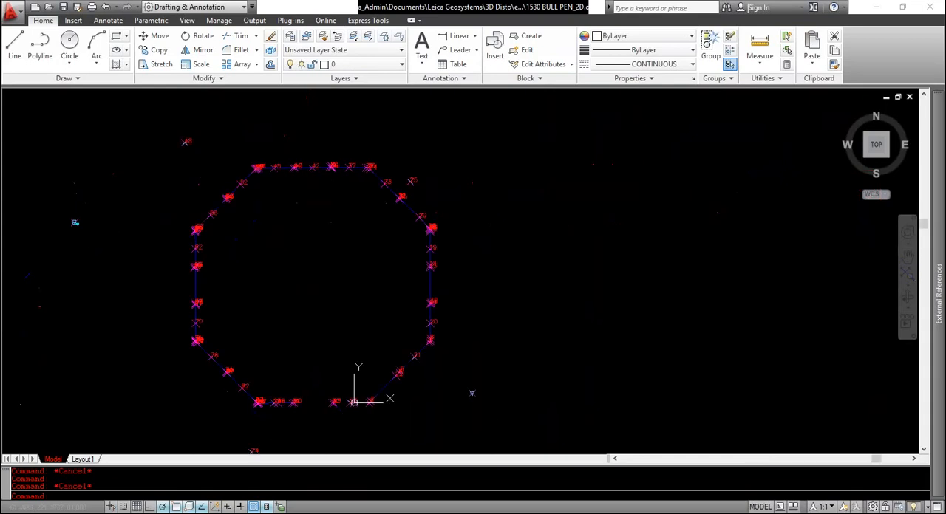
scroll(210, 197, up, 3)
scroll(211, 197, up, 2)
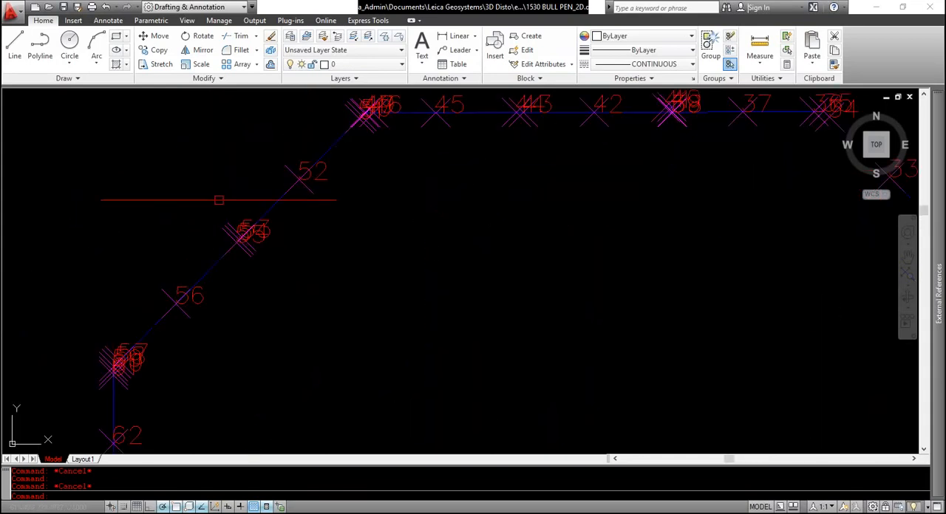
View the complete octagonal outline of the 2D drawing together with its numbered points and surrounding reference points
scroll(288, 201, down, 2)
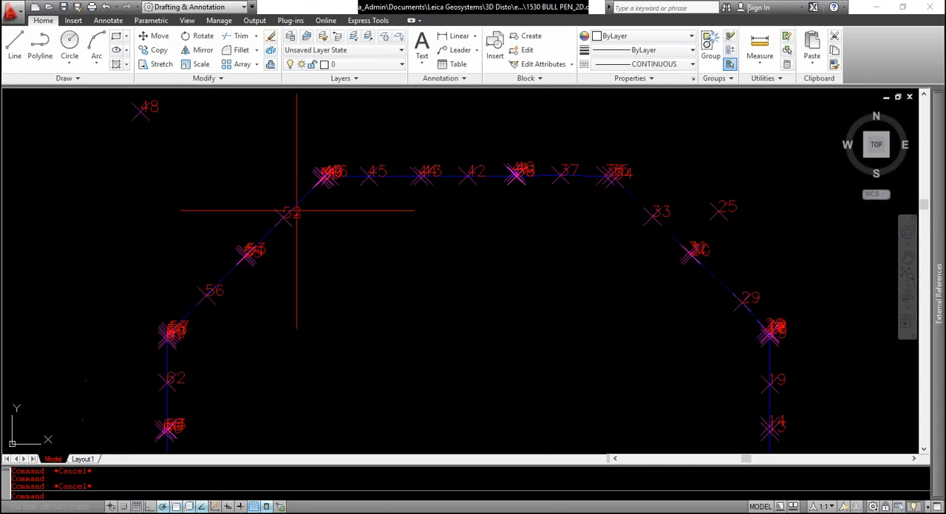
scroll(563, 277, down, 2)
scroll(565, 279, down, 2)
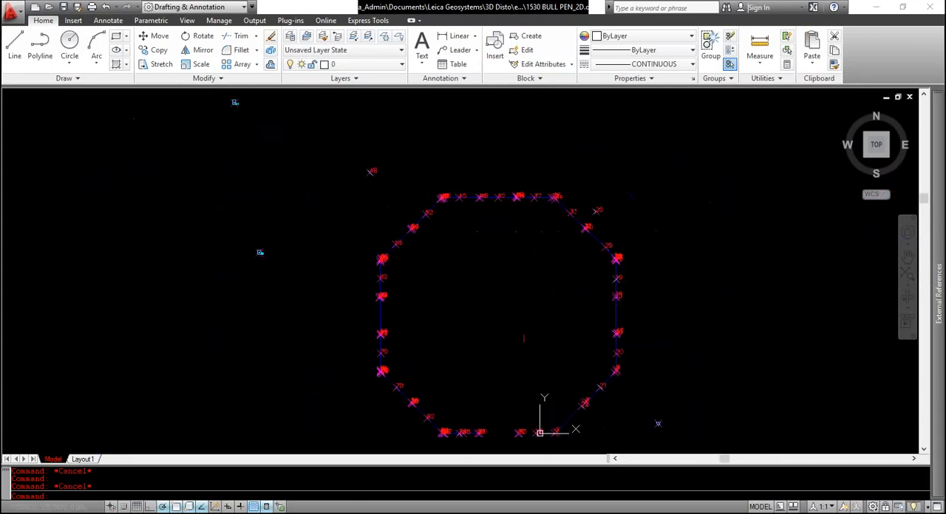
scroll(517, 325, up, 1)
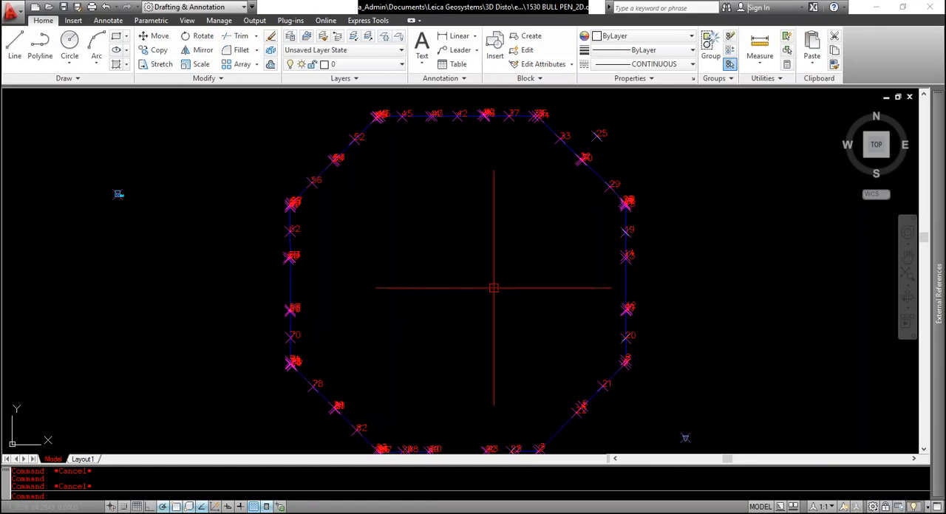
scroll(311, 266, down, 2)
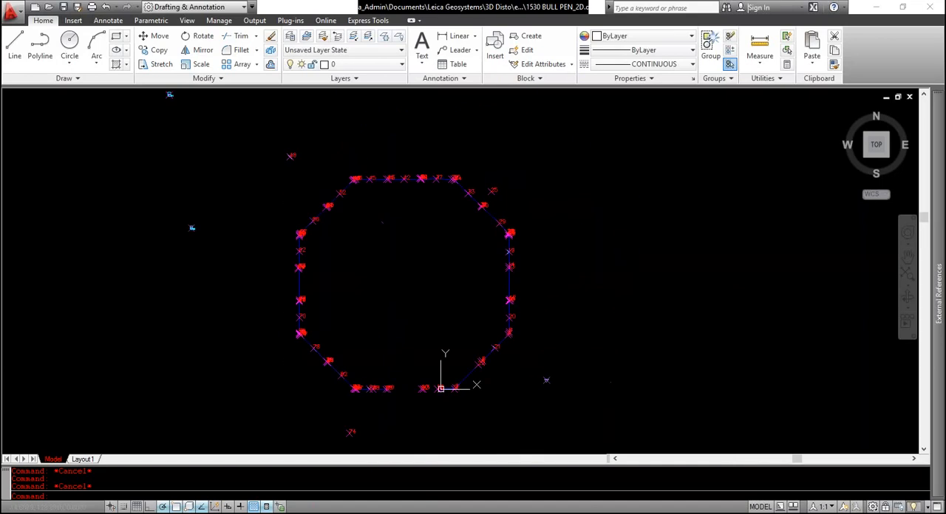
click(408, 254)
key(Escape)
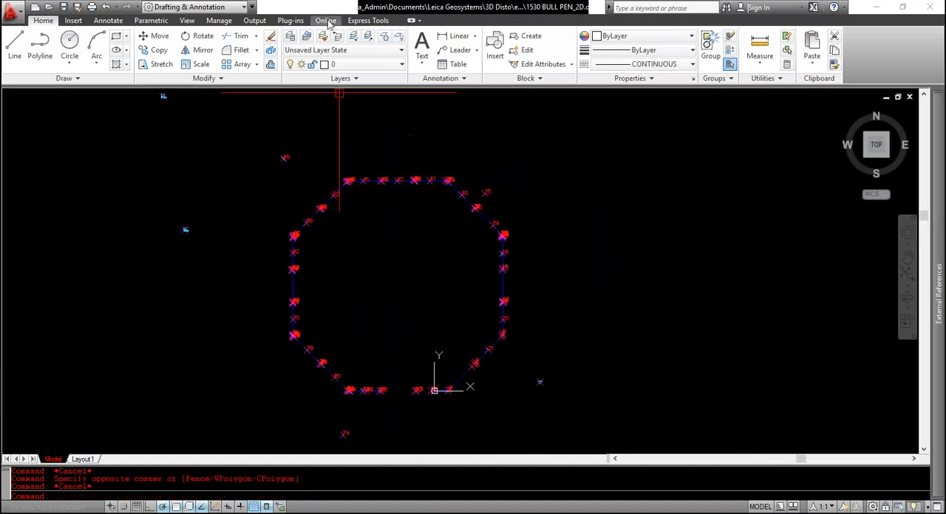
Turn off the LEICA_3DDISTO_POINT_ENTITY, LEICA_3DDISTO_ID and LEICA_3DDISTO_POINT layers so only the outline and reference points are displayed
click(356, 65)
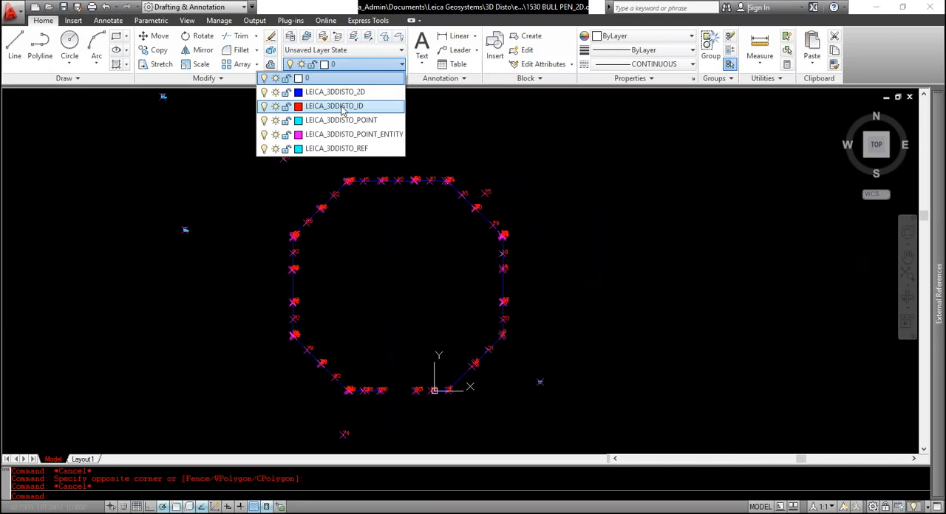
click(265, 134)
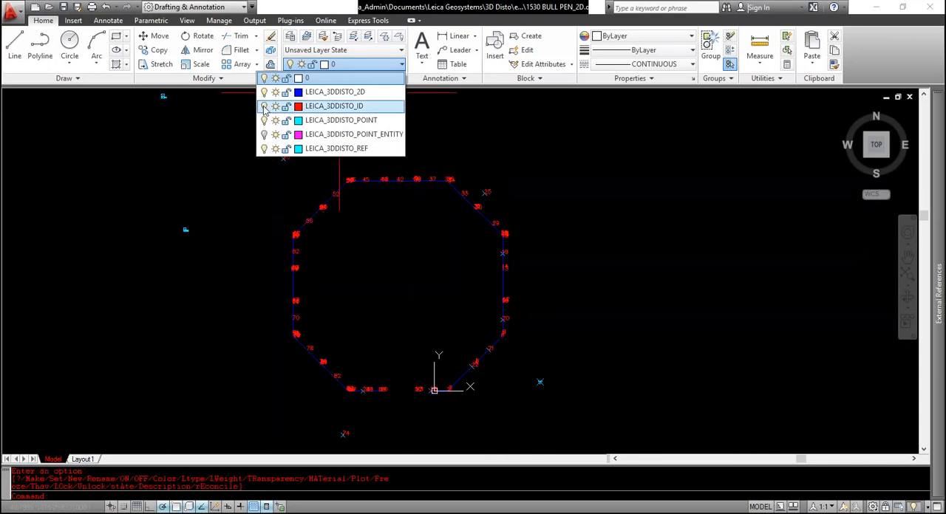
click(264, 106)
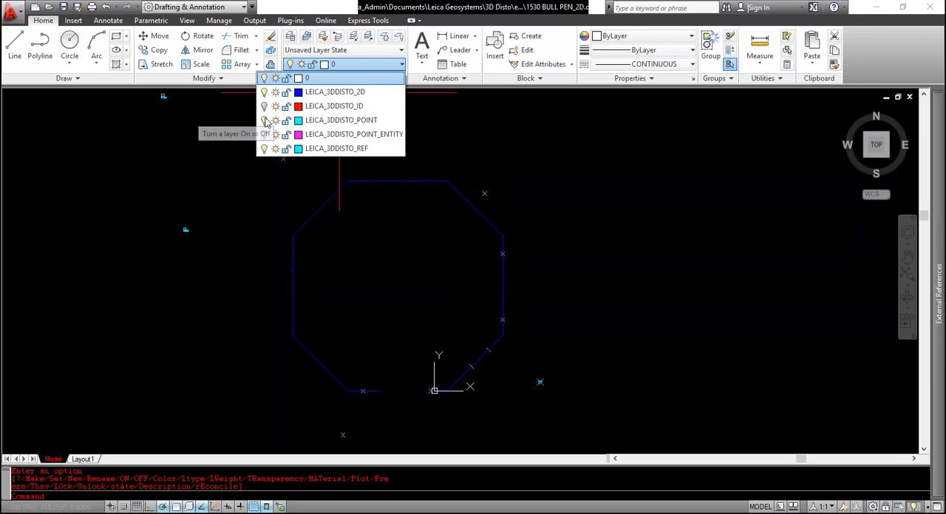
click(265, 121)
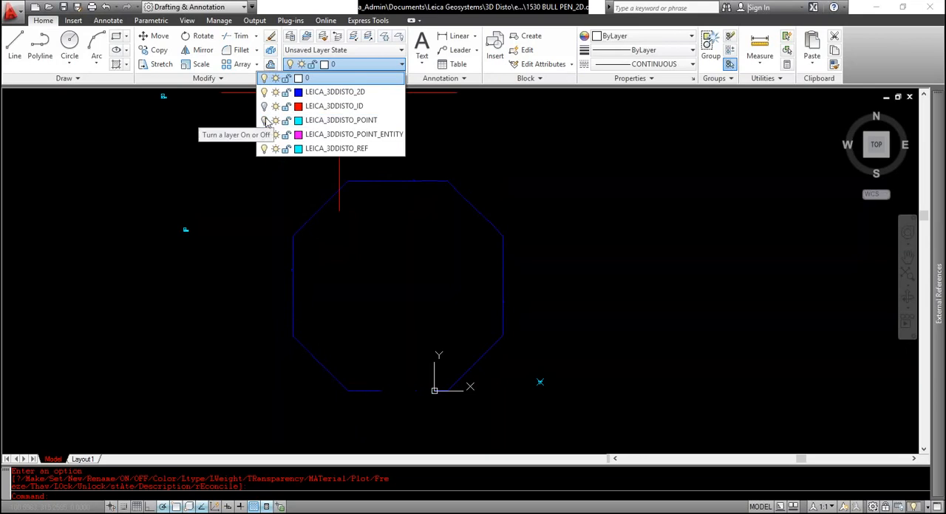
click(362, 272)
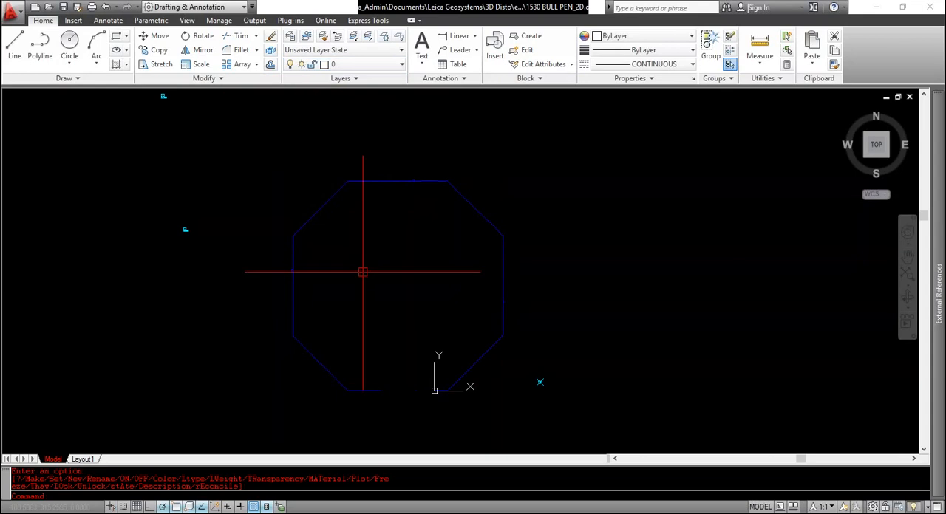
Copy all lines of the octagonal outline 800 units straight down, below the original
click(365, 271)
click(382, 255)
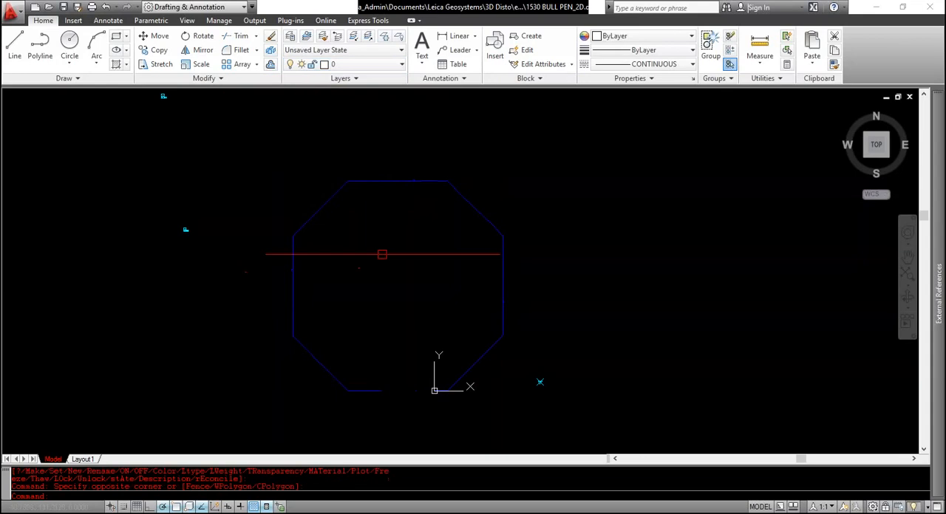
click(275, 161)
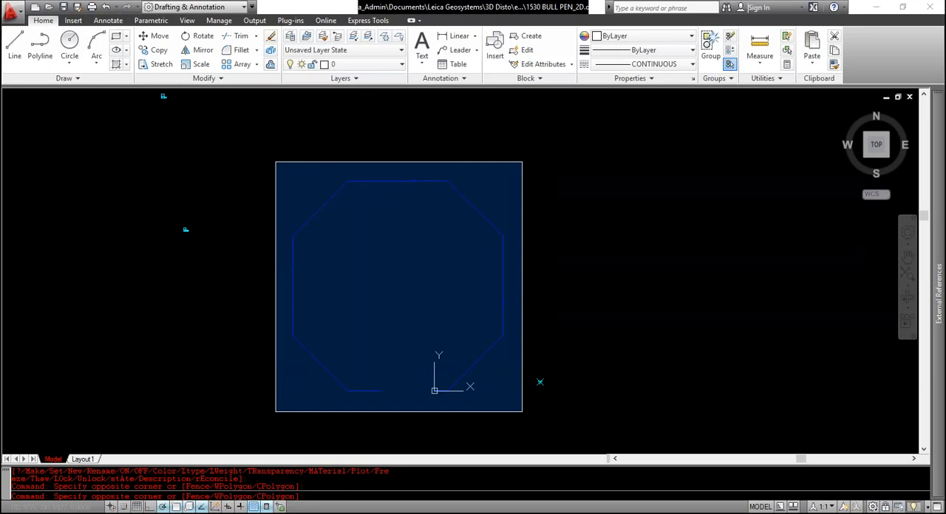
click(522, 412)
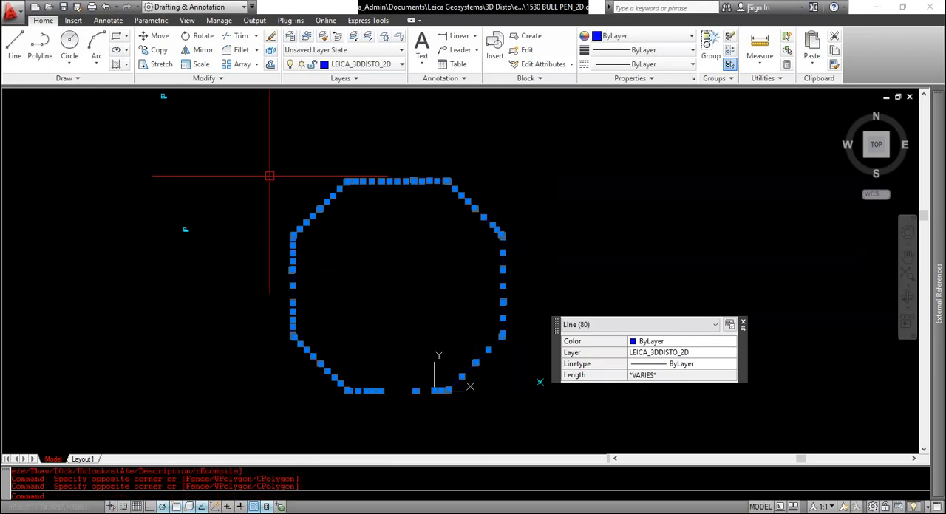
click(260, 153)
click(521, 419)
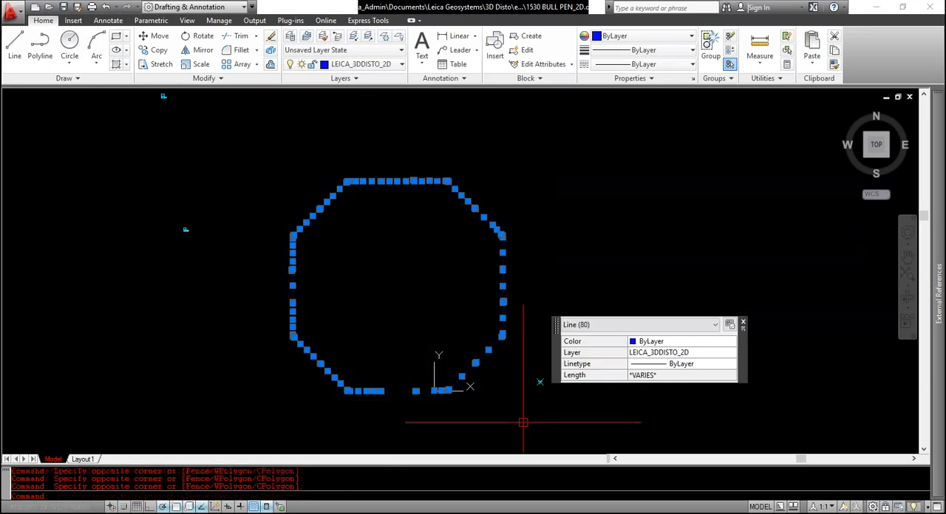
key(space)
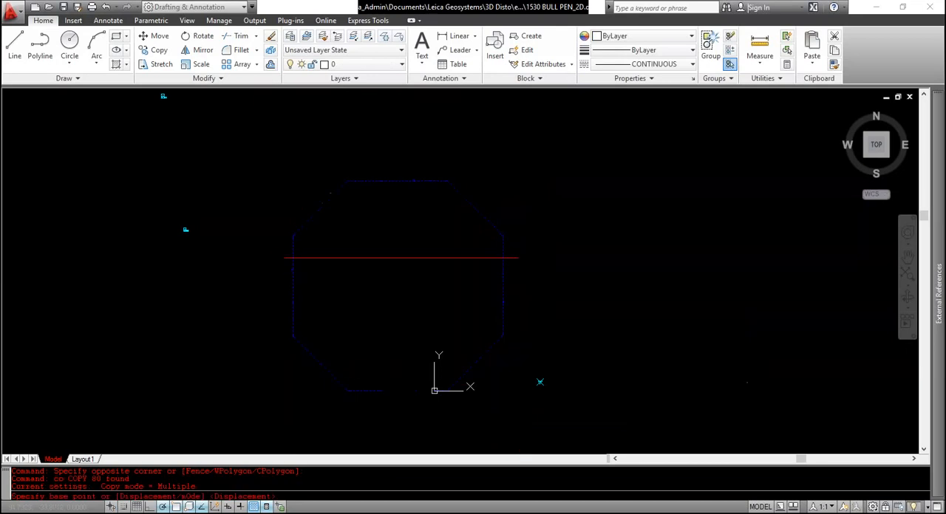
scroll(397, 253, down, 5)
click(396, 253)
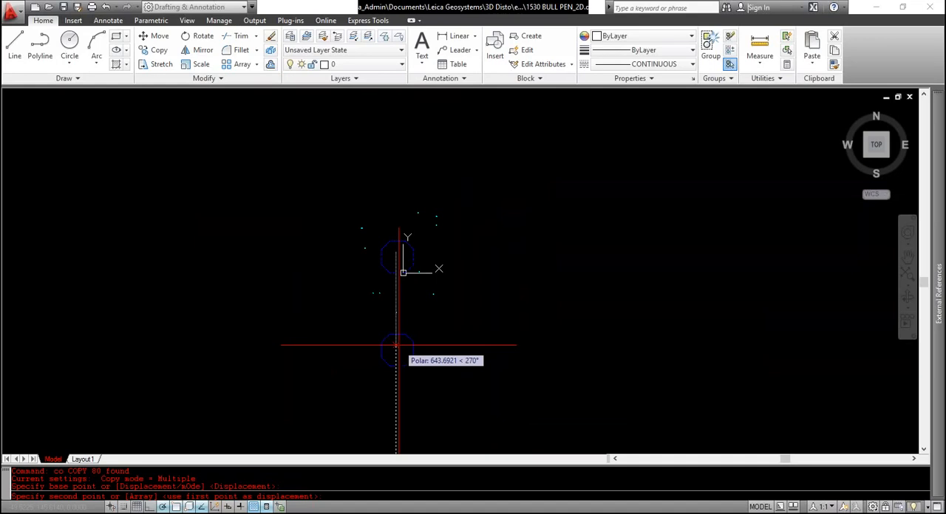
key(Return)
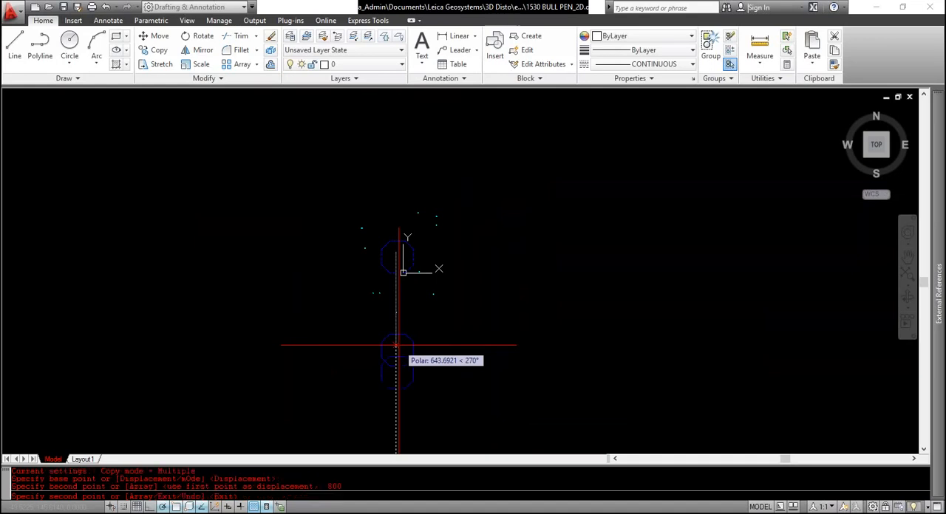
key(Escape)
scroll(397, 369, up, 3)
scroll(401, 366, down, 3)
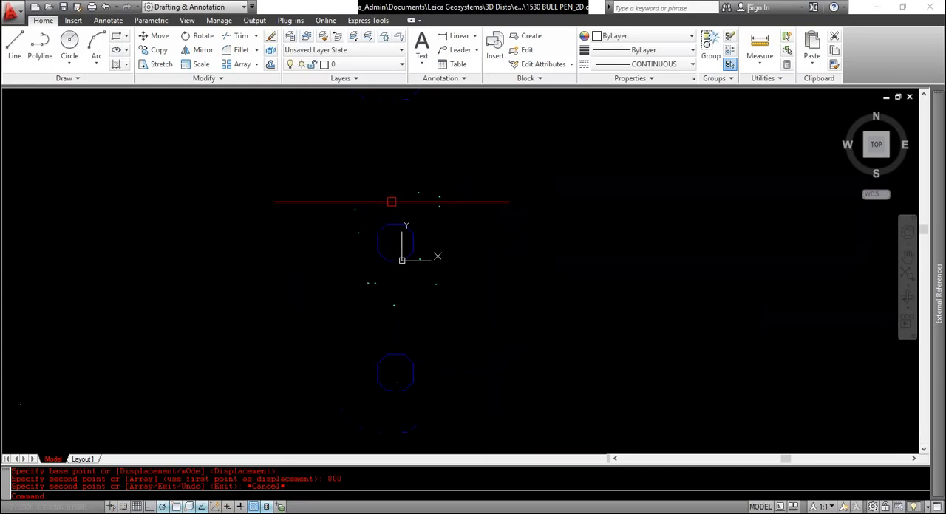
Turn the hidden LEICA_3DDISTO ID and point layers back on and check the original outline
double_click(286, 271)
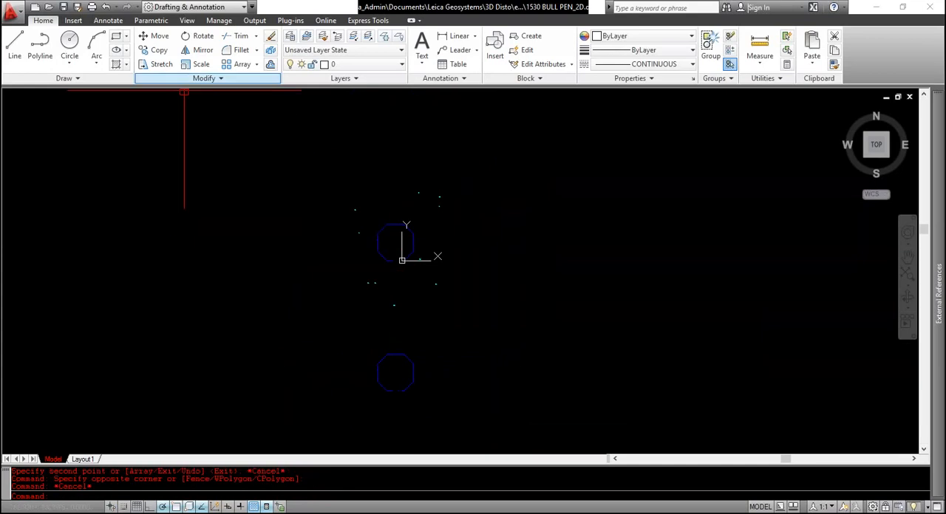
click(294, 65)
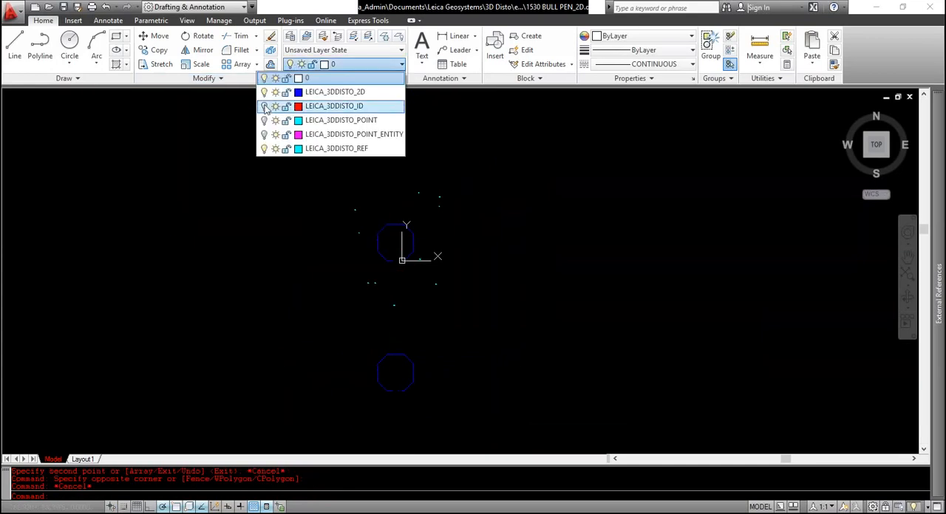
click(265, 107)
click(265, 120)
click(239, 171)
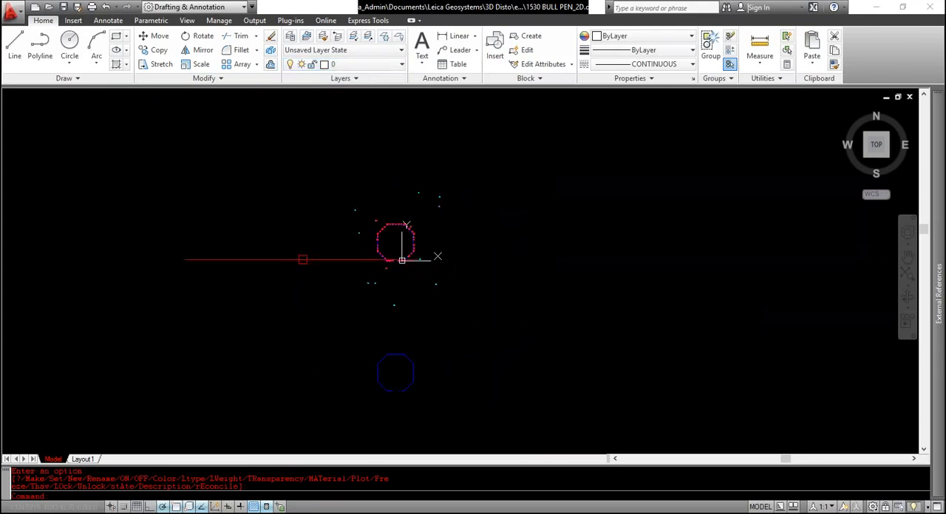
scroll(414, 214, up, 6)
scroll(226, 173, down, 6)
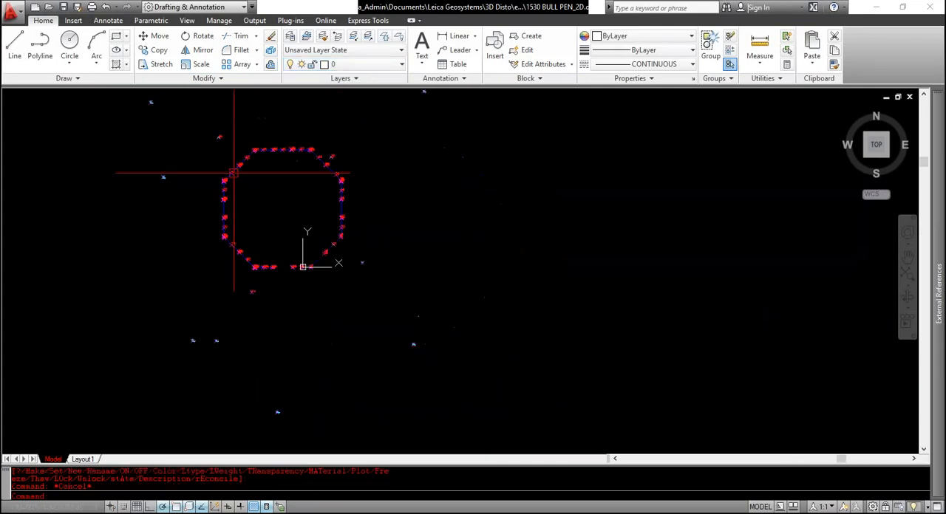
Erase the small hooked stray lines above the upper edge of the copied octagon
scroll(444, 303, up, 6)
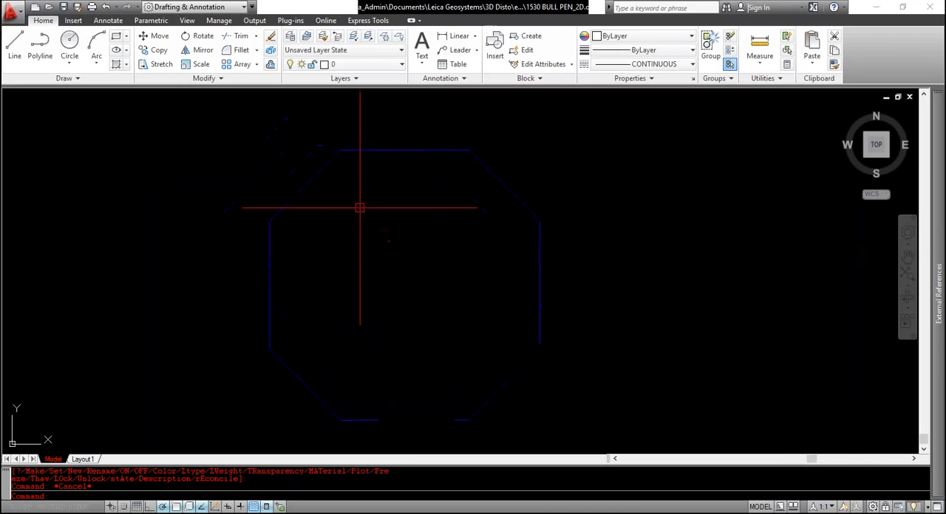
scroll(411, 148, up, 5)
scroll(473, 173, up, 3)
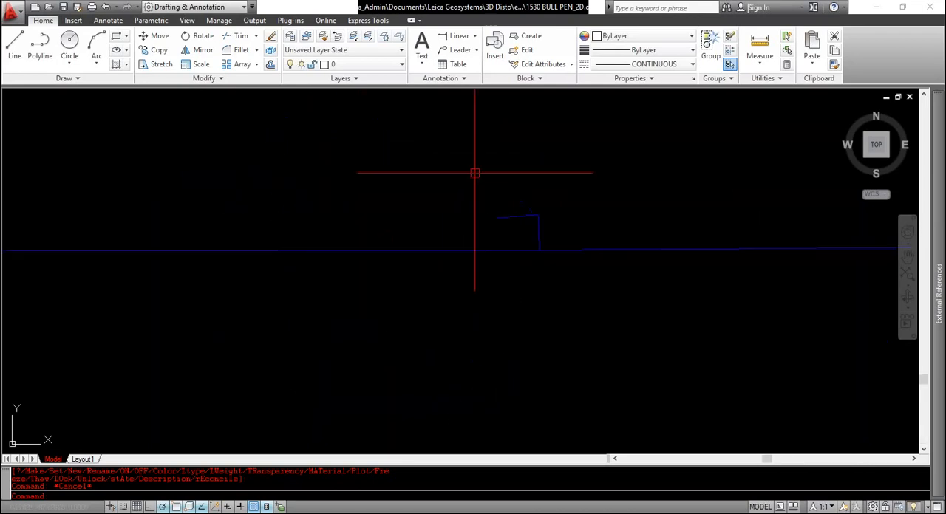
scroll(469, 173, down, 5)
scroll(469, 172, up, 4)
scroll(473, 173, up, 3)
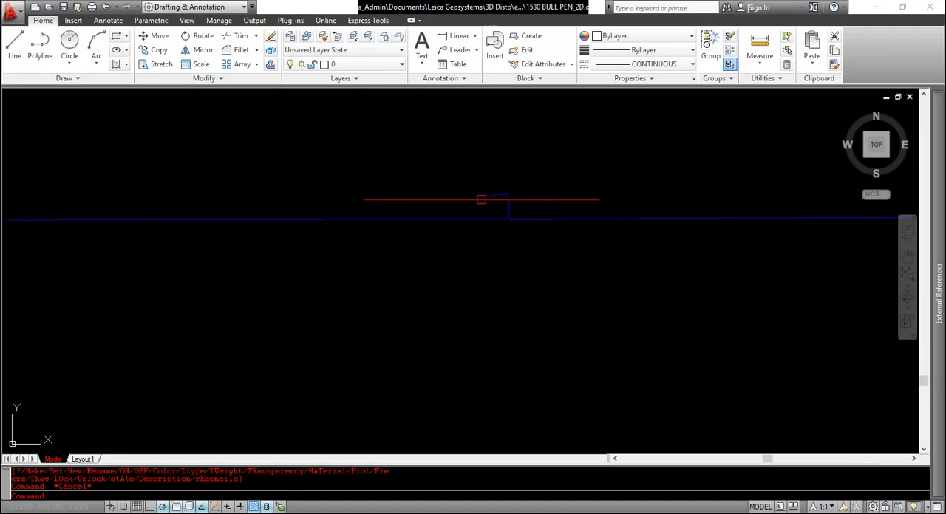
scroll(468, 177, down, 3)
click(453, 168)
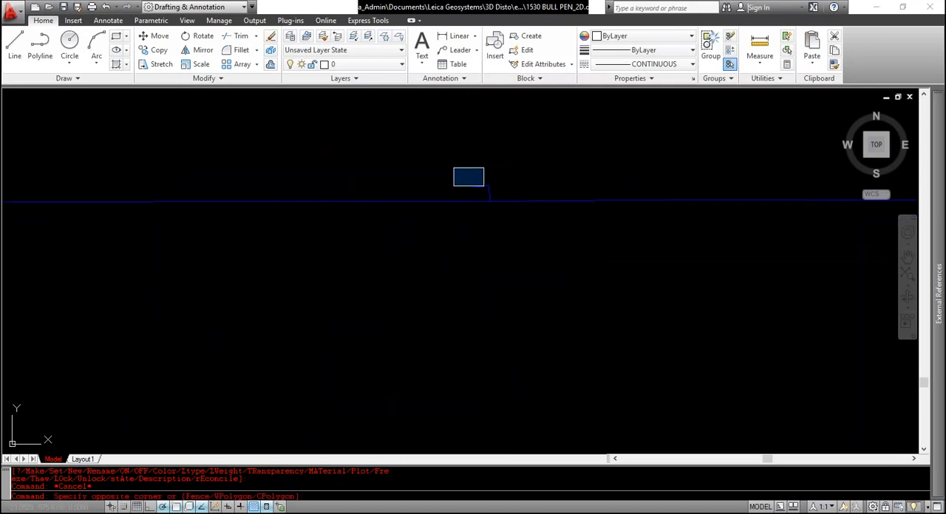
click(500, 216)
key(Delete)
scroll(455, 178, down, 9)
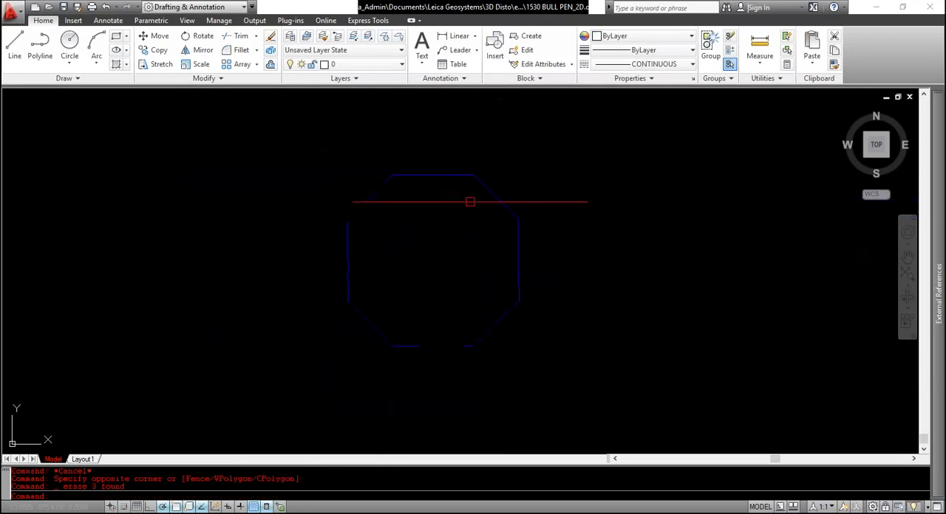
Erase the small stray lines along the right edge of the copied octagon
scroll(519, 244, up, 2)
scroll(530, 312, up, 5)
click(462, 243)
click(515, 291)
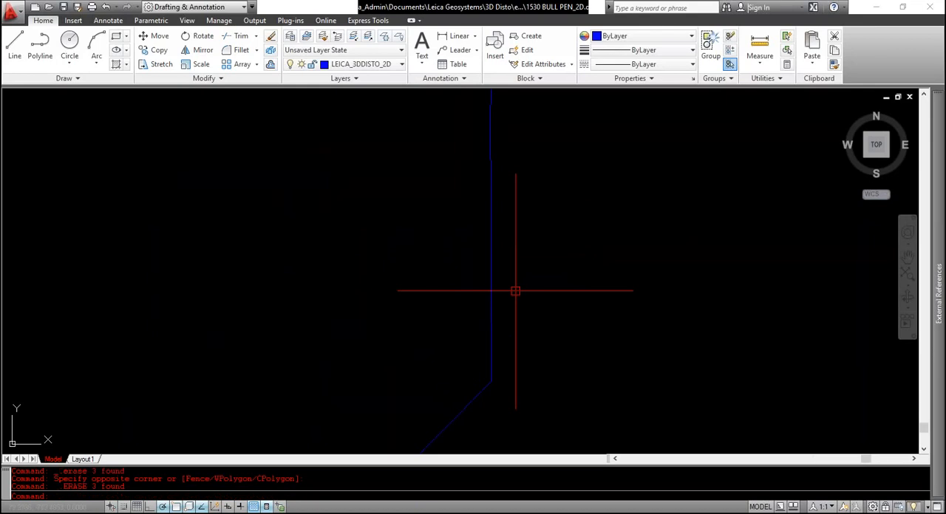
key(Delete)
scroll(515, 292, down, 5)
scroll(382, 277, up, 5)
scroll(382, 276, down, 5)
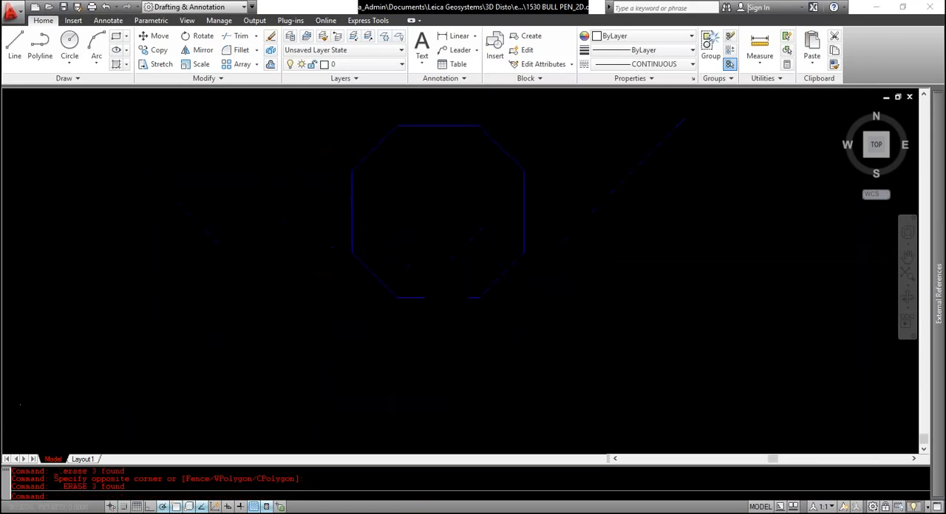
Erase the small stray lines along the left edge of the copied octagon
scroll(382, 217, up, 5)
scroll(383, 217, up, 2)
click(349, 205)
click(409, 243)
key(Delete)
scroll(408, 243, down, 5)
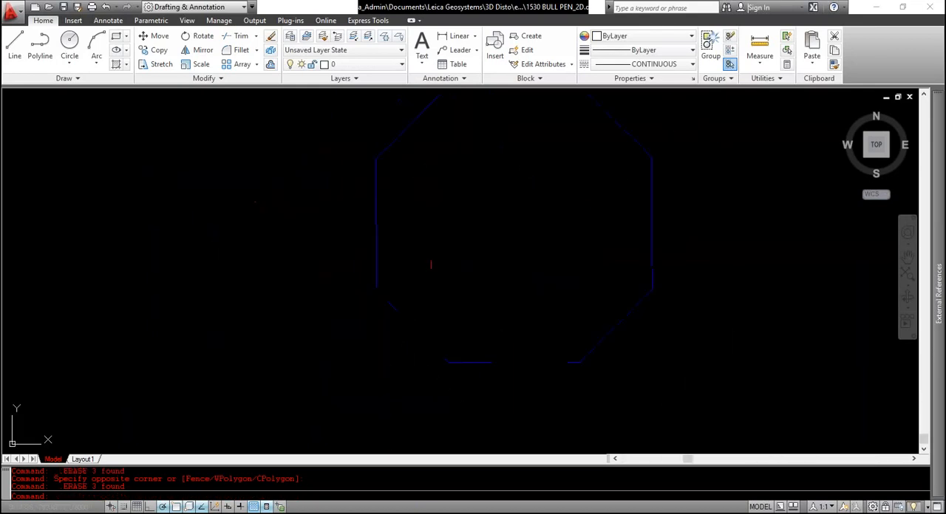
Draw a line on the copied octagon's lower edge, joining the right-hand segment to the short stub beside the opening
scroll(394, 301, up, 6)
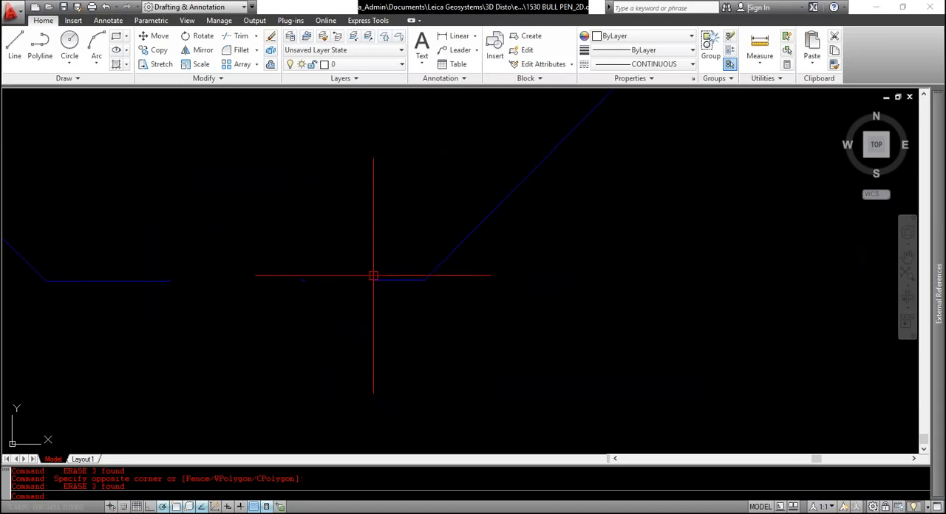
scroll(361, 281, up, 5)
middle_drag(361, 282, 420, 303)
scroll(275, 305, up, 2)
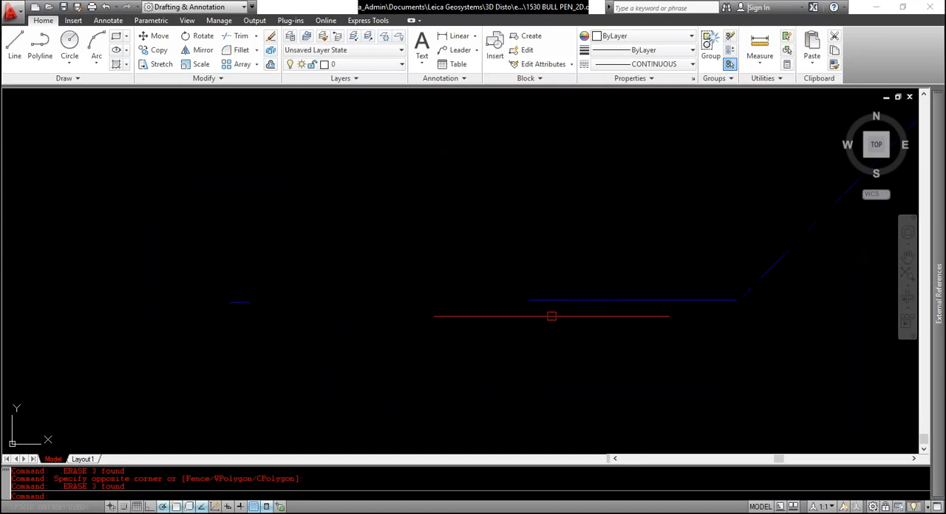
text(l)
key(Return)
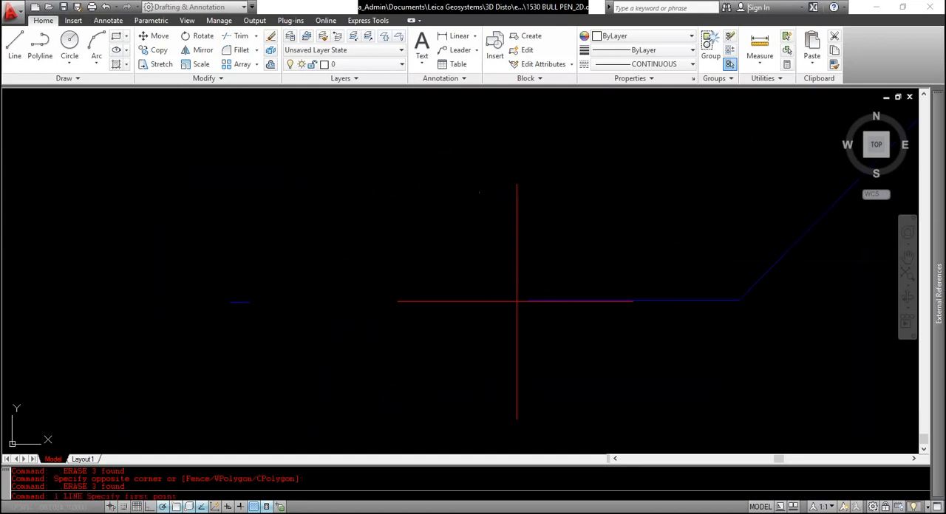
click(528, 300)
scroll(322, 321, up, 3)
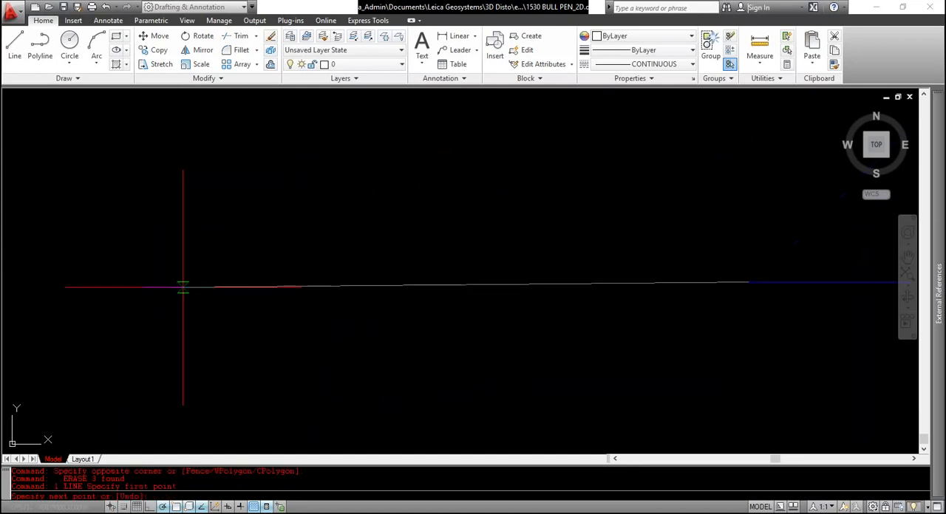
click(183, 288)
key(Escape)
scroll(241, 306, down, 3)
scroll(362, 300, down, 4)
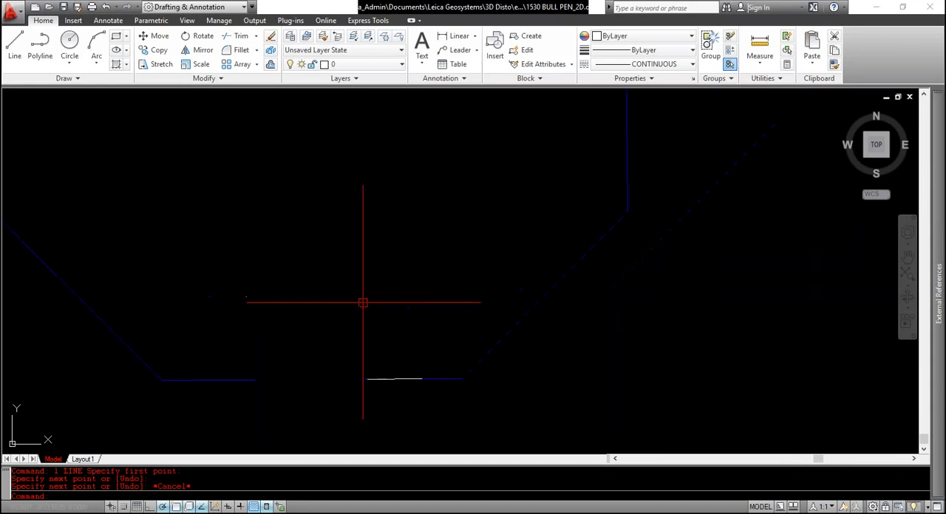
Select the whole copied octagon outline to check which objects it consists of, and clear the selection
scroll(347, 270, up, 3)
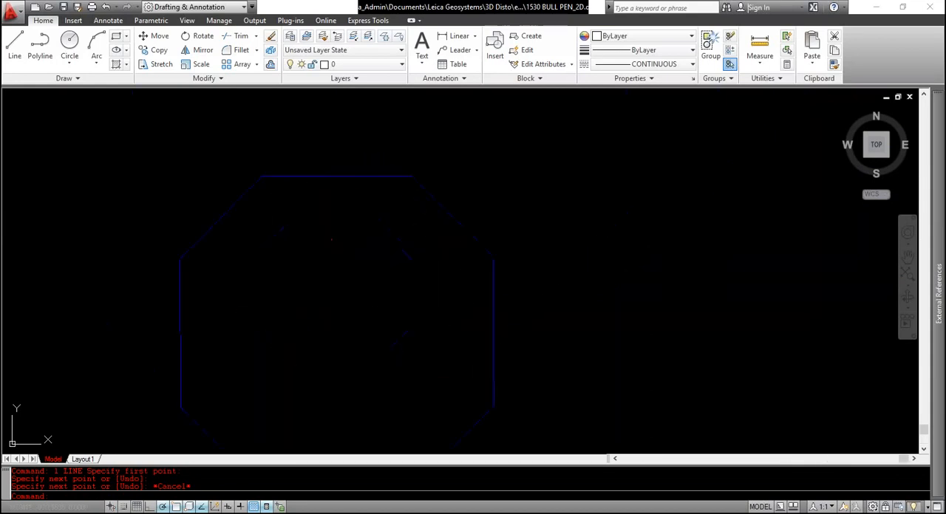
scroll(345, 226, down, 2)
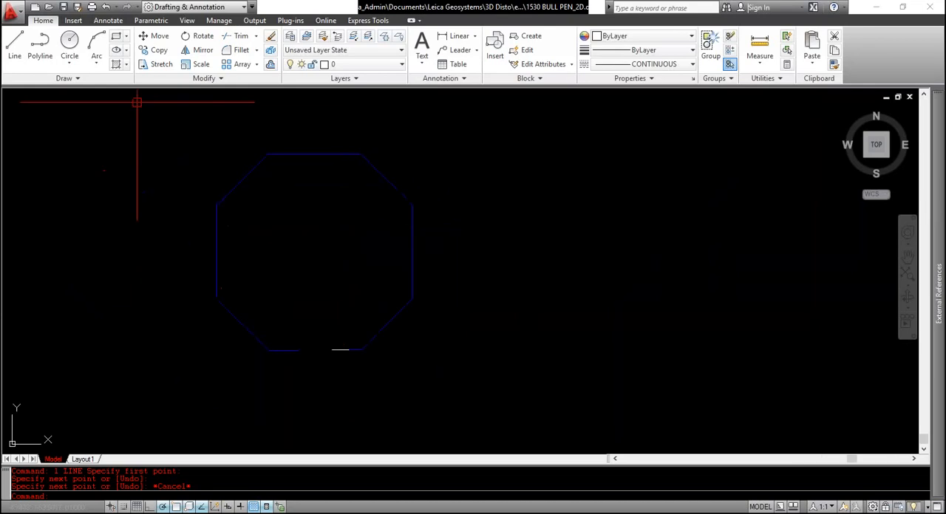
drag(137, 102, 462, 353)
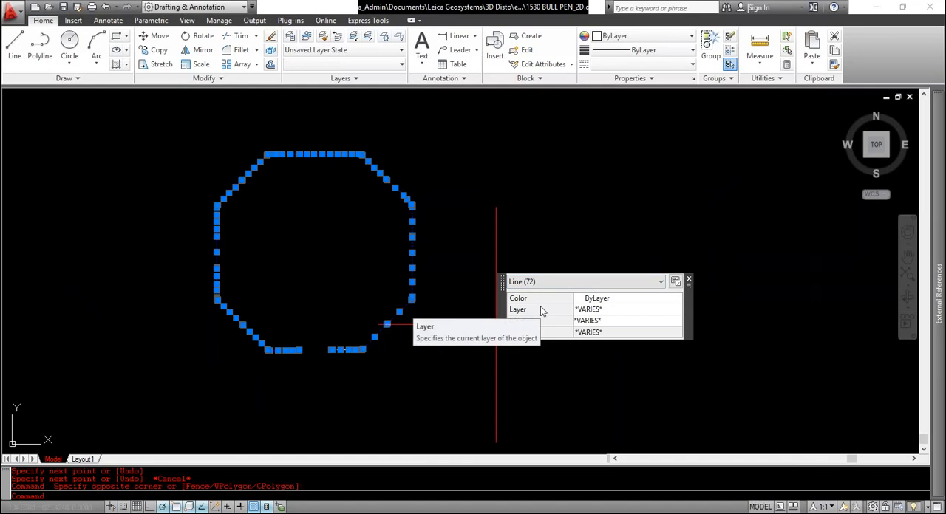
key(Escape)
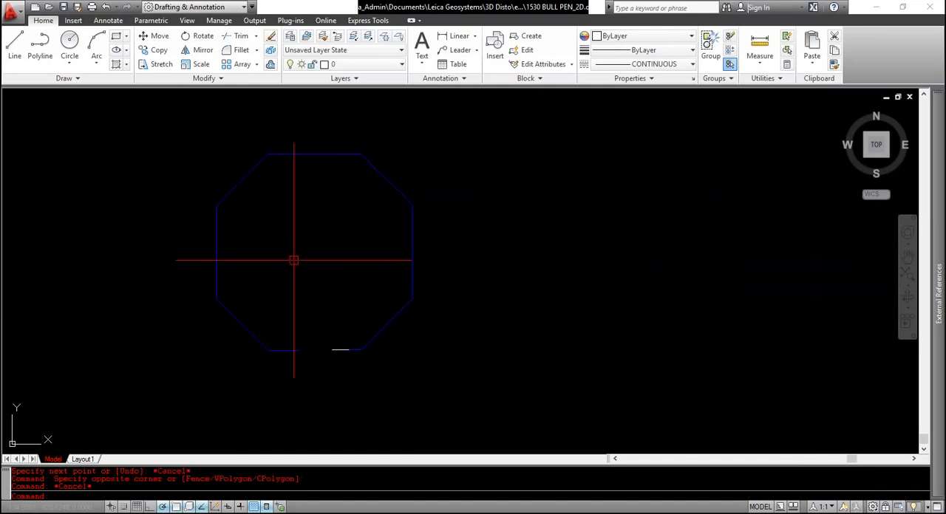
Examine the copied octagon's lower-left diagonal and its two corners for stray, overlapping or unjoined segments
scroll(273, 355, up, 6)
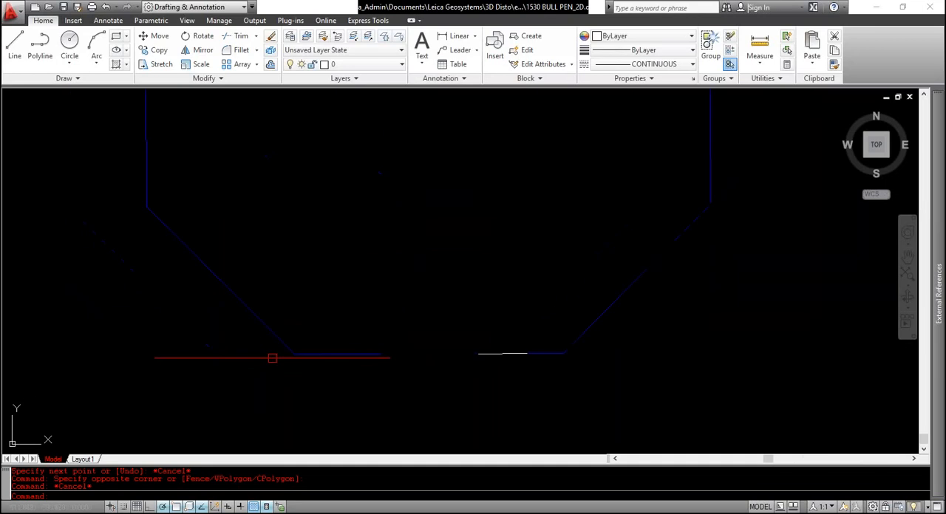
scroll(323, 350, up, 2)
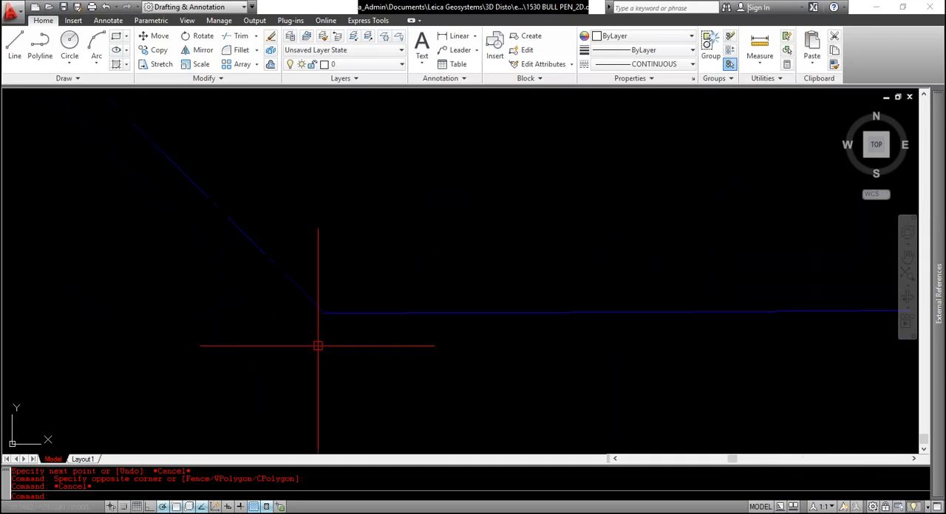
scroll(319, 331, down, 4)
middle_drag(209, 270, 411, 392)
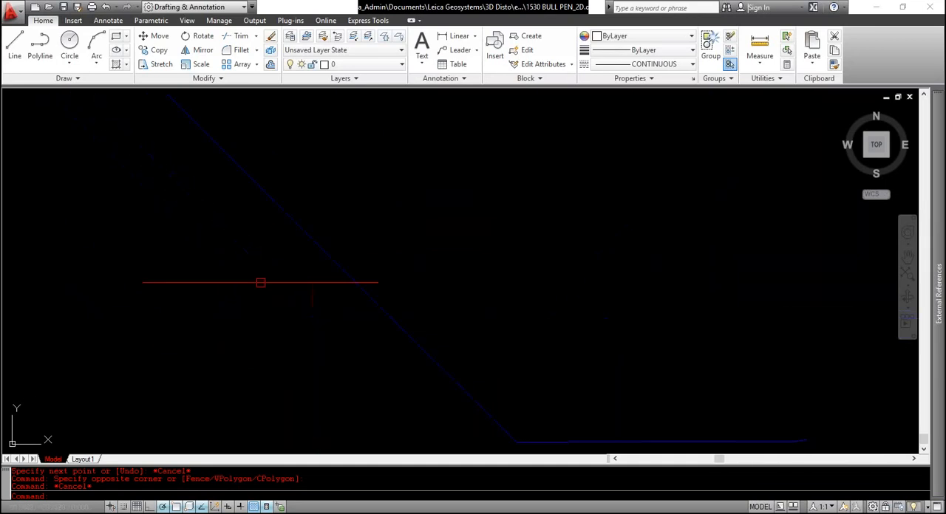
scroll(284, 288, down, 2)
scroll(436, 384, up, 5)
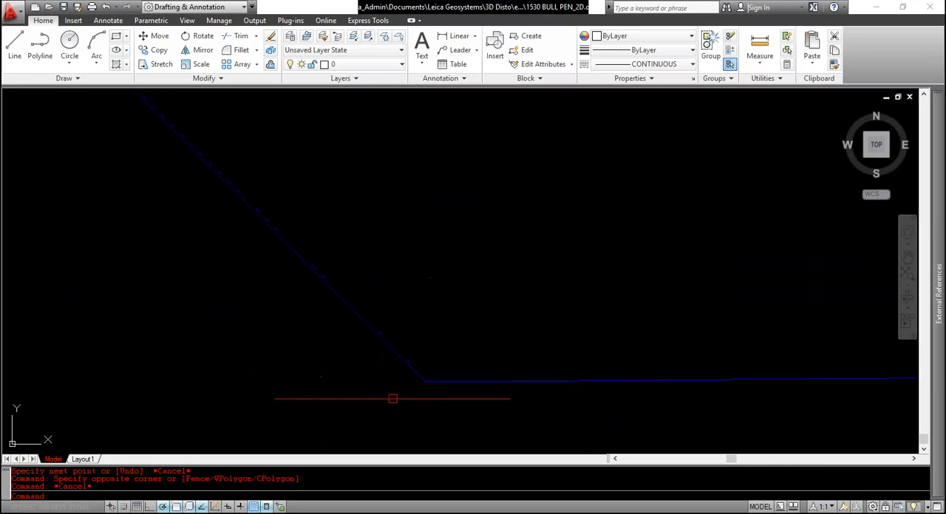
scroll(403, 395, up, 3)
middle_drag(433, 378, 397, 378)
scroll(370, 369, up, 3)
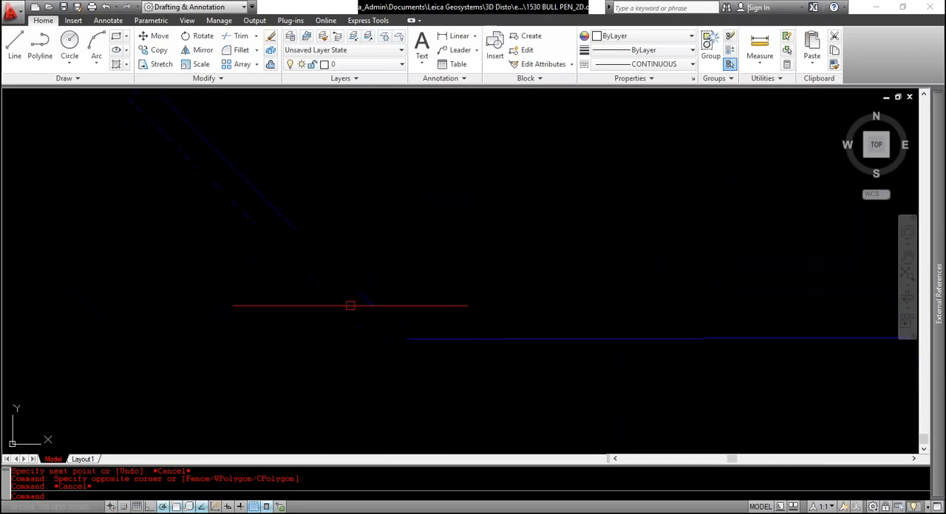
click(332, 321)
click(454, 378)
key(Escape)
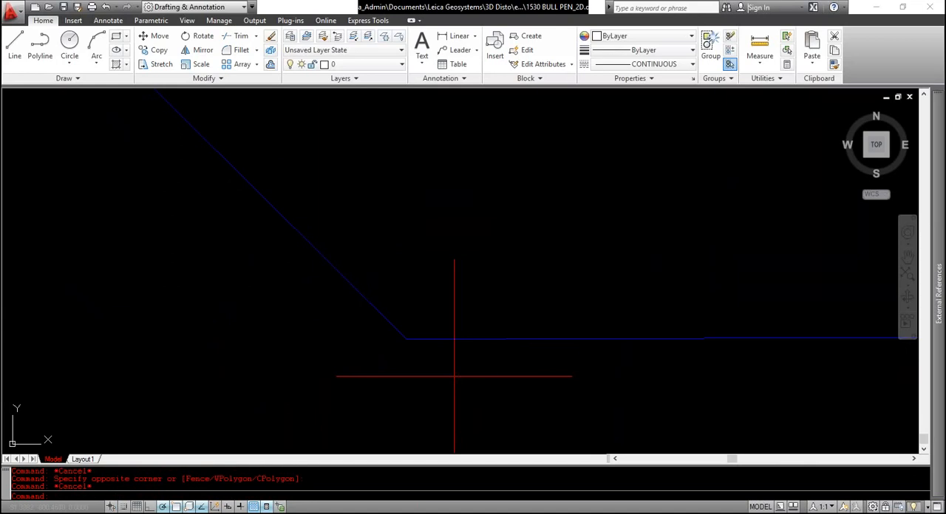
scroll(422, 364, down, 8)
scroll(401, 343, up, 8)
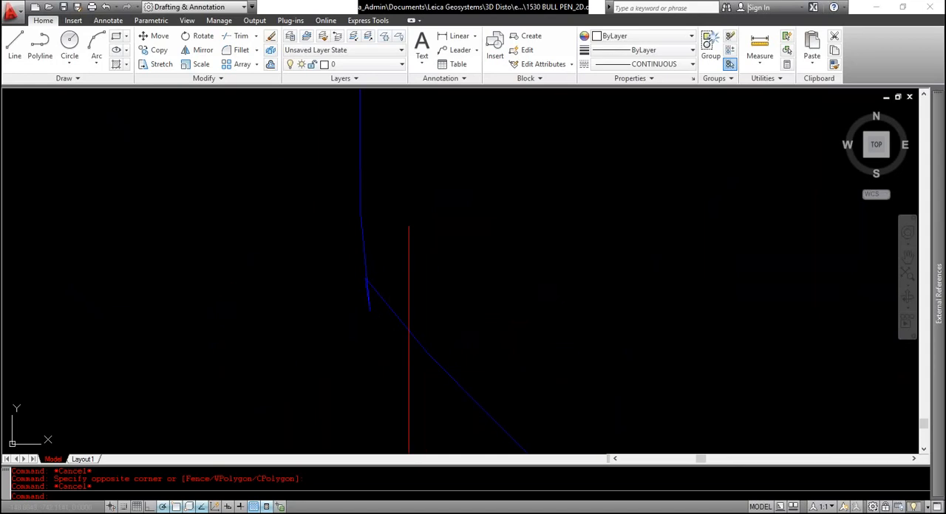
Measure the distance from the tip of the overshooting spur below the left edge to the lower-left diagonal
middle_drag(407, 337, 384, 360)
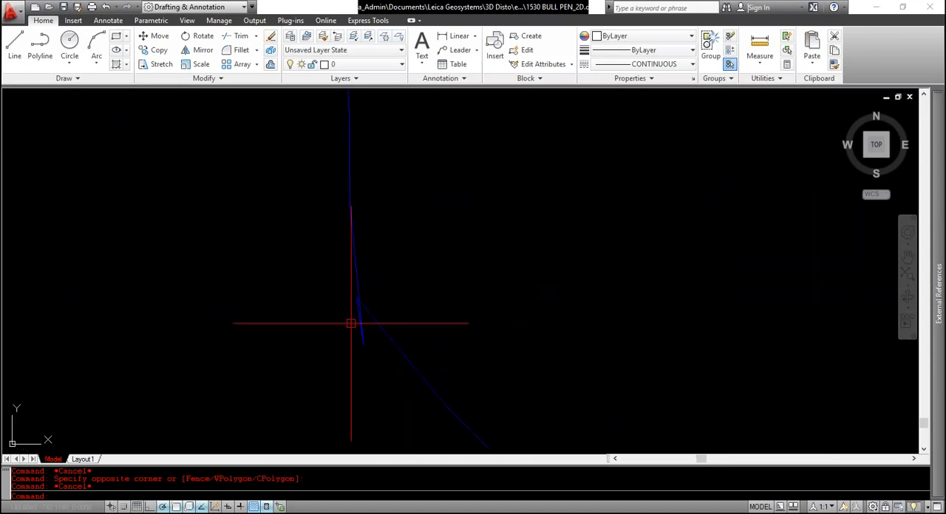
key(Escape)
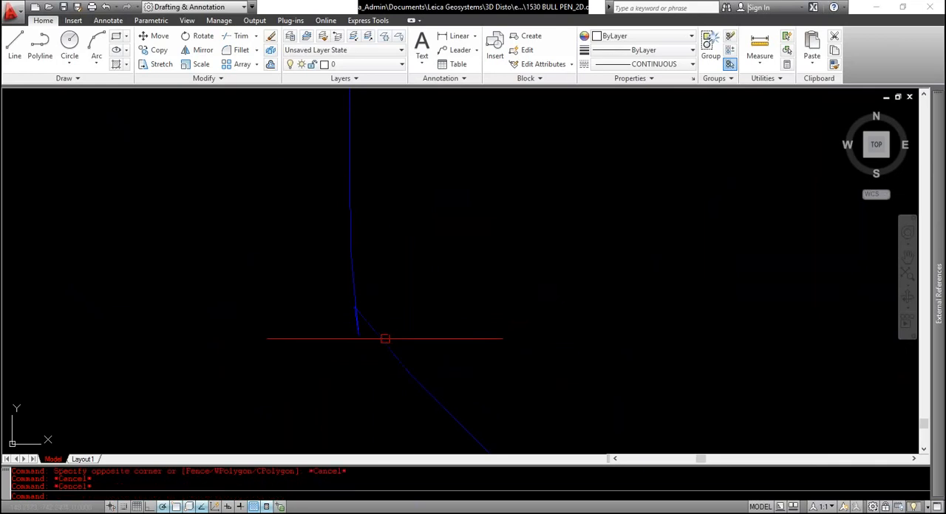
key(Escape)
text(di)
key(Return)
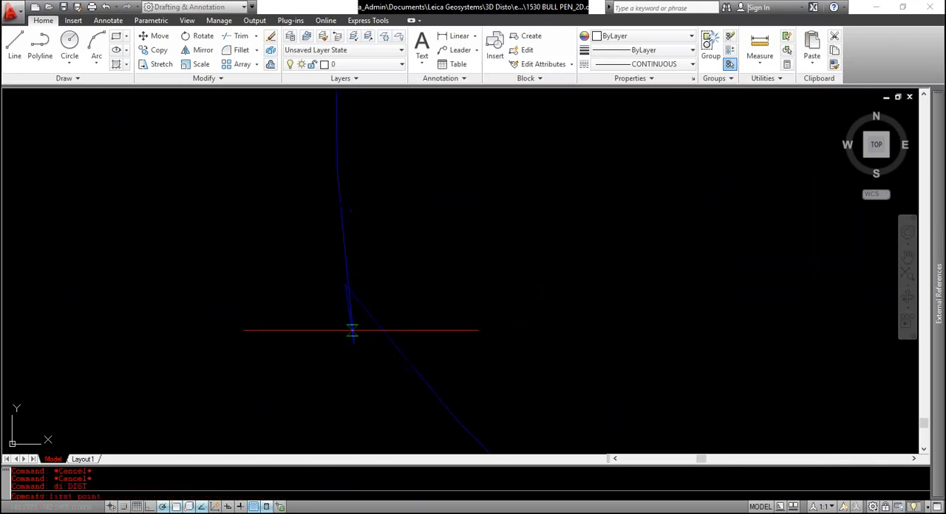
click(353, 343)
click(375, 327)
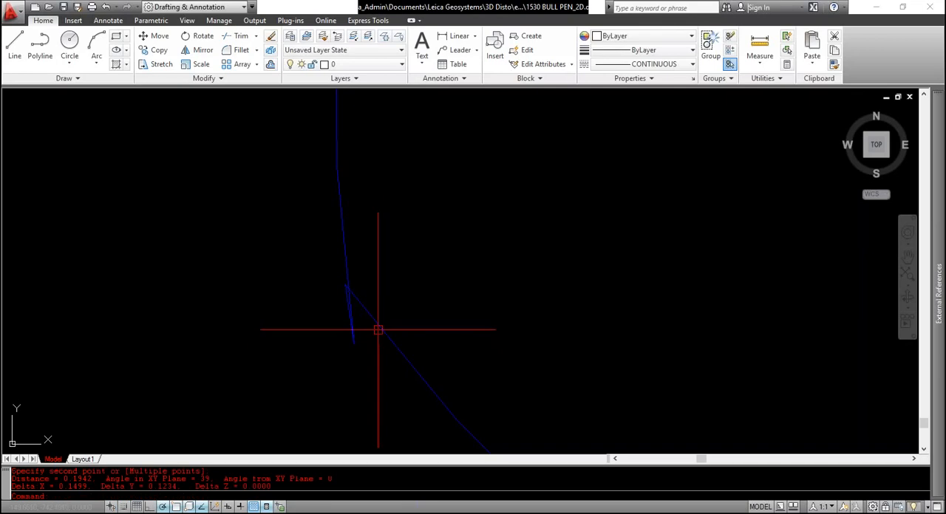
scroll(190, 363, up, 2)
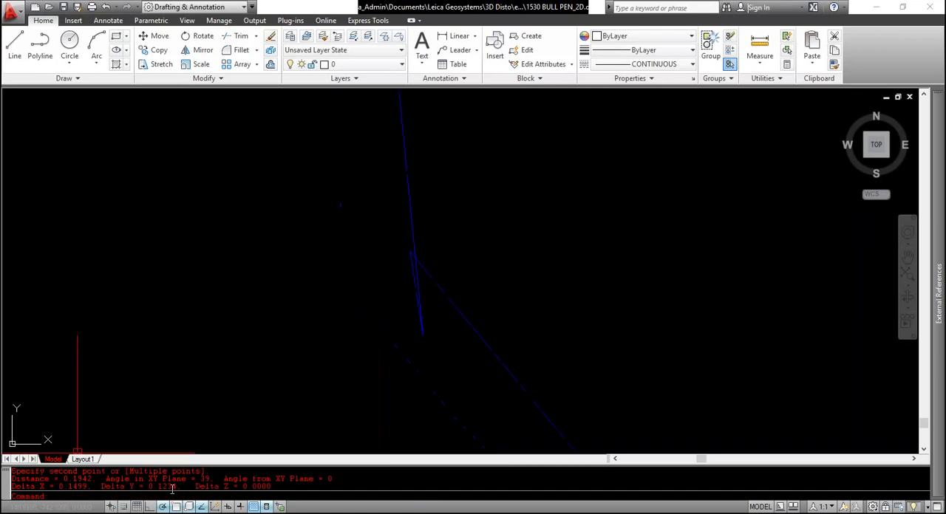
key(Escape)
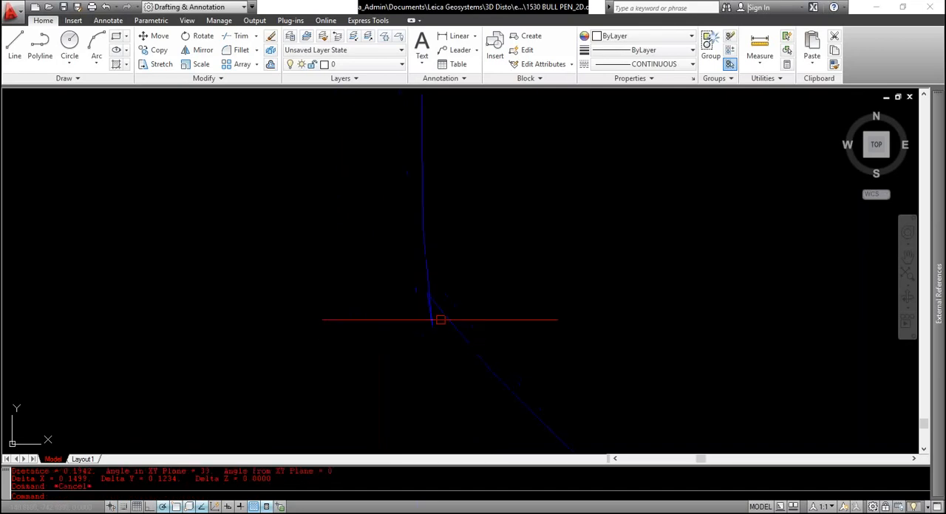
Inspect the individual segments where the left edge meets the lower-left diagonal, including the short spur's properties
click(436, 328)
scroll(448, 348, up, 2)
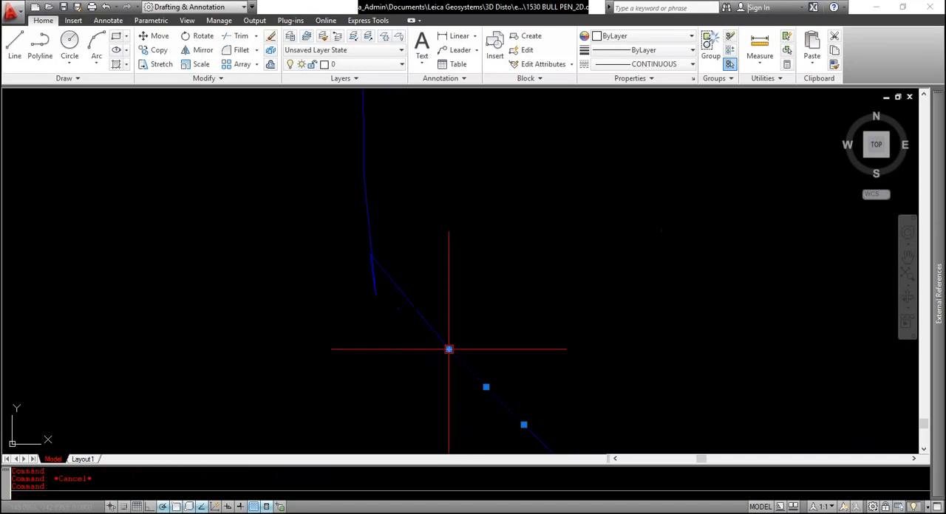
key(Escape)
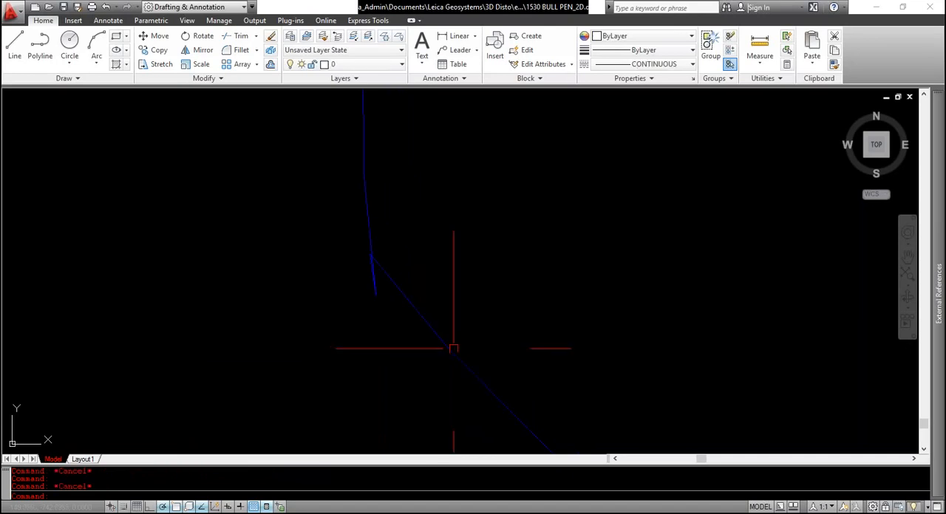
click(429, 326)
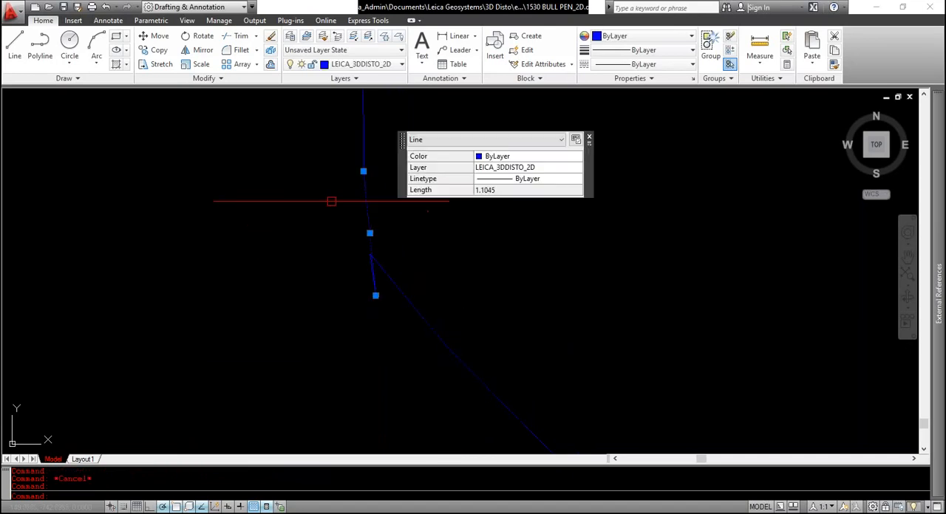
key(Escape)
click(363, 144)
key(Escape)
scroll(343, 156, down, 4)
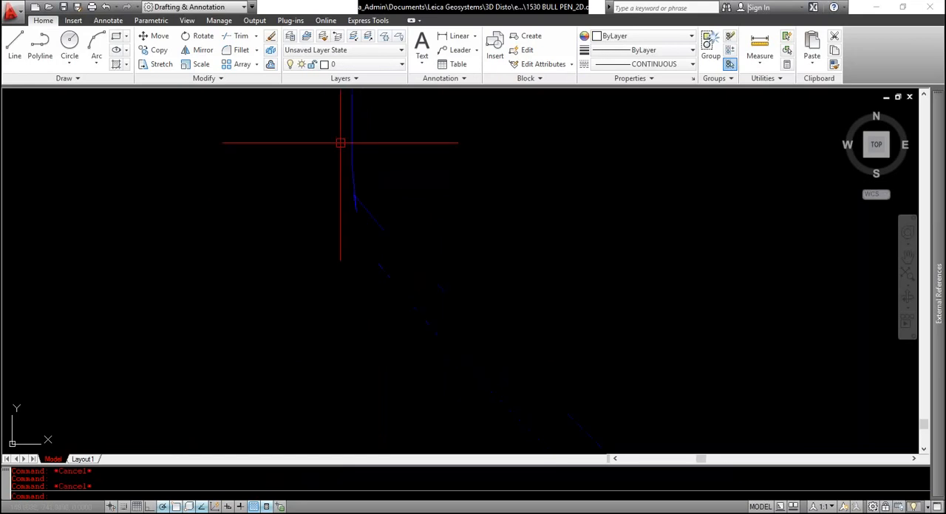
middle_drag(340, 133, 336, 204)
scroll(335, 188, up, 3)
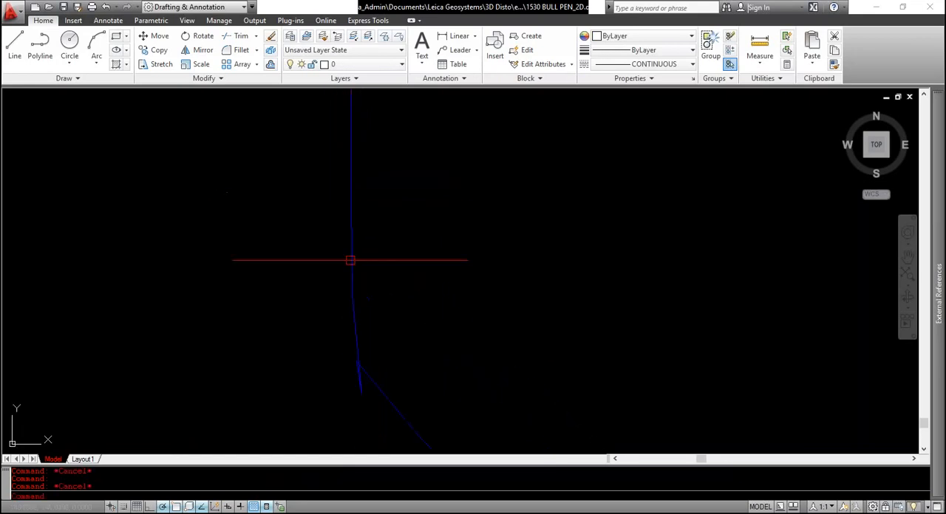
middle_drag(350, 260, 313, 213)
click(313, 219)
key(Escape)
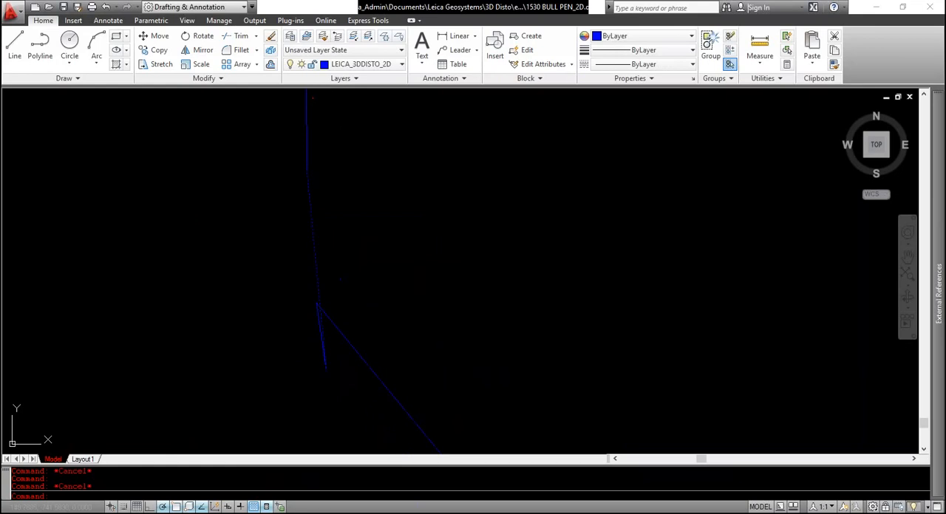
click(304, 299)
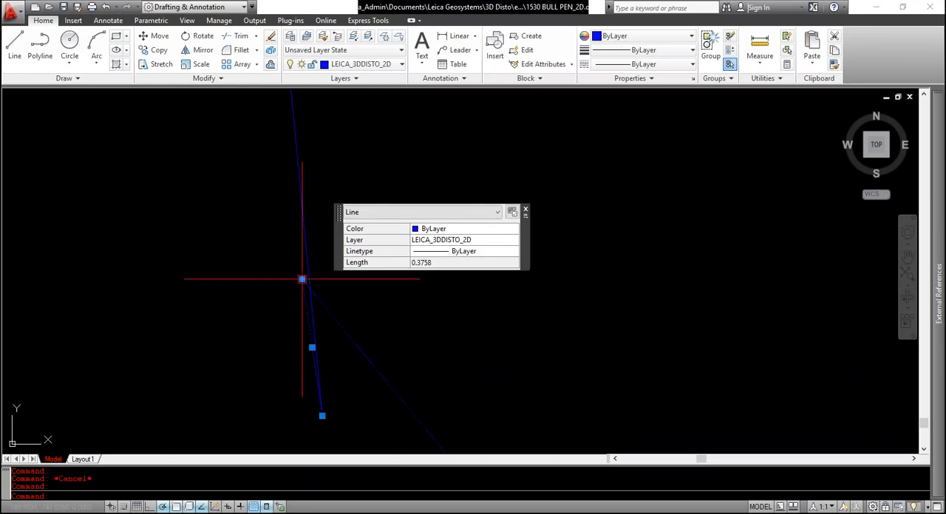
scroll(248, 303, down, 3)
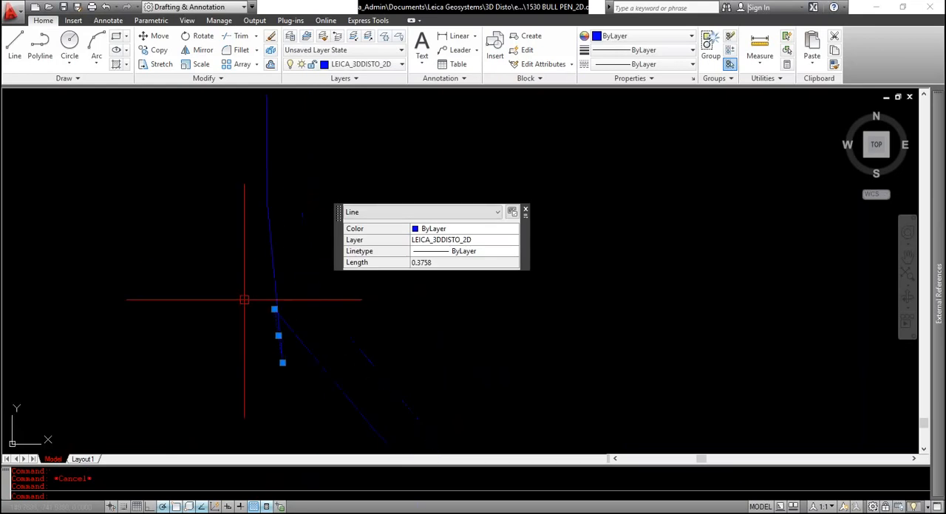
key(Escape)
Stretch the lower end of the left edge's last segment back to the upper end of the short spur
click(268, 308)
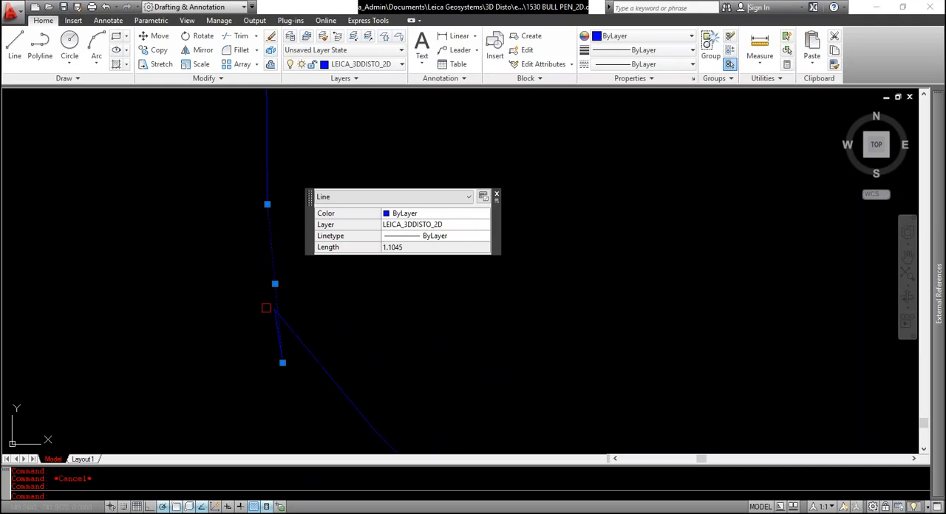
click(283, 363)
scroll(275, 317, up, 3)
scroll(270, 306, up, 5)
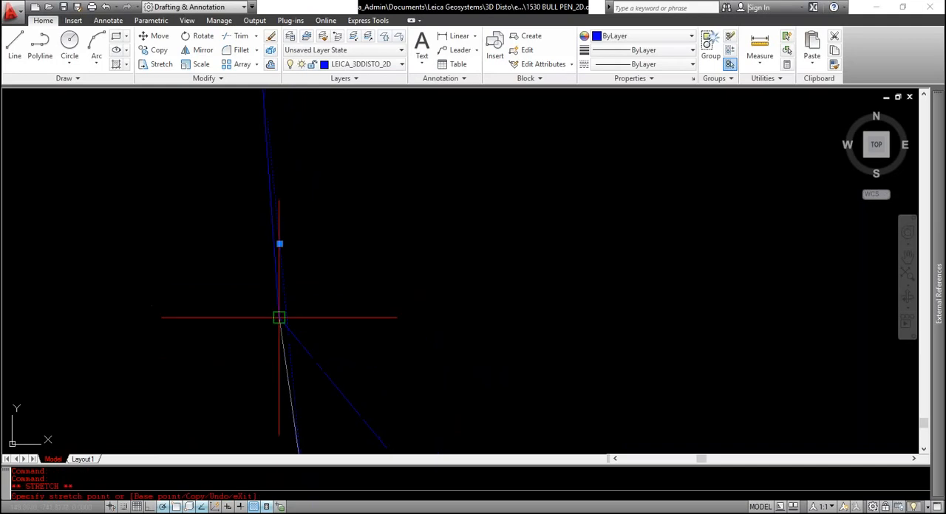
click(279, 317)
key(Escape)
scroll(245, 269, down, 4)
Stretch the upper end of the lower-left diagonal's first segment to the lower end of the short spur
click(270, 300)
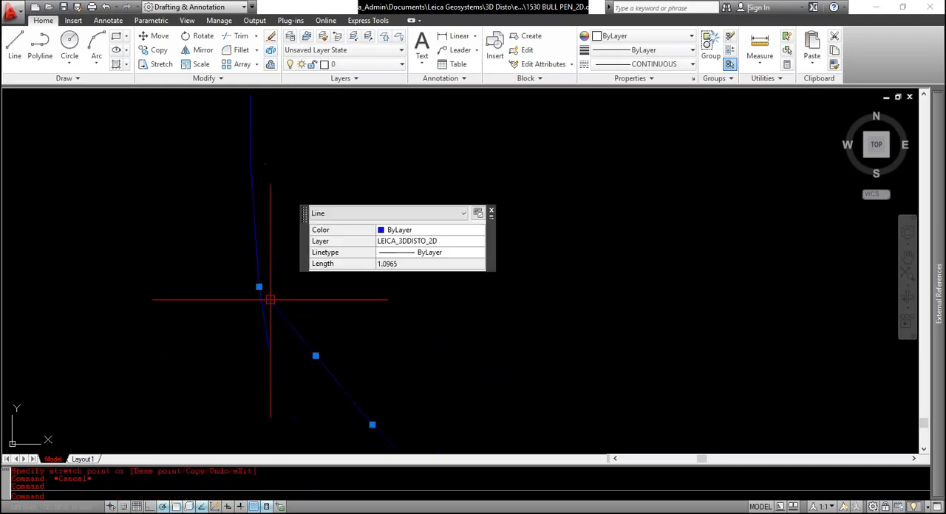
click(258, 287)
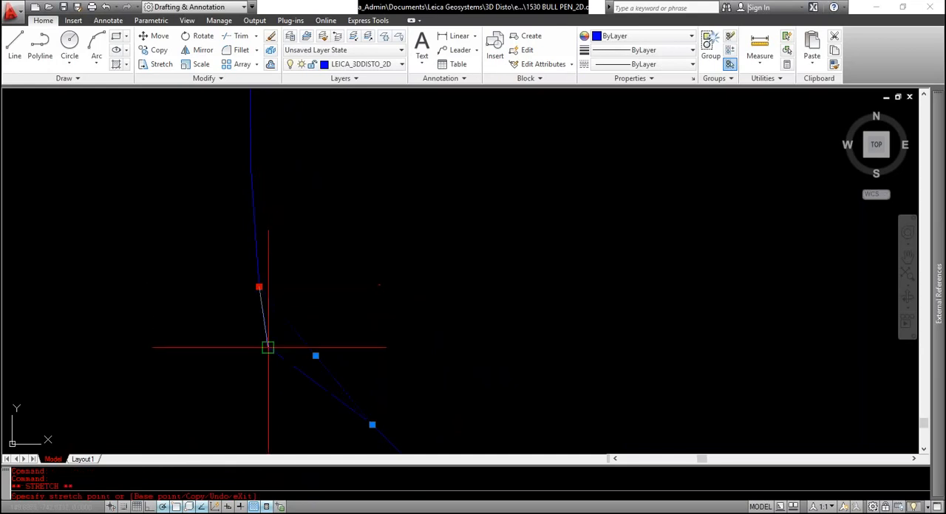
scroll(274, 284, down, 8)
scroll(289, 294, up, 5)
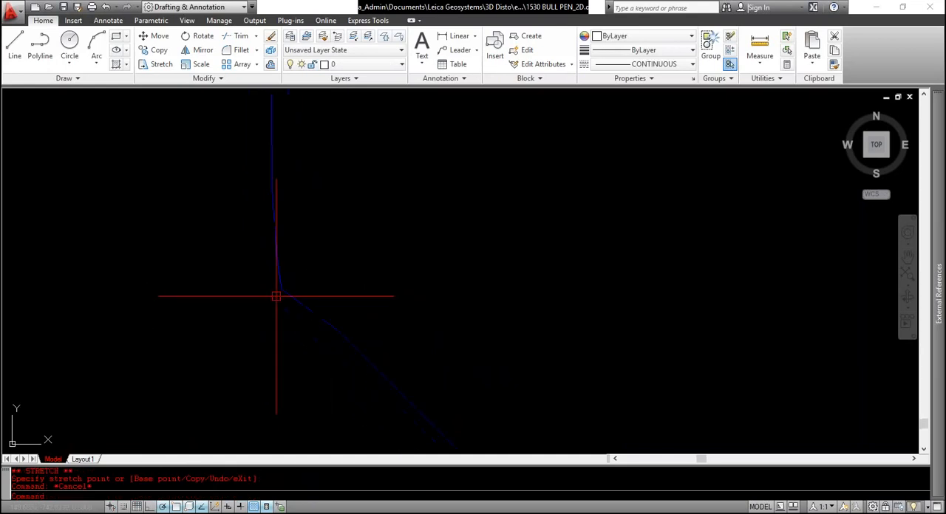
Chamfer the longer lower-left diagonal segment with the short spur segment so they meet at a corner
click(341, 343)
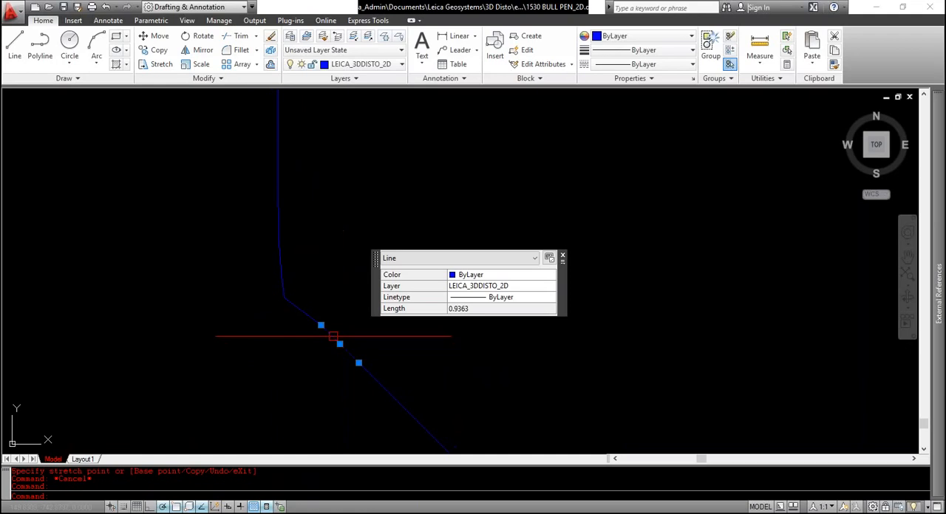
key(Escape)
text(cha)
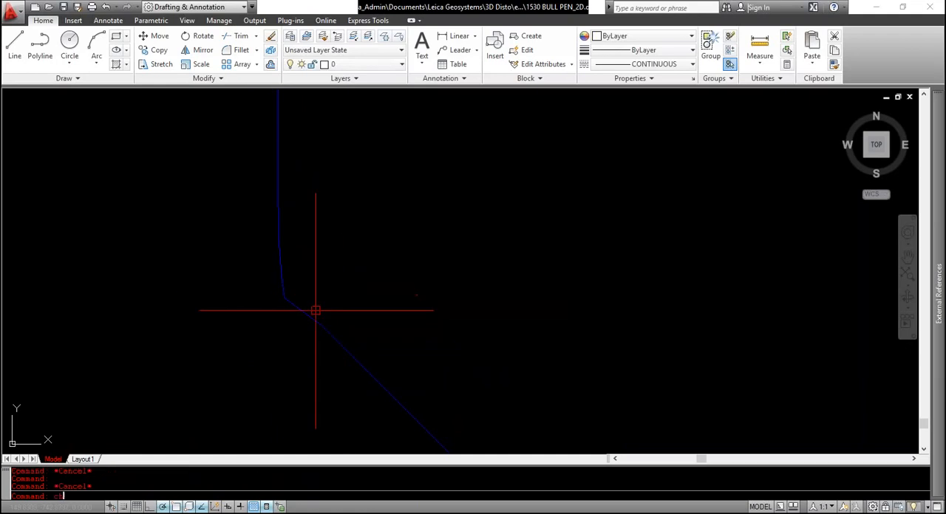
key(Return)
click(328, 331)
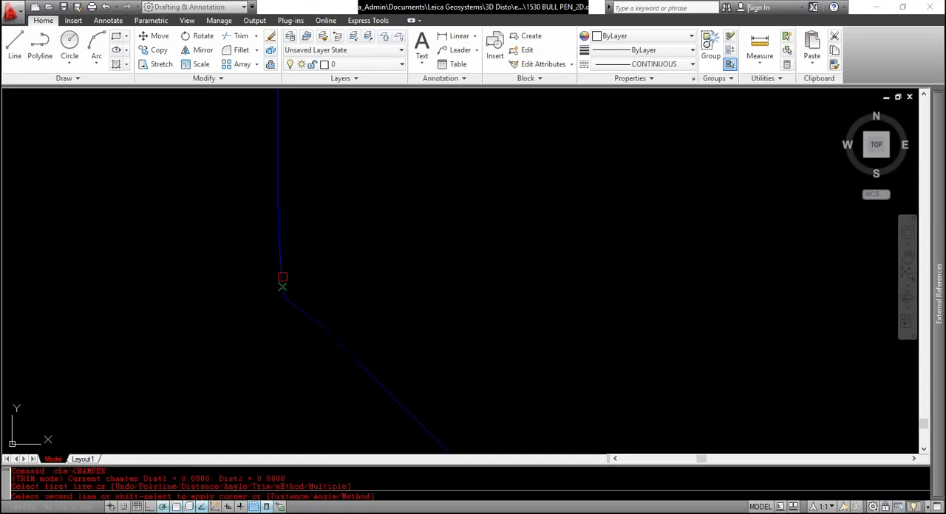
key(Escape)
key(Escape)
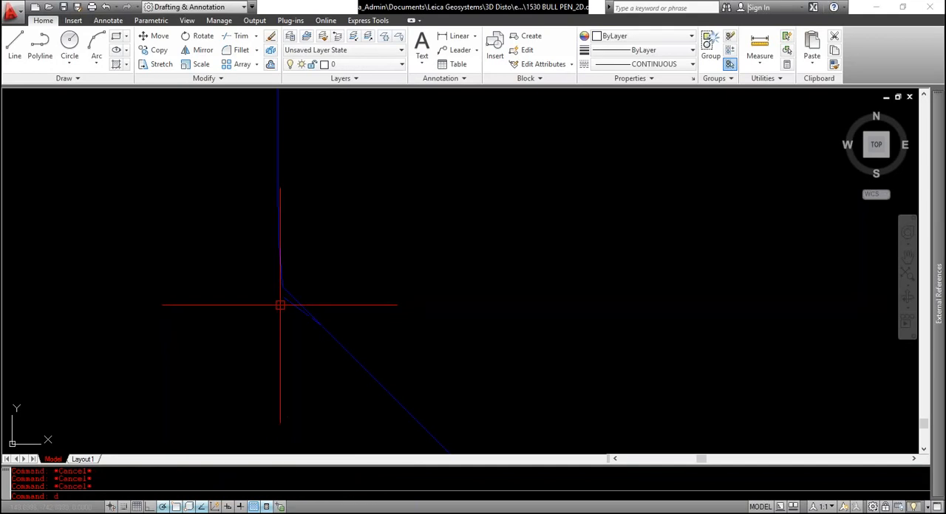
Measure the distances between the short spur's end and the nearby segment ends at the lower-left corner
text(du)
key(Return)
text(di)
key(Return)
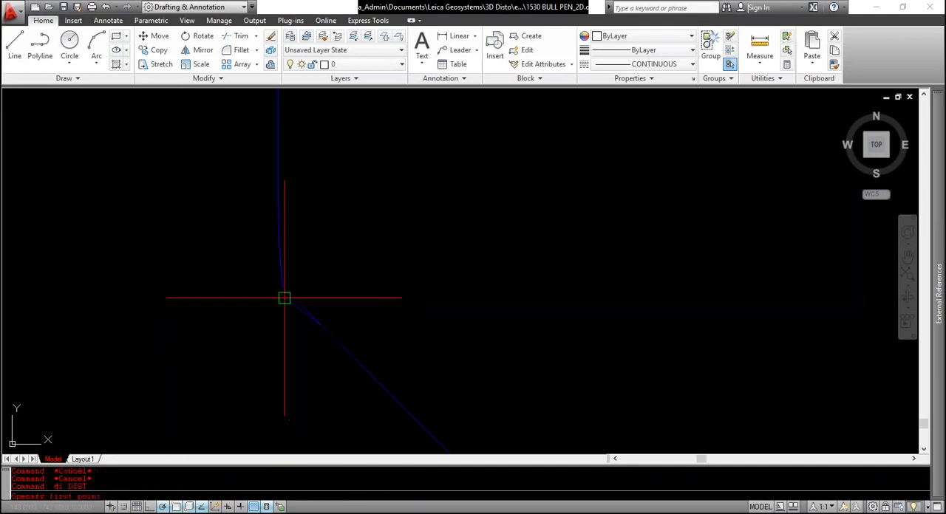
click(269, 309)
click(288, 293)
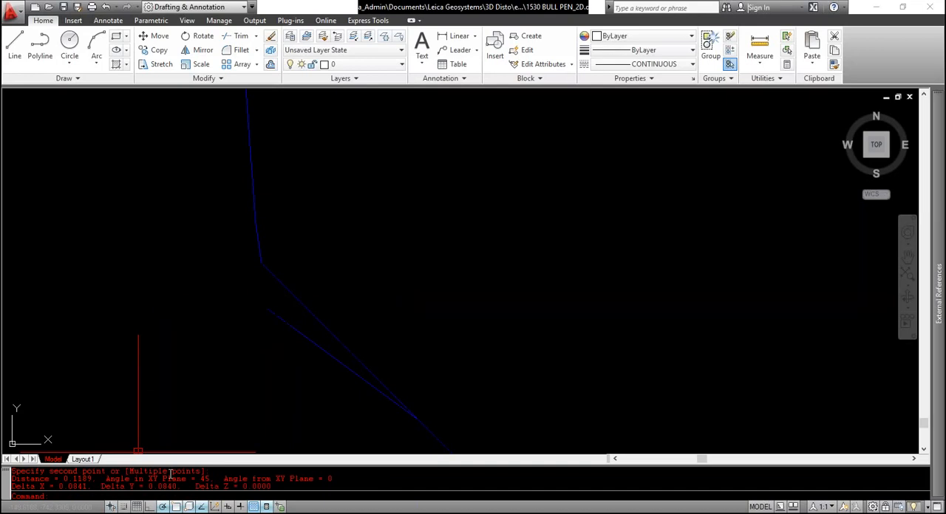
key(Return)
click(269, 309)
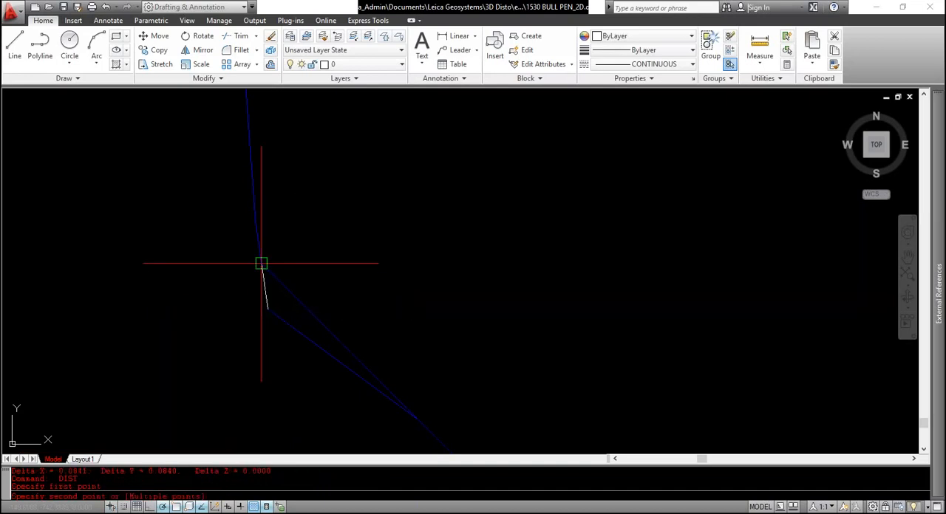
click(261, 263)
key(Escape)
Erase the leftover stray segment beside the top of the lower-left diagonal
scroll(254, 278, down, 10)
scroll(224, 299, up, 4)
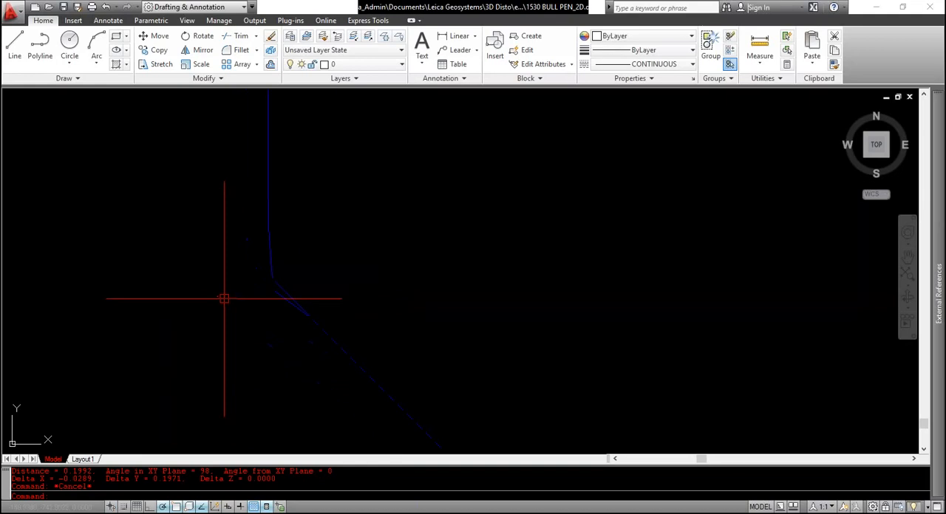
click(275, 291)
key(Delete)
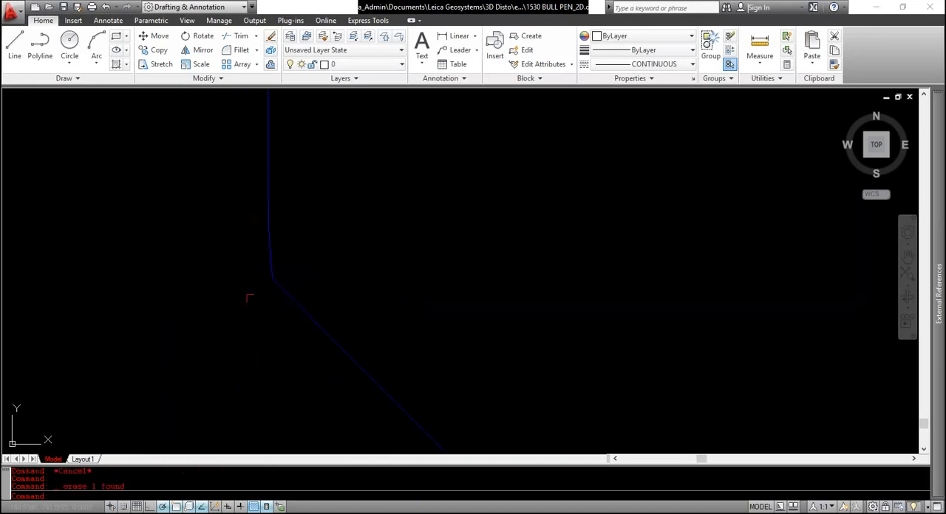
Examine the left edge's upper corner and the overlapping segments where the upper-left diagonal meets the top edge
mouse_move(294, 269)
middle_down()
mouse_move(280, 315)
mouse_move(314, 311)
mouse_move(344, 334)
middle_up()
scroll(343, 313, down, 8)
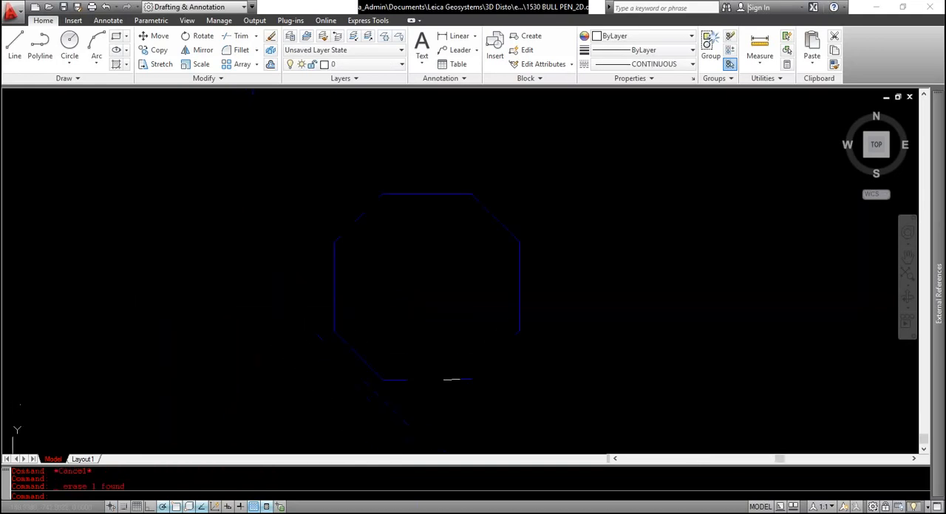
scroll(335, 237, up, 14)
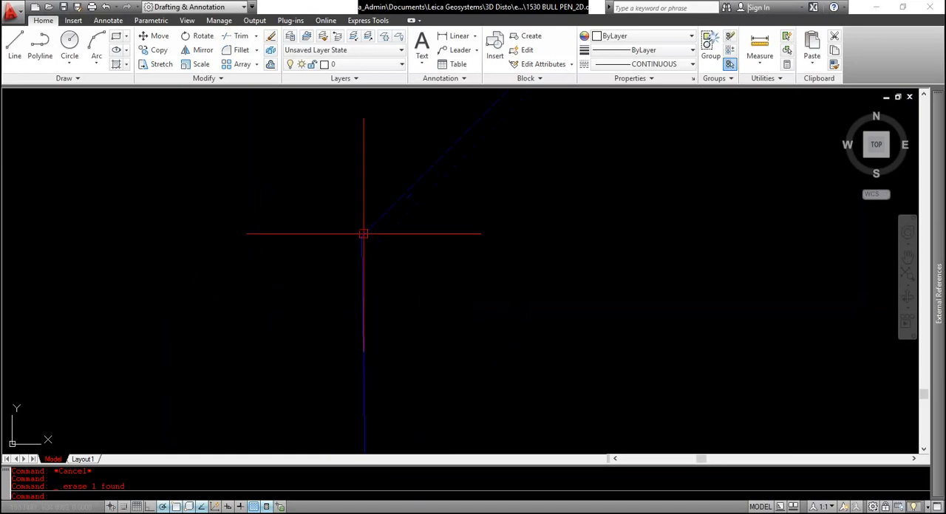
scroll(416, 220, up, 3)
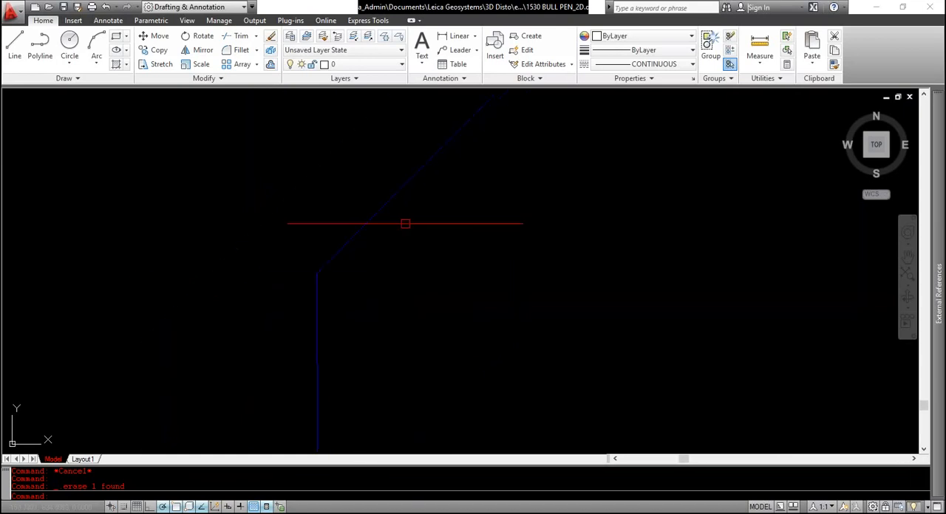
middle_drag(405, 224, 207, 318)
scroll(325, 160, up, 8)
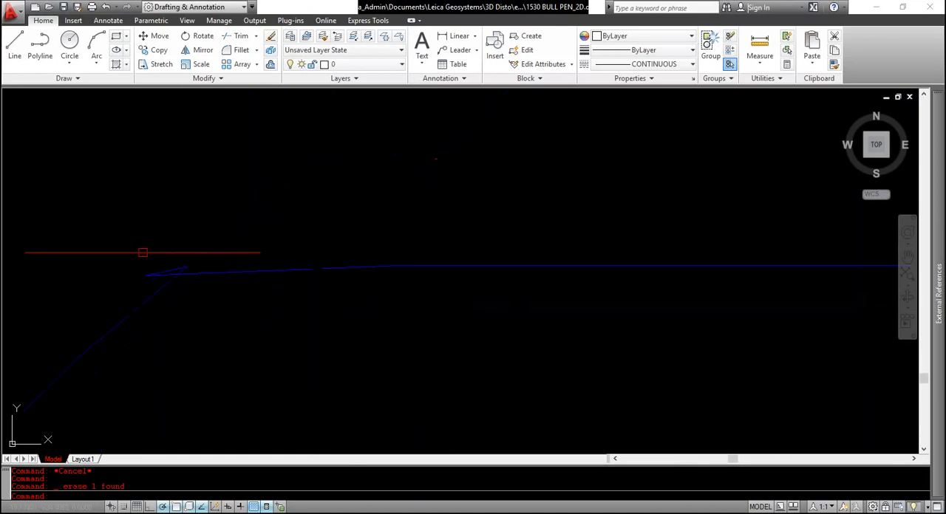
scroll(152, 281, up, 3)
middle_drag(152, 280, 296, 208)
click(297, 233)
key(Escape)
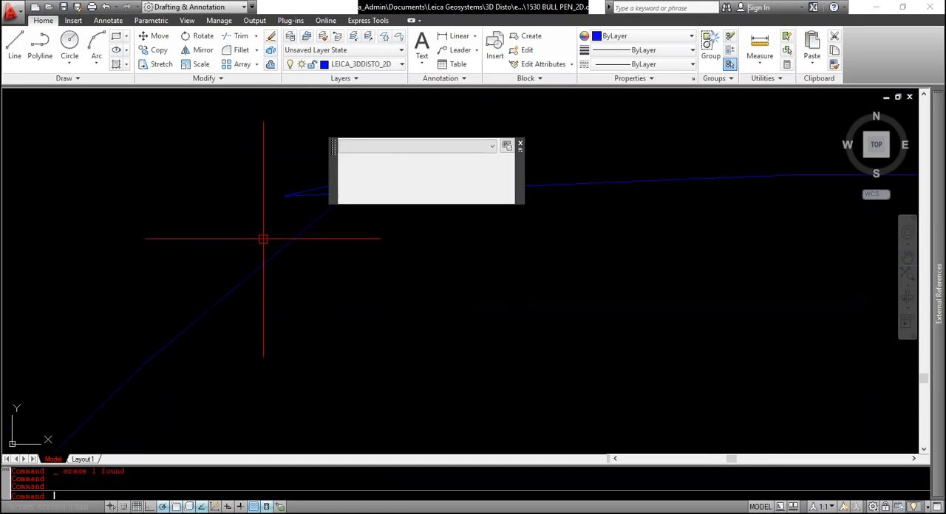
scroll(263, 238, down, 2)
click(308, 204)
key(Escape)
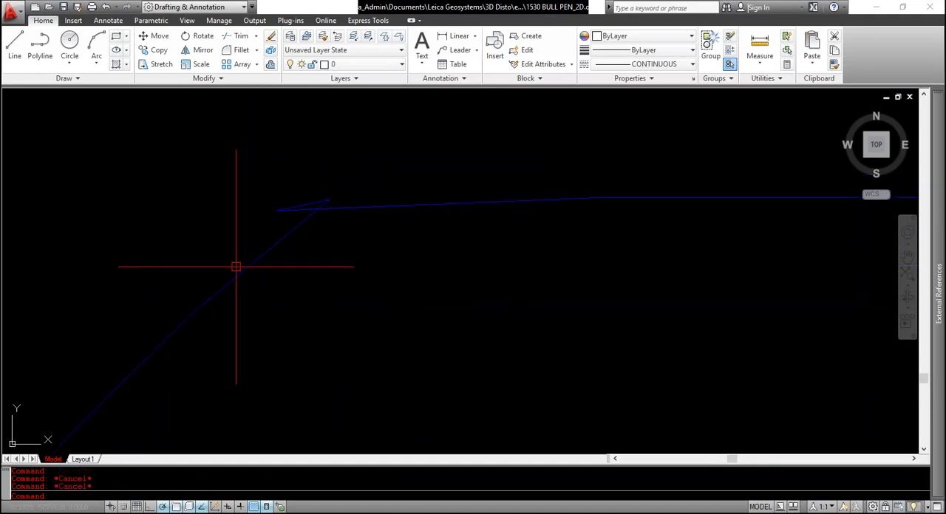
Draw lines linking the upper-left diagonal to the spur's left tip and the spur's right end to the top edge
text(l)
key(Return)
click(190, 316)
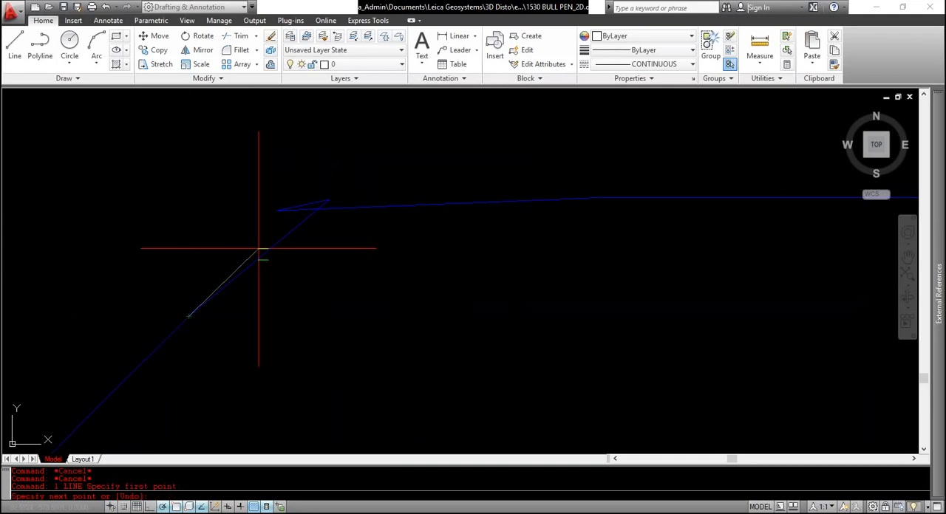
click(278, 210)
click(329, 200)
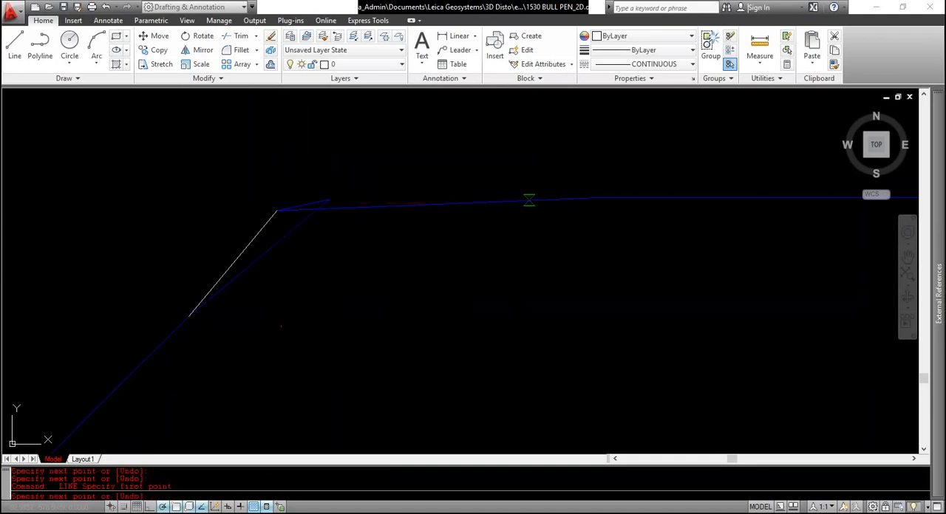
key(Escape)
Erase the two original crossing segments at the upper-left corner that the new lines replace
click(391, 205)
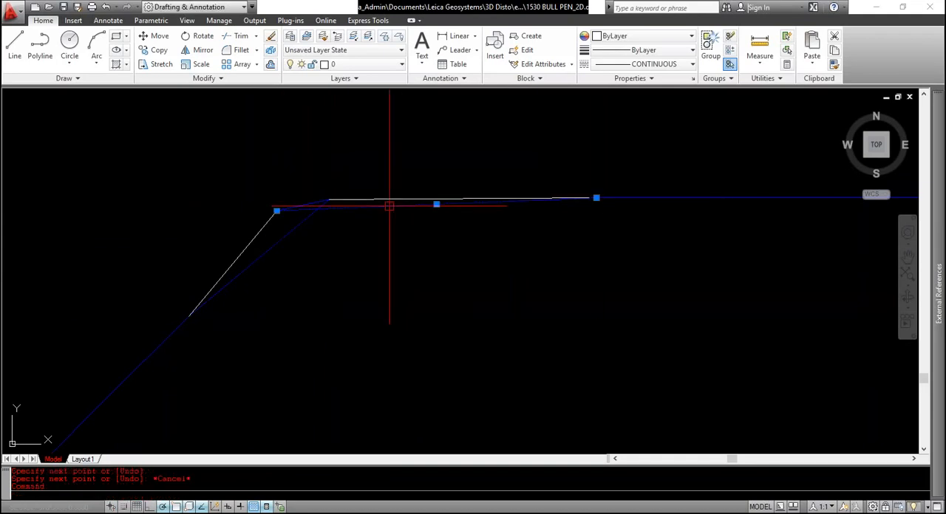
text(e)
key(Return)
click(323, 212)
key(Escape)
click(317, 211)
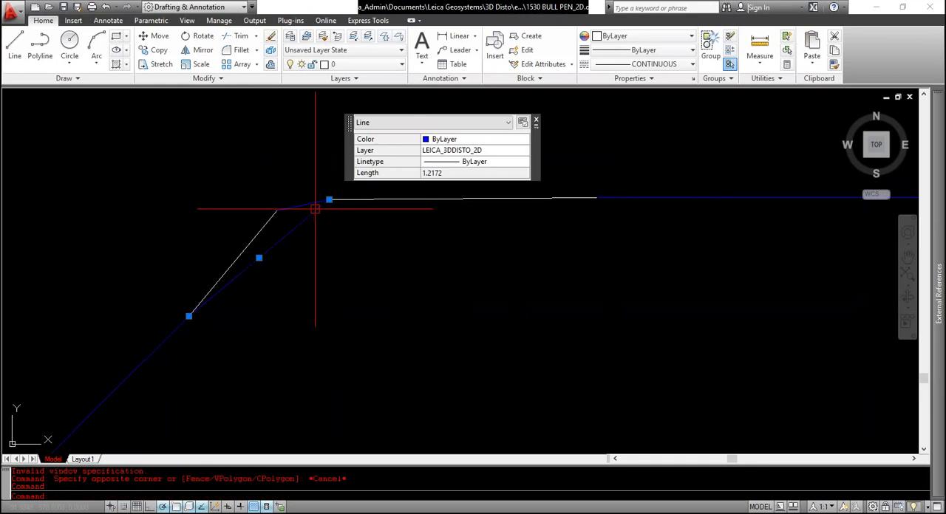
text(e)
key(Return)
Examine the top edge and its corner with the upper-right diagonal for overlapping segments
scroll(284, 215, down, 8)
scroll(522, 206, down, 2)
middle_drag(522, 206, 302, 190)
scroll(338, 196, down, 8)
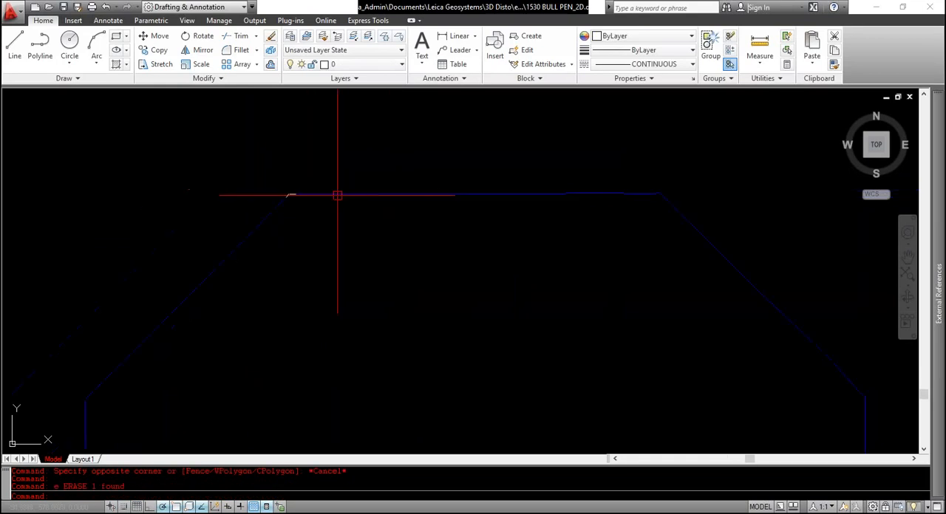
scroll(524, 197, up, 6)
middle_drag(523, 197, 442, 202)
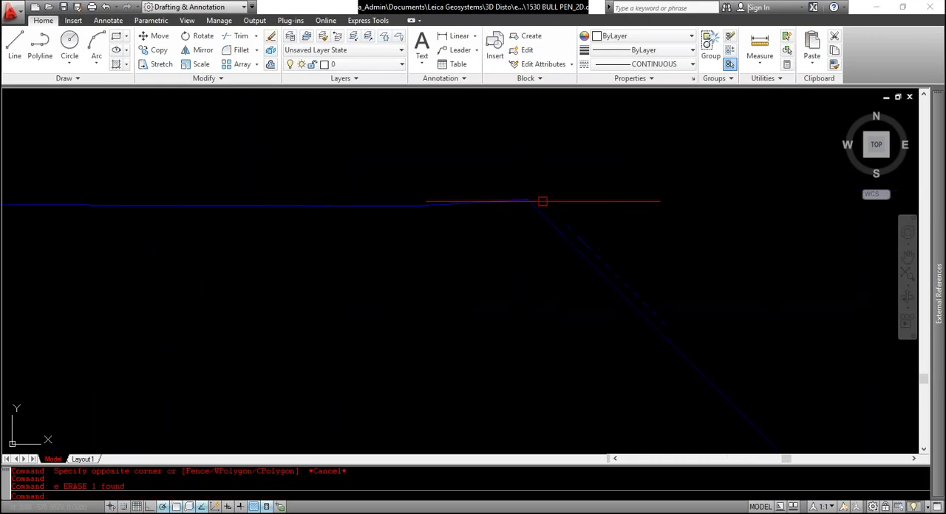
scroll(414, 207, down, 8)
scroll(527, 274, down, 3)
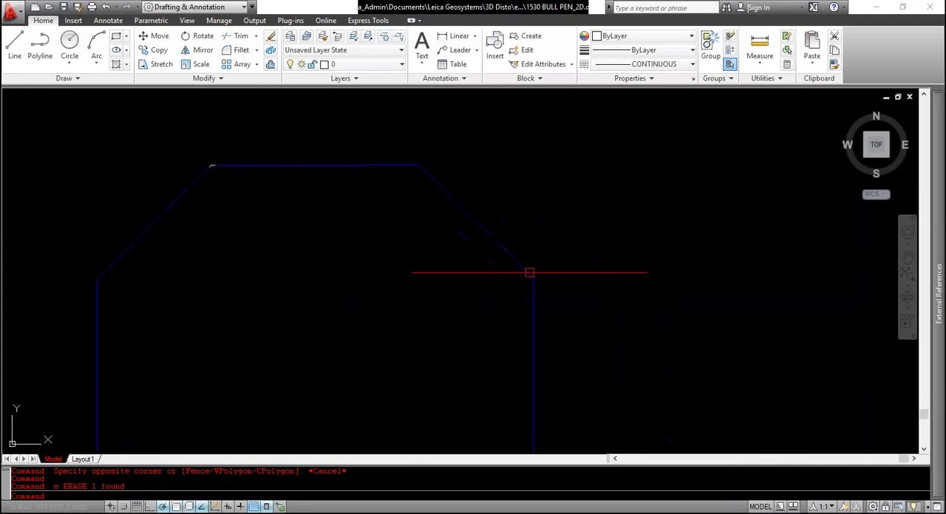
Stretch the lower end of the upper-right diagonal's last segment to the upper end of the short spur
scroll(517, 281, up, 10)
scroll(490, 266, down, 7)
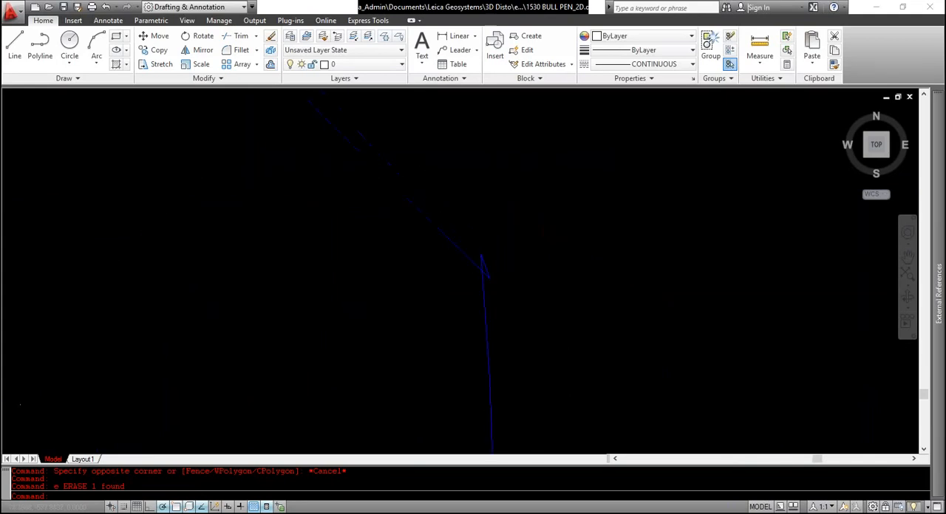
scroll(348, 247, up, 9)
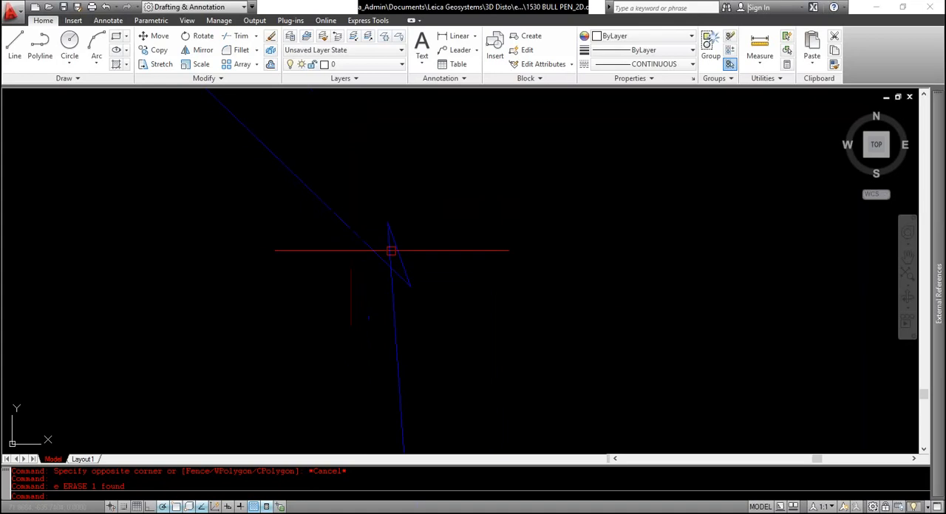
click(386, 255)
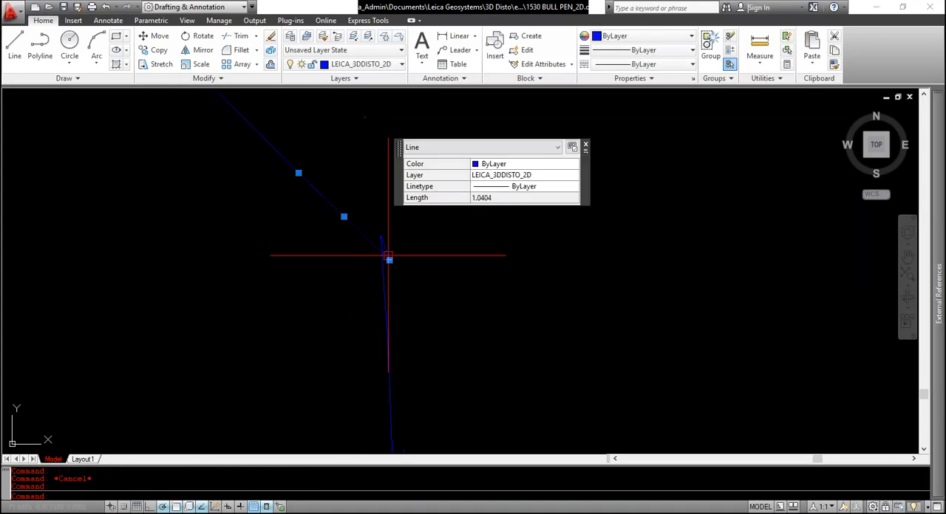
click(389, 260)
click(380, 235)
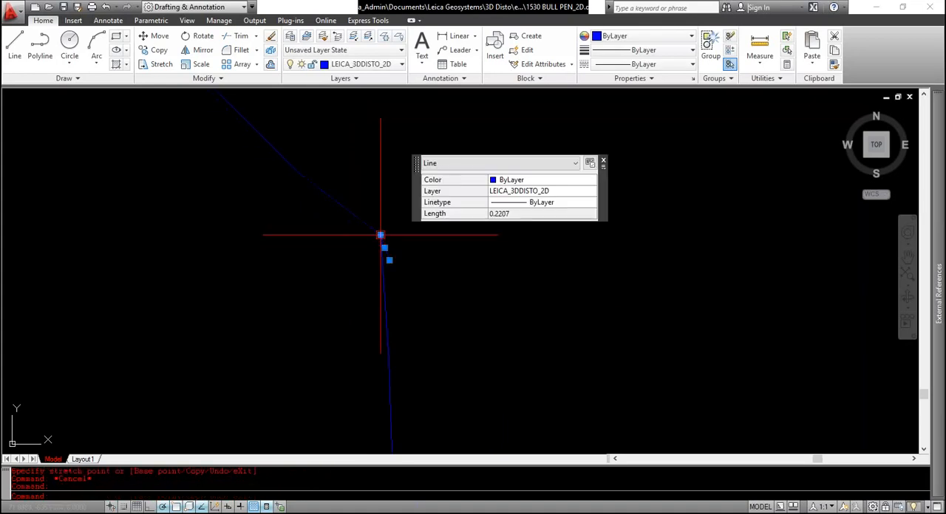
Stretch the upper end of the right edge's first segment to the lower end of the short spur
click(380, 235)
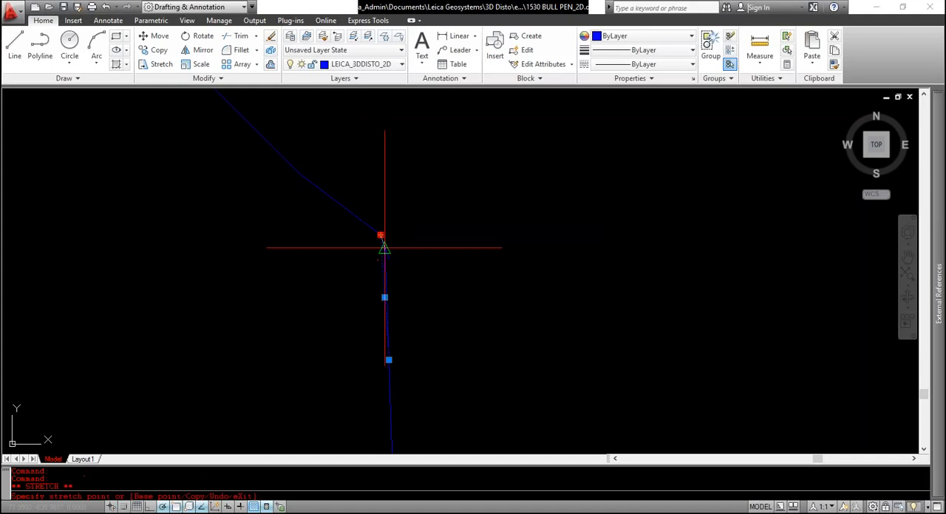
click(390, 261)
key(Escape)
Check the lower-right corner, the bottom edge around its gap, the reworked upper-left corner and the whole outline
scroll(347, 197, down, 10)
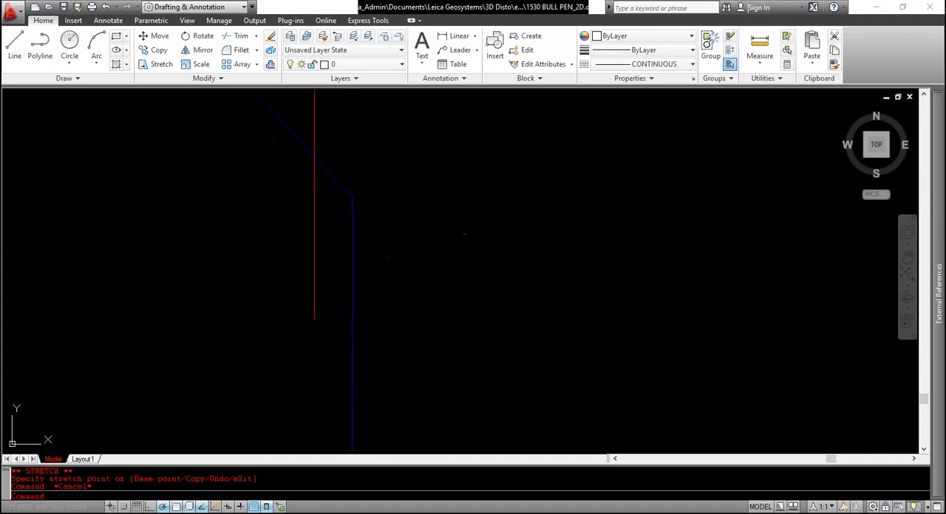
scroll(321, 243, up, 8)
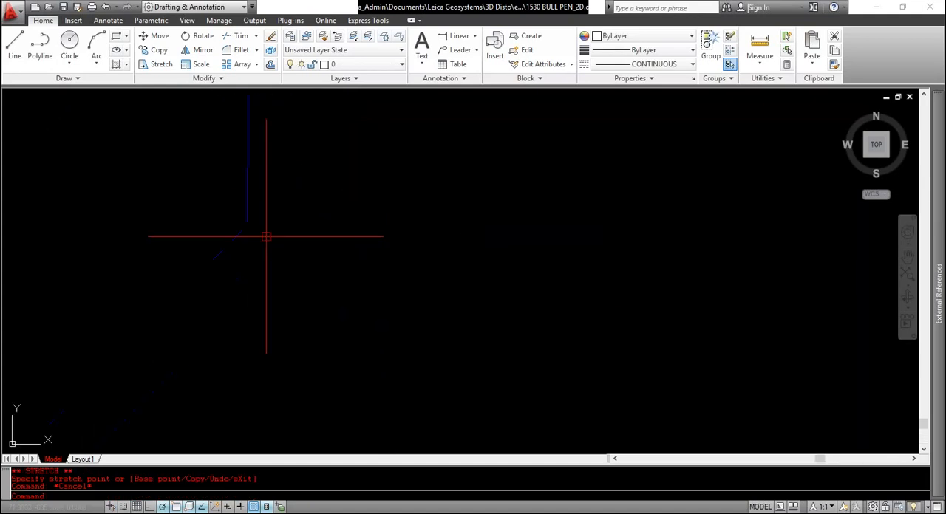
scroll(169, 307, down, 5)
scroll(188, 299, up, 6)
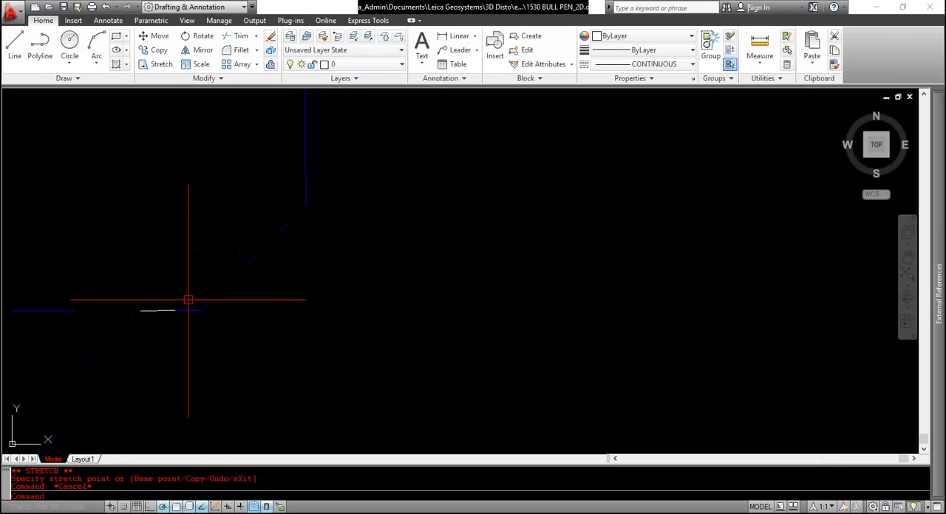
scroll(222, 316, up, 5)
scroll(222, 314, down, 6)
middle_drag(159, 314, 361, 315)
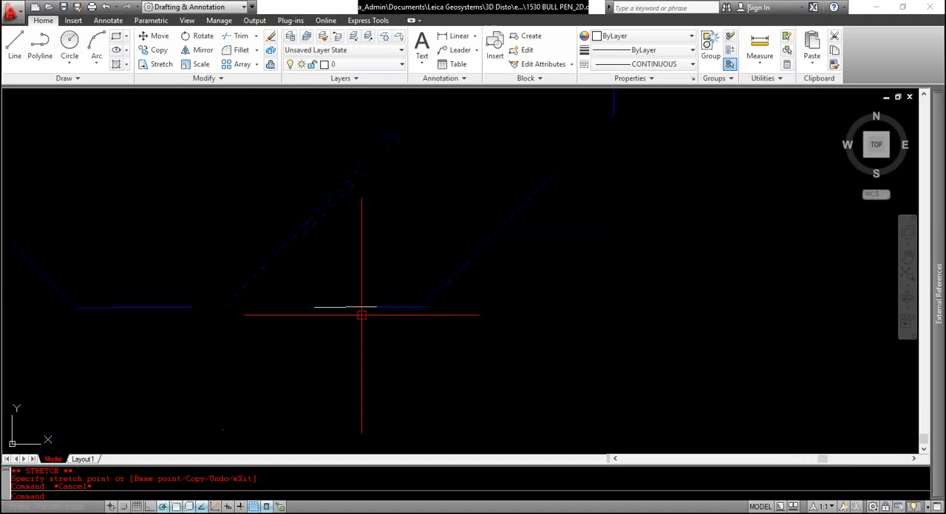
scroll(357, 314, down, 4)
scroll(352, 313, up, 8)
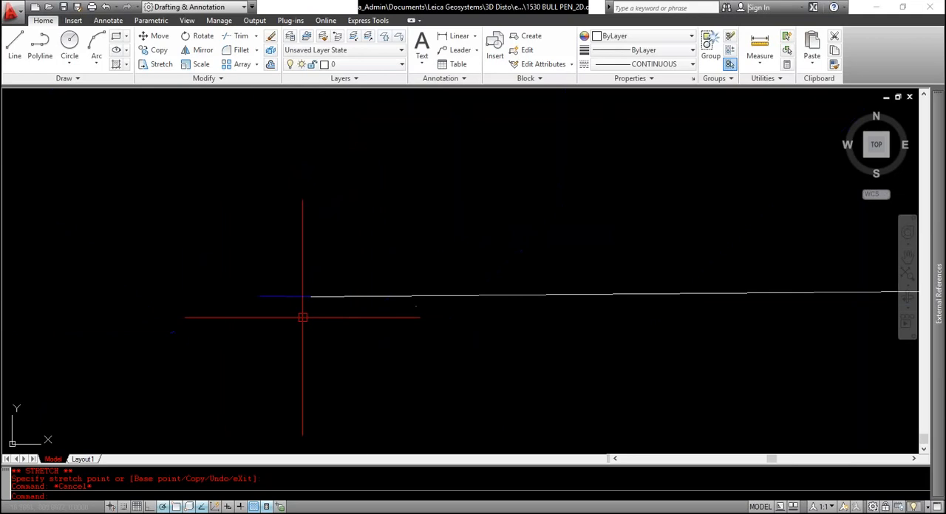
scroll(299, 310, down, 5)
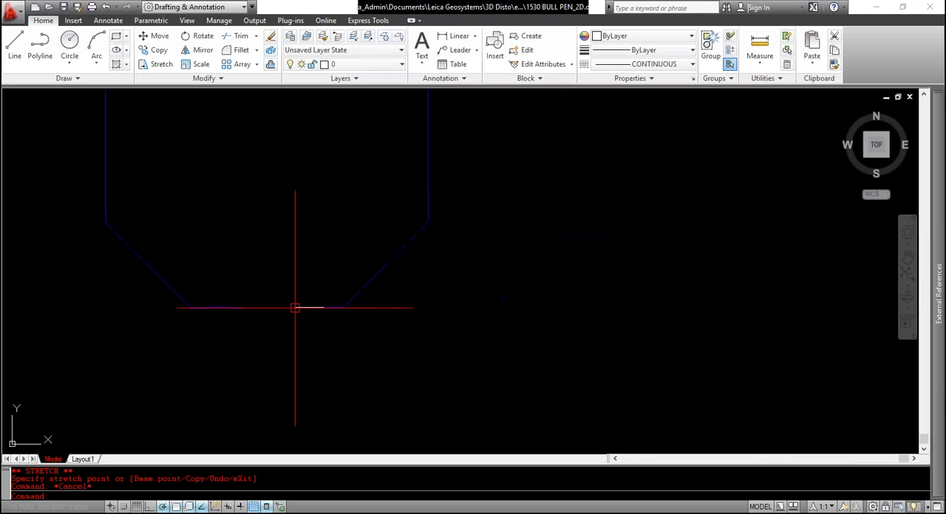
mouse_move(319, 307)
middle_down()
mouse_move(365, 318)
mouse_move(368, 399)
middle_up()
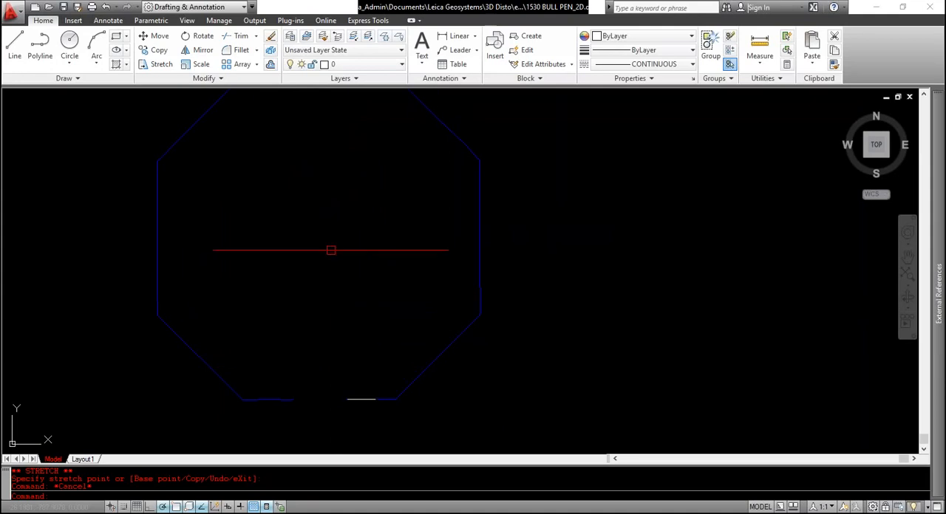
scroll(328, 267, up, 6)
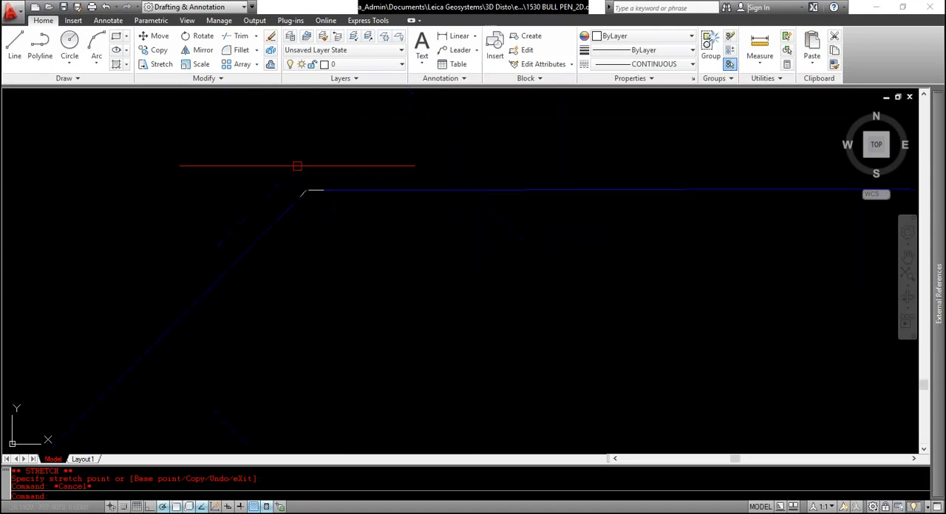
scroll(324, 198, down, 5)
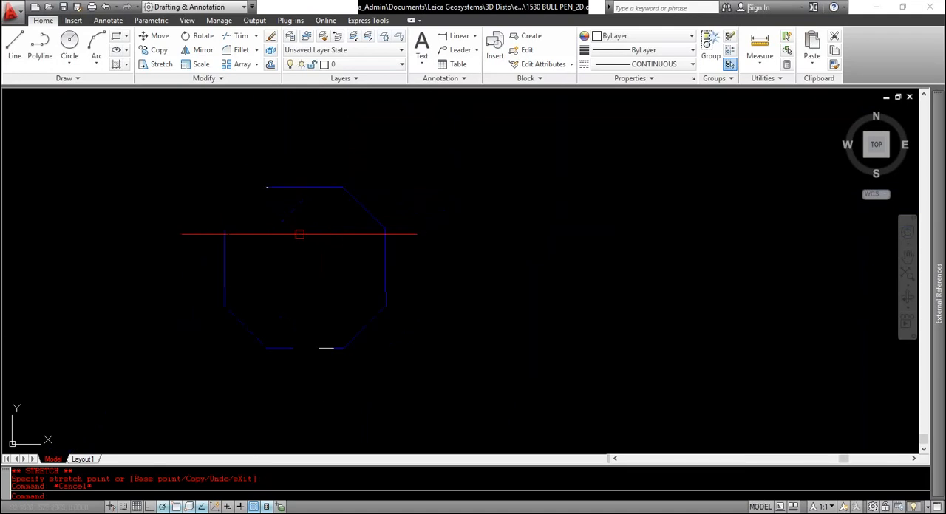
middle_drag(301, 222, 401, 199)
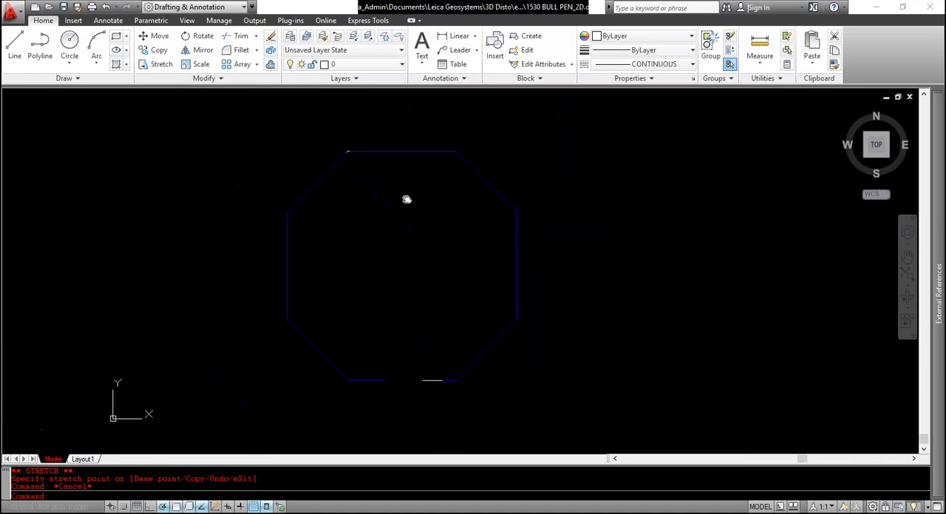
Join all segments of the octagonal outline in a single Join operation
scroll(405, 218, down, 1)
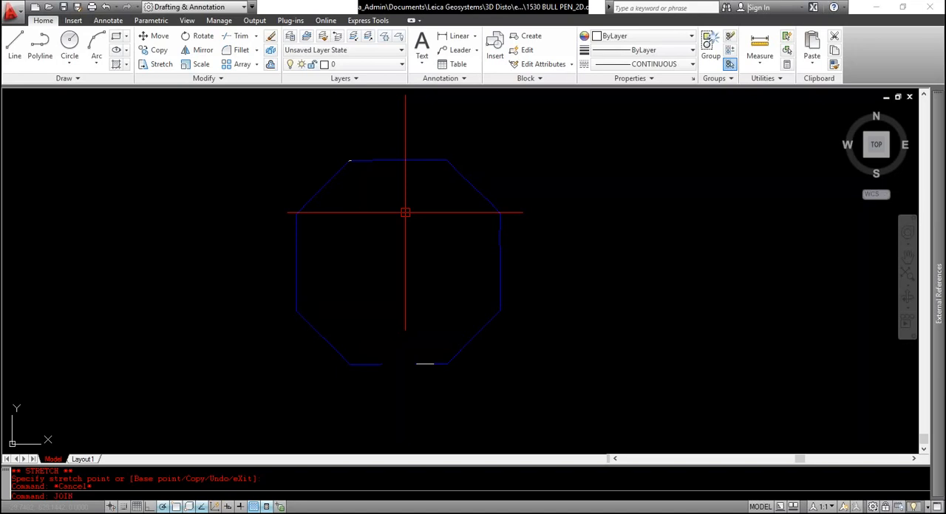
key(Return)
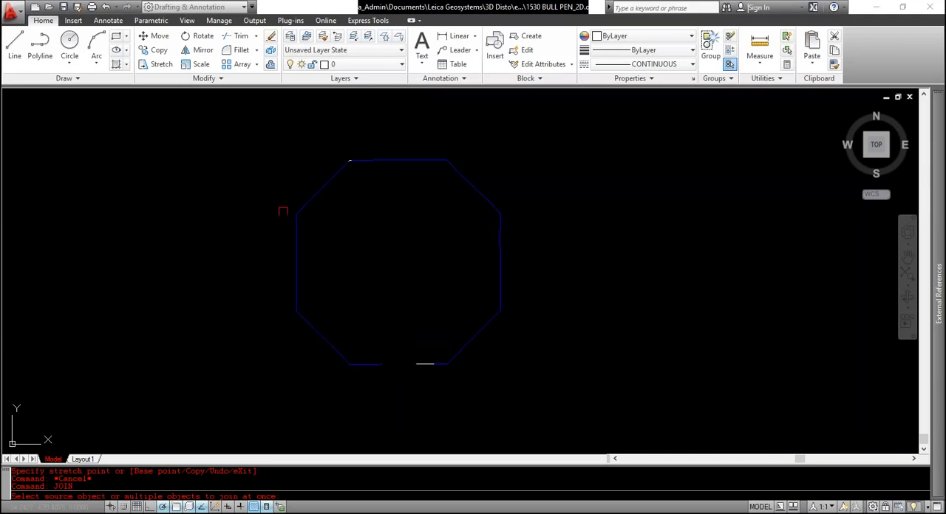
click(267, 143)
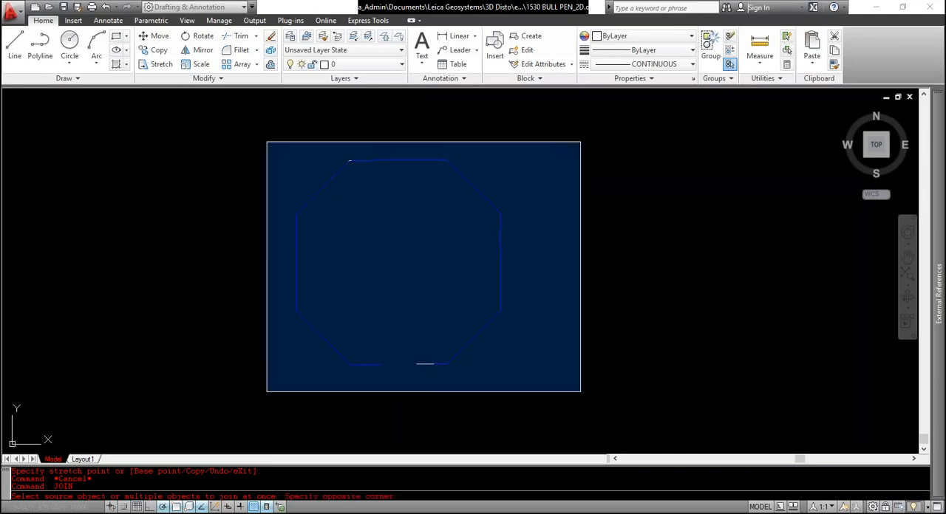
click(579, 392)
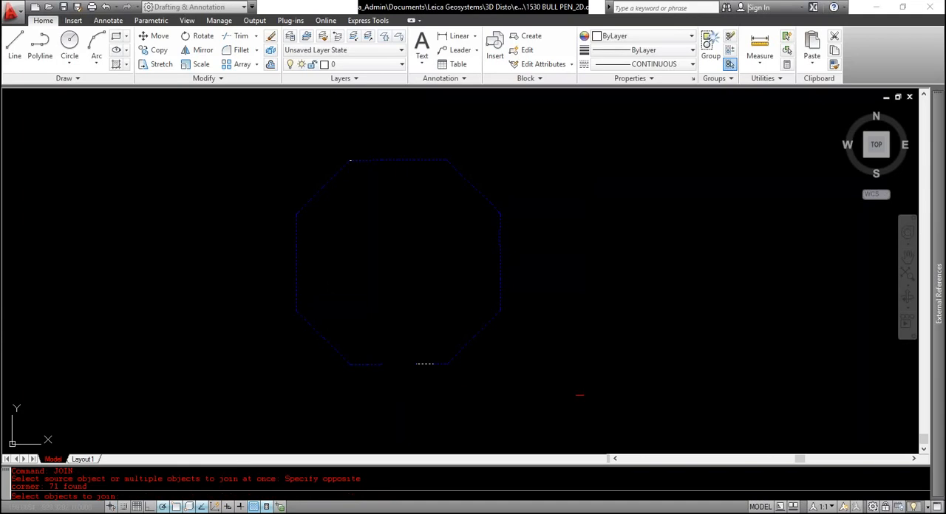
key(Return)
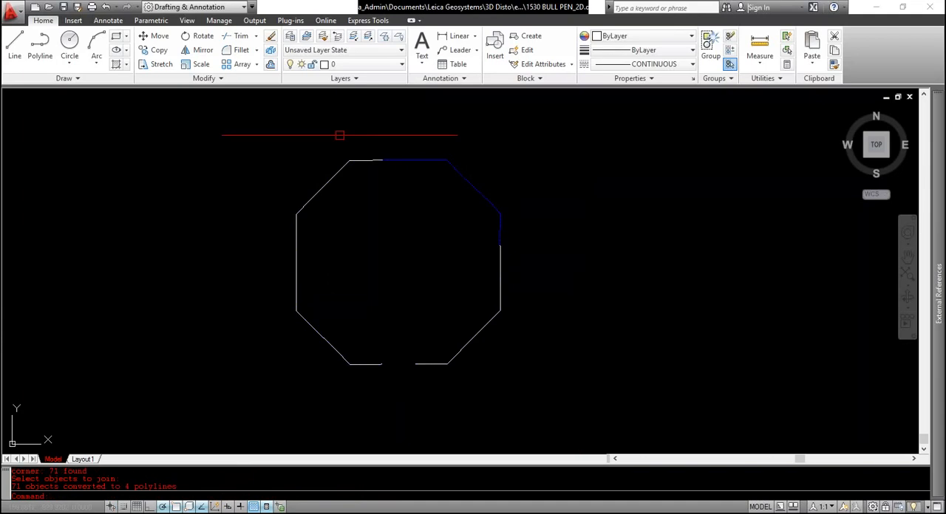
Check the upper-left corner, the right edge and the top edge for breaks between the joined polylines
click(348, 161)
key(Escape)
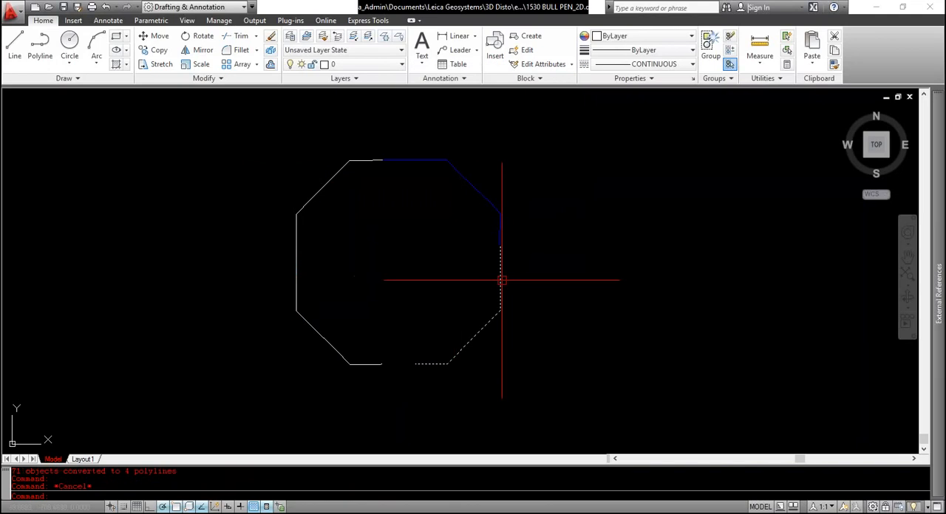
click(502, 280)
key(Escape)
click(500, 235)
key(Escape)
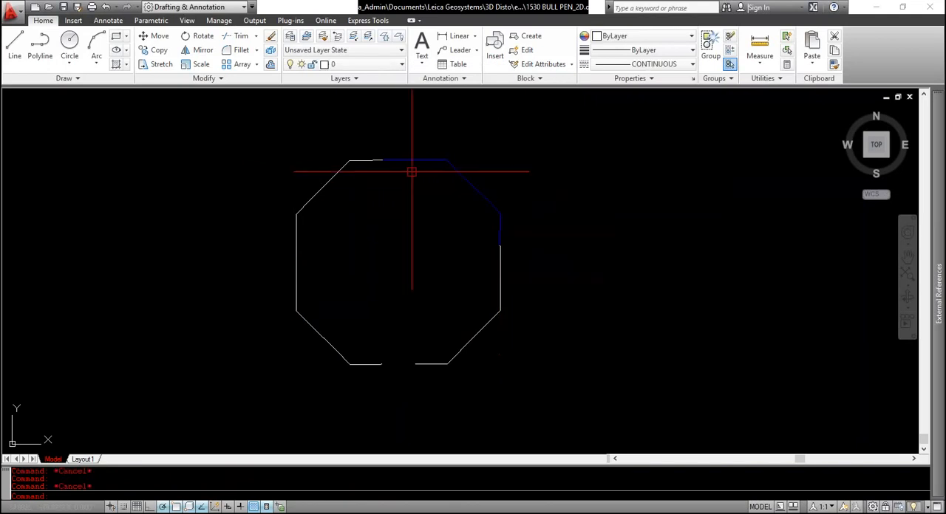
click(412, 172)
key(Escape)
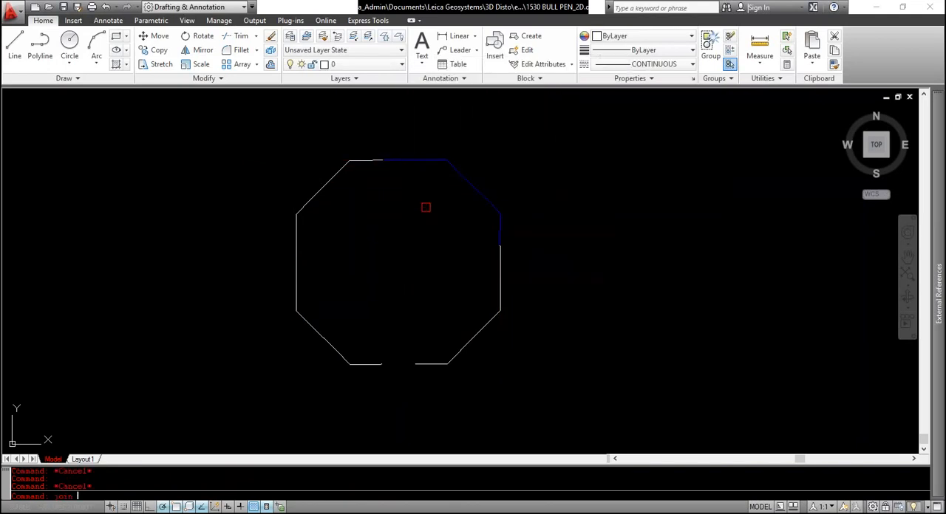
Join the outline's separate polylines once more and check the right edge and the upper-left diagonal
text(join)
key(Return)
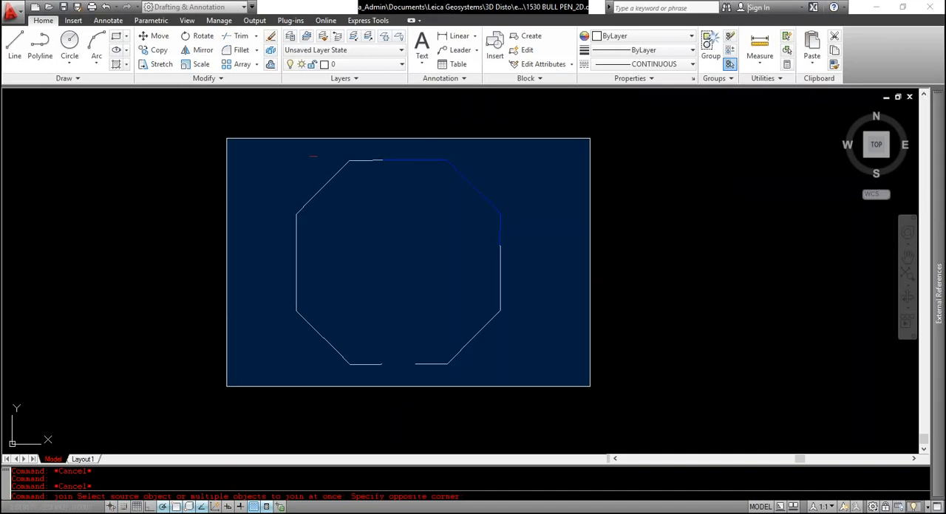
click(589, 386)
key(Return)
click(500, 278)
key(Escape)
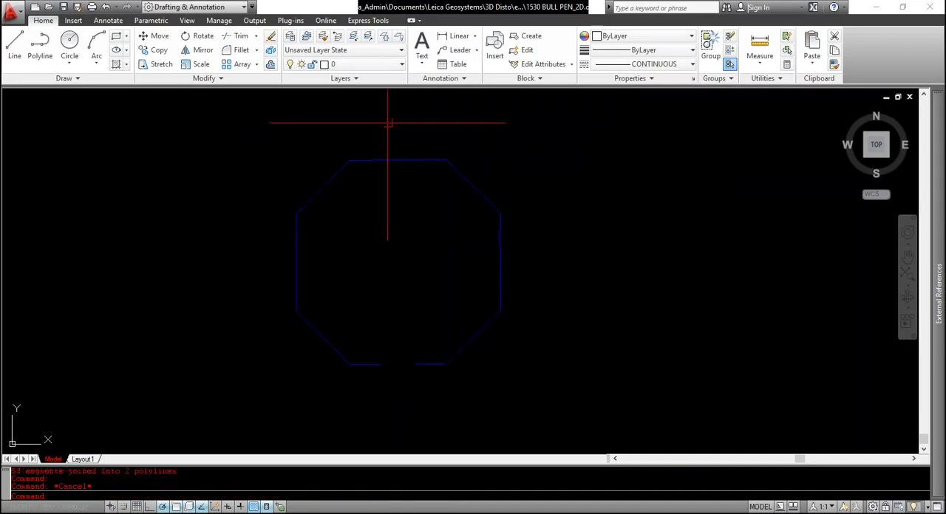
click(326, 185)
key(Escape)
Try Join again on the entire outline and check the top edge
text(join)
key(Return)
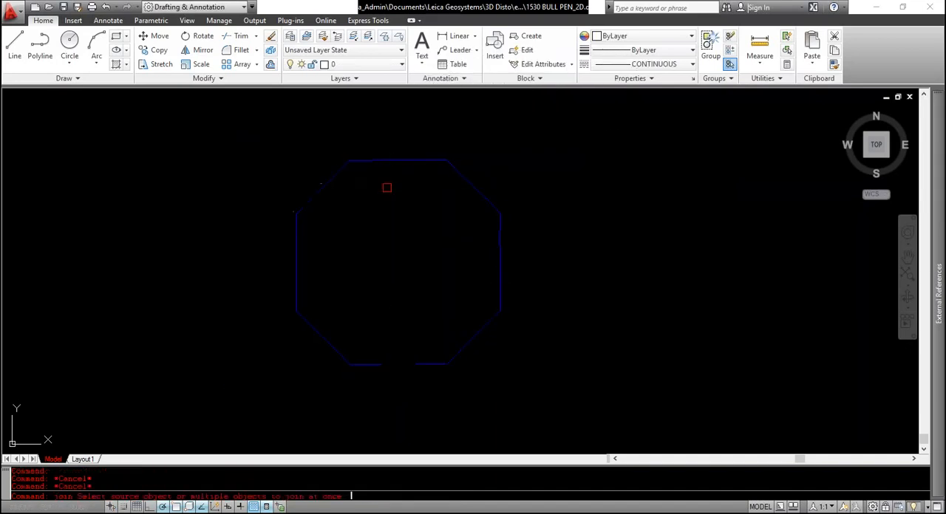
drag(269, 127, 581, 388)
key(Return)
click(410, 162)
key(Escape)
key(Escape)
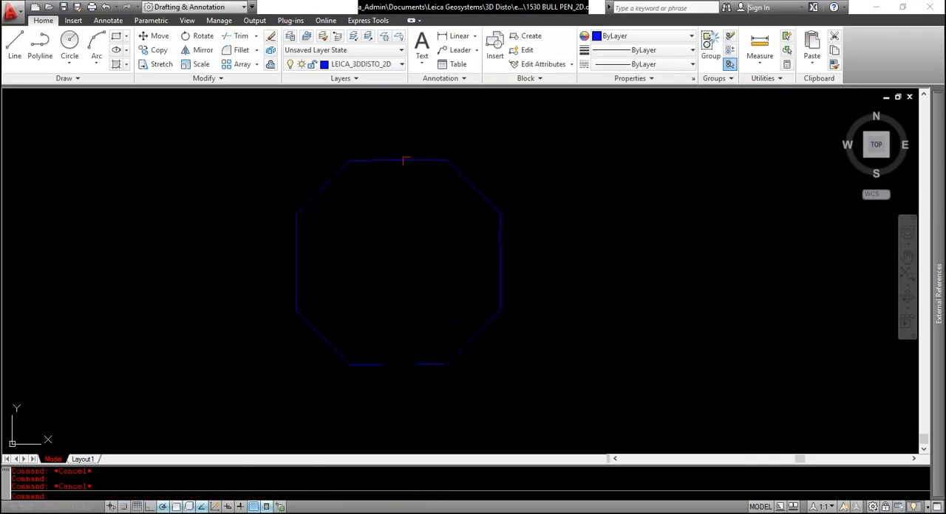
Examine the top edge for the place where the joined polylines end
scroll(383, 173, up, 6)
click(337, 175)
scroll(403, 167, up, 6)
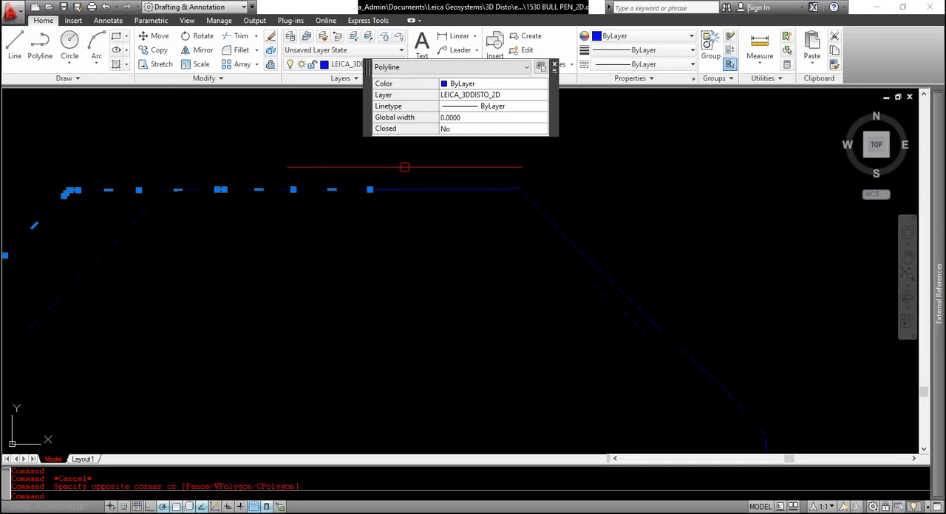
key(Escape)
click(384, 197)
click(373, 210)
key(Escape)
scroll(339, 212, up, 8)
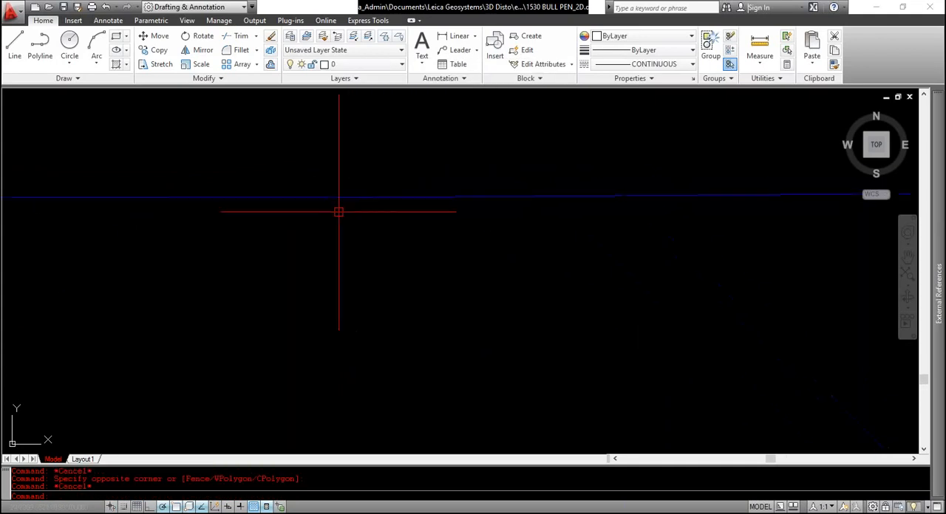
Draw a line across the small gap in the top edge, from one polyline's end to the other's
middle_drag(299, 153, 279, 200)
click(277, 198)
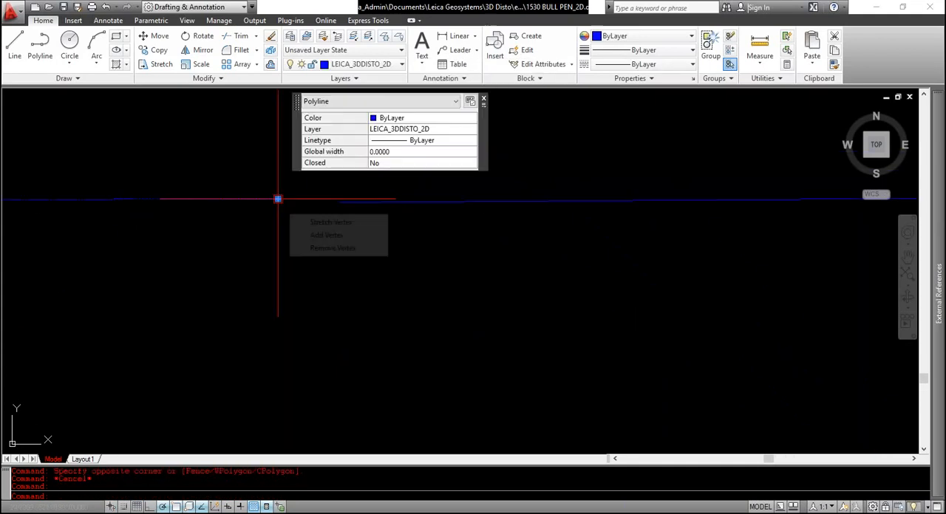
click(276, 199)
key(Escape)
text(l)
key(Return)
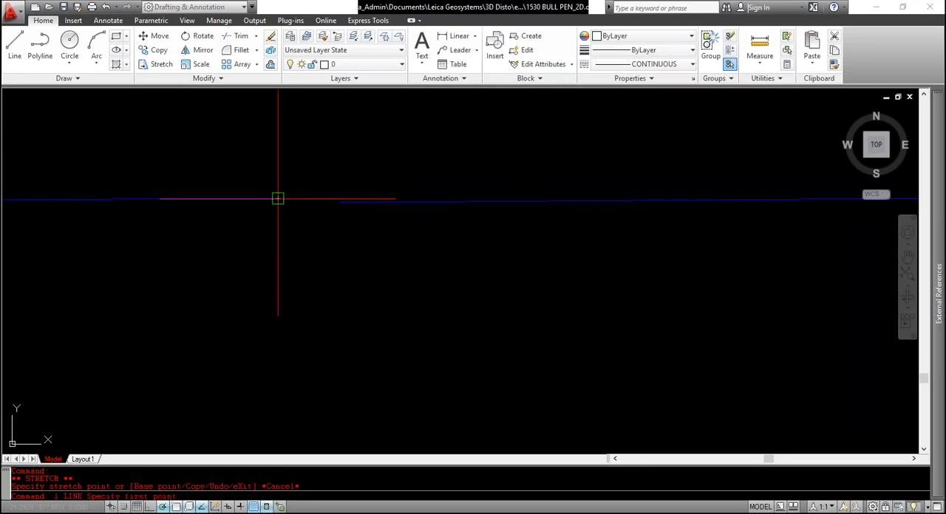
click(276, 199)
click(338, 203)
key(Escape)
Check the length of the short bridging line in the top edge
scroll(321, 199, down, 8)
scroll(303, 195, up, 5)
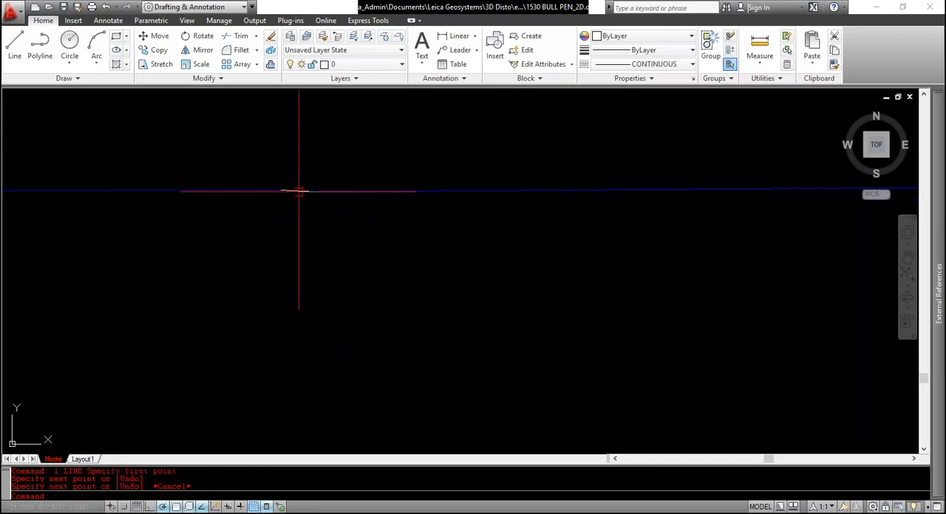
click(299, 195)
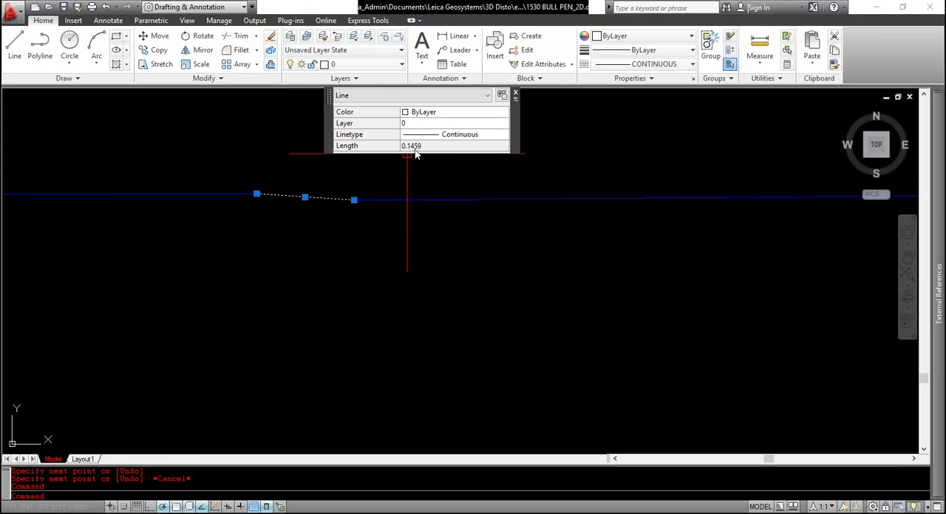
scroll(344, 165, down, 5)
key(Escape)
key(Escape)
key(Escape)
Join the short bridging line with the polylines on both sides of it
text(jo)
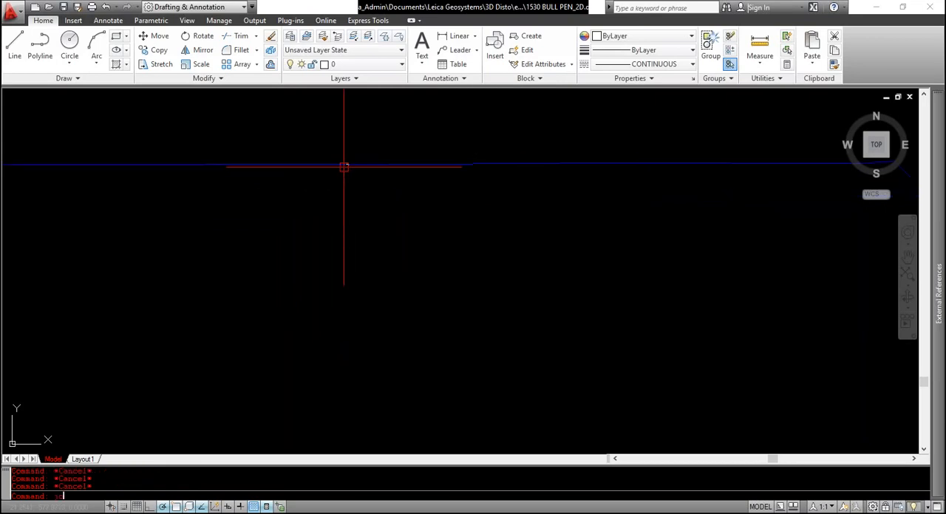
text(in)
key(Return)
scroll(350, 174, down, 2)
click(375, 193)
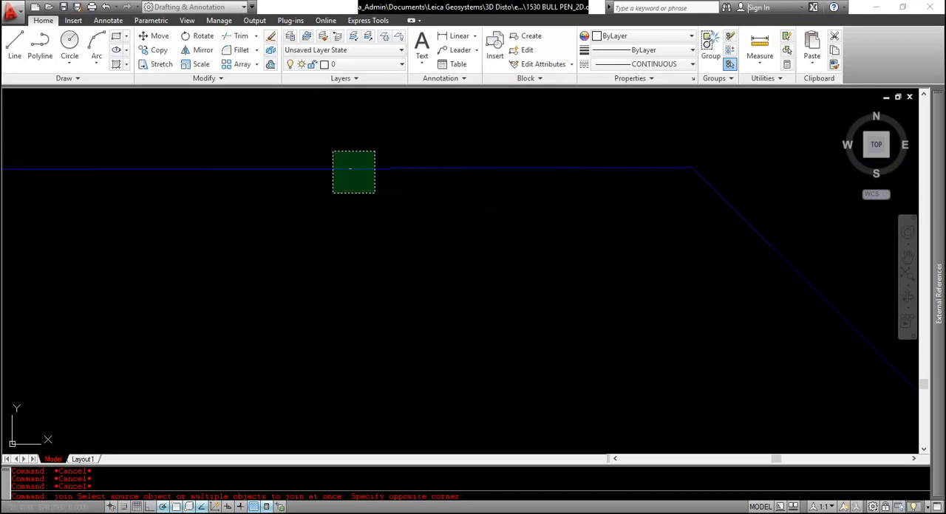
click(332, 151)
key(Return)
Select the joined outline to check that it is one polyline around the entire octagon
scroll(322, 155, down, 8)
click(309, 153)
scroll(309, 153, down, 4)
scroll(316, 194, up, 3)
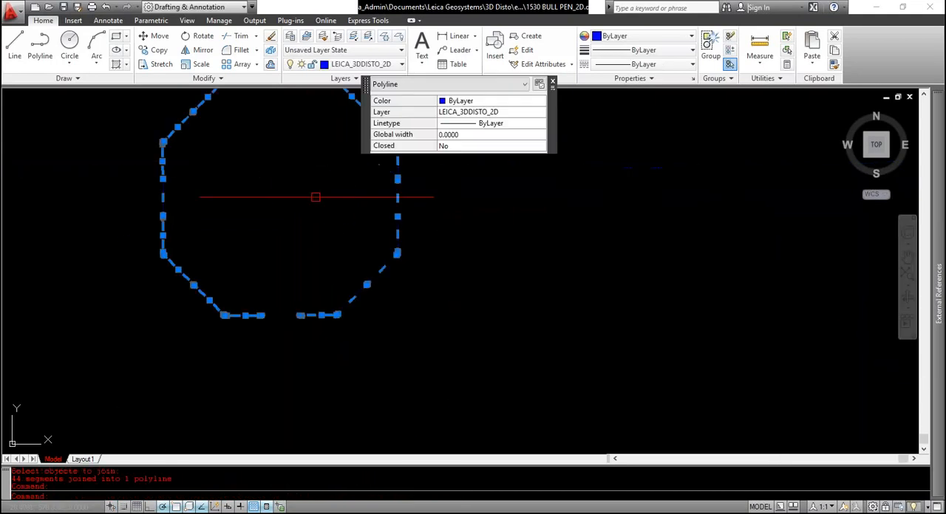
middle_drag(316, 163, 351, 236)
key(Escape)
Examine the joined polyline's vertices along the bottom edge, the sides, the upper-left diagonal and the top edge
scroll(296, 405, up, 3)
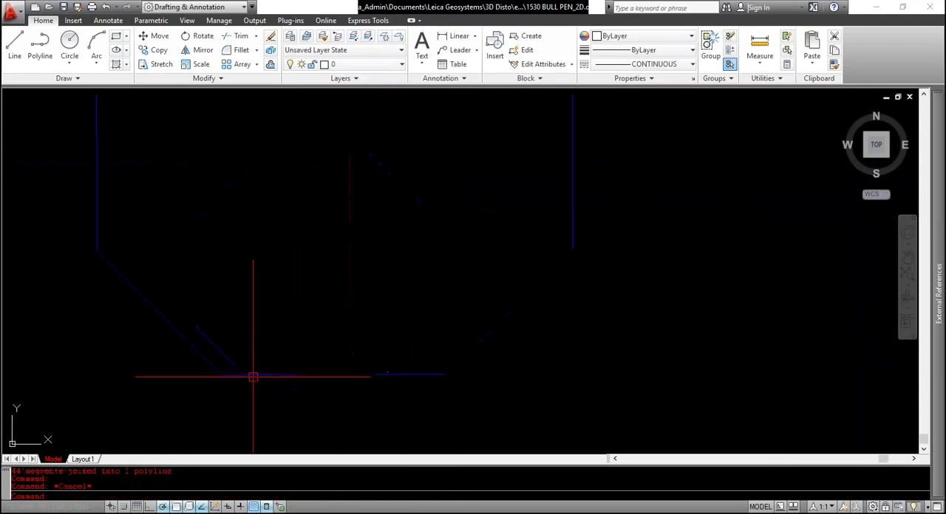
click(247, 378)
scroll(214, 371, up, 6)
scroll(191, 364, up, 2)
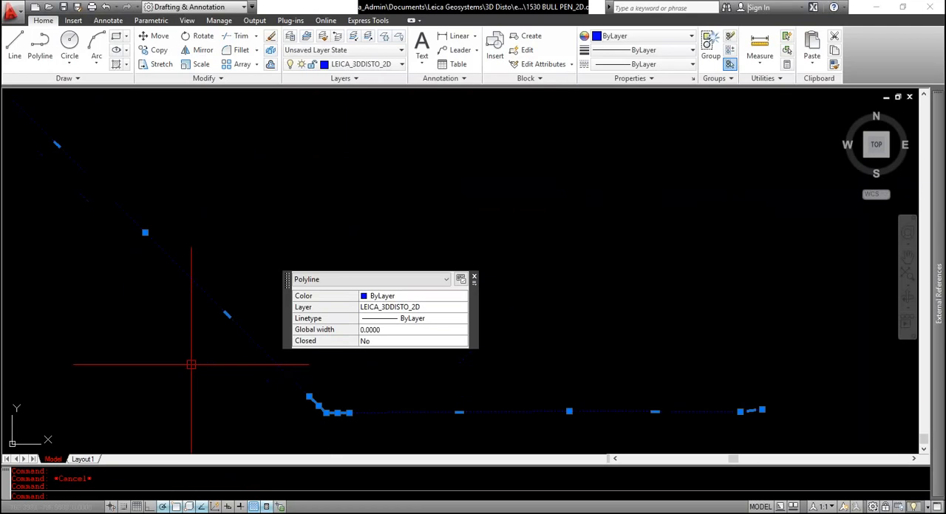
scroll(190, 365, down, 5)
scroll(143, 232, up, 6)
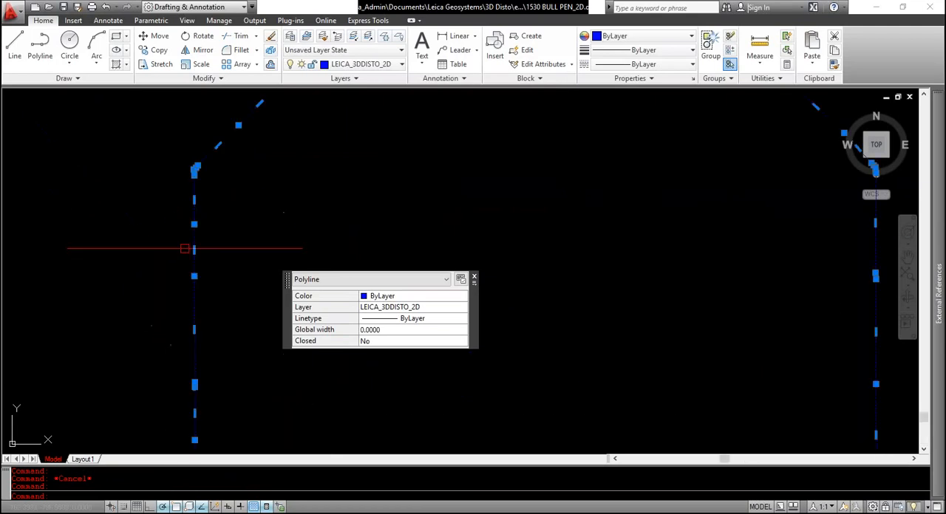
scroll(201, 274, down, 2)
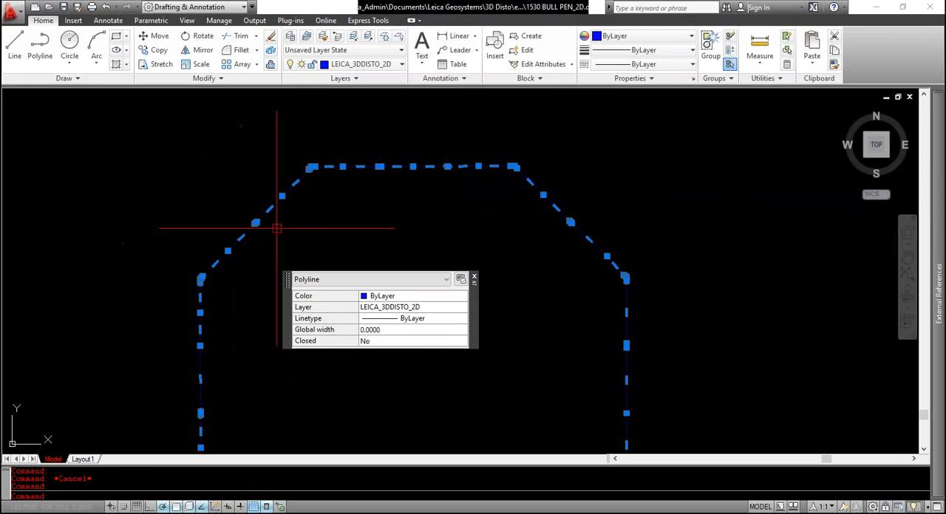
scroll(237, 225, up, 6)
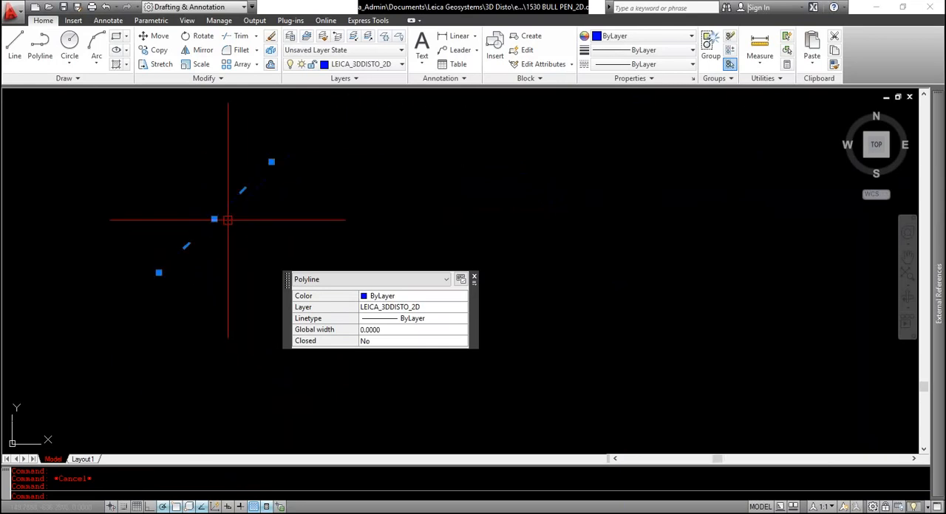
scroll(230, 219, down, 5)
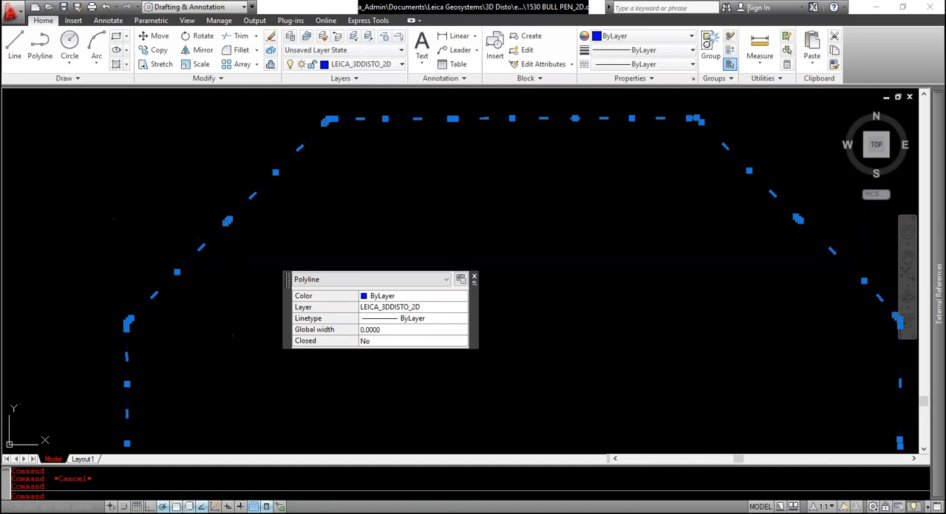
middle_drag(429, 92, 216, 150)
key(Escape)
key(Escape)
Measure the distance between two neighbouring vertices in the left half of the top edge
scroll(206, 174, up, 3)
text(di)
key(space)
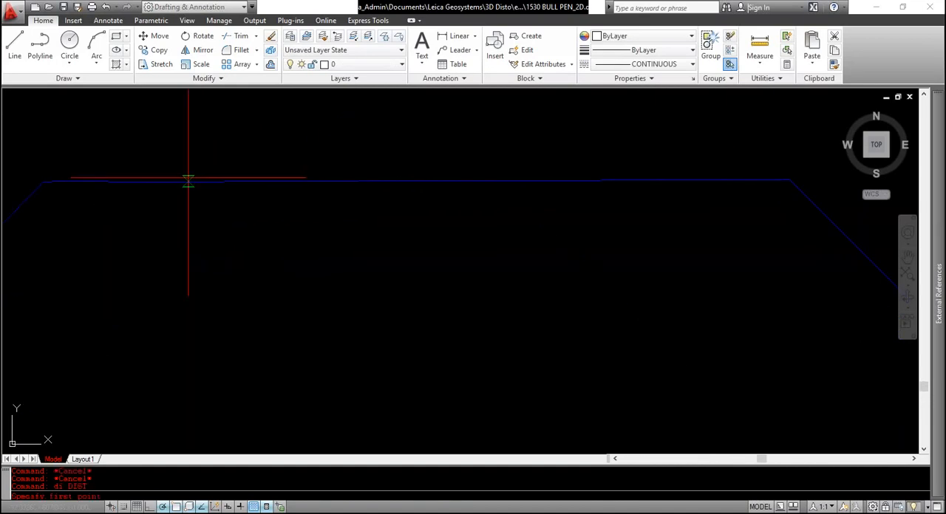
scroll(187, 178, down, 2)
click(169, 179)
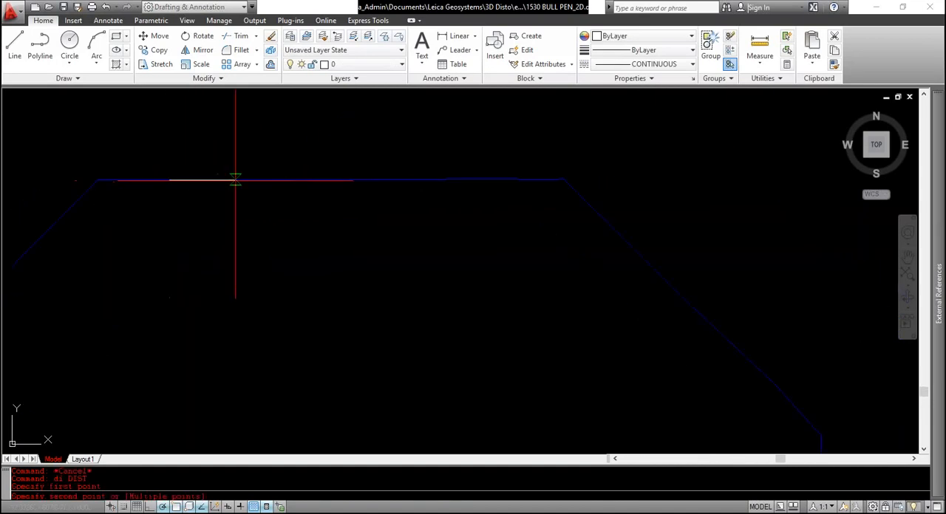
click(252, 179)
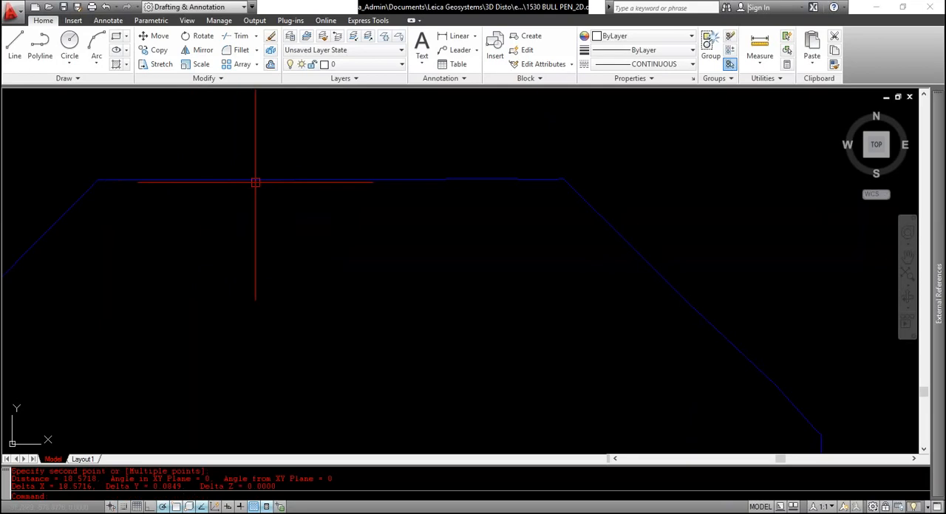
key(Escape)
Check the polyline's vertices along the top edge and review the whole outline
click(214, 180)
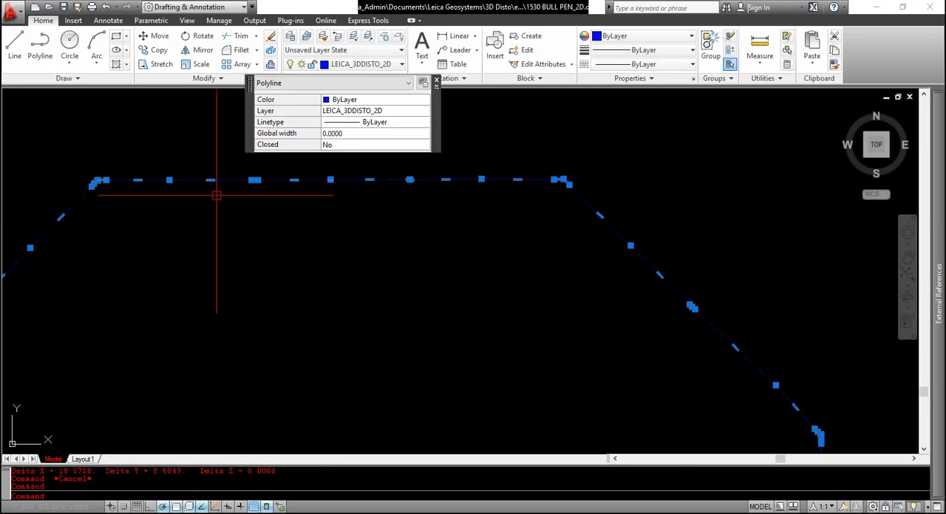
key(Escape)
scroll(291, 212, down, 6)
scroll(256, 173, up, 3)
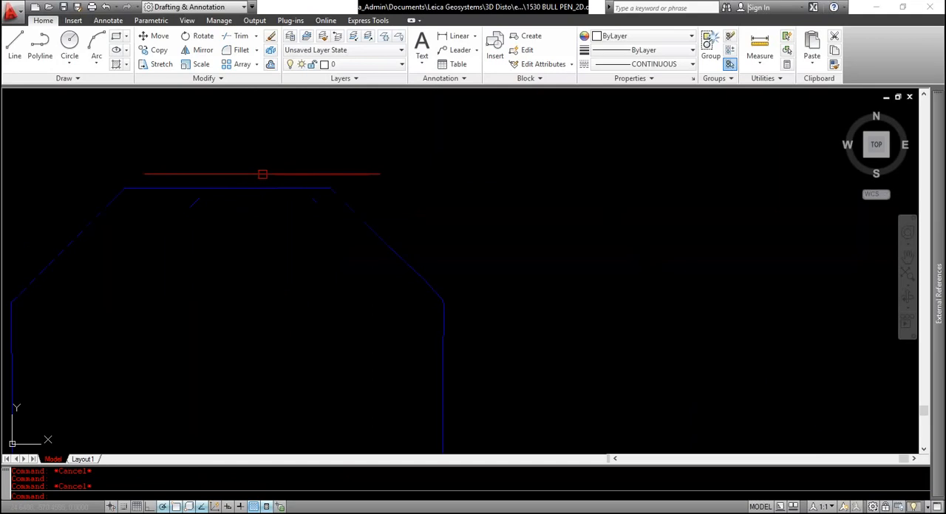
key(Escape)
scroll(262, 178, down, 2)
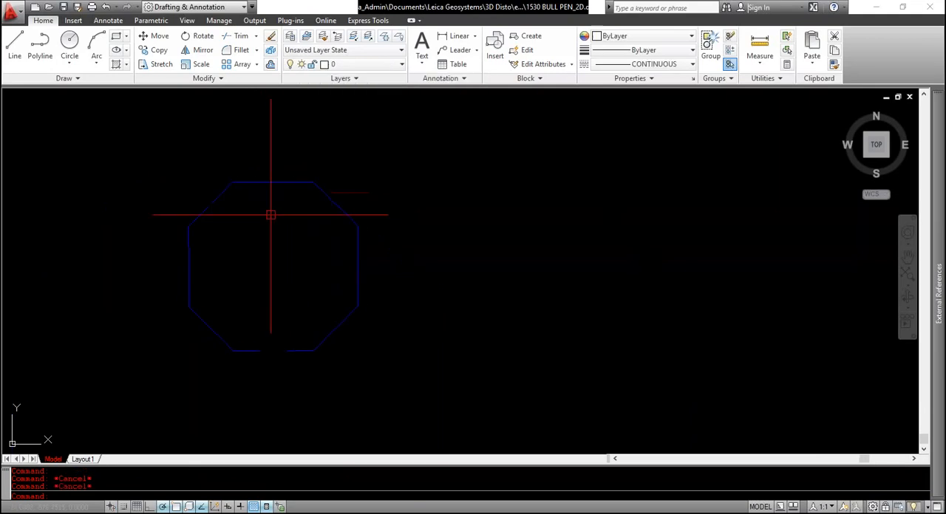
Offset the joined octagonal outline outward by 24
text(o)
key(Return)
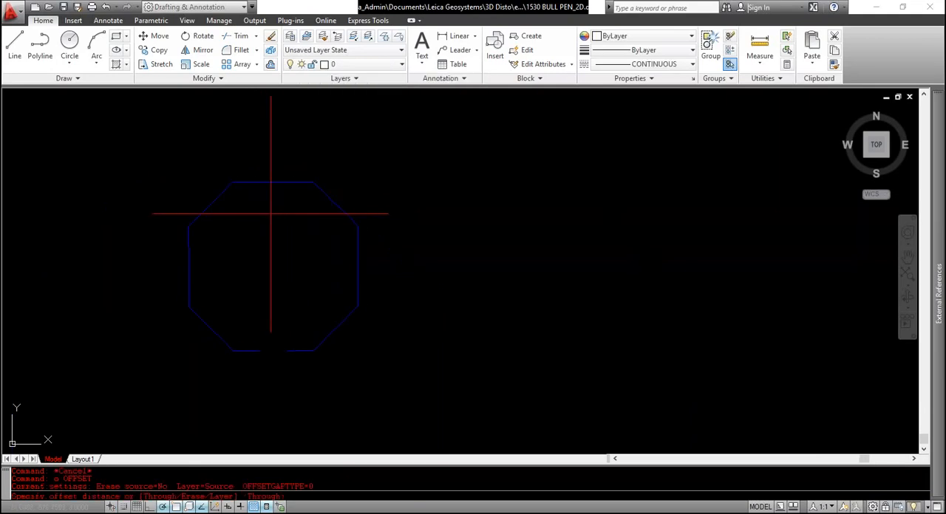
text(24)
key(Return)
click(259, 182)
click(260, 170)
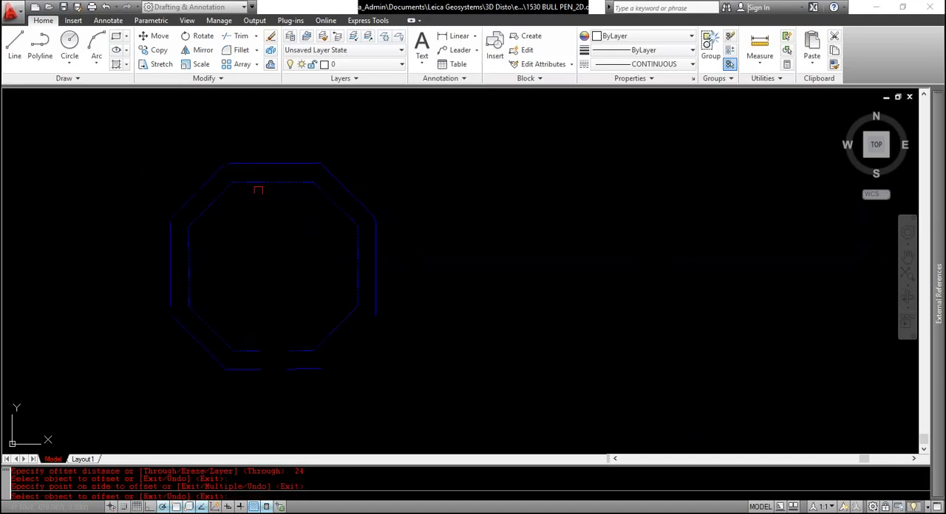
Delete the outer offset outline and inspect the remaining inner octagonal polyline
key(Escape)
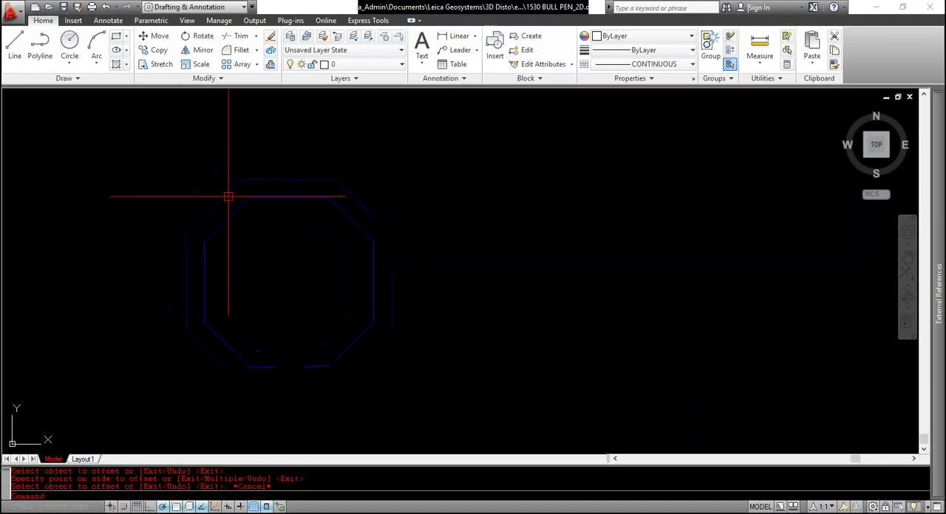
click(226, 200)
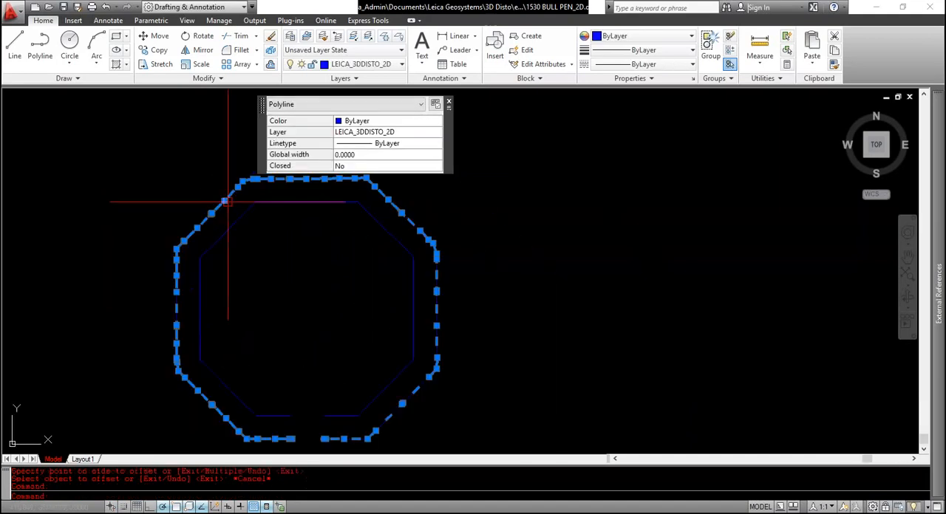
key(Delete)
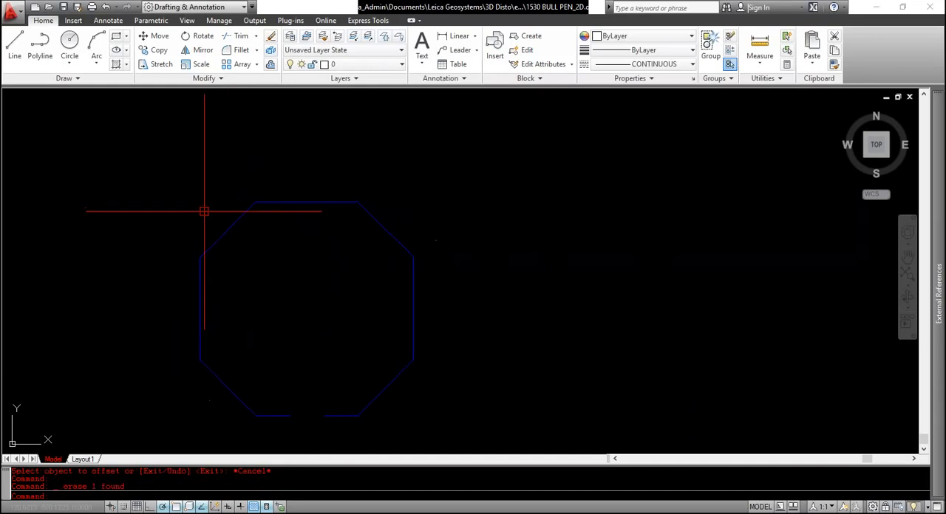
click(244, 239)
click(238, 233)
click(234, 223)
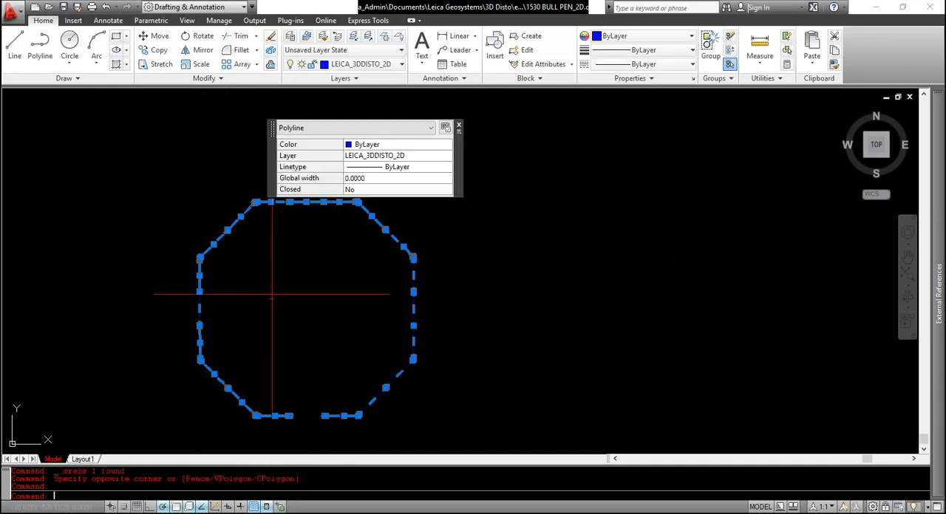
key(Escape)
key(Escape)
key(Escape)
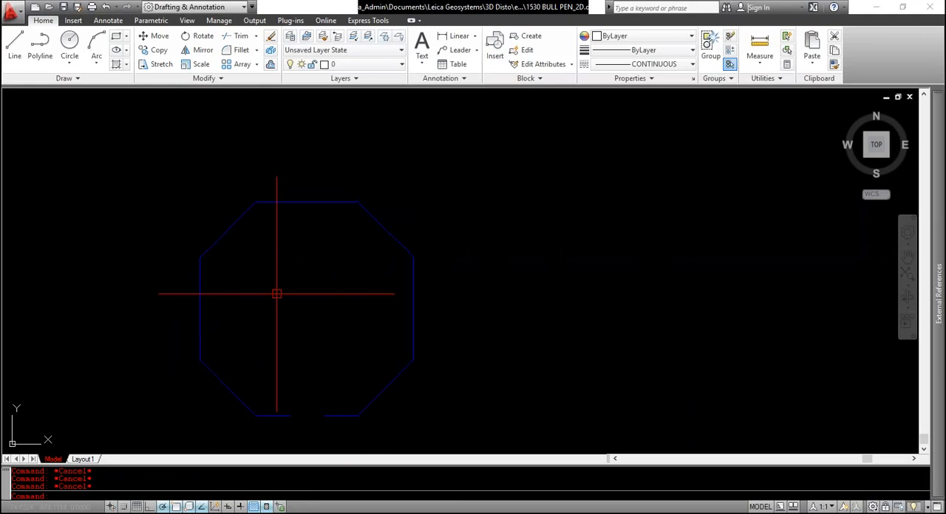
Undo the recent edits back through the offset, the added line and the grip edit, and check the outline's left half
key(ctrl+z)
key(ctrl+z)
key(ctrl+z)
key(ctrl+z)
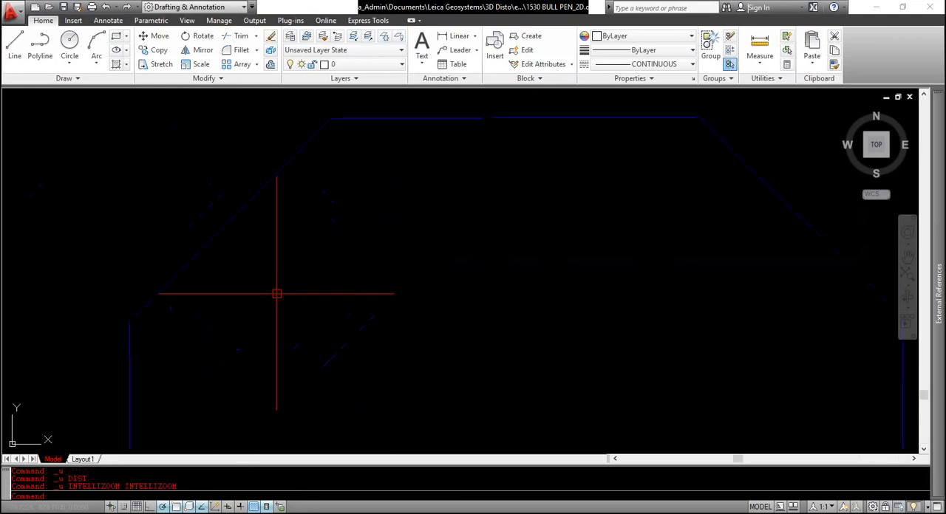
key(ctrl+z)
key(ctrl+z)
key(ctrl+z)
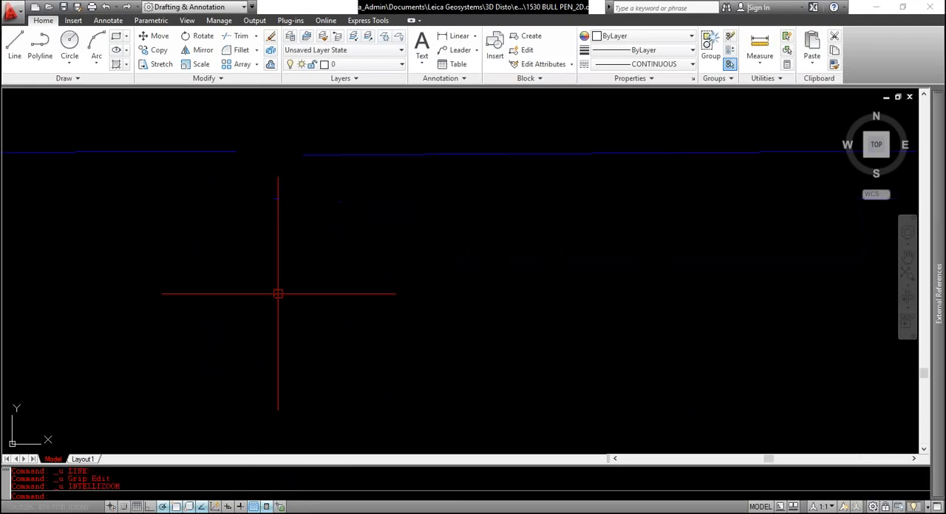
key(ctrl+z)
key(ctrl+z)
click(288, 269)
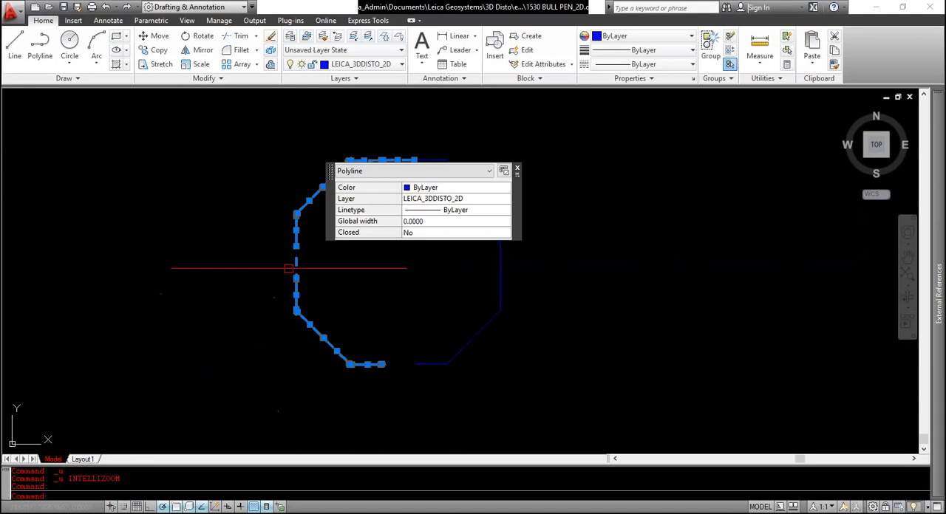
Undo the earlier joins of the octagonal outline to return it to separate segments
key(ctrl+z)
key(ctrl+z)
key(ctrl+z)
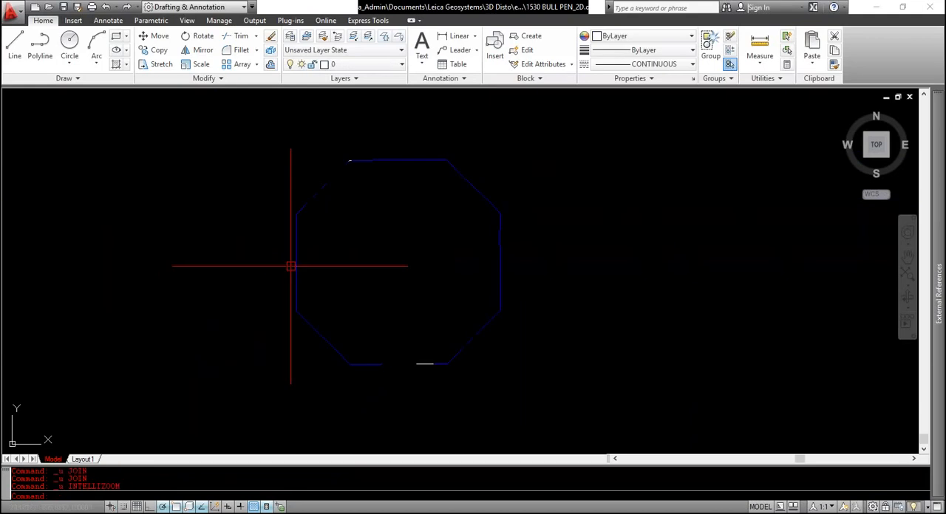
key(ctrl+z)
click(280, 266)
key(ctrl+z)
Select the outline's left side and the whole octagon to check for separate segments, clearing each selection
click(260, 212)
click(324, 308)
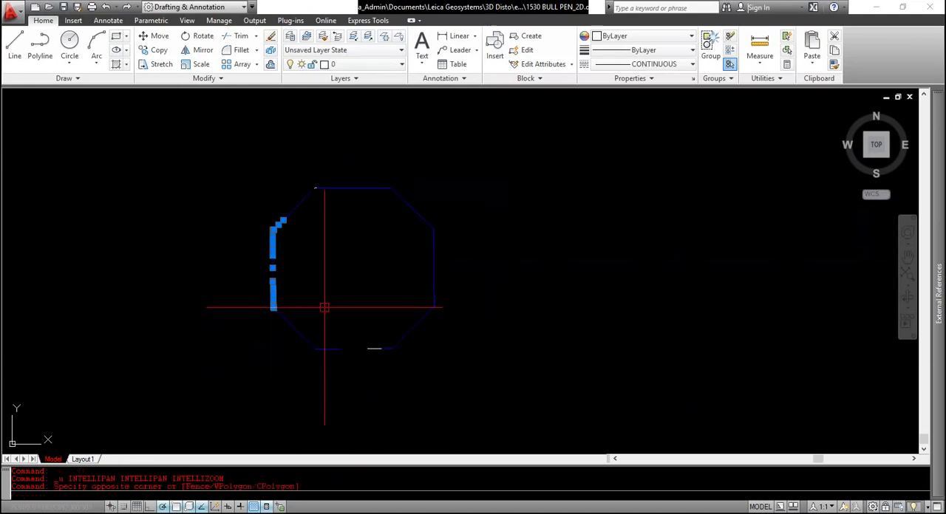
key(Escape)
click(200, 121)
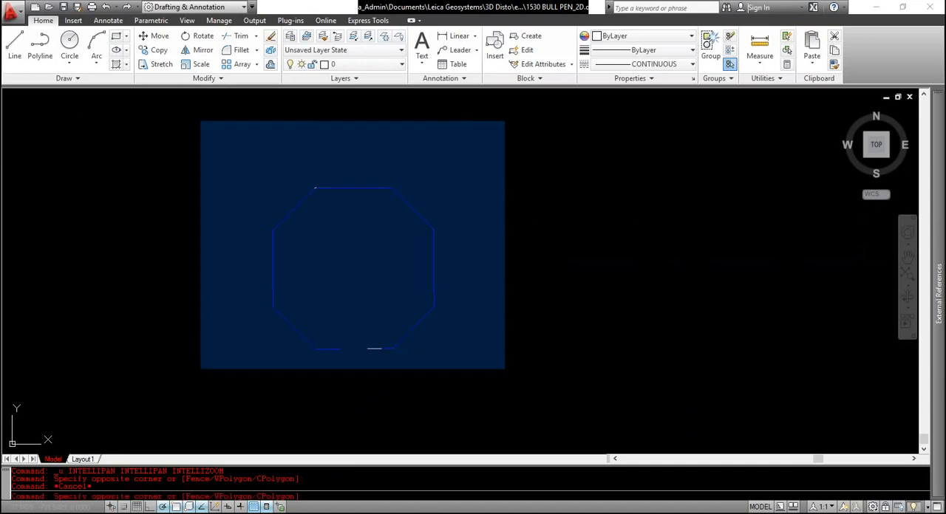
click(505, 368)
key(Escape)
scroll(347, 293, up, 2)
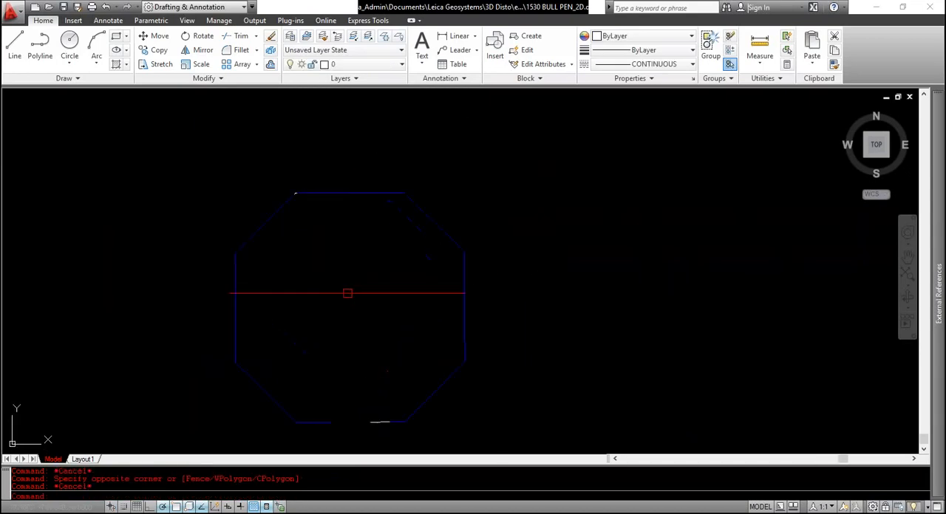
key(Escape)
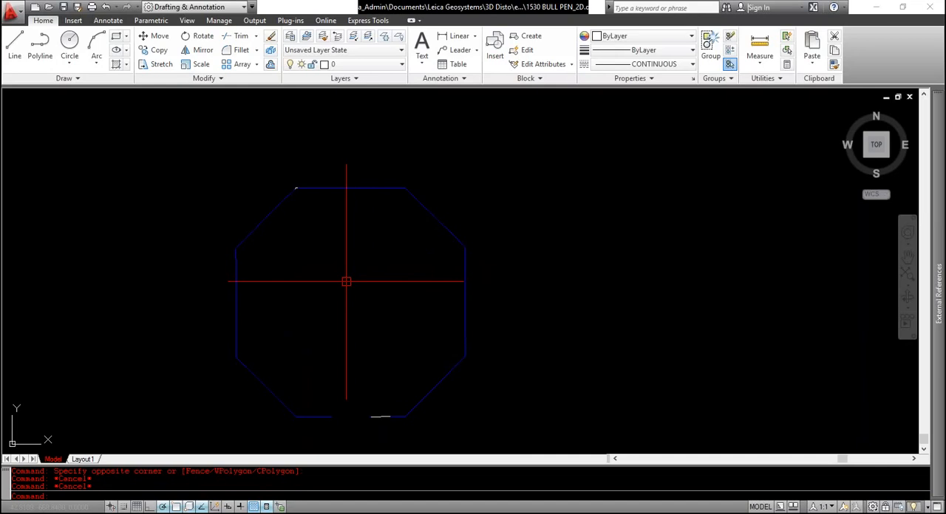
click(346, 282)
text(ped)
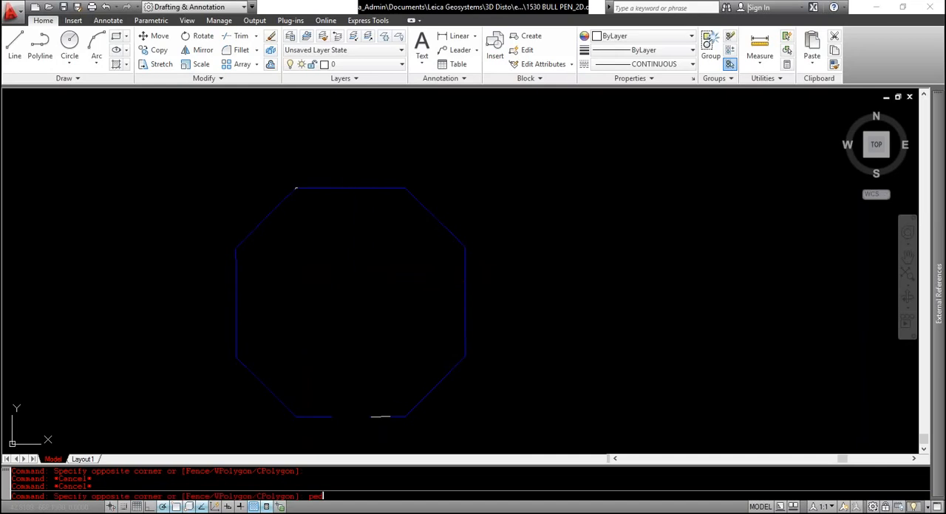
text(it)
key(Return)
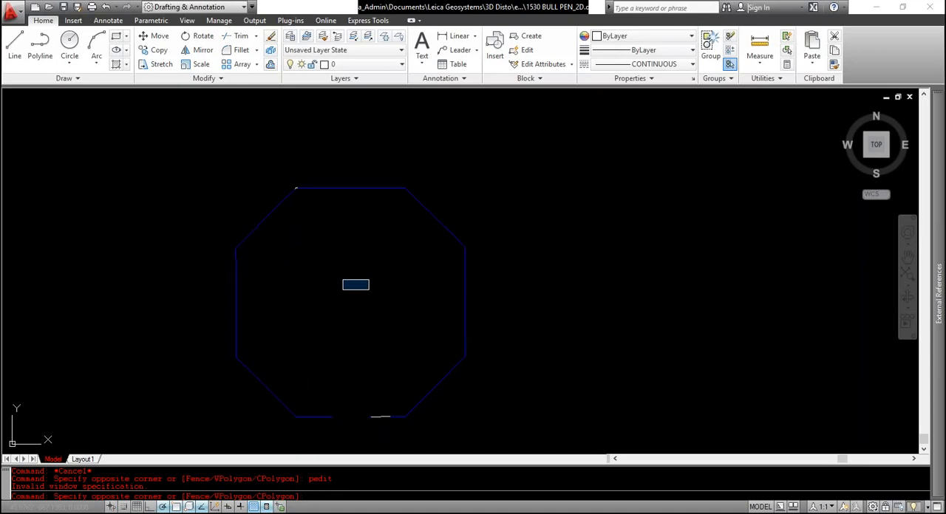
click(315, 325)
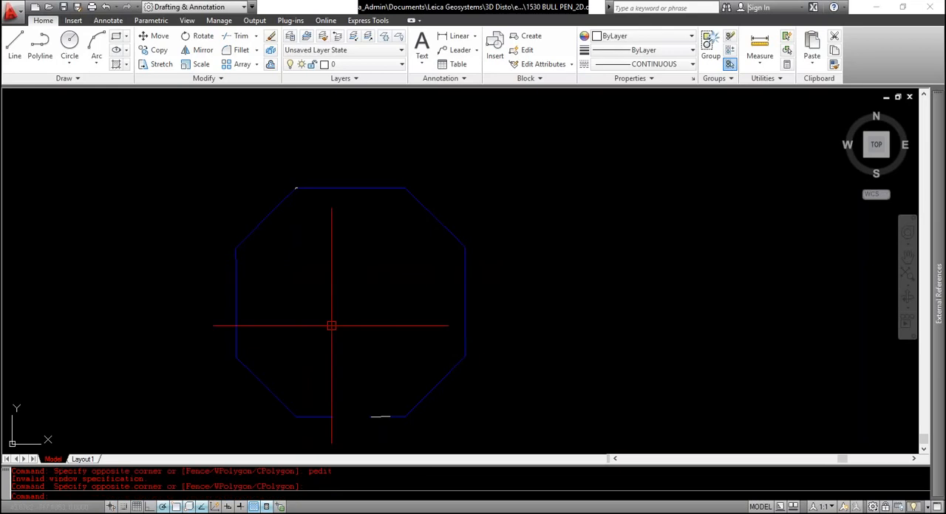
key(Escape)
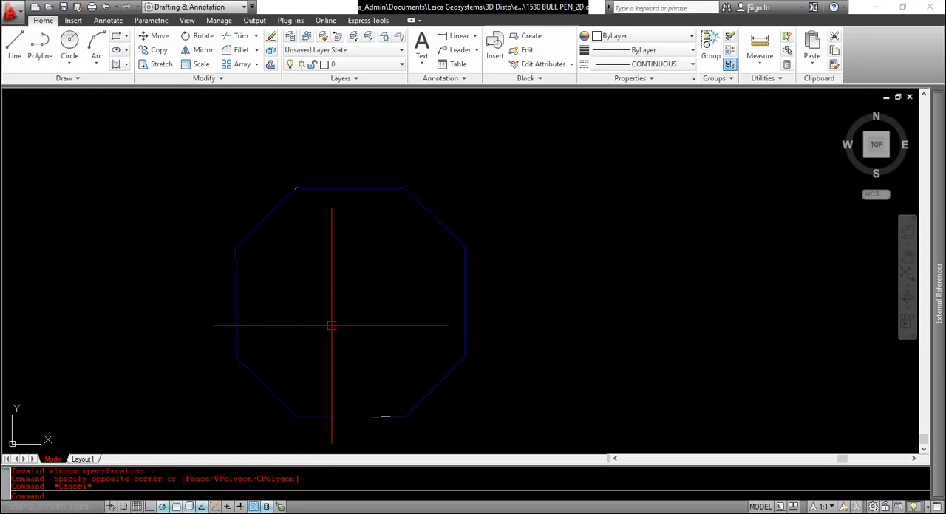
Run PEDIT with the Multiple option on all outline segments, convert them to polylines and choose Join
text(PEDIT)
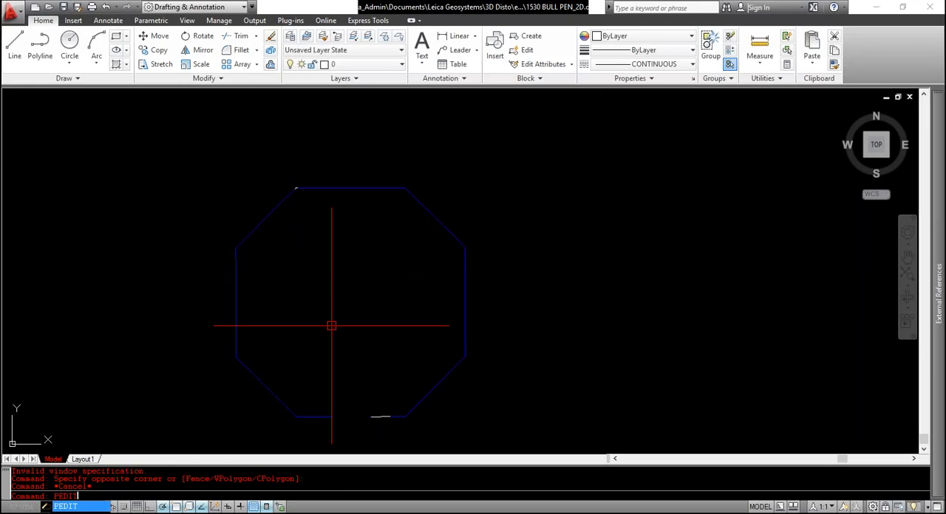
key(Return)
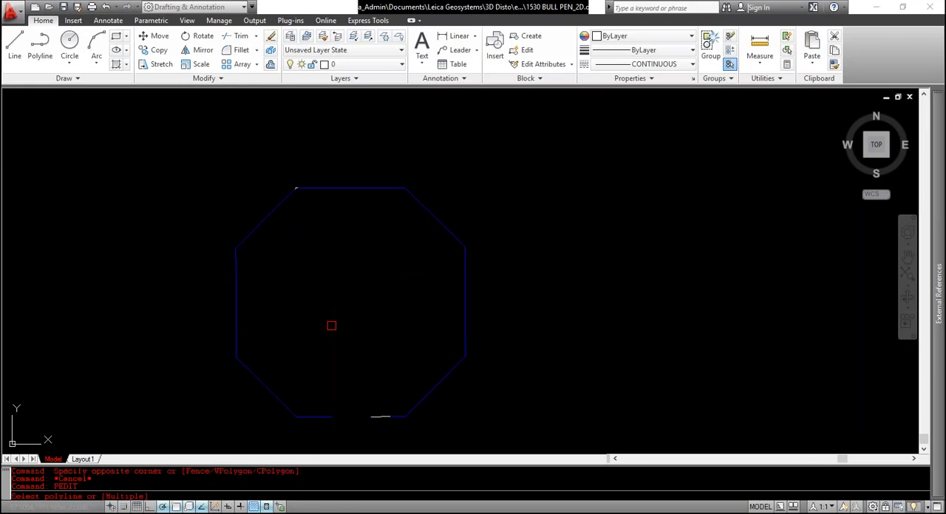
text(m)
key(Return)
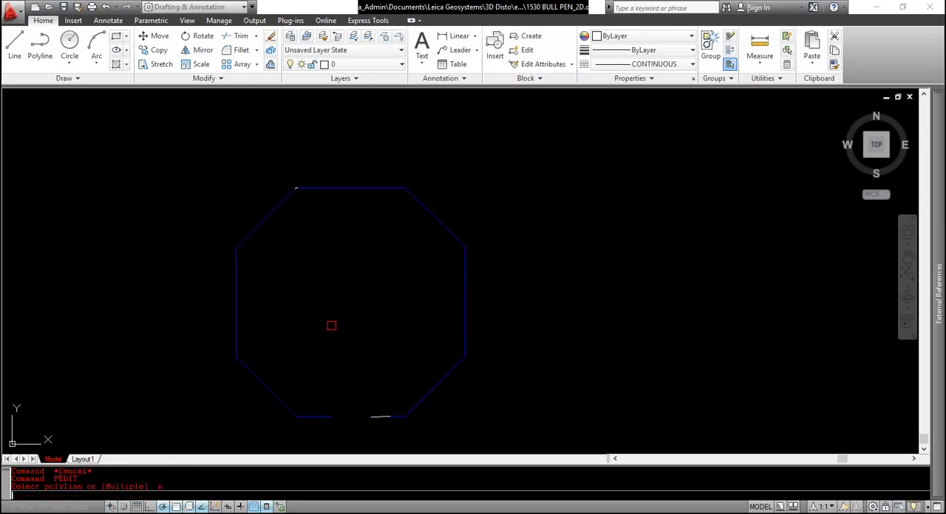
scroll(331, 326, down, 2)
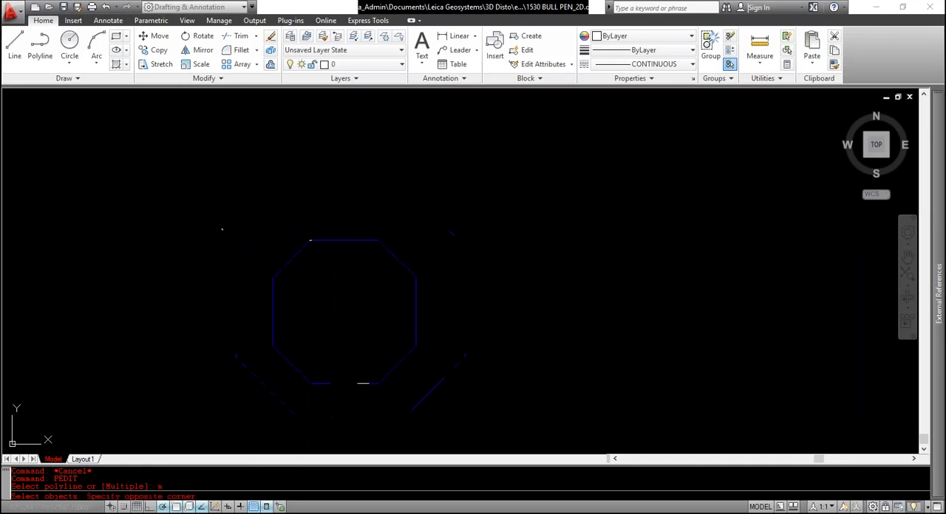
click(222, 229)
click(471, 439)
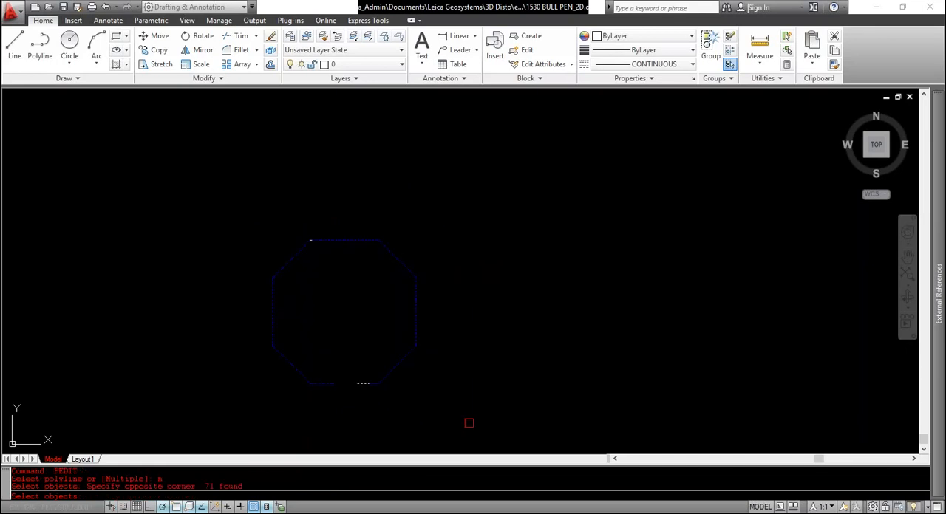
key(Return)
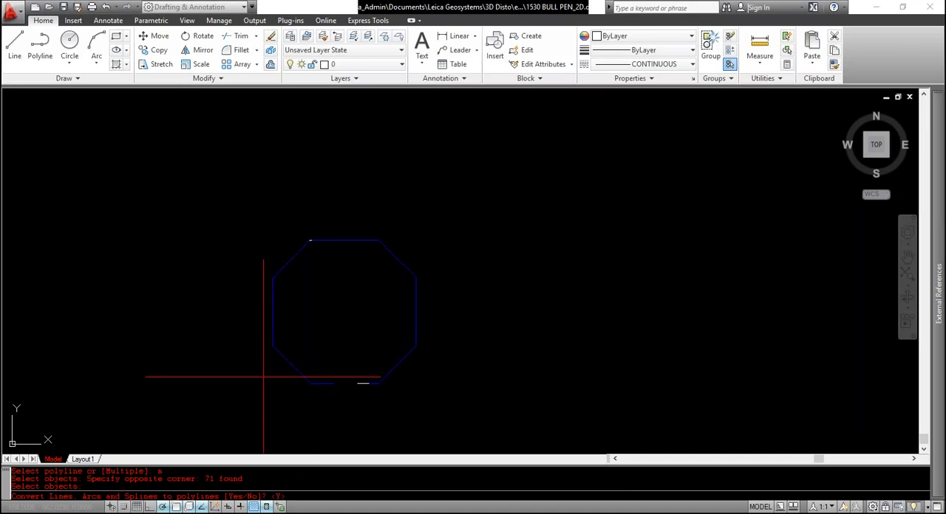
key(Return)
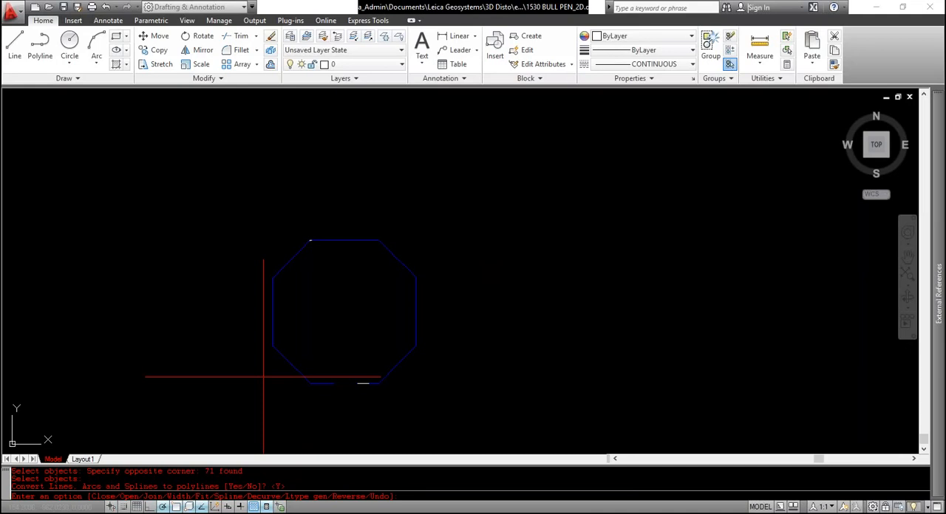
text(j)
key(Return)
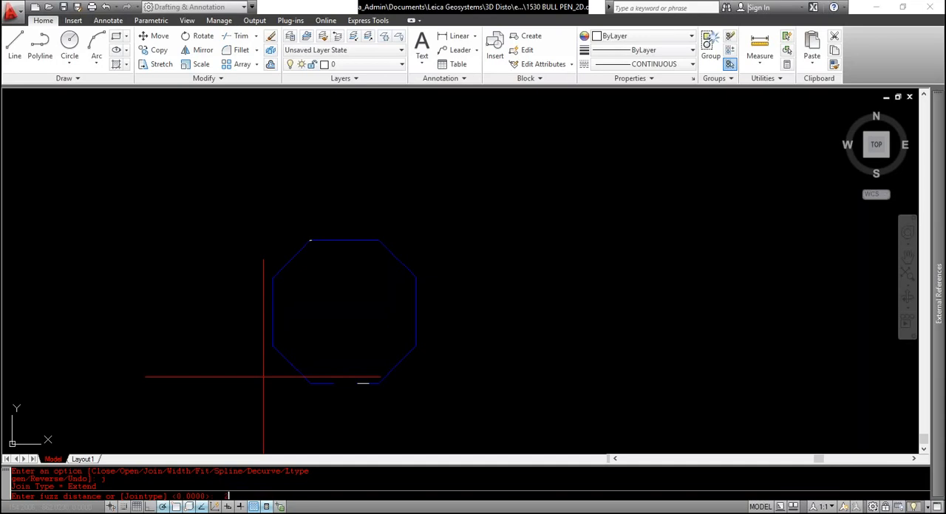
Join the outline segments with a fuzz distance of 0.25 and check the left half's extent by selecting it
text(25)
key(Return)
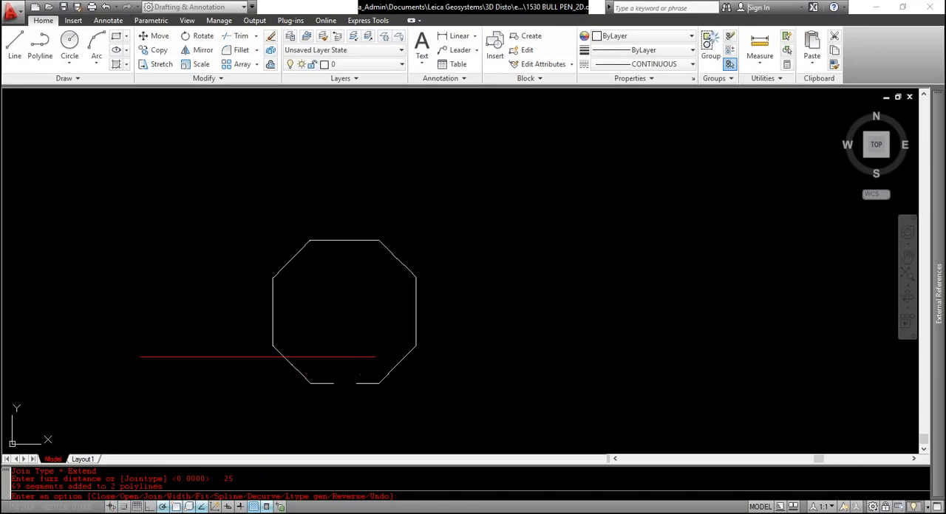
key(Return)
click(275, 353)
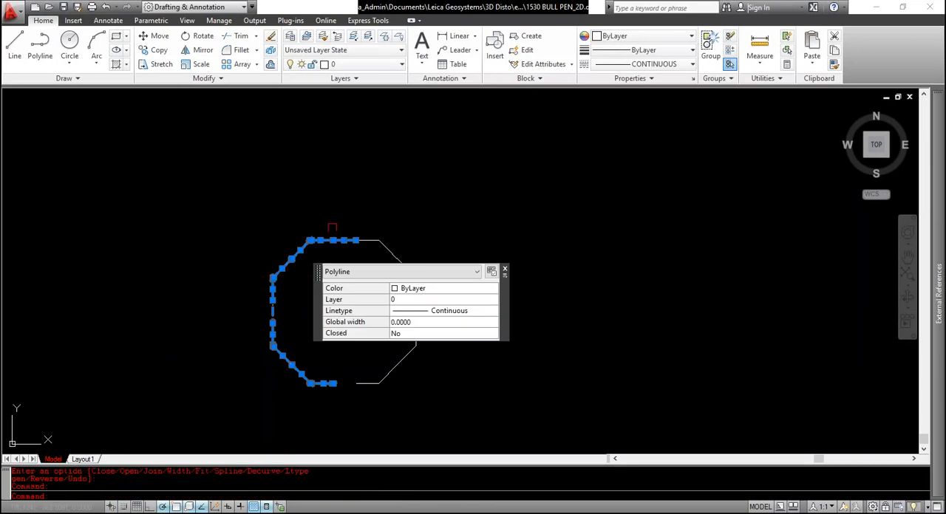
scroll(332, 229, up, 10)
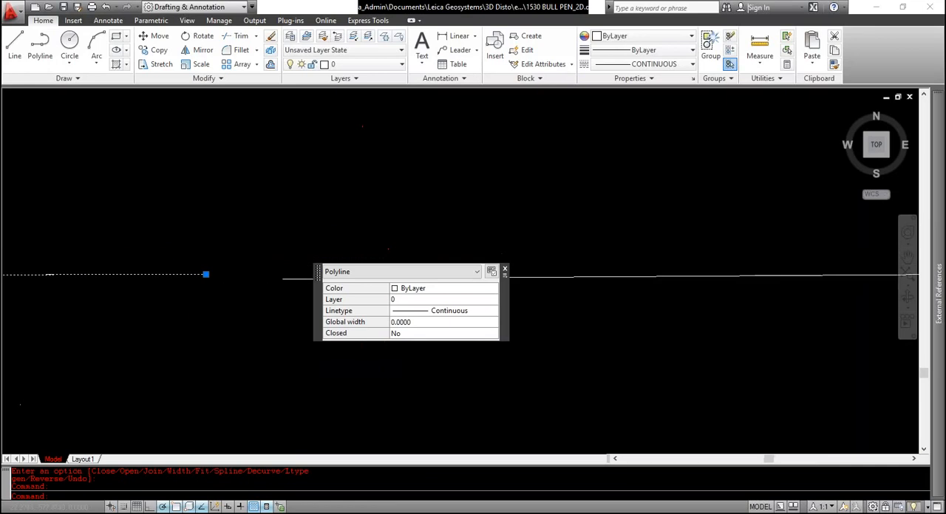
key(Escape)
key(Escape)
key(Escape)
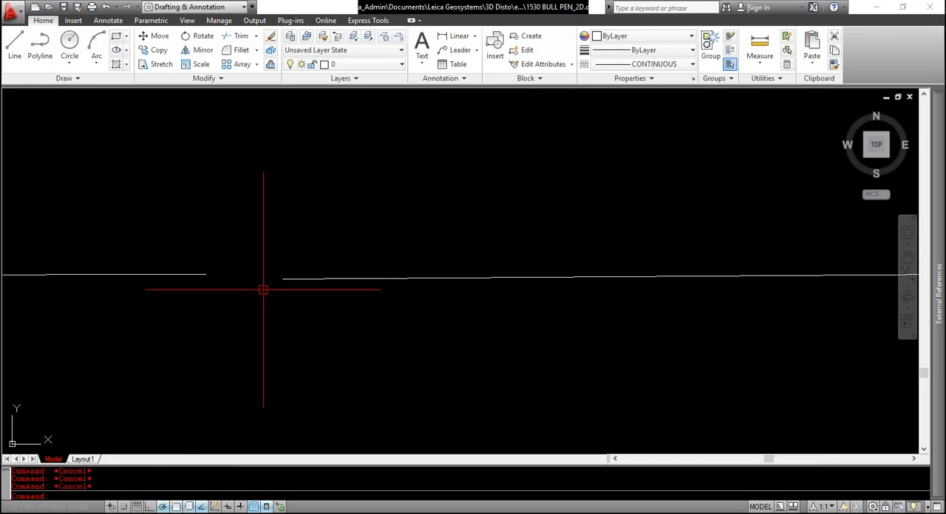
text(pedit)
key(Return)
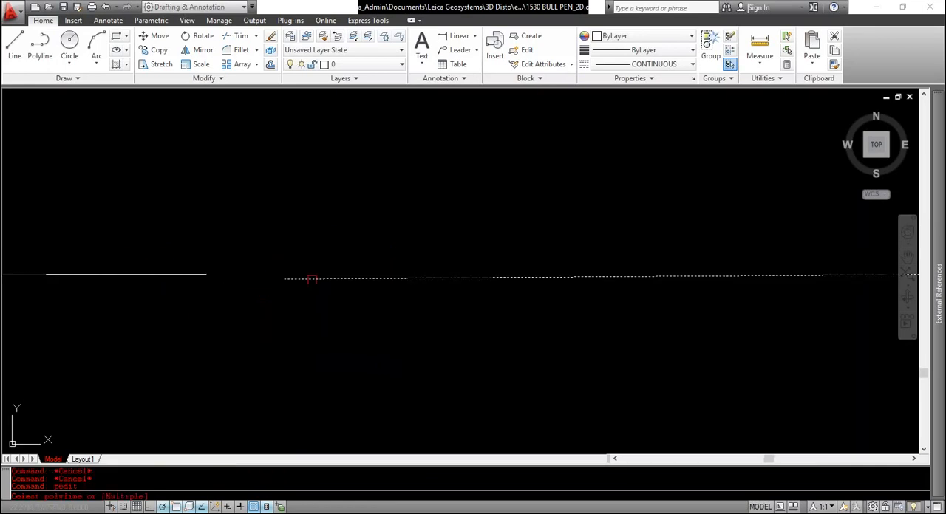
click(303, 278)
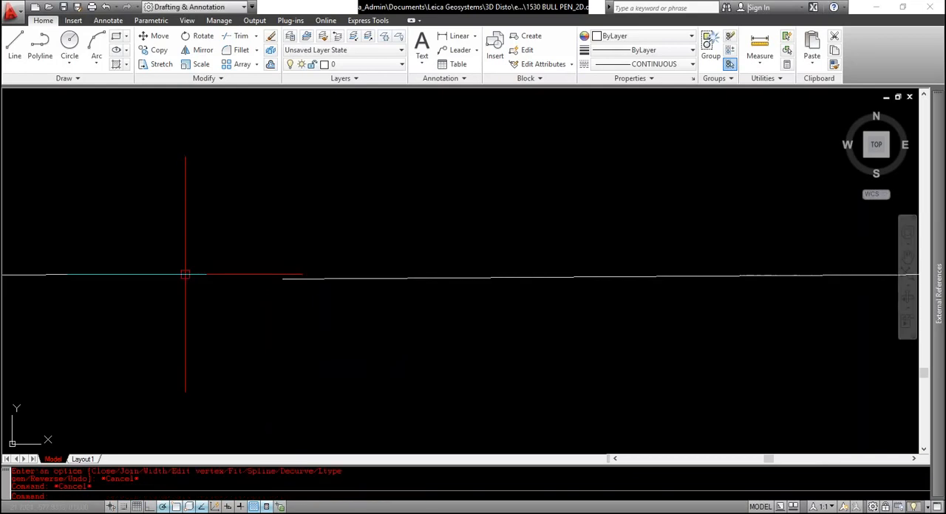
key(Escape)
key(Escape)
key(Escape)
Join the outline's two half polylines into one using PEDIT with the Multiple option and a fuzz distance of 10
text(pd)
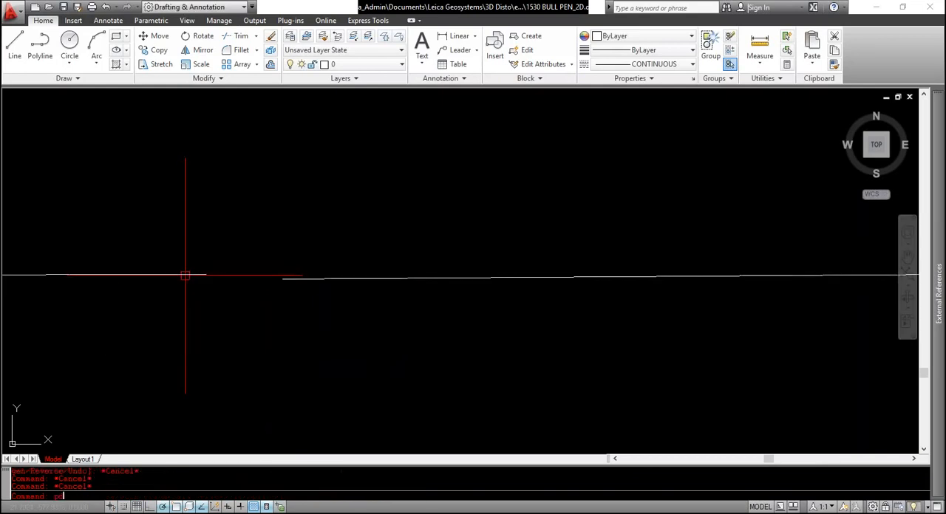
text(pedit)
key(Return)
text(m)
key(Return)
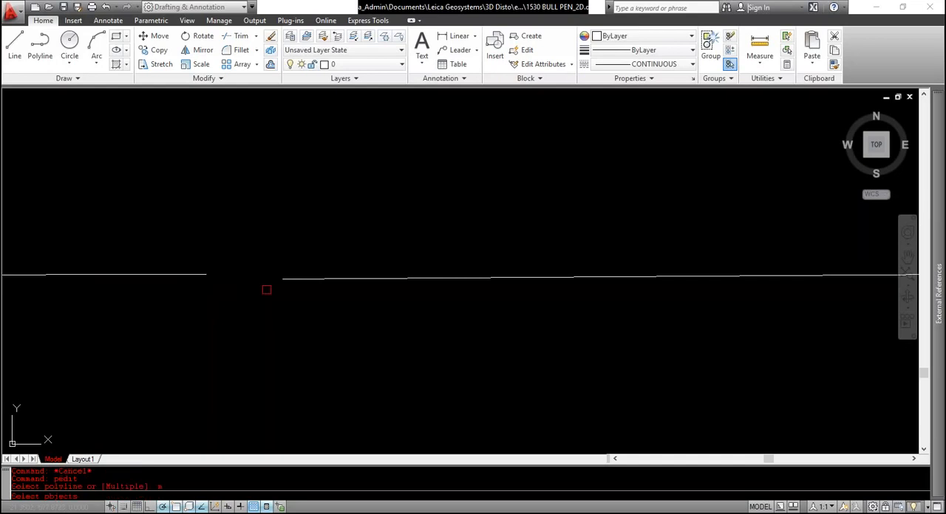
click(284, 280)
click(174, 274)
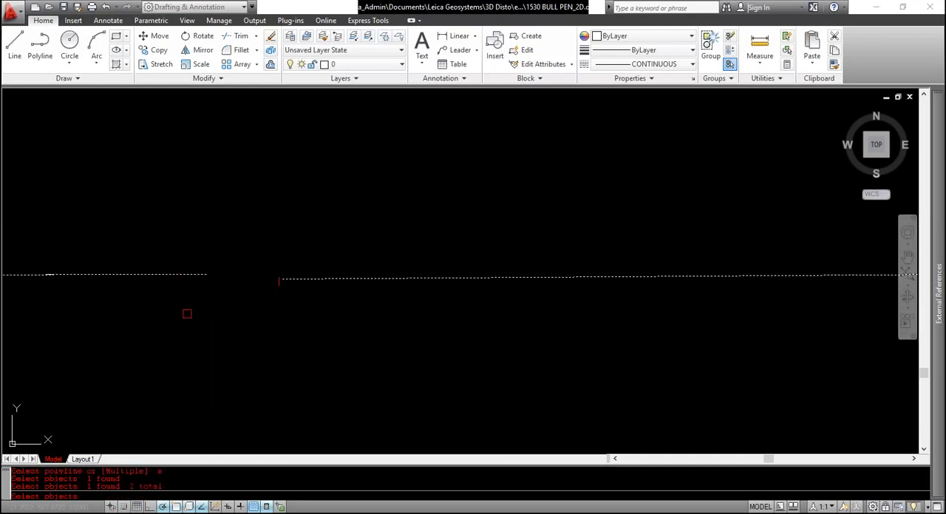
key(Return)
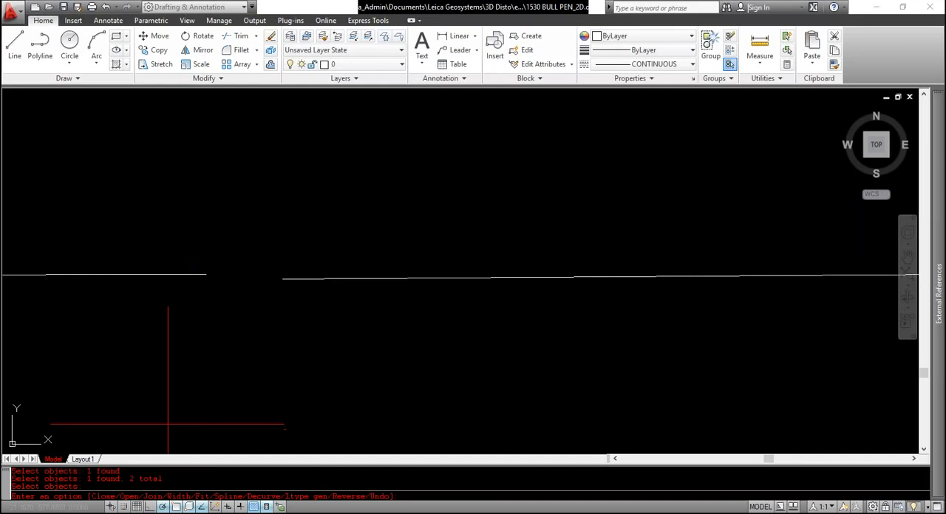
text(j)
key(Return)
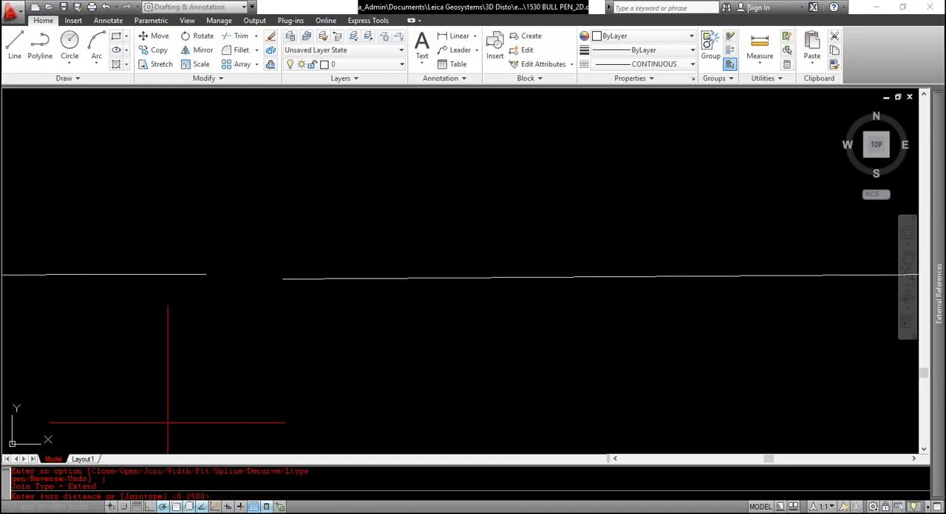
text(10)
key(Return)
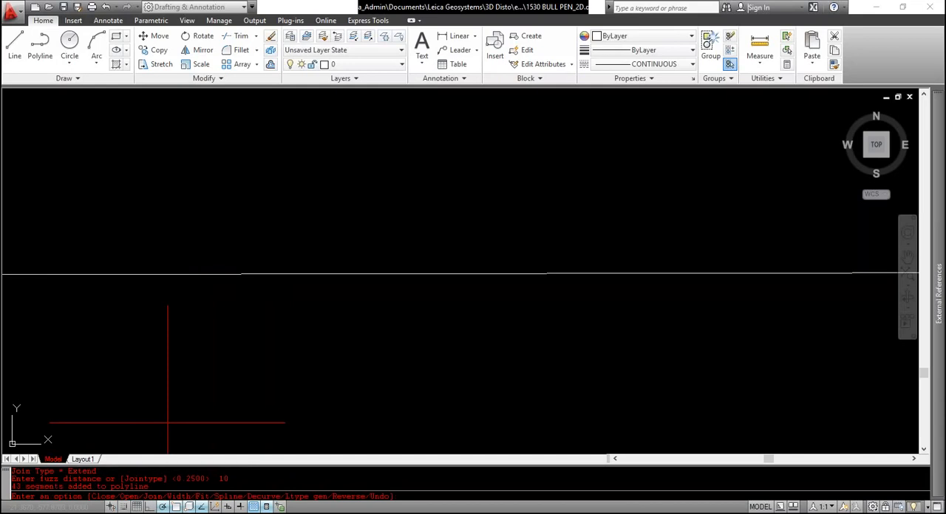
scroll(168, 423, down, 1)
scroll(218, 289, down, 2)
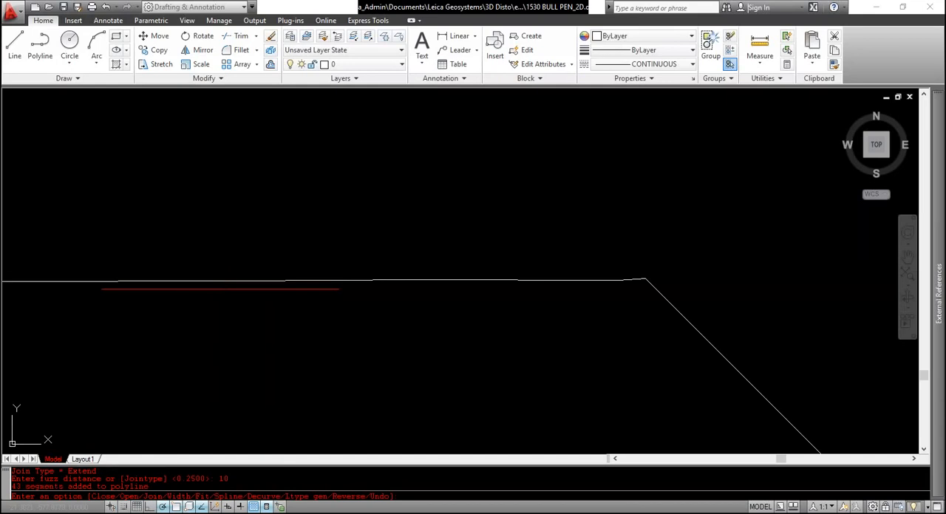
scroll(238, 283, down, 2)
scroll(237, 283, down, 5)
scroll(255, 322, up, 5)
key(Return)
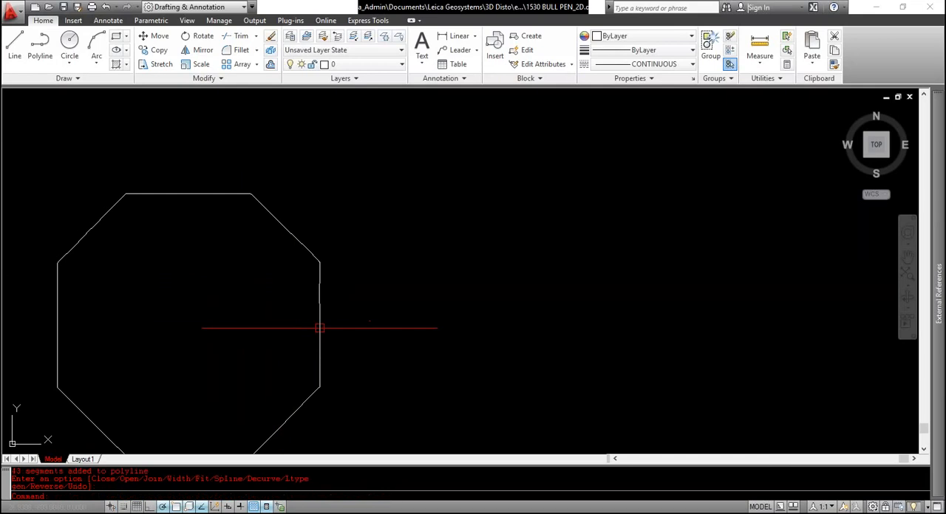
Select the joined octagonal outline to check whether it is a single polyline, and clear the selection
click(319, 328)
scroll(308, 324, down, 2)
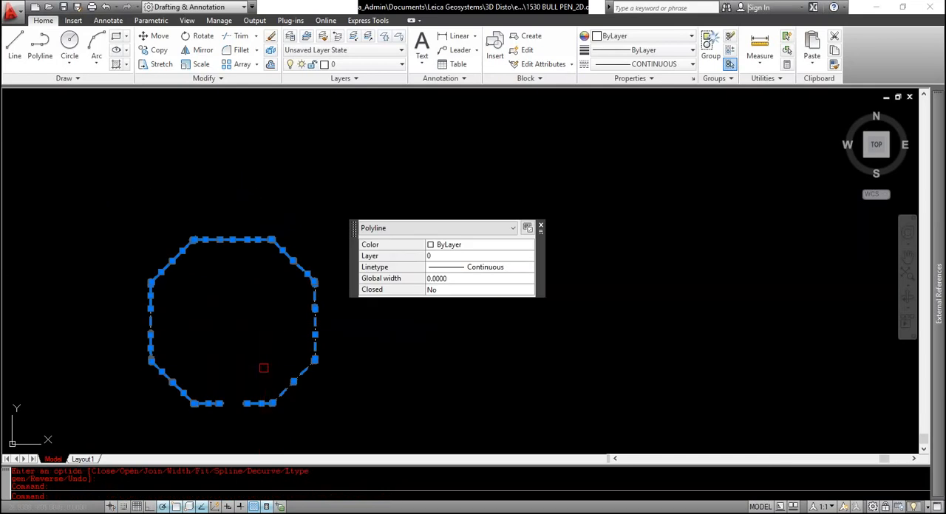
key(Escape)
scroll(235, 252, up, 3)
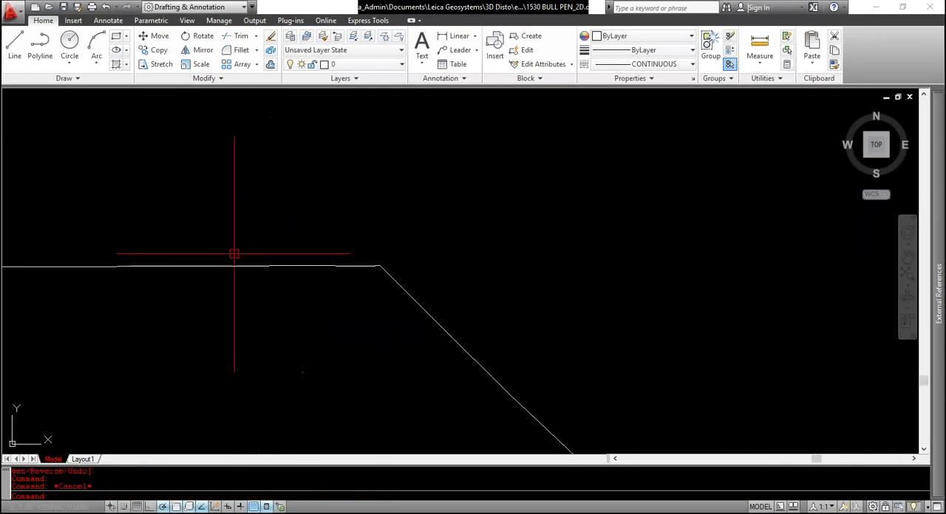
scroll(235, 251, down, 2)
scroll(235, 251, down, 4)
scroll(253, 306, up, 4)
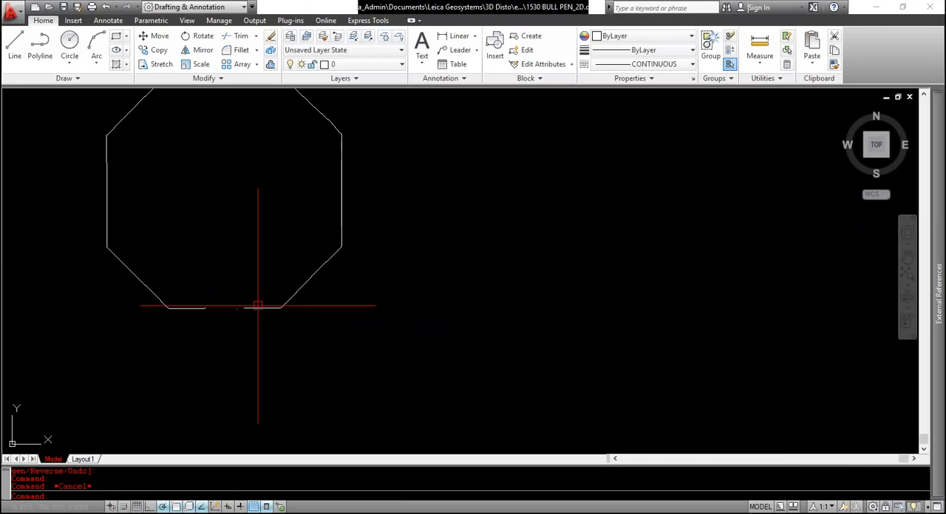
click(255, 308)
middle_drag(241, 259, 239, 330)
key(Escape)
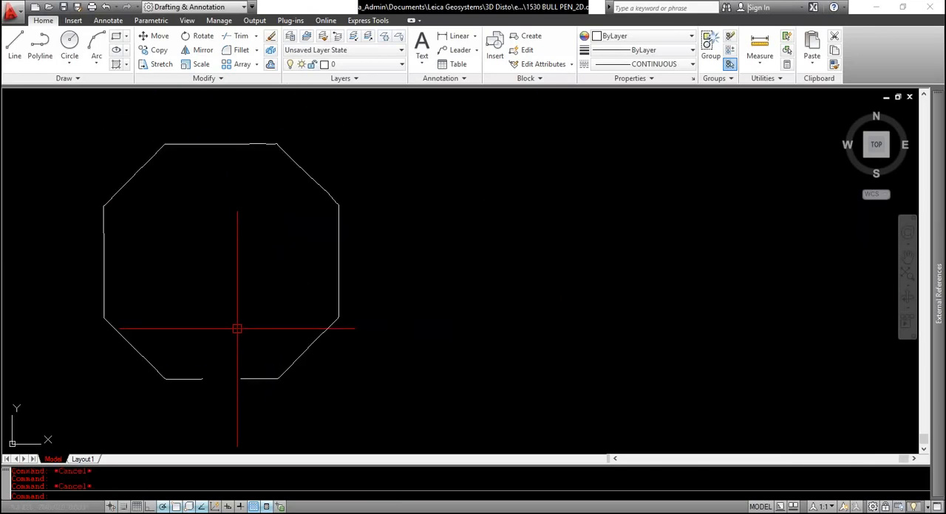
scroll(236, 328, down, 2)
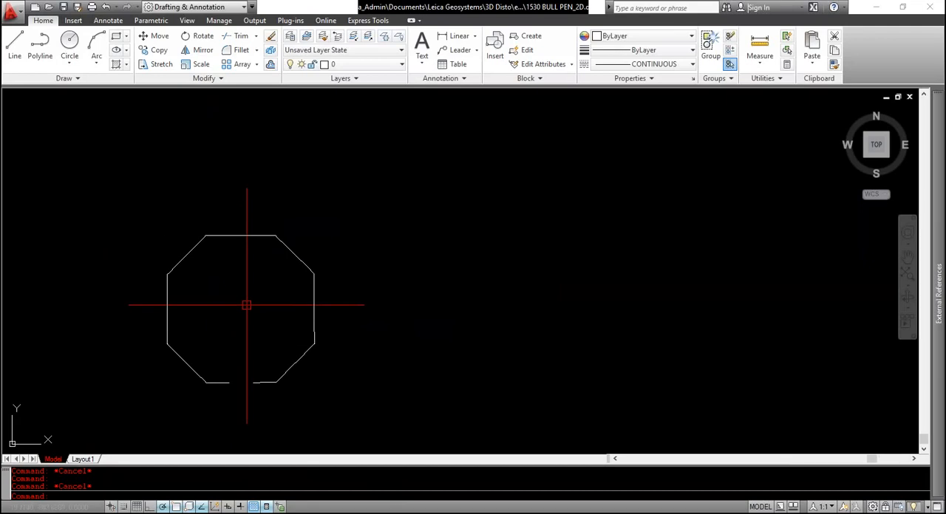
scroll(252, 365, up, 4)
scroll(252, 367, down, 2)
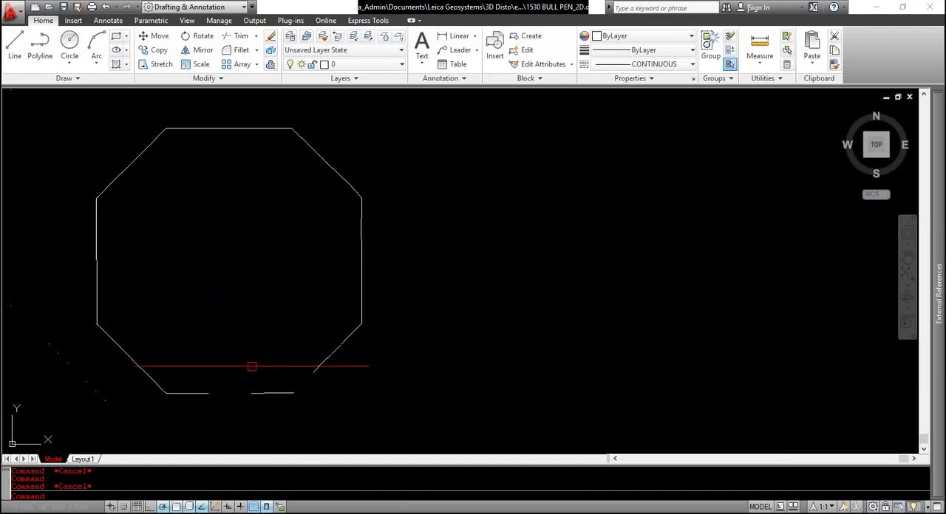
middle_drag(209, 278, 211, 331)
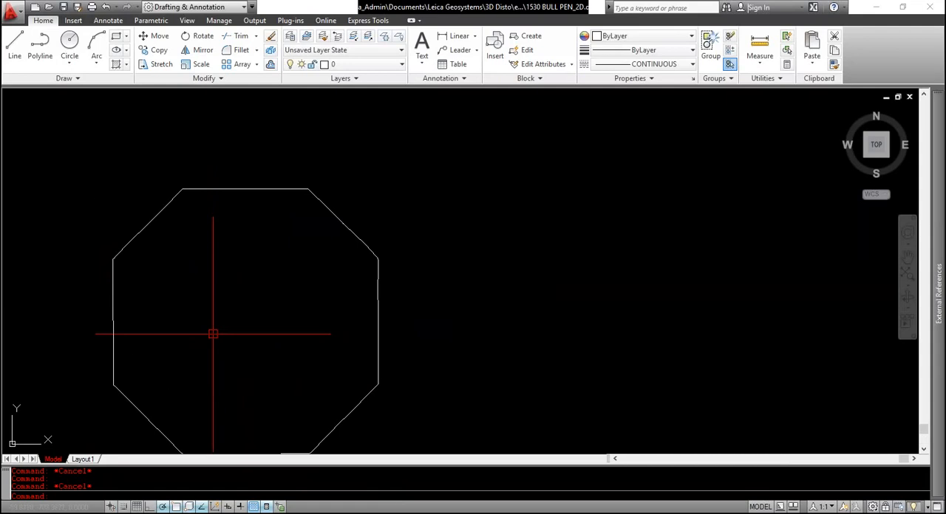
scroll(255, 284, down, 2)
scroll(273, 316, up, 2)
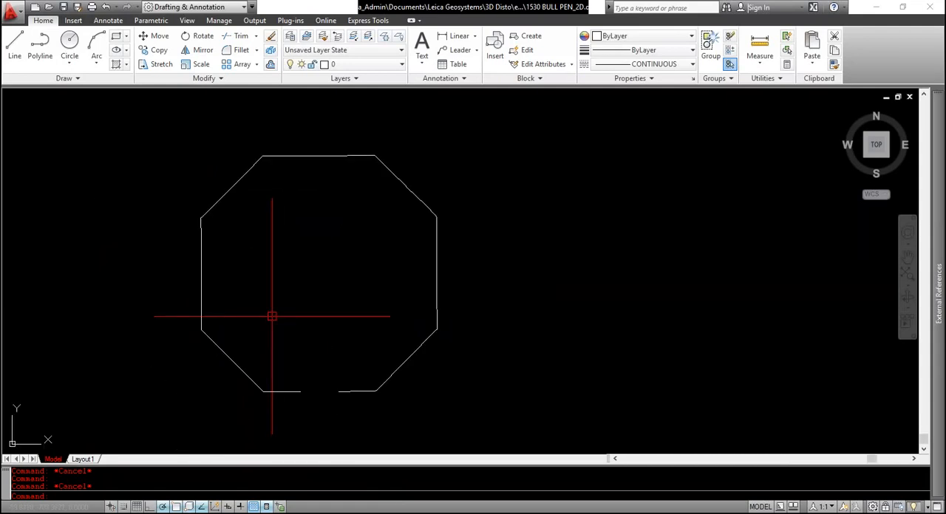
Draw an XLINE construction line along the octagon's lower-left diagonal side
text(xl)
key(Return)
scroll(233, 358, up, 4)
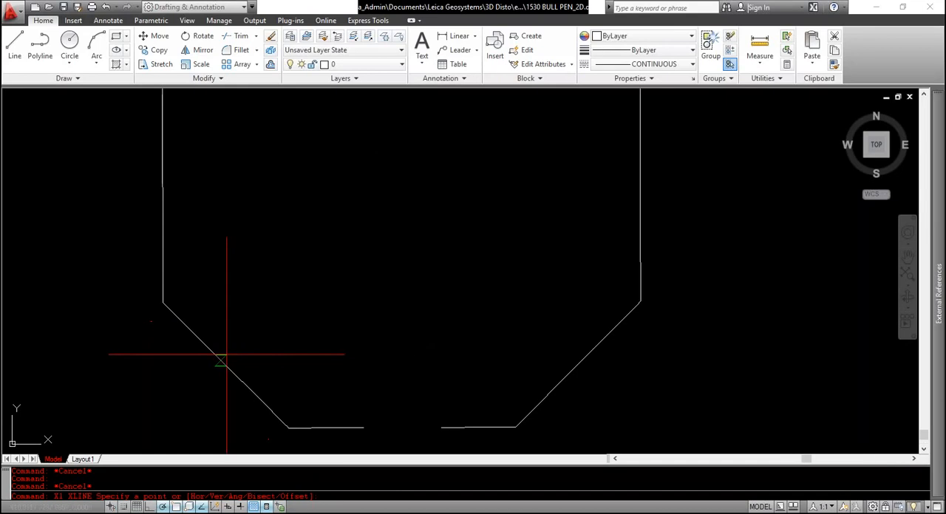
click(221, 362)
scroll(285, 424, up, 2)
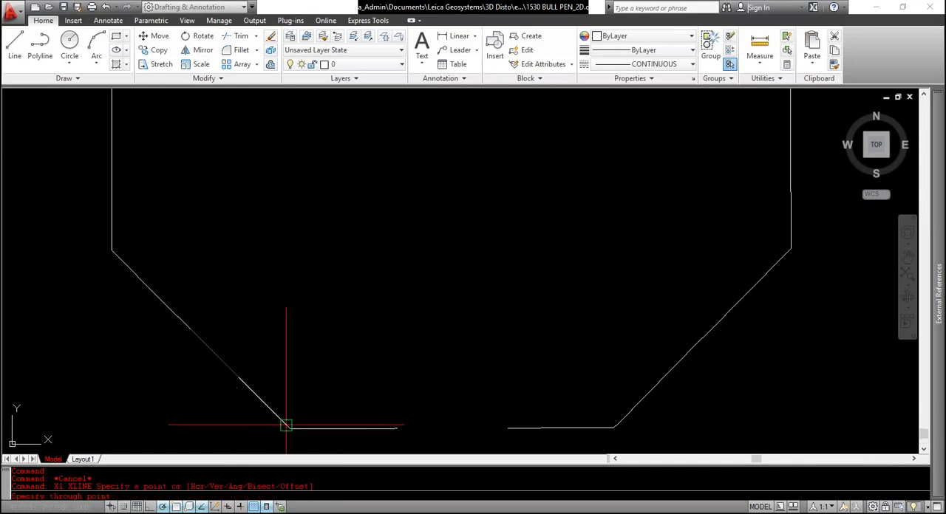
click(273, 411)
key(Return)
Draw another construction line along the octagon's bottom side, through two points on its left segment
key(Return)
click(300, 426)
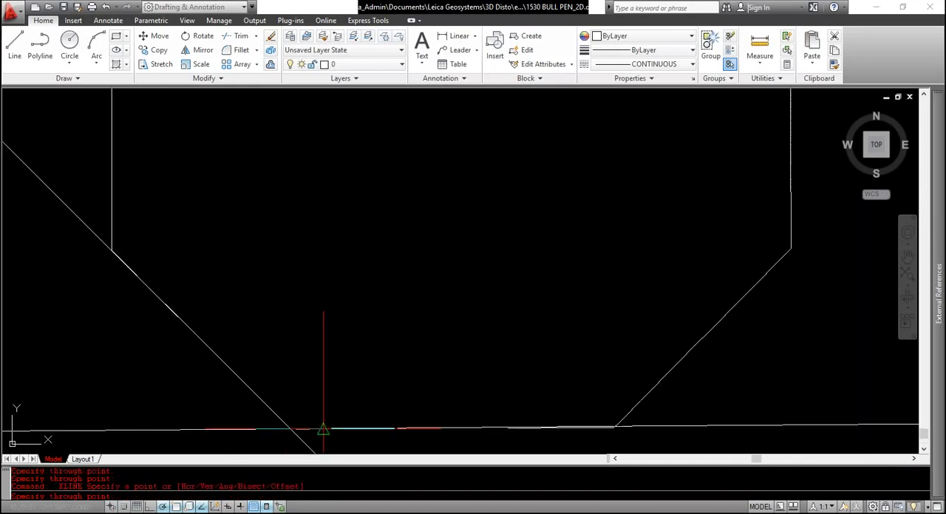
click(324, 431)
key(Return)
scroll(484, 436, up, 2)
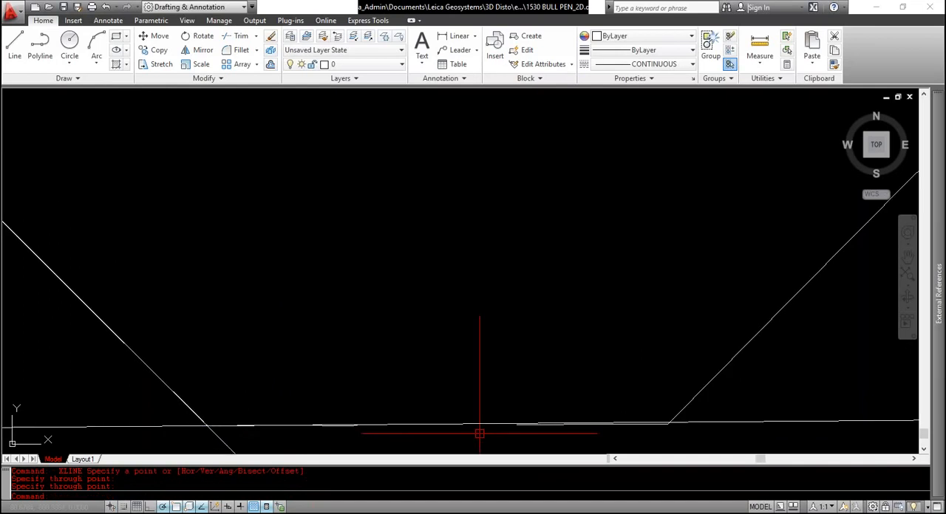
middle_drag(480, 434, 451, 400)
click(450, 401)
click(423, 372)
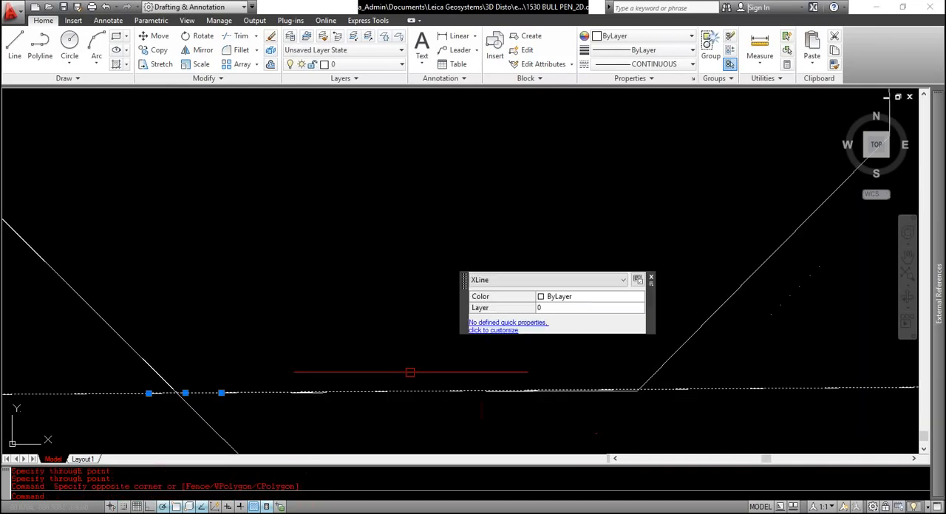
click(221, 393)
scroll(521, 400, up, 3)
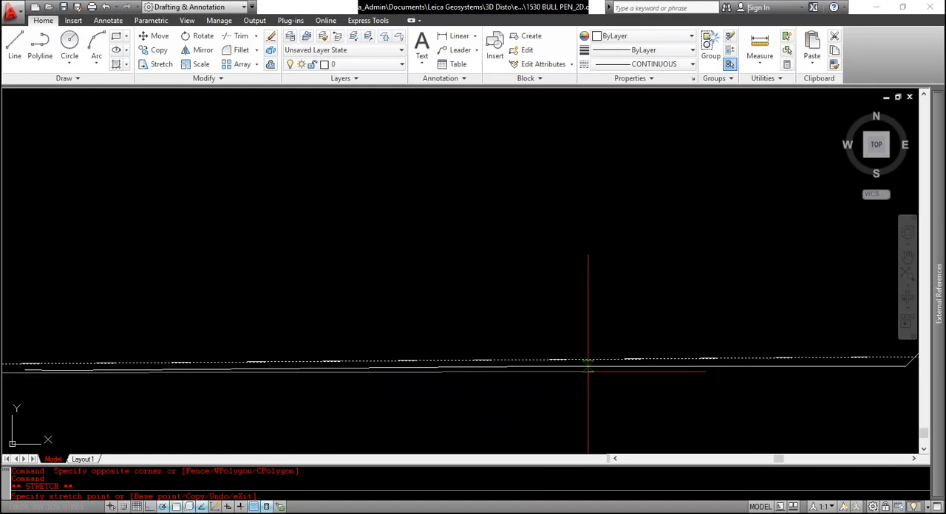
key(Escape)
scroll(547, 354, down, 3)
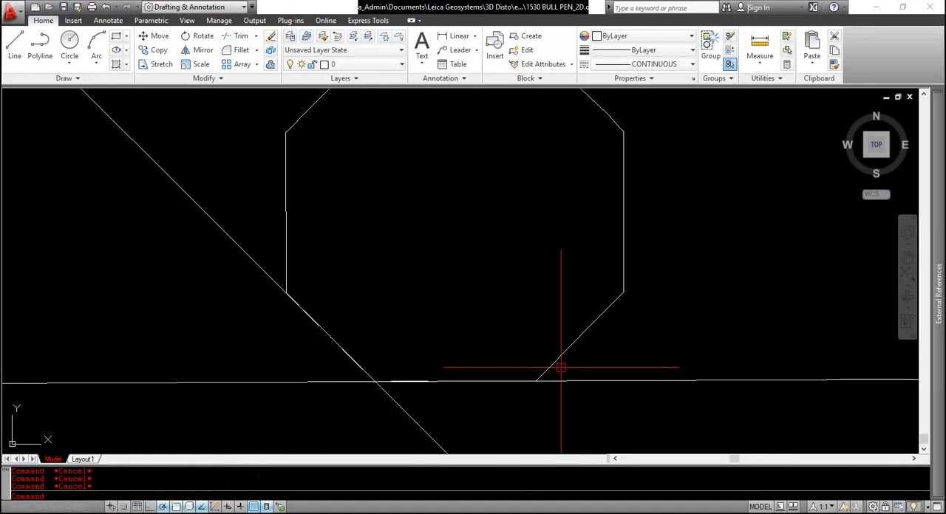
Draw an XLINE construction line along the octagon's lower-right diagonal side
text(xl)
key(Return)
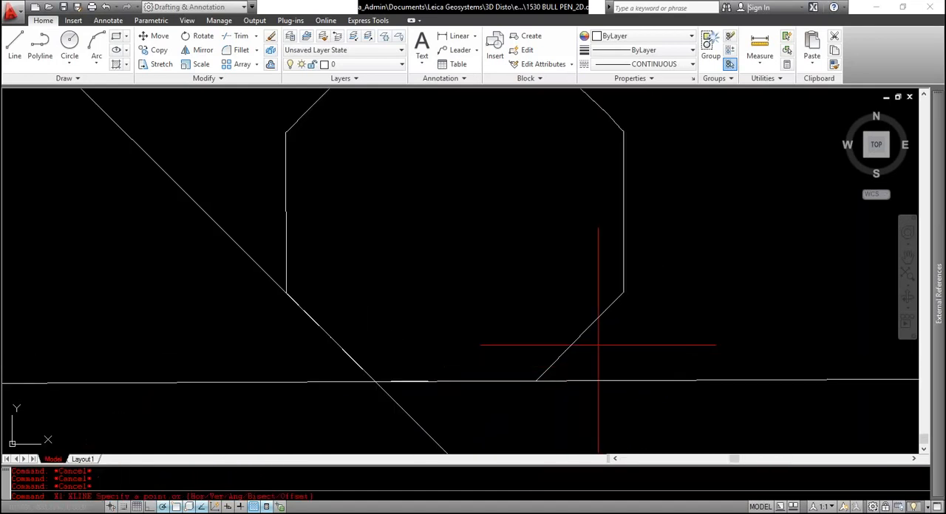
click(560, 357)
click(600, 315)
key(Escape)
scroll(547, 355, up, 5)
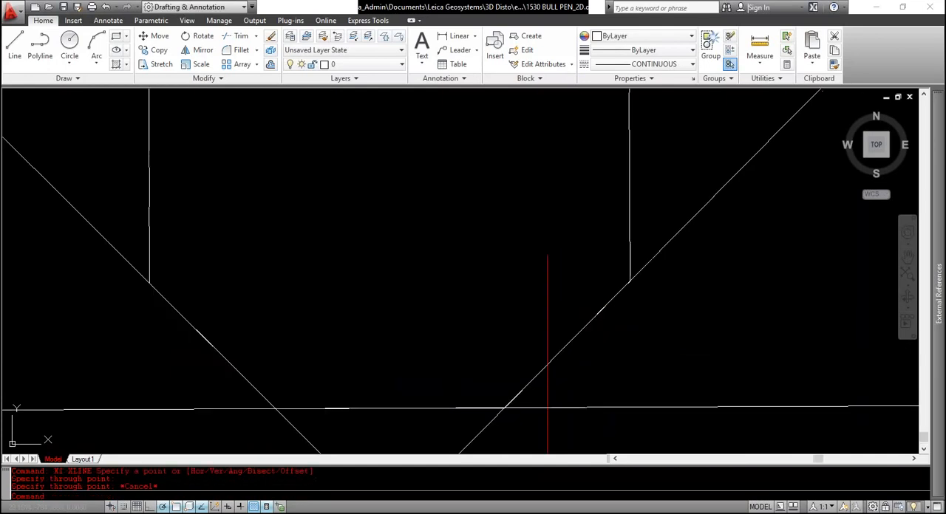
Draw a construction line along the octagon's vertical right side
scroll(451, 366, down, 5)
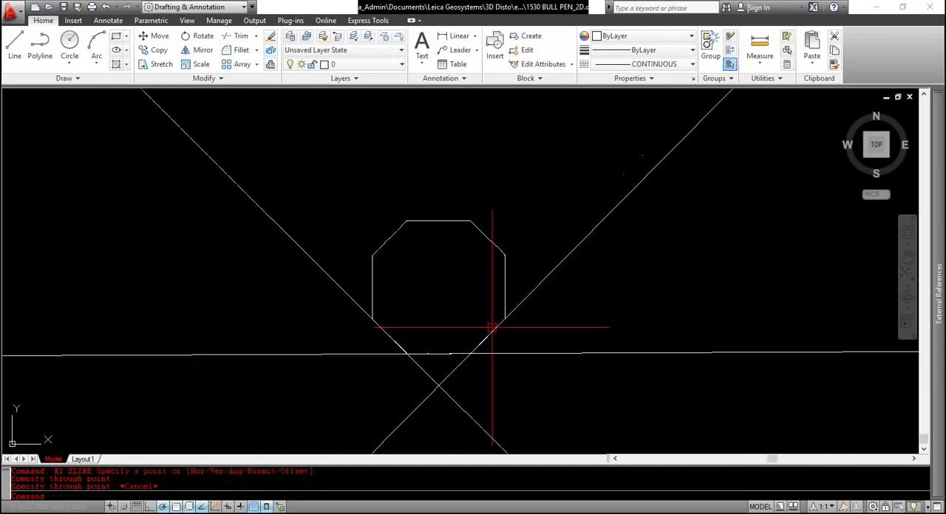
key(Return)
scroll(496, 320, up, 3)
click(503, 303)
click(504, 258)
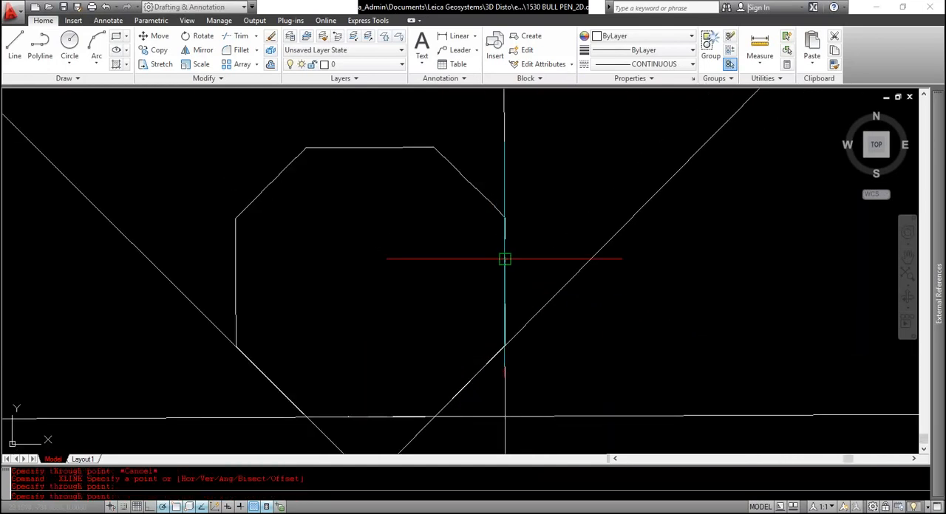
Draw a construction line along the octagon's upper-right diagonal side
middle_drag(459, 201, 490, 301)
click(491, 274)
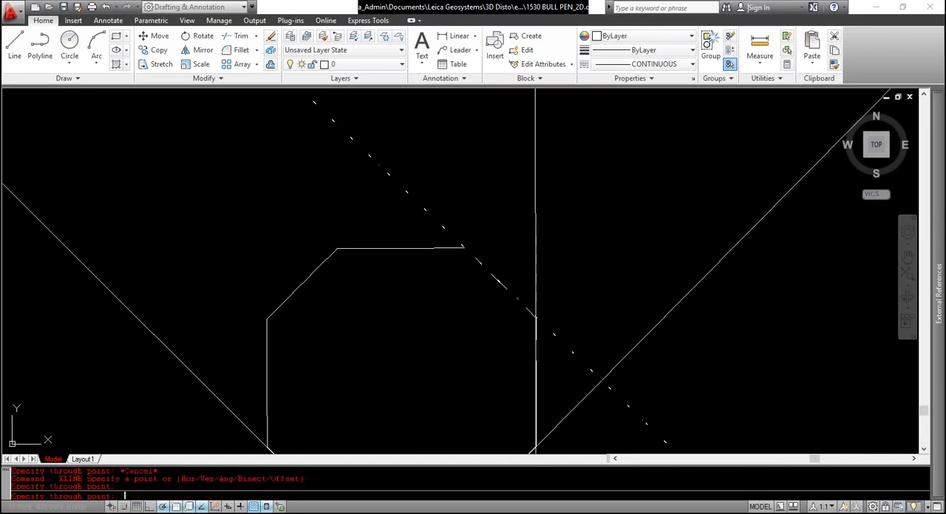
key(Return)
click(442, 248)
mouse_move(442, 248)
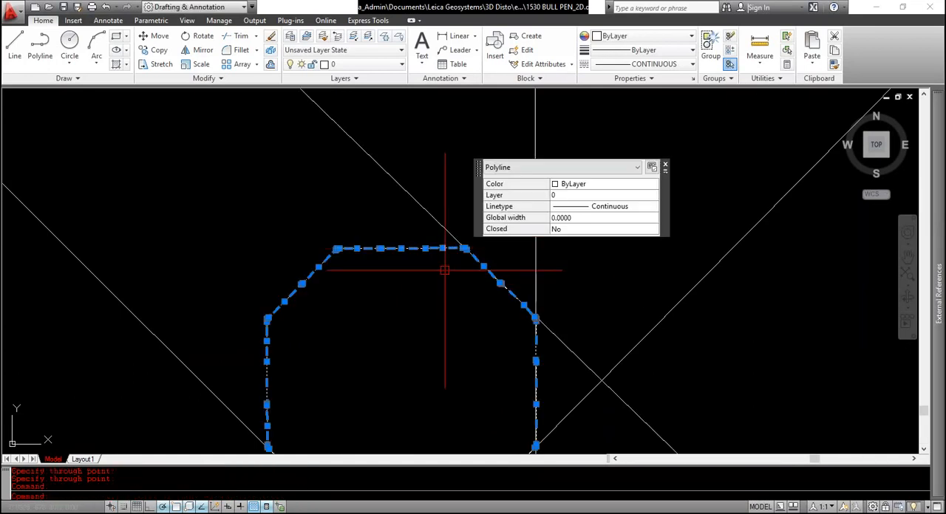
Draw an XLINE construction line along the octagon's horizontal top side
key(Escape)
key(Return)
click(336, 249)
key(Return)
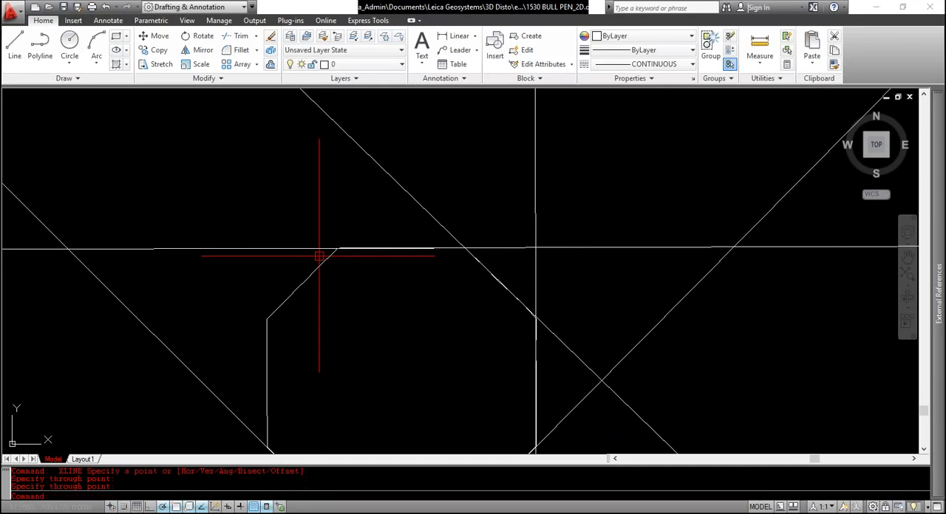
Draw a construction line along the octagon's upper-left diagonal side
key(Return)
click(326, 260)
click(281, 301)
key(Return)
key(Return)
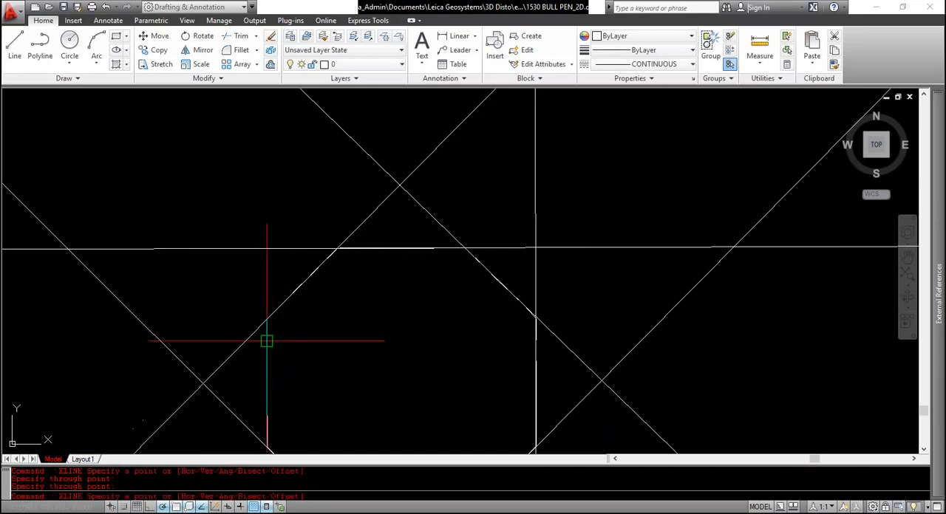
Draw a construction line along the octagon's vertical left side and end the XLINE command
click(266, 340)
click(267, 393)
key(Escape)
scroll(252, 330, down, 3)
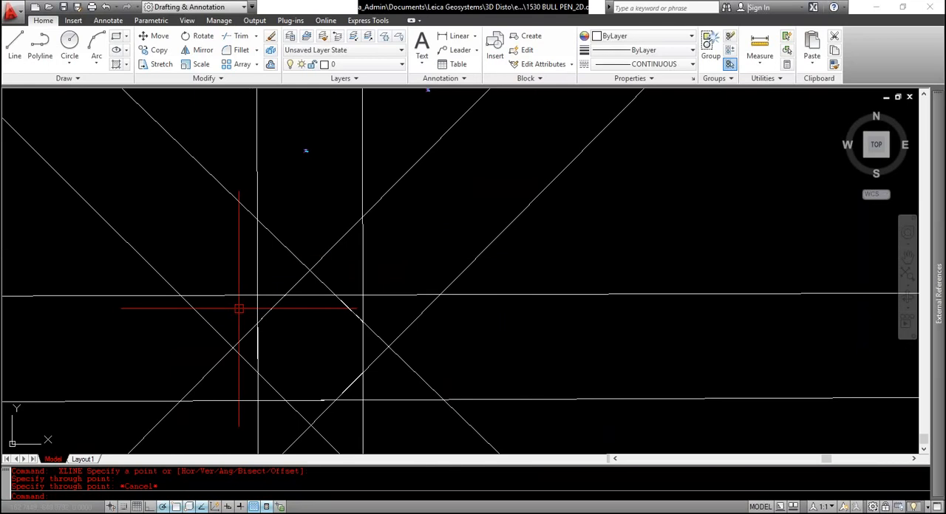
Erase all the construction lines around the octagon, leaving only its polyline outline
click(405, 260)
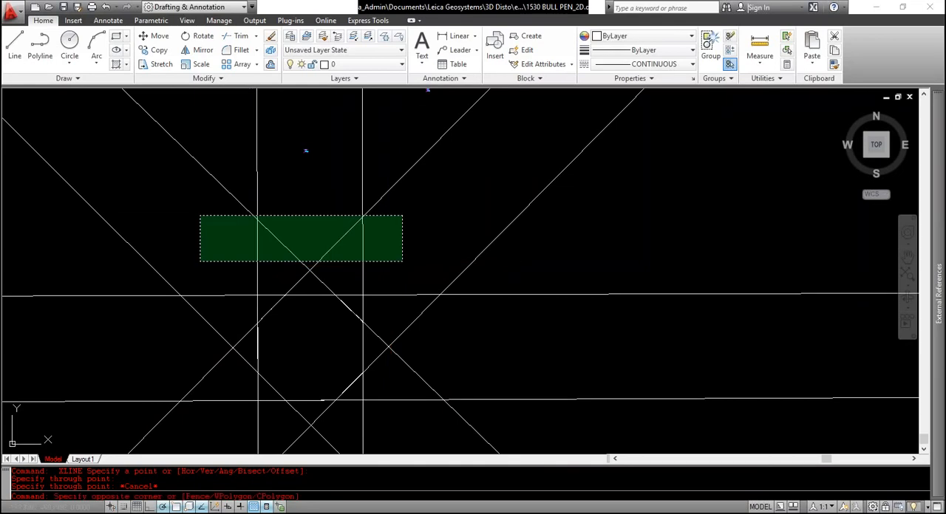
click(201, 217)
key(Delete)
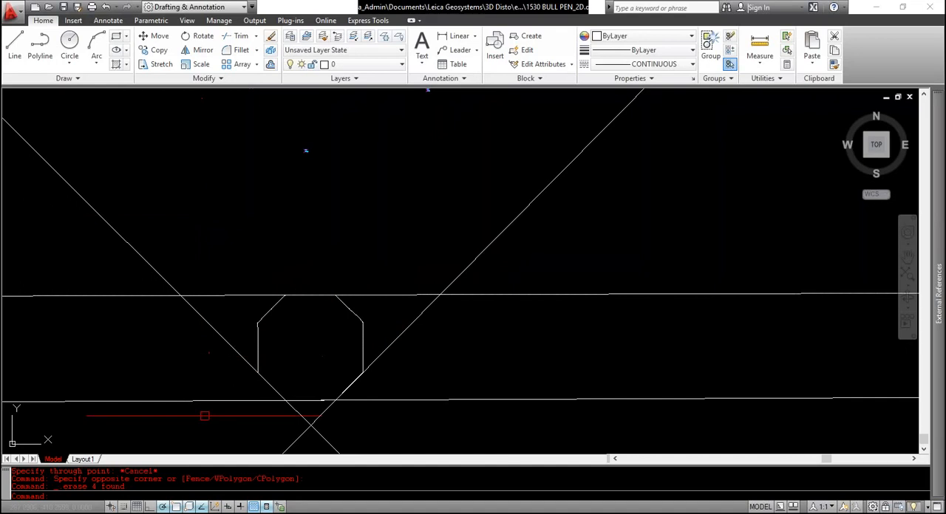
click(201, 416)
click(190, 260)
key(space)
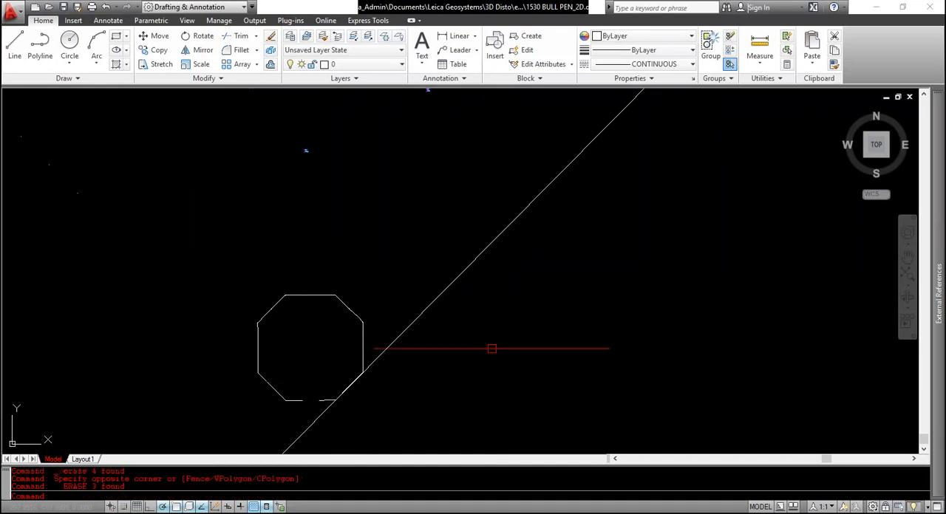
click(492, 349)
click(443, 263)
key(space)
Select the joined octagon polyline to check its outline, and clear the selection again
scroll(322, 377, up, 3)
middle_drag(287, 359, 334, 309)
click(388, 374)
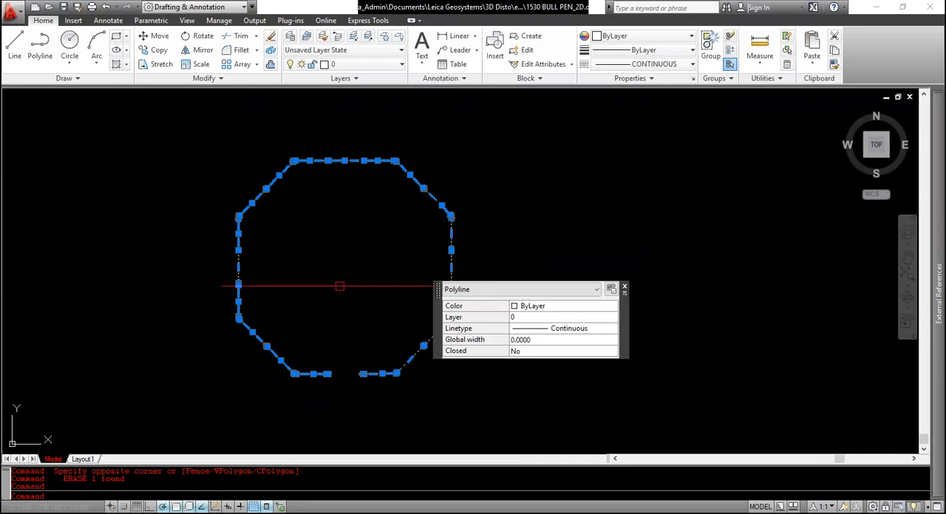
scroll(339, 298, up, 2)
key(Escape)
middle_drag(336, 289, 356, 308)
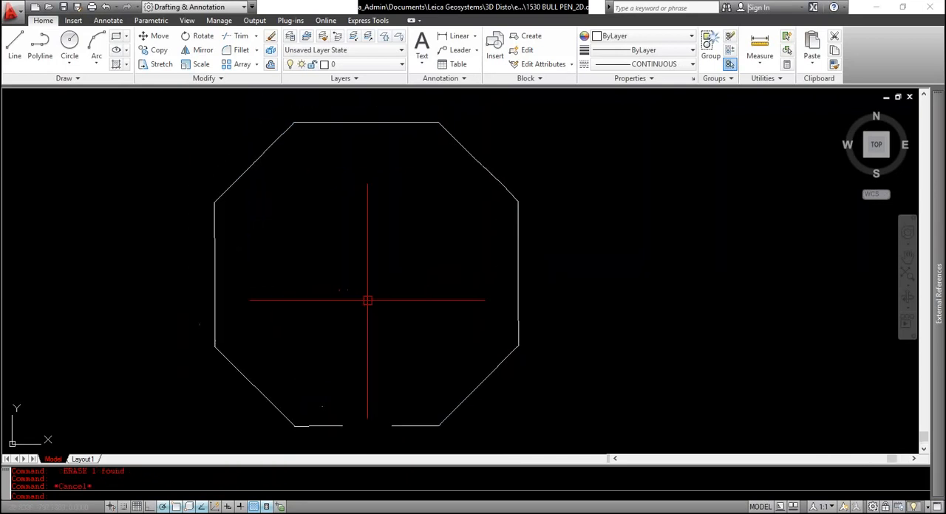
click(368, 301)
click(345, 274)
key(Escape)
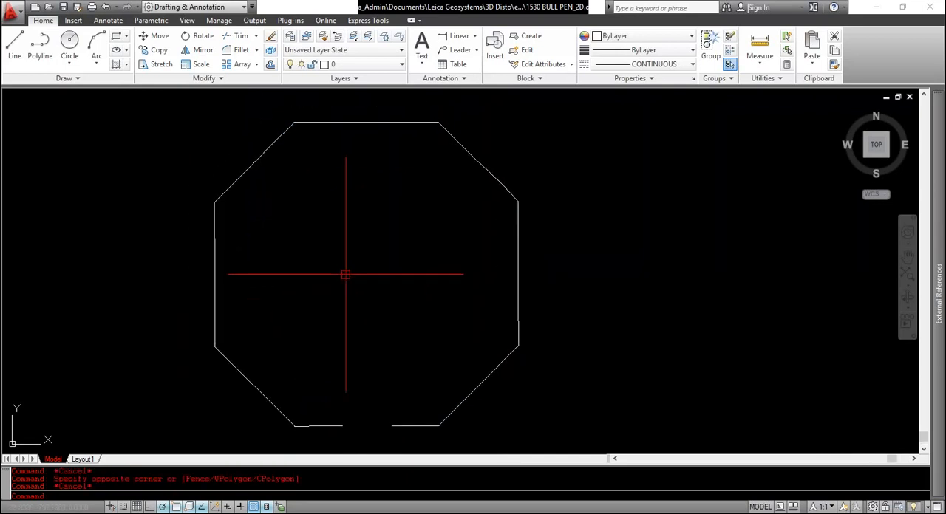
click(339, 266)
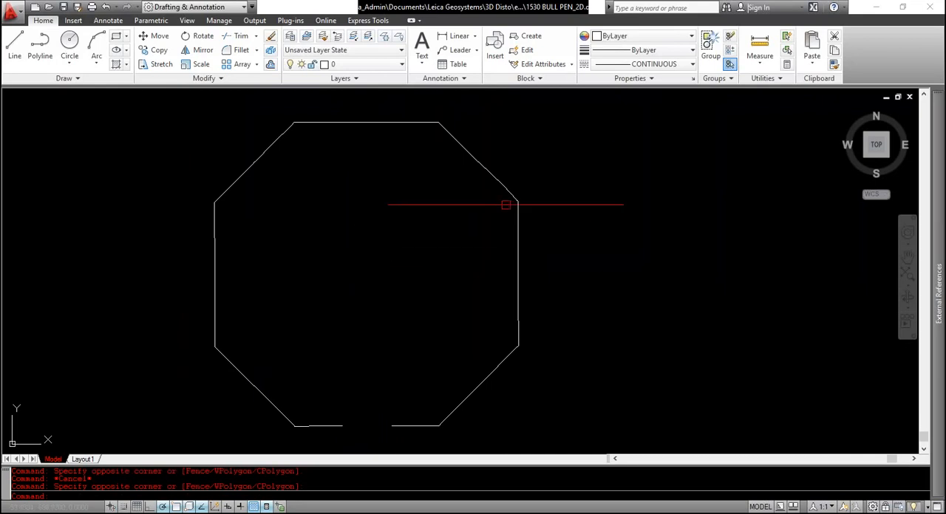
Close 1530 BULL PEN_2D.dxf without saving its changes and keep 1530 BULL PEN_3D.dxf open
click(930, 7)
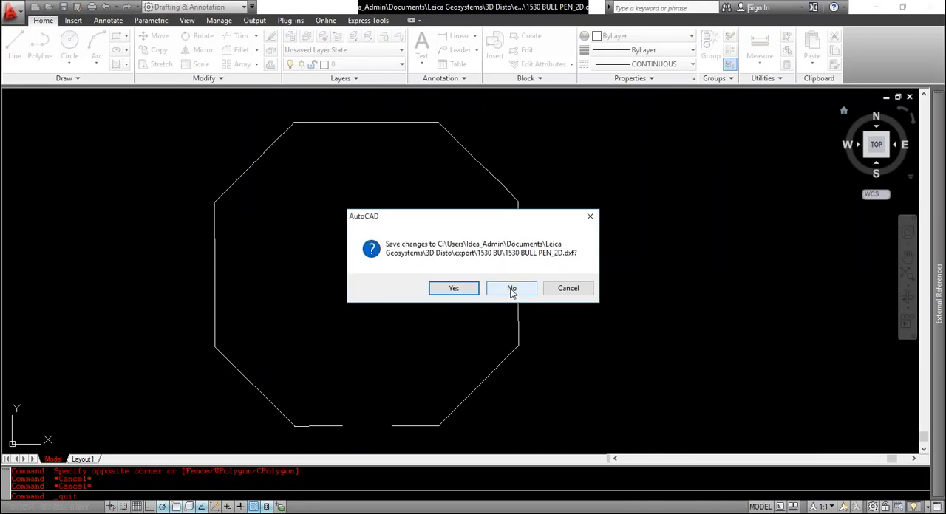
click(511, 289)
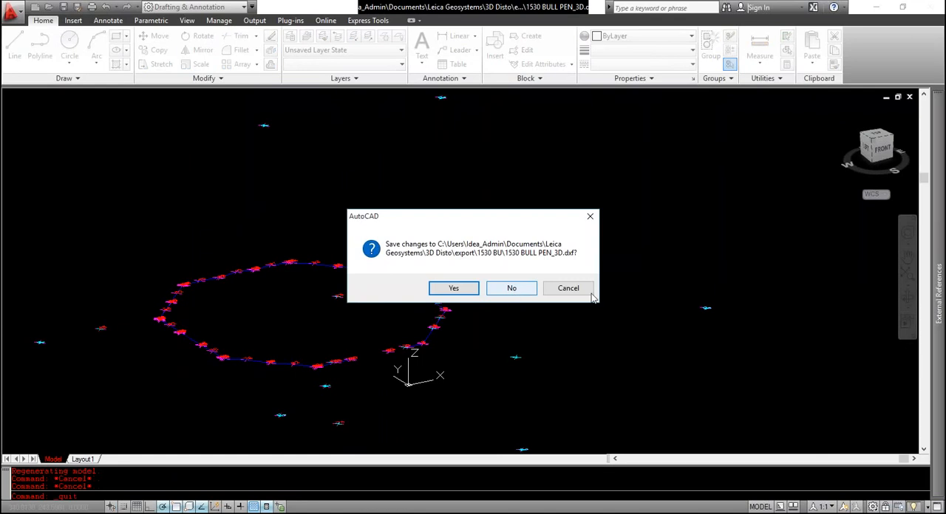
click(550, 290)
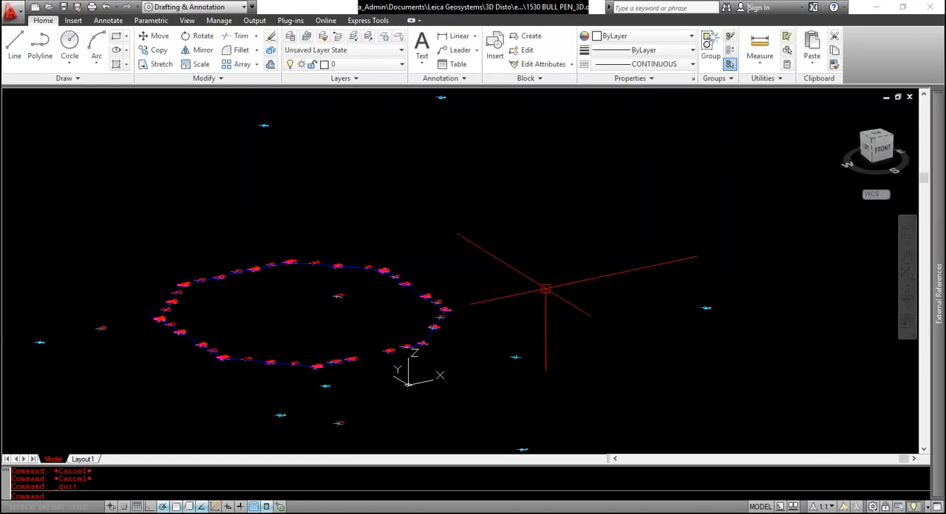
Zoom the 3D drawing to its extents and switch it to the Top view
middle_click(545, 289)
middle_click(546, 289)
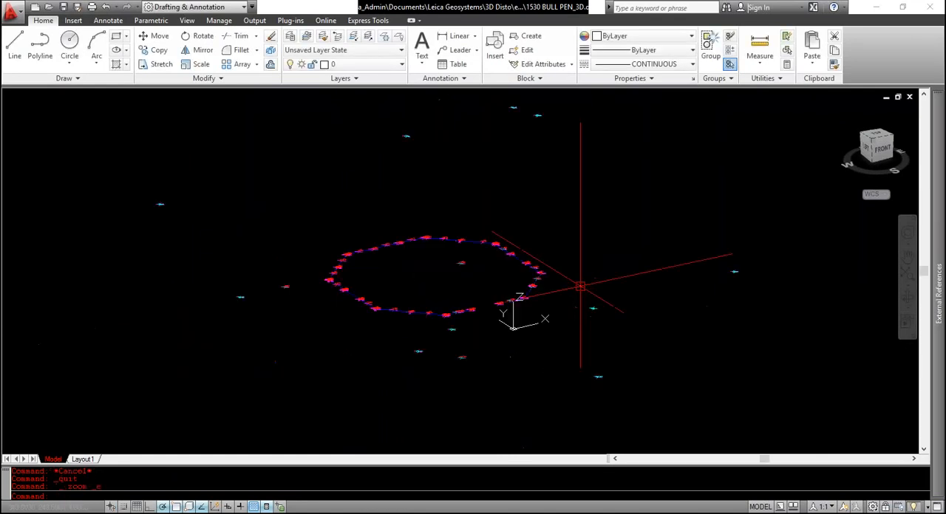
click(635, 281)
click(623, 222)
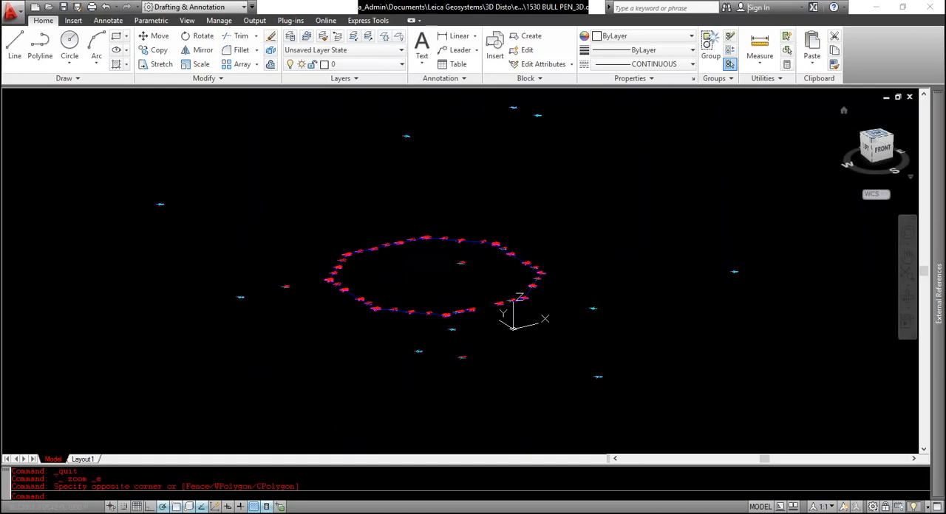
click(877, 137)
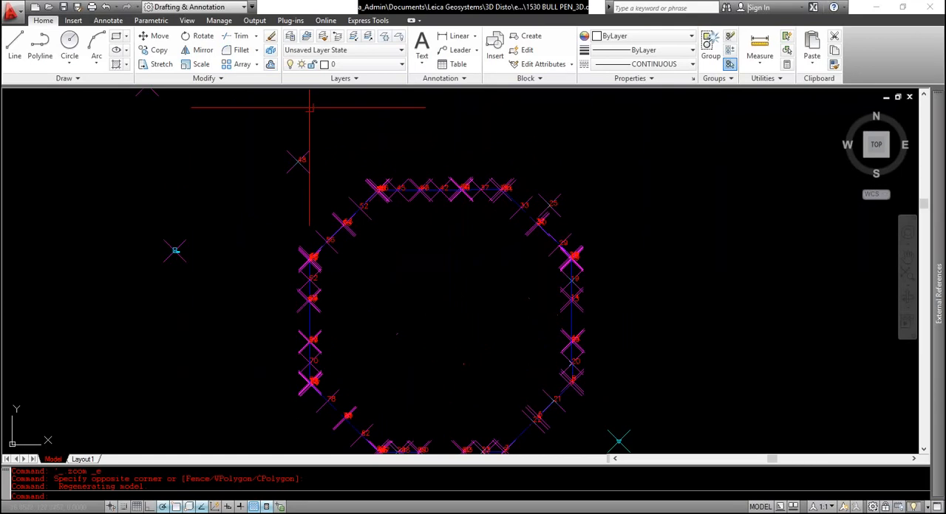
Turn off the layers LEICA_3DDISTO_POINT_ENTITY, LEICA_3DDISTO_POINT and LEICA_3DDISTO_ID
click(336, 64)
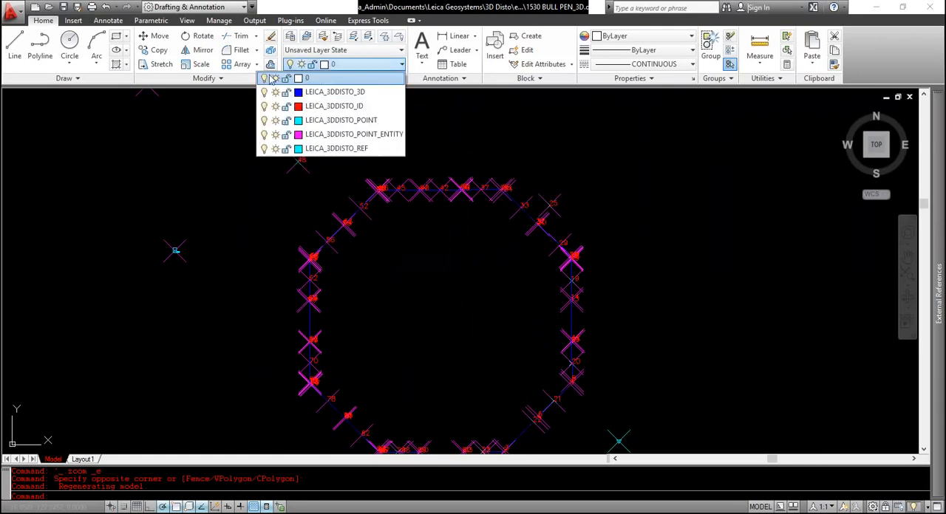
click(264, 136)
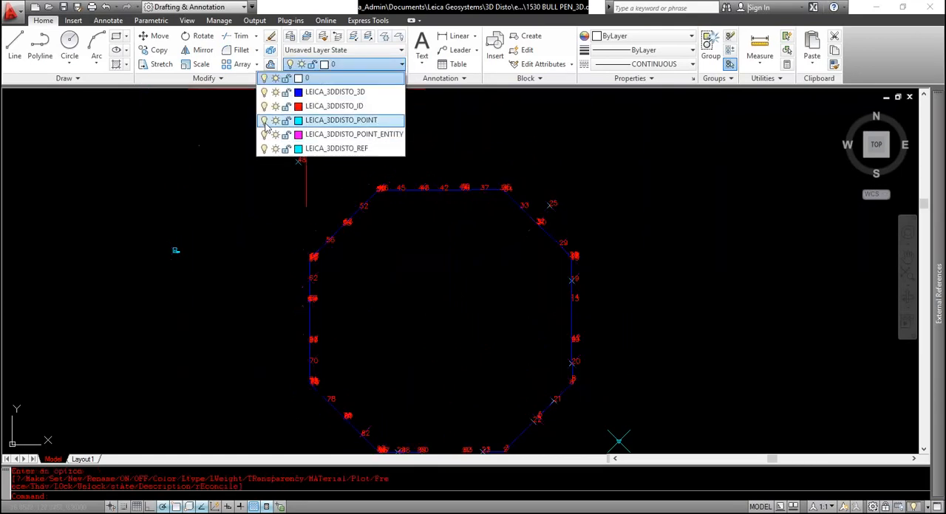
click(265, 120)
click(265, 106)
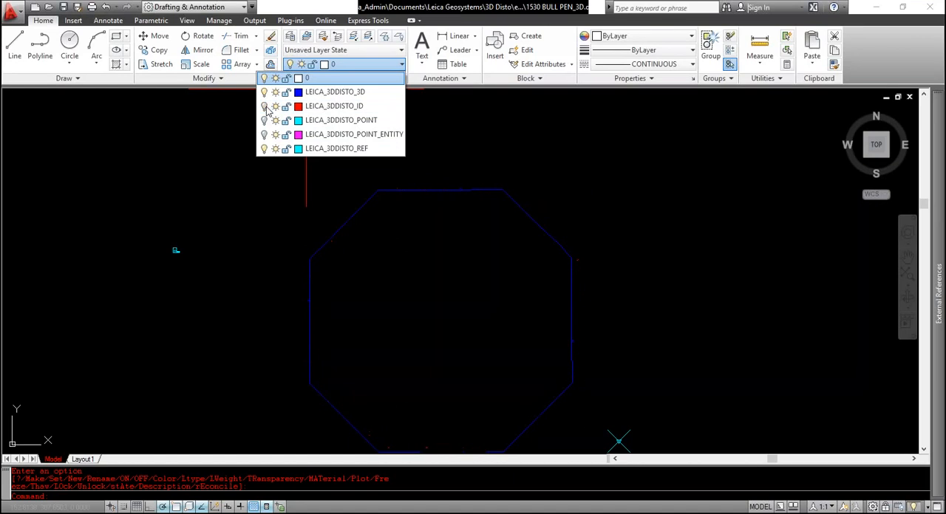
click(372, 271)
click(390, 283)
Copy all the octagon's lines 800 units straight down, clear of the measured points
scroll(368, 218, down, 5)
click(329, 185)
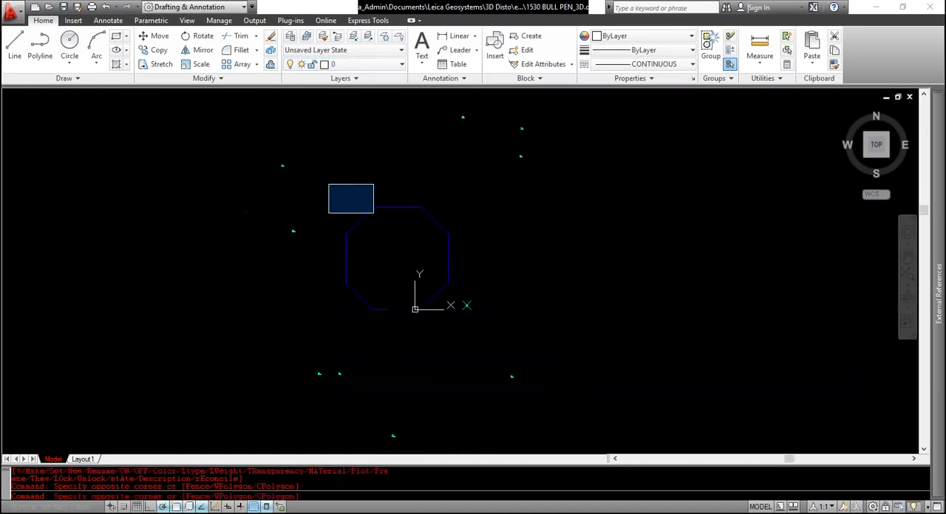
click(471, 328)
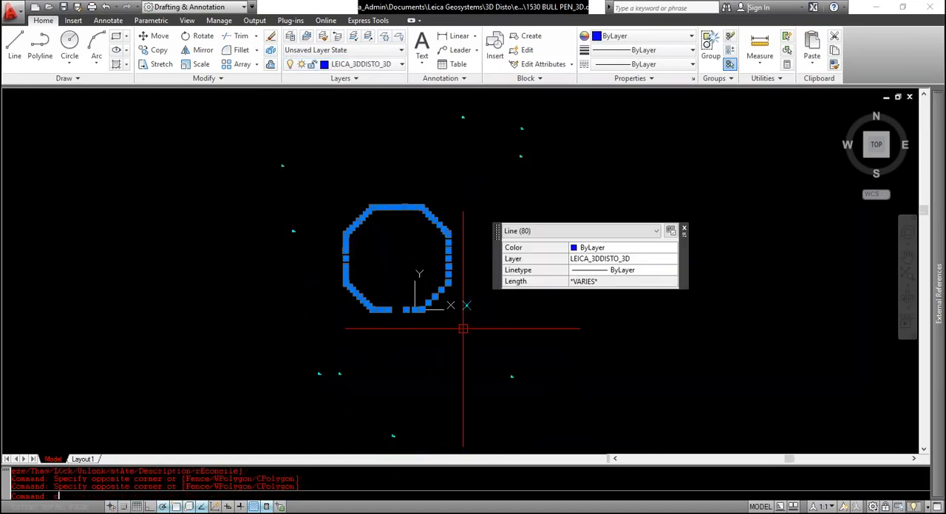
text(co)
key(Return)
scroll(443, 310, down, 3)
click(416, 280)
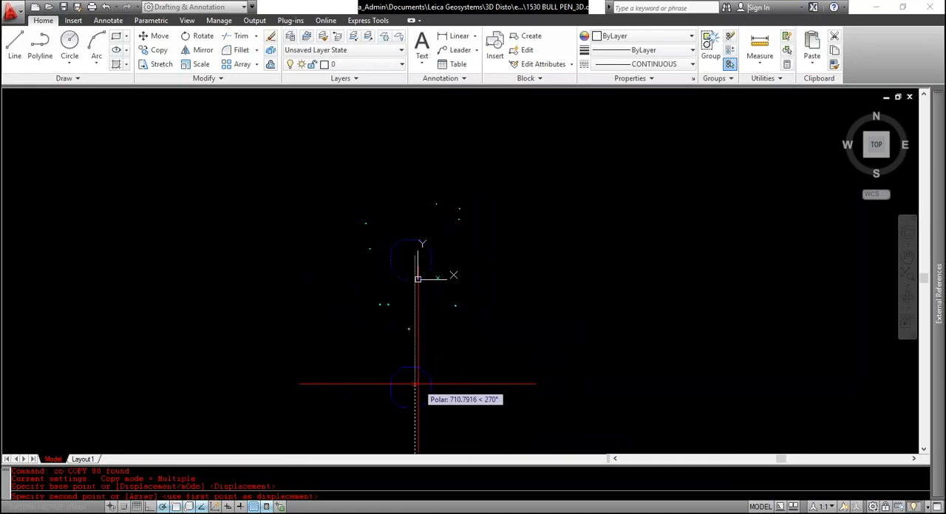
text(800)
key(Return)
key(Escape)
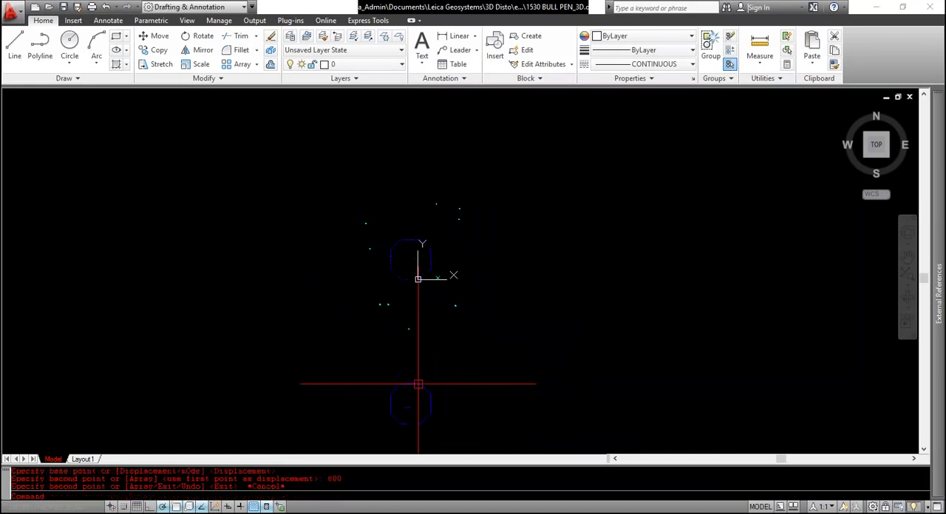
scroll(420, 382, up, 3)
key(Escape)
key(Escape)
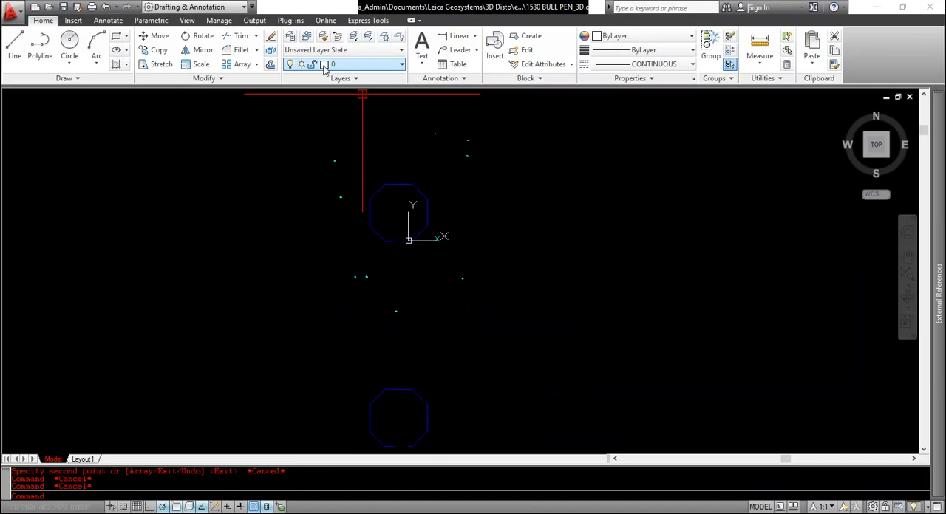
Turn the layers LEICA_3DDISTO_ID, LEICA_3DDISTO_POINT and LEICA_3DDISTO_POINT_ENTITY back on
click(347, 64)
click(264, 108)
click(263, 121)
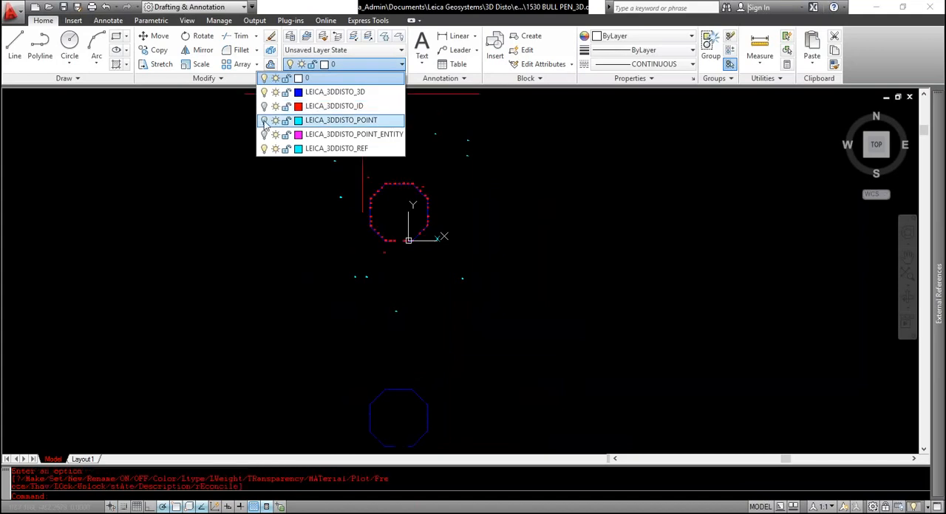
click(263, 135)
click(312, 309)
middle_drag(312, 309, 301, 284)
Erase the short stray lines on the copied octagon's vertical right side
scroll(388, 360, up, 4)
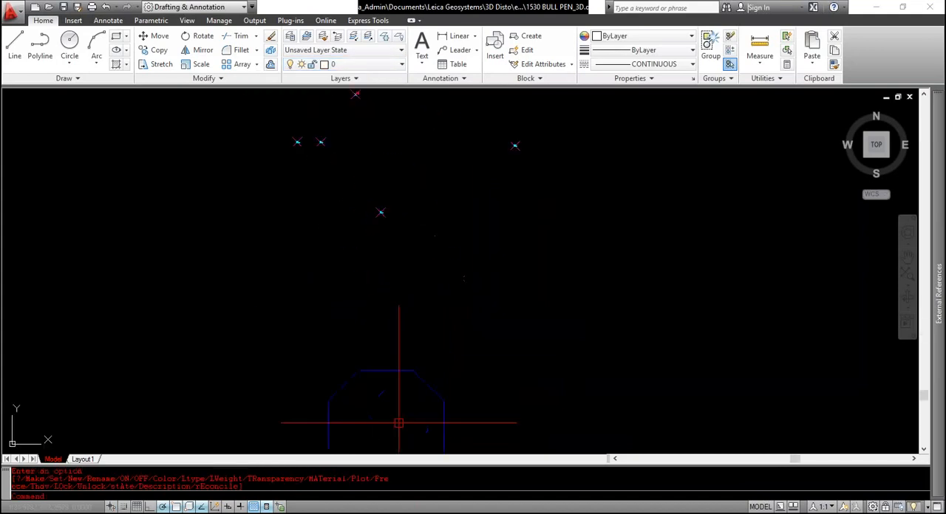
middle_drag(399, 425, 375, 230)
scroll(385, 196, up, 2)
scroll(459, 230, up, 6)
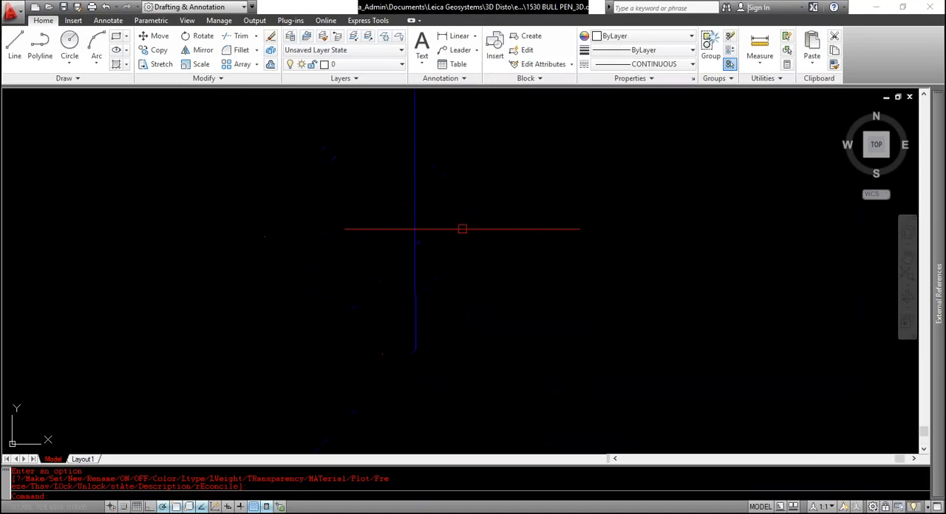
click(402, 230)
click(431, 257)
key(Delete)
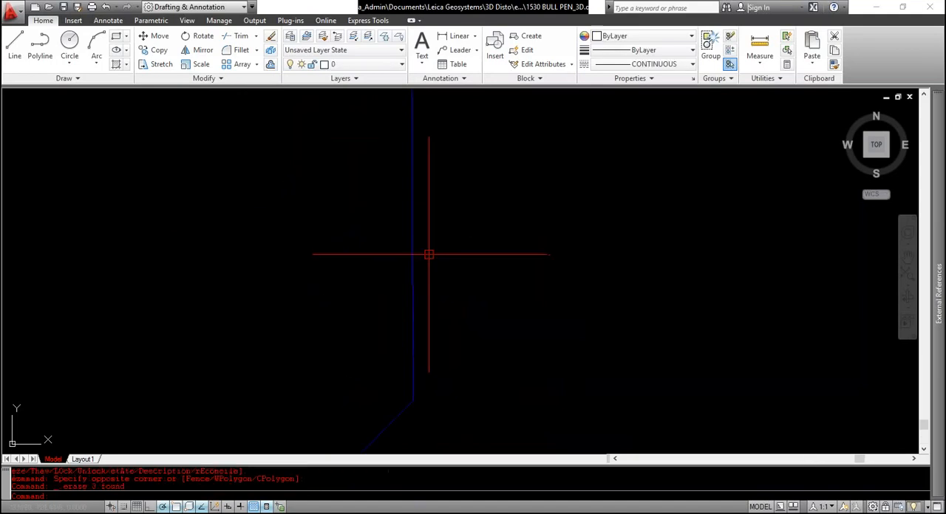
Erase the short stray lines on the copied octagon's vertical left side
scroll(429, 254, down, 4)
middle_drag(29, 242, 295, 242)
scroll(299, 230, up, 4)
scroll(302, 214, up, 1)
click(313, 175)
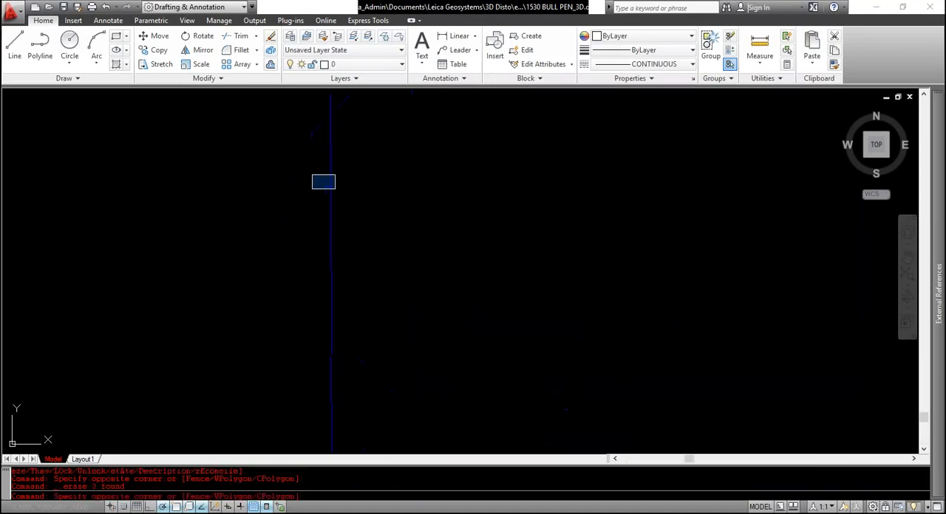
click(342, 199)
key(Delete)
Erase the short stray lines on the copied octagon's horizontal top side
scroll(341, 214, down, 4)
middle_drag(382, 207, 273, 311)
scroll(273, 310, down, 3)
scroll(386, 206, up, 3)
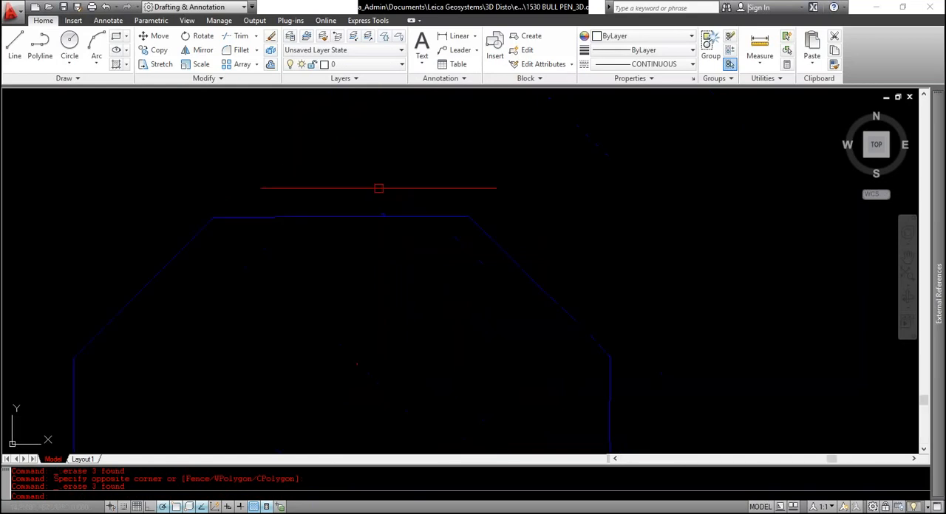
click(369, 195)
click(392, 234)
key(Delete)
Run PEDIT with the Multiple option on all segments of the copied octagon and convert them to polylines
scroll(379, 210, down, 4)
scroll(383, 300, up, 3)
middle_drag(331, 331, 317, 258)
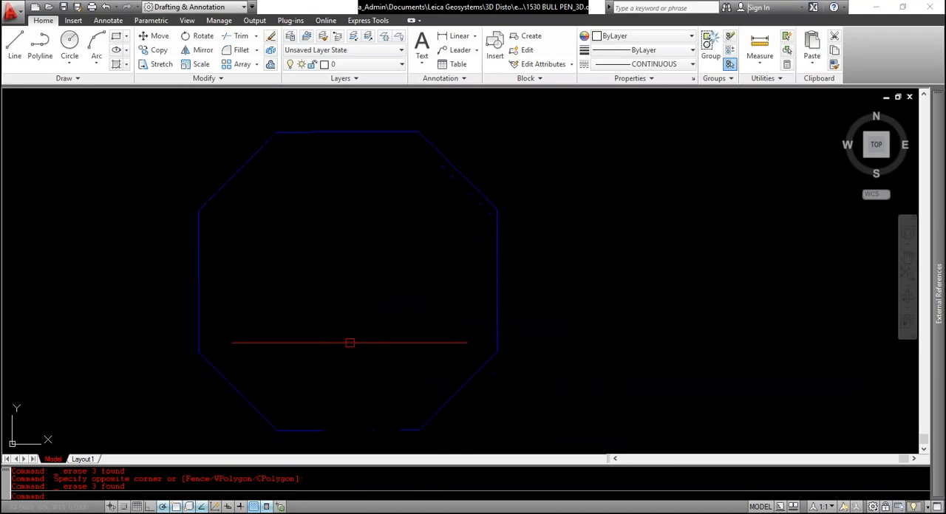
text(pedit)
key(Return)
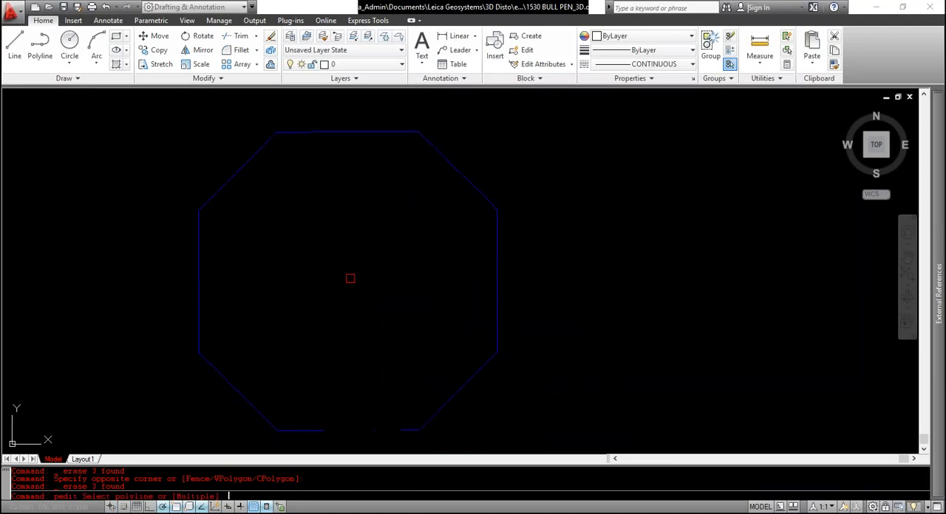
scroll(244, 294, down, 2)
text(m)
key(Return)
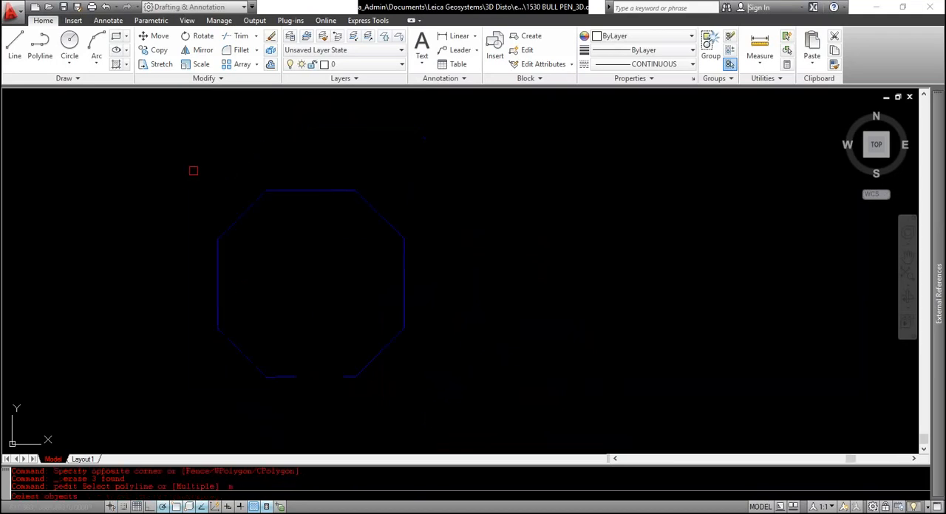
click(193, 168)
click(492, 399)
key(Return)
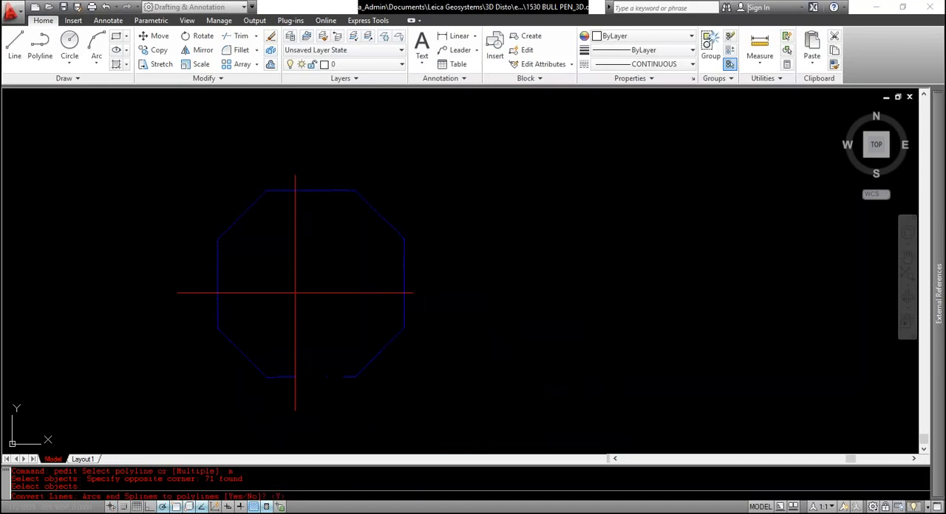
text(y)
key(Return)
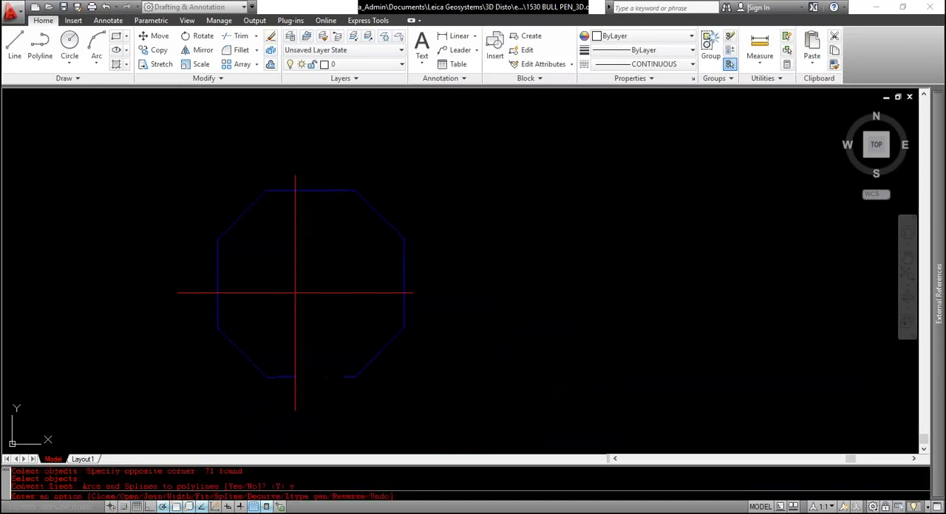
Try to join the octagon's polylines within PEDIT using the default fuzz distance of 0.0000
text(j)
key(Return)
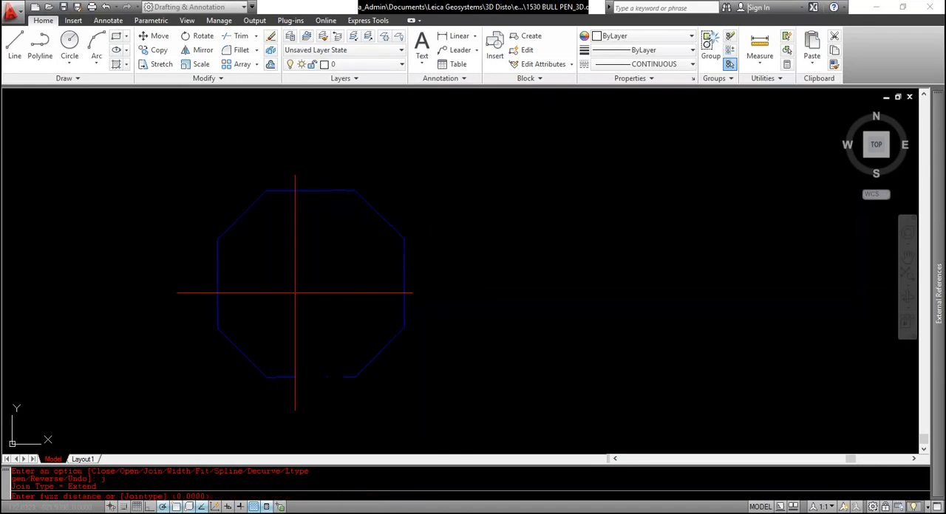
key(Return)
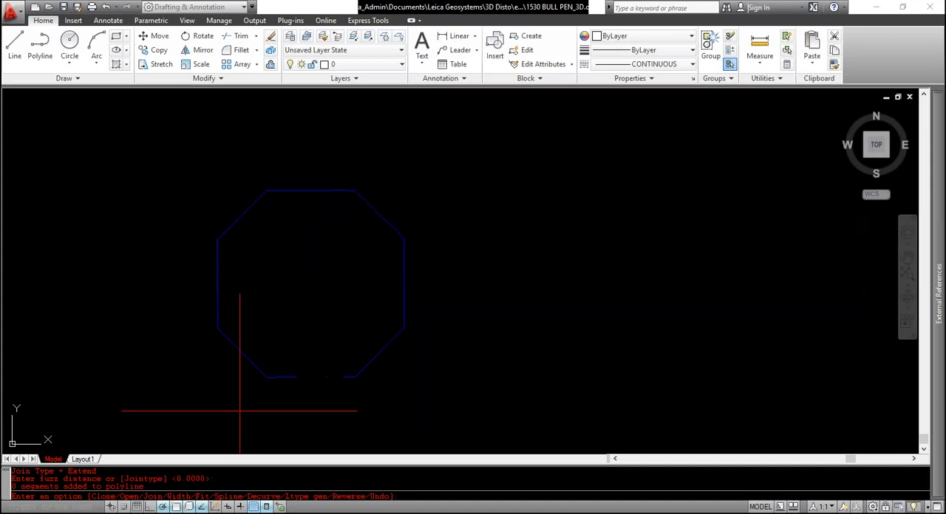
key(Return)
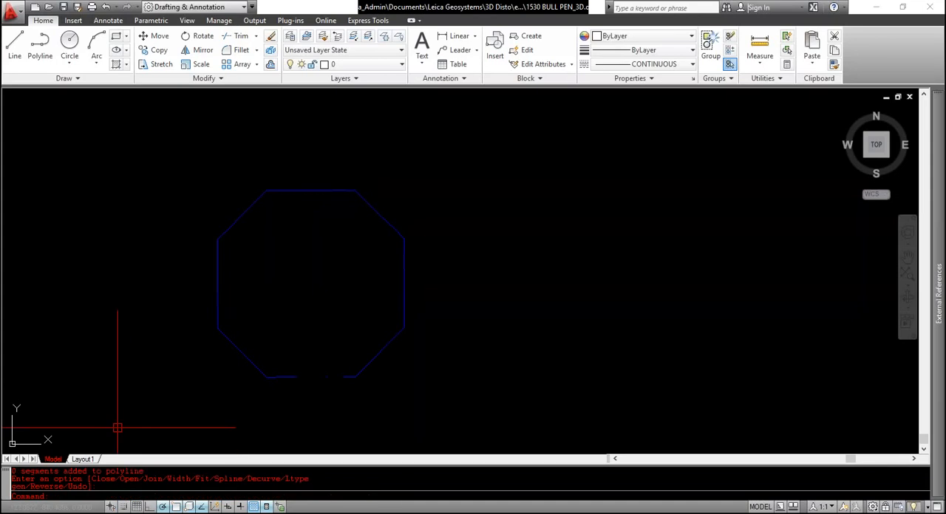
Check individual segments on the octagon's left and diagonal sides to see whether they form one polyline
click(240, 354)
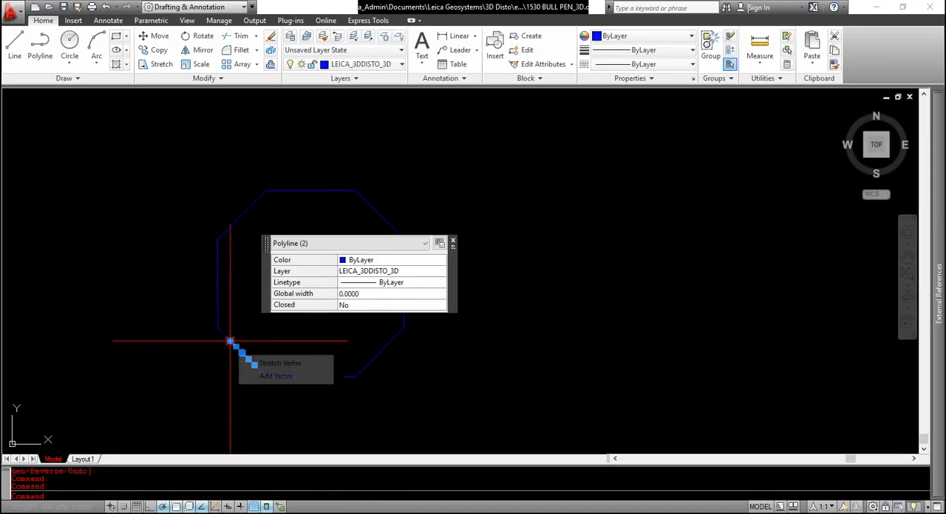
key(Escape)
click(218, 263)
key(Escape)
click(220, 248)
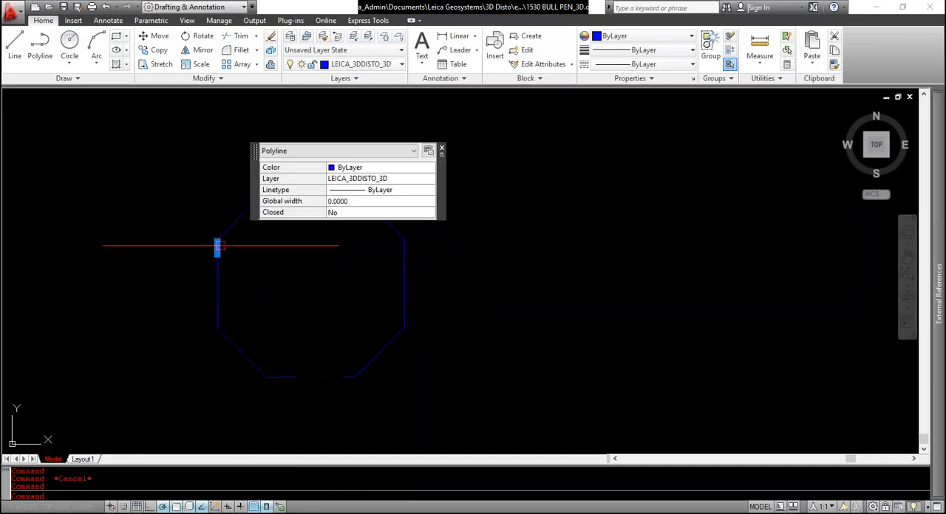
key(Escape)
click(233, 234)
click(209, 221)
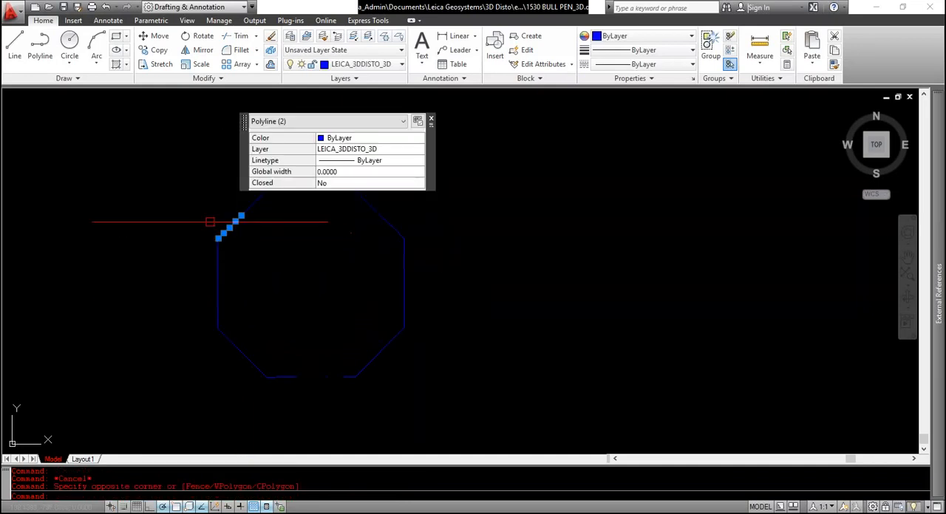
key(Escape)
click(255, 205)
click(239, 224)
key(Escape)
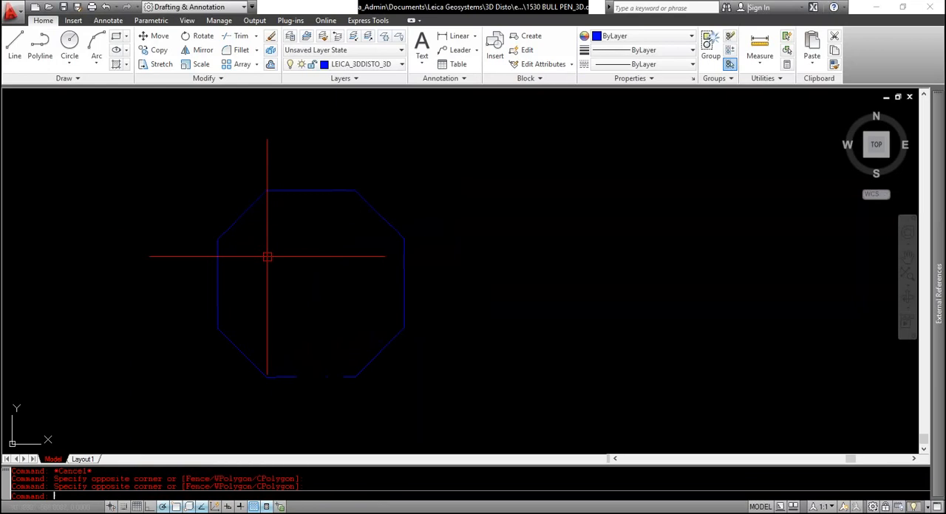
Join all segments of the copied octagon with the JOIN command
text(join)
key(Return)
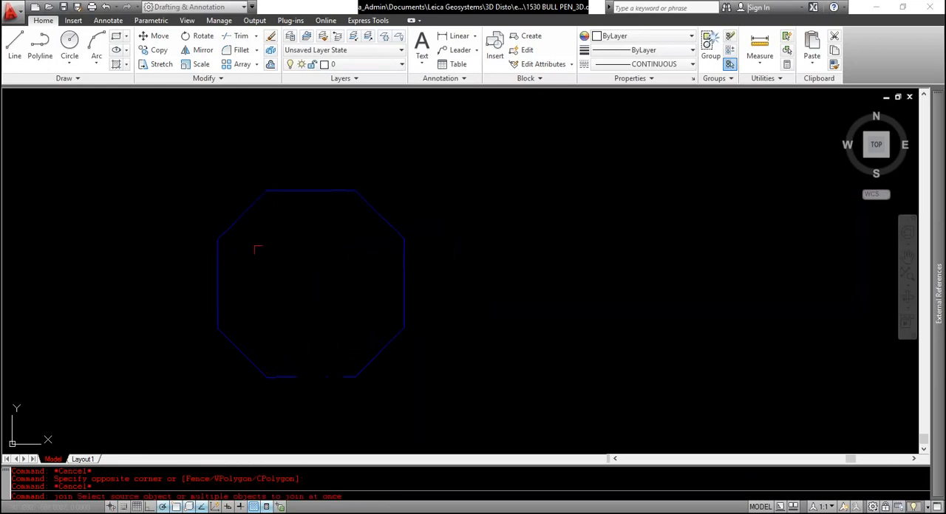
click(178, 172)
click(474, 417)
key(Return)
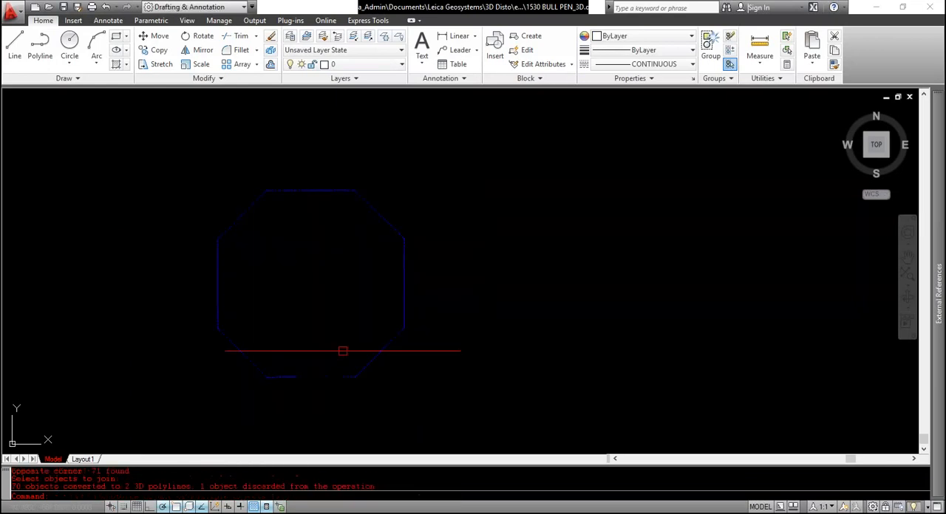
Check how far the joined polylines extend around each half of the octagon
click(383, 353)
key(Escape)
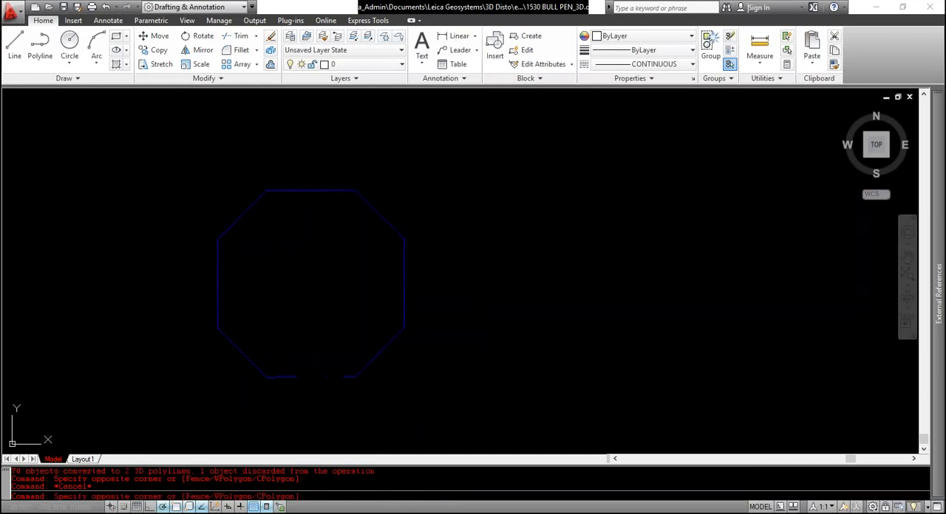
click(279, 191)
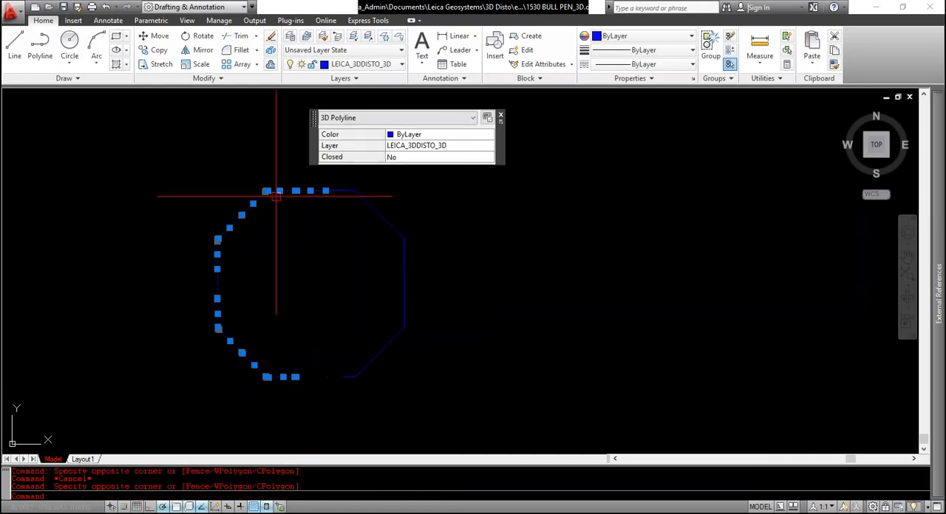
key(Escape)
click(331, 192)
key(Escape)
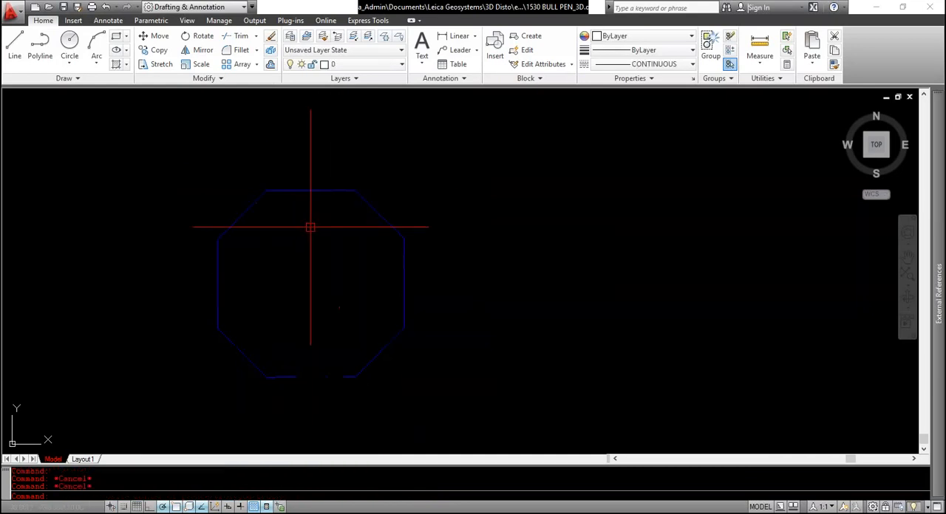
key(Escape)
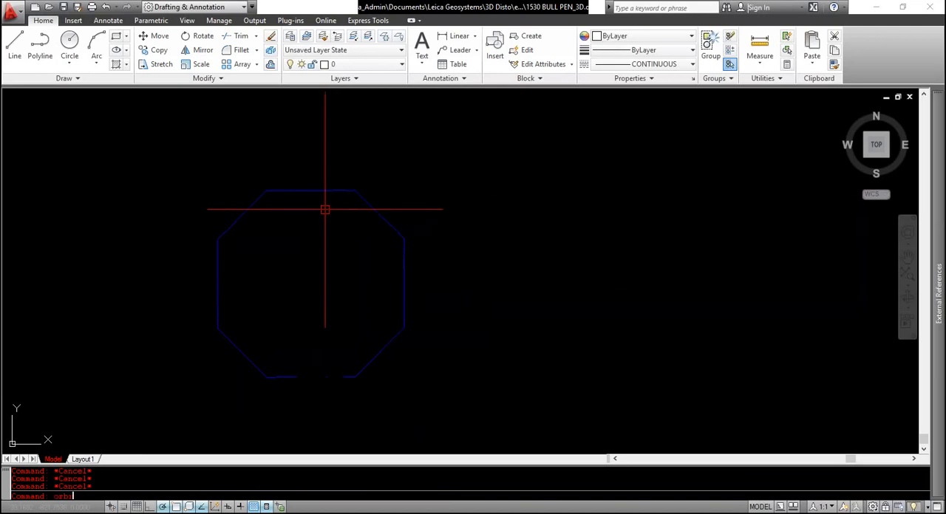
Orbit the drawing to a low front angle and examine the elevation differences along the joined octagon
text(it)
key(Return)
drag(296, 290, 325, 177)
key(Escape)
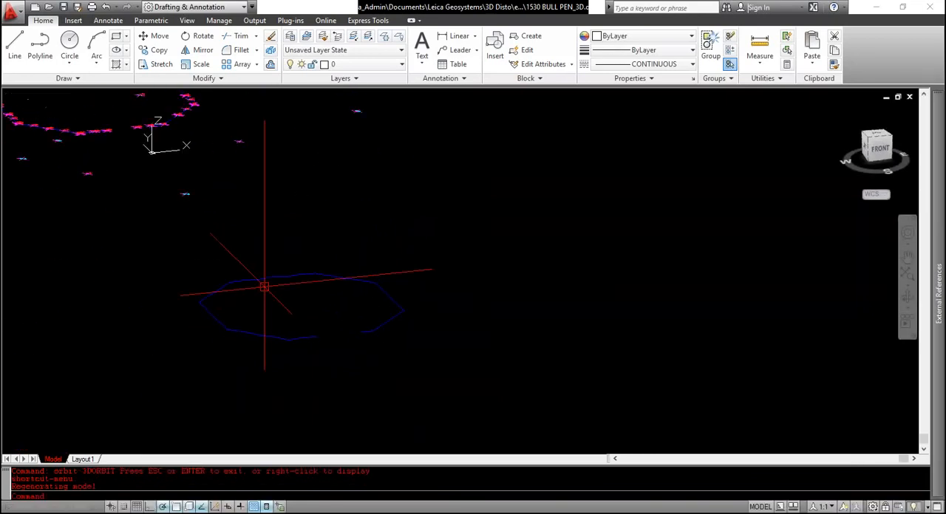
scroll(264, 287, up, 6)
key(Escape)
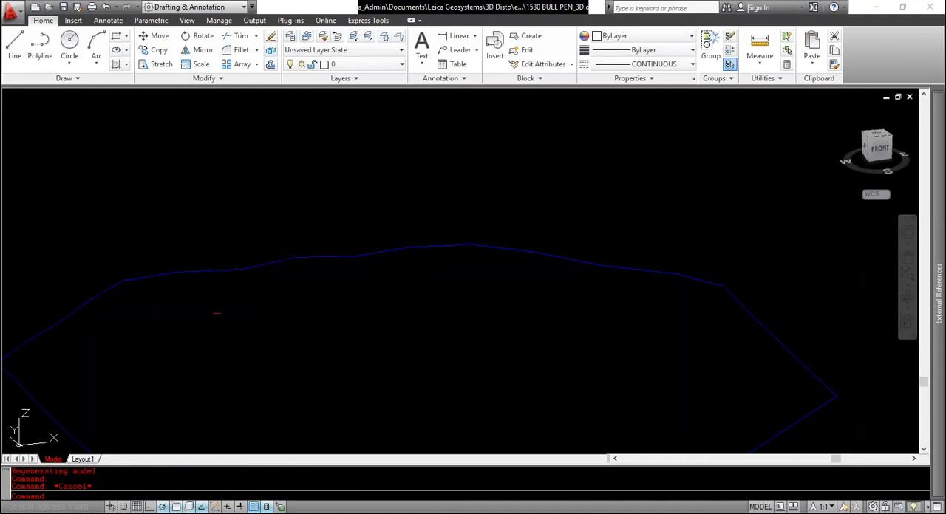
scroll(291, 215, down, 3)
click(228, 215)
key(Escape)
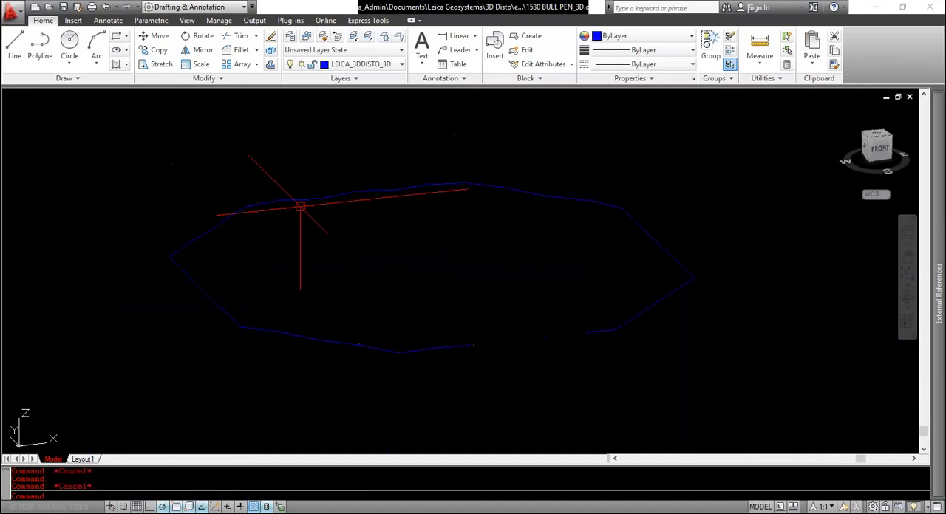
scroll(300, 207, up, 4)
scroll(387, 224, down, 2)
middle_drag(418, 308, 353, 267)
scroll(340, 243, down, 2)
key(Escape)
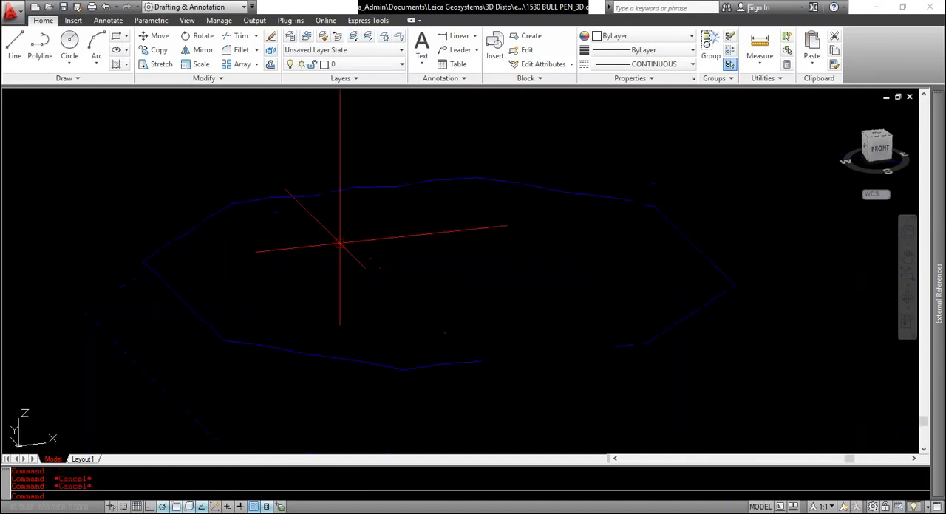
Orbit the octagon to a slightly higher front angle to examine its uneven edges
text(orbit)
key(Return)
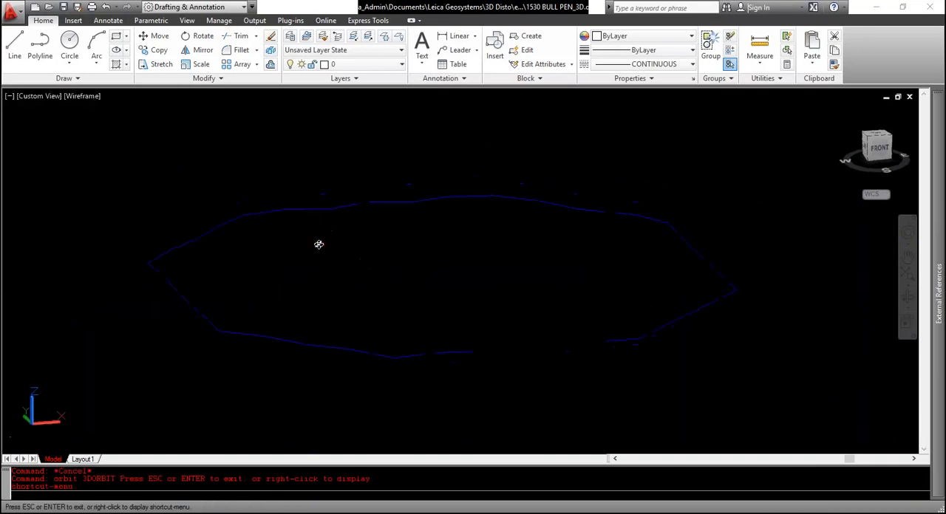
drag(318, 244, 327, 272)
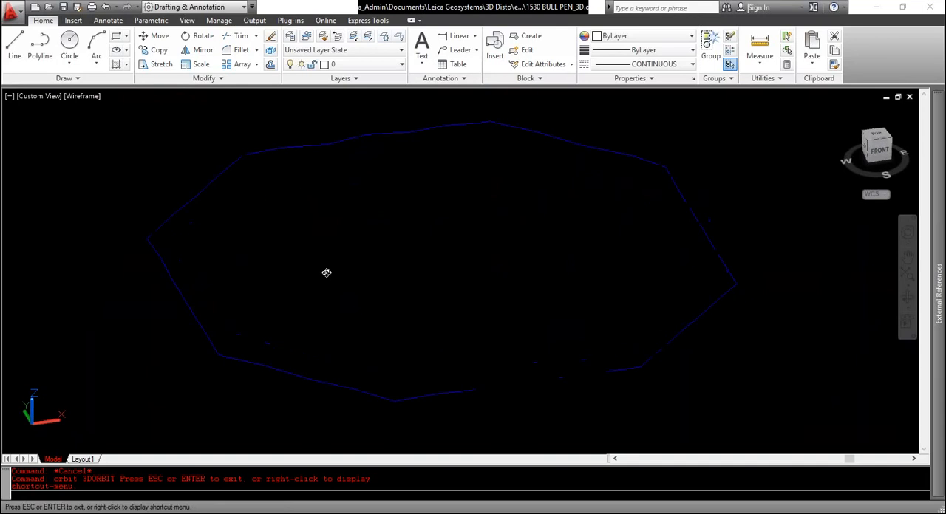
key(Escape)
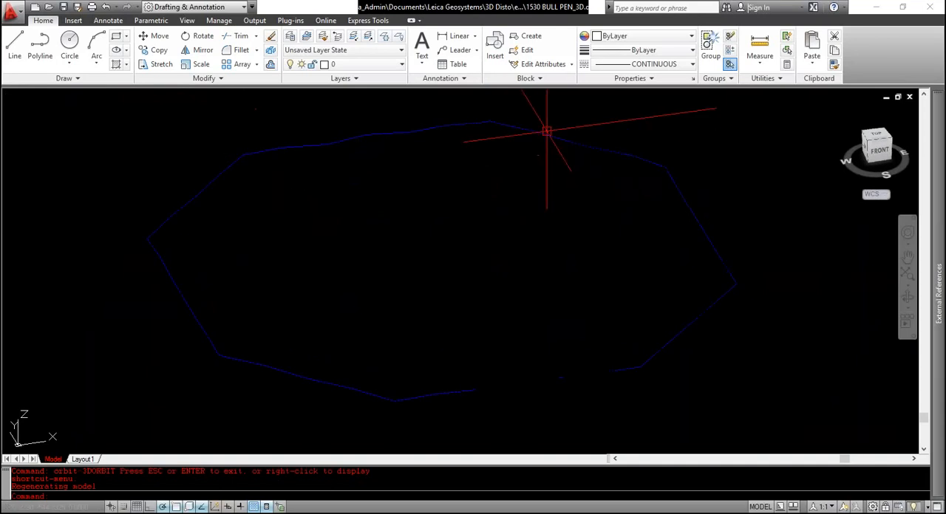
Return to the top view and flatten the whole copied octagon to 2D without removing hidden lines
click(878, 139)
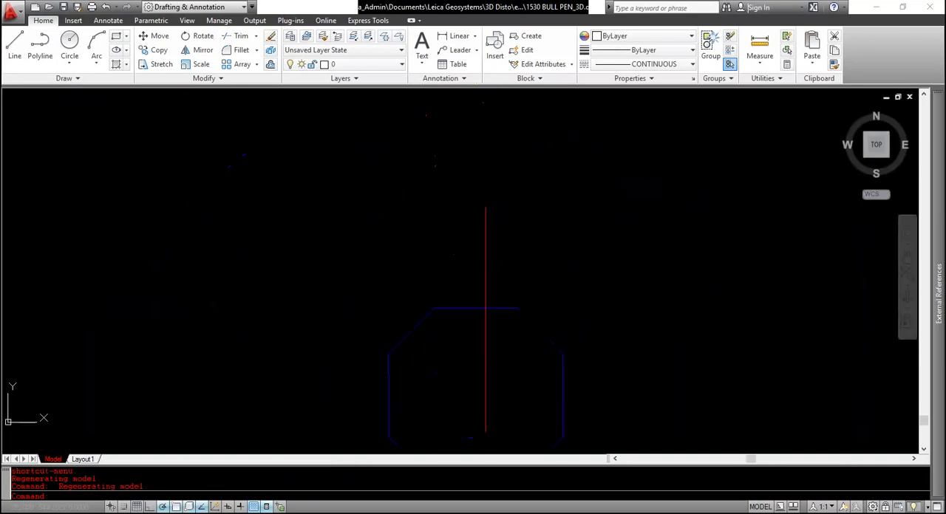
click(243, 148)
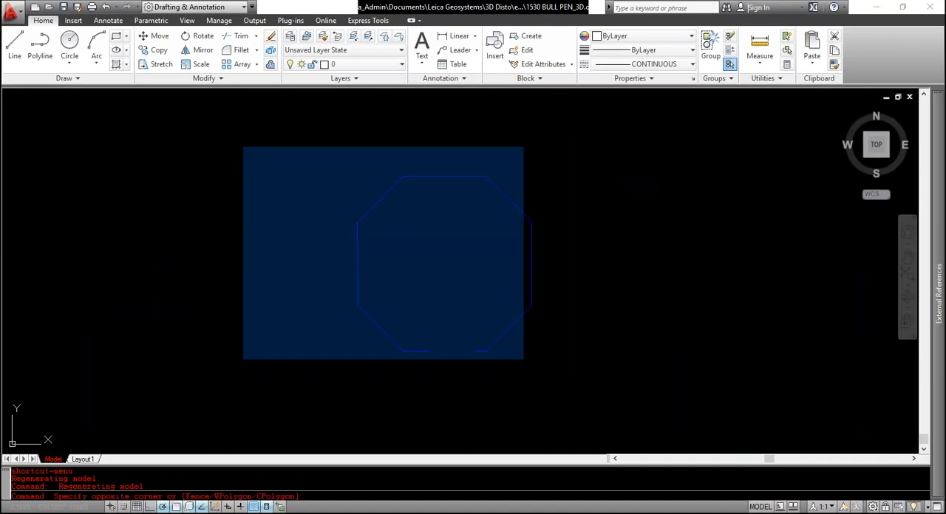
key(Escape)
key(Escape)
key(Escape)
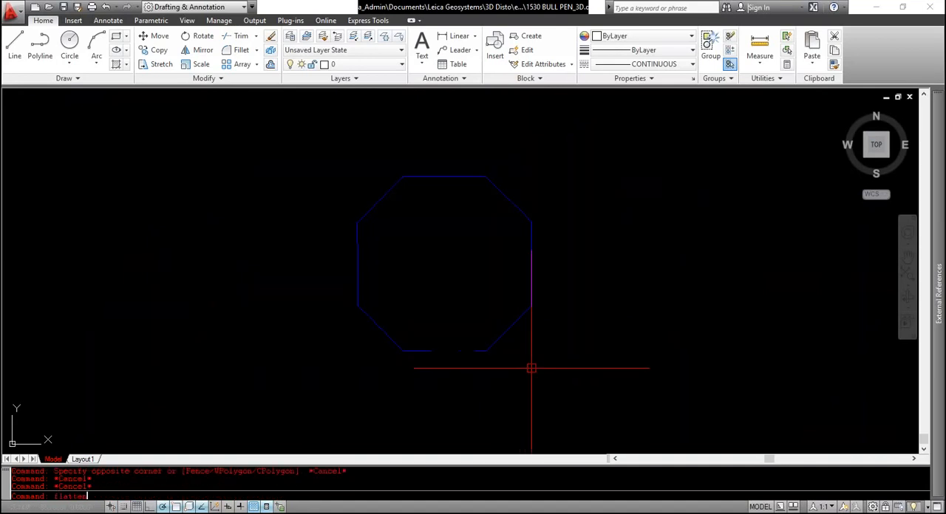
text(flatten)
key(Return)
click(578, 371)
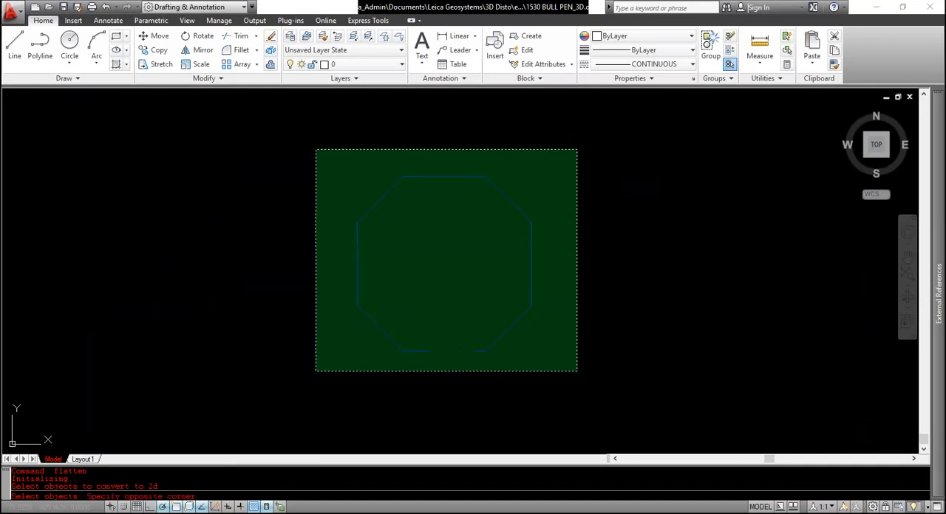
click(309, 152)
key(Return)
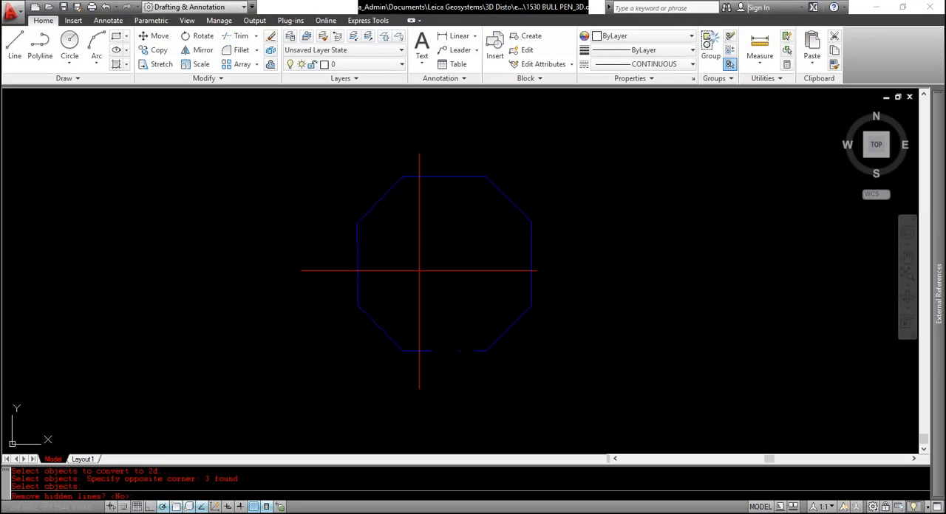
key(Return)
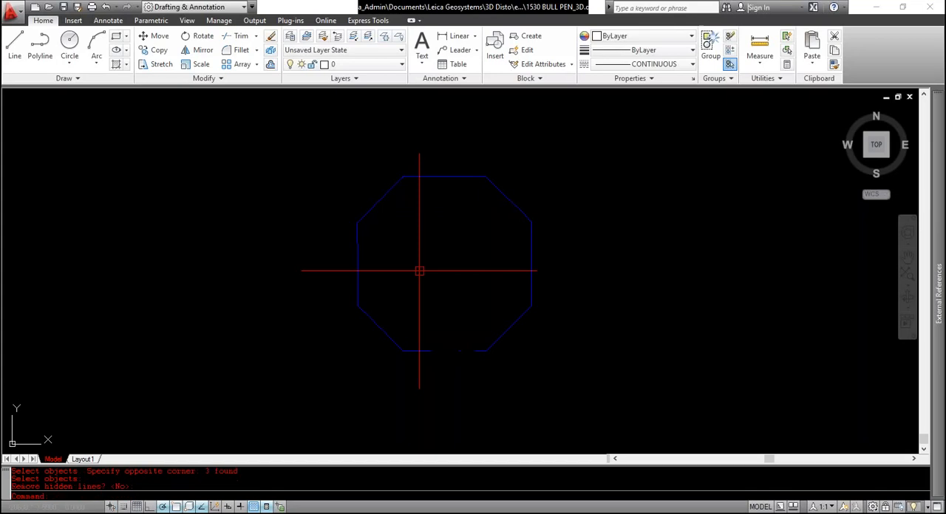
Orbit the flattened octagon to a low front angle and examine whether it lies in one plane
text(orbit)
key(Return)
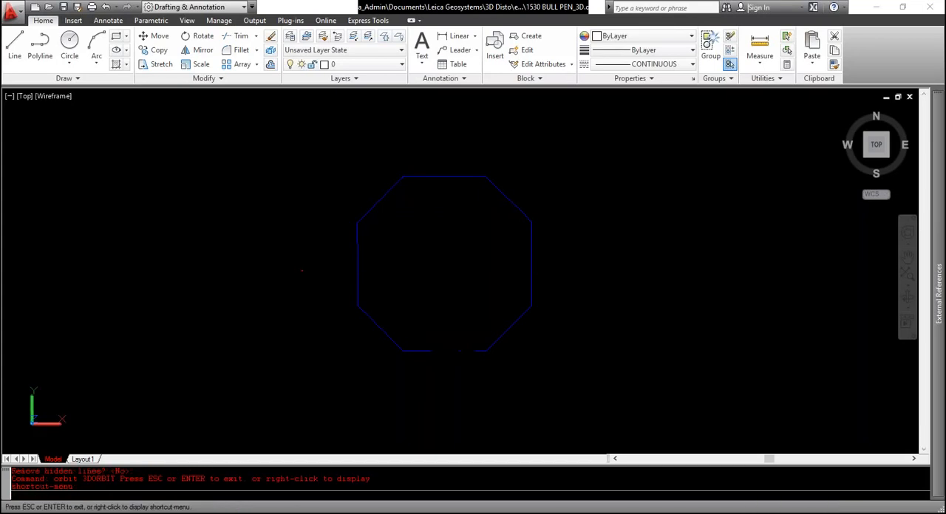
drag(422, 293, 443, 253)
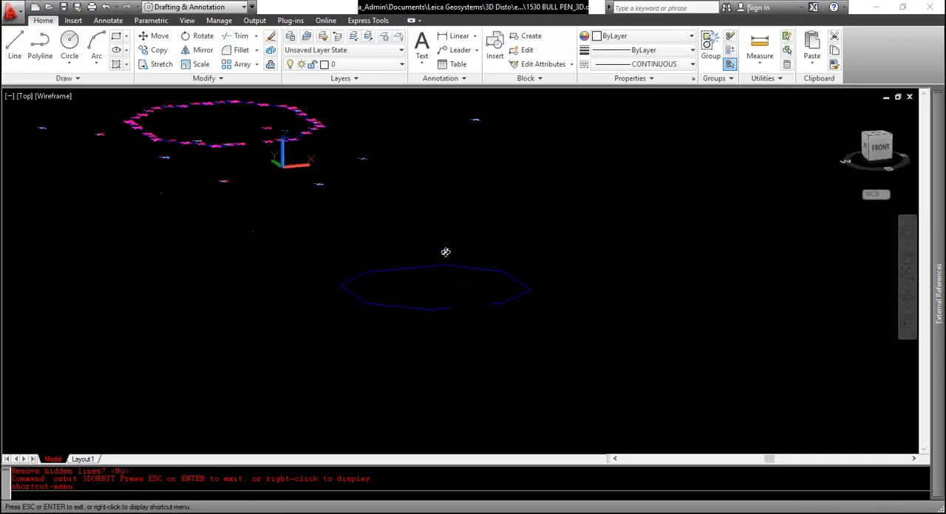
key(Escape)
scroll(443, 270, up, 6)
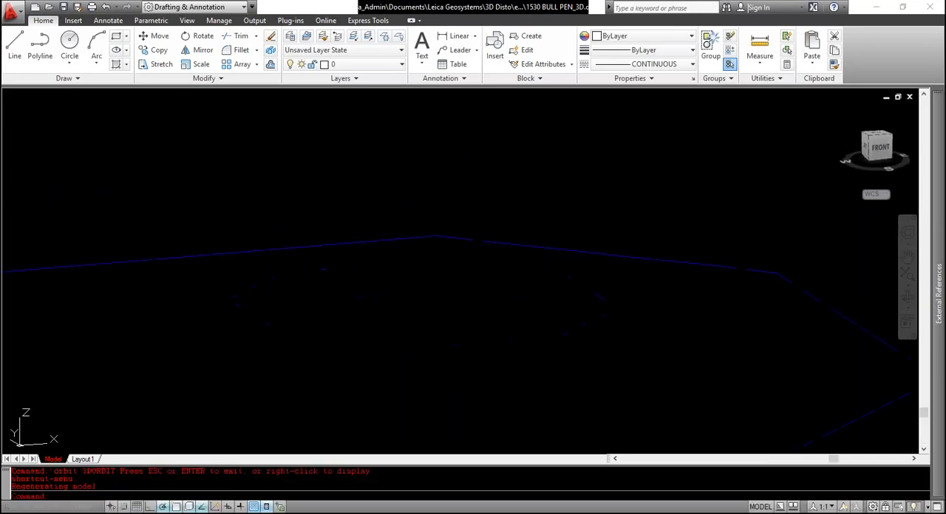
key(Escape)
key(Escape)
key(Escape)
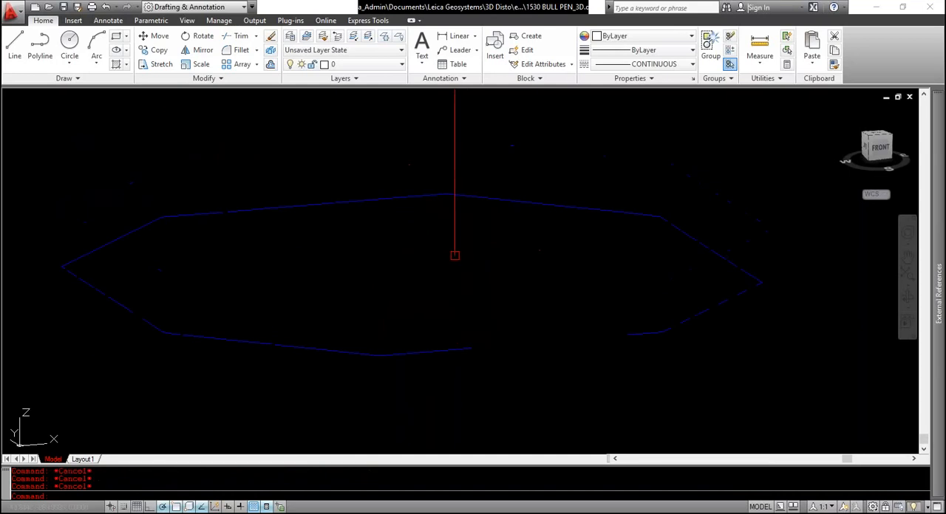
Identify the coordinates of several points around the flattened octagon with the ID command to check their Z values
text(id)
key(Return)
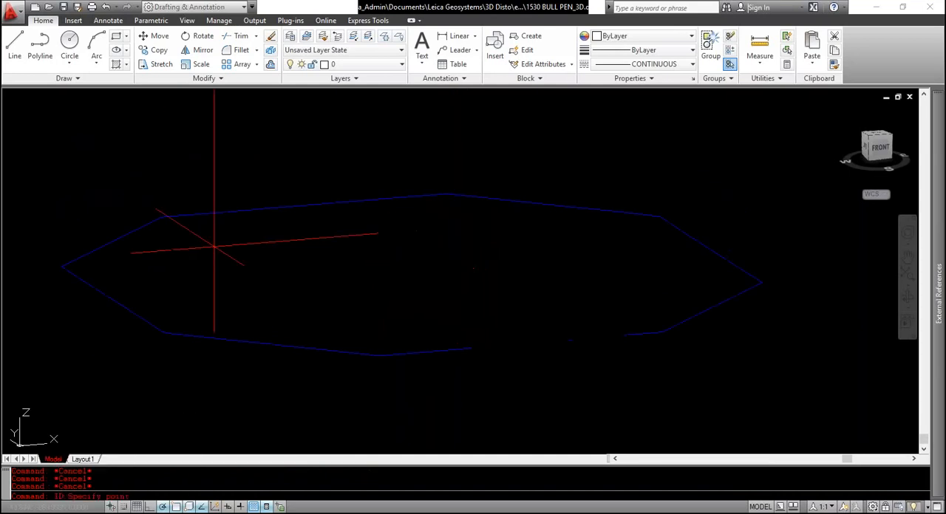
click(125, 305)
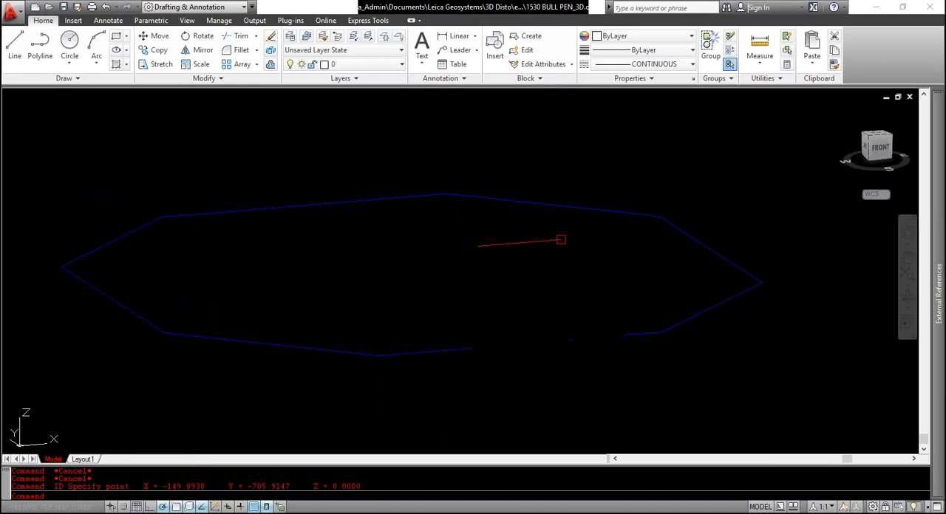
key(Return)
click(602, 214)
key(Return)
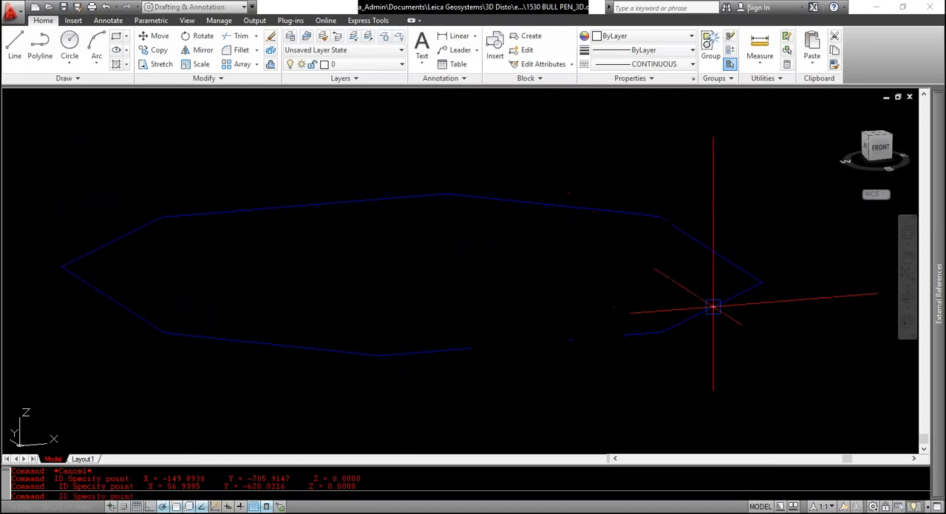
click(710, 309)
key(Return)
click(294, 210)
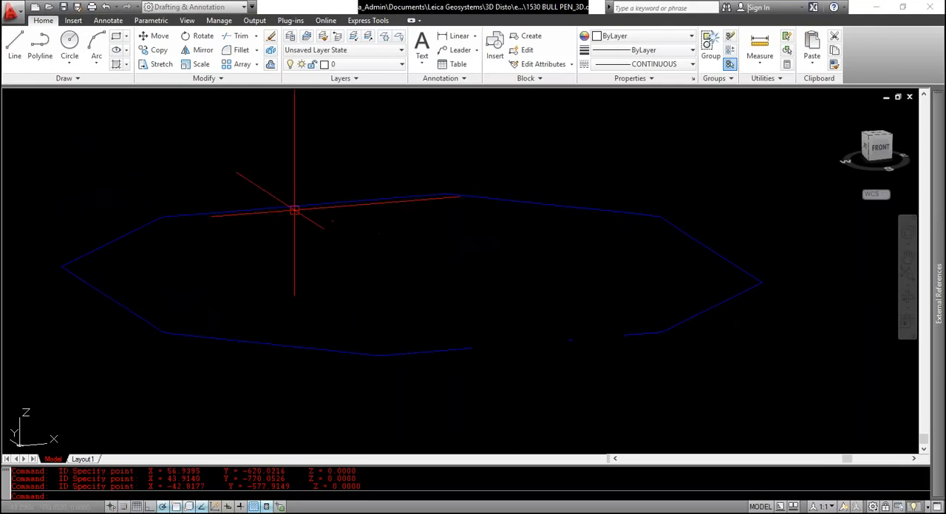
key(Escape)
Identify the coordinates of several points around the original 3D outline to compare their Z values
scroll(308, 261, down, 10)
scroll(306, 251, up, 12)
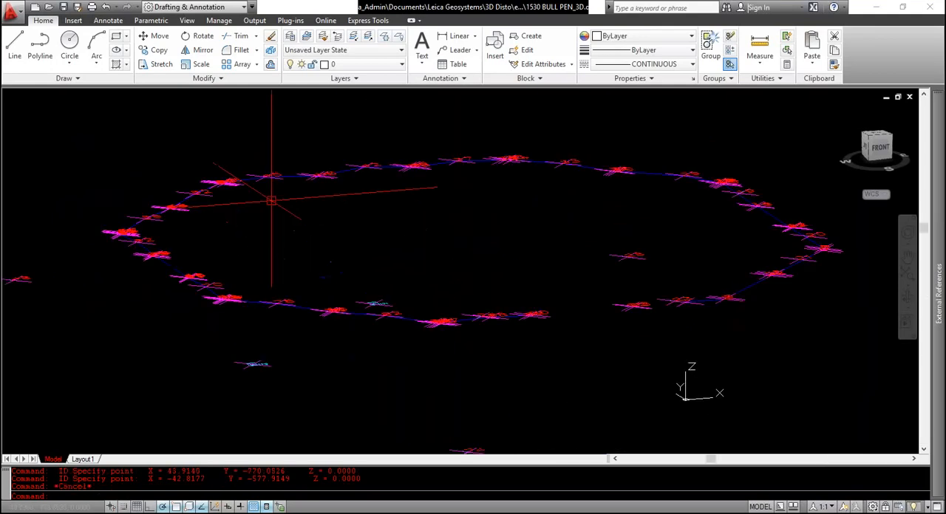
key(Return)
click(299, 305)
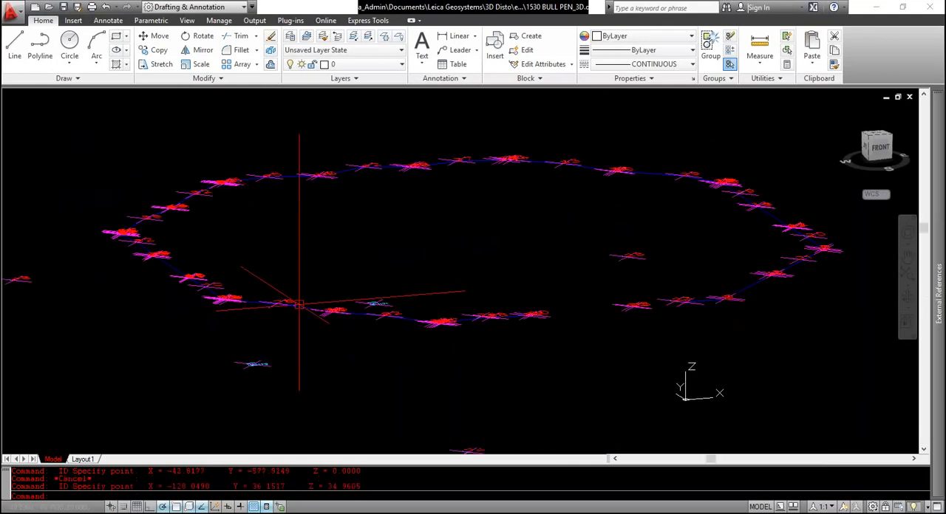
key(Return)
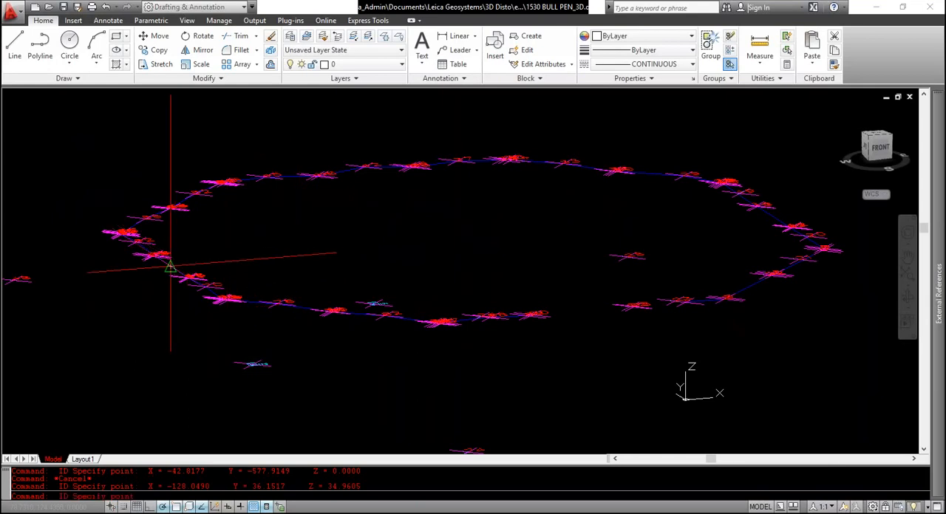
click(171, 267)
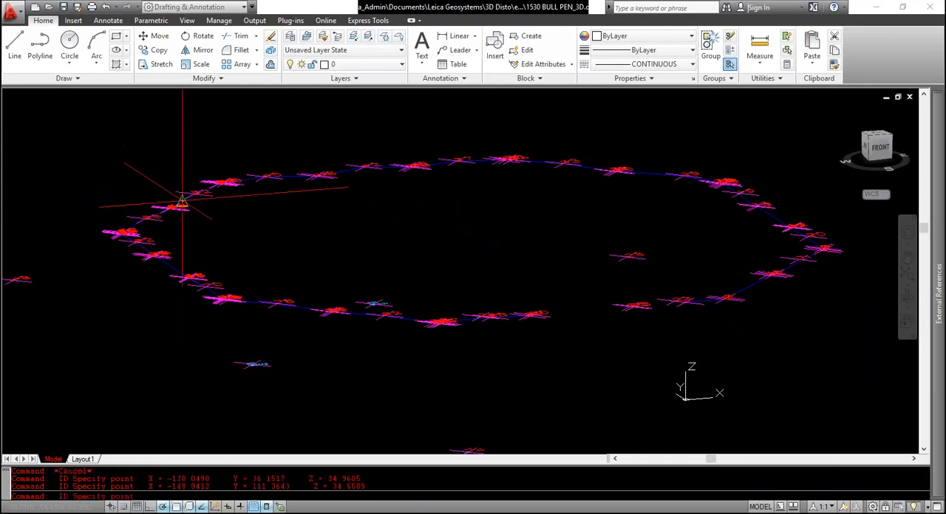
key(Return)
click(291, 180)
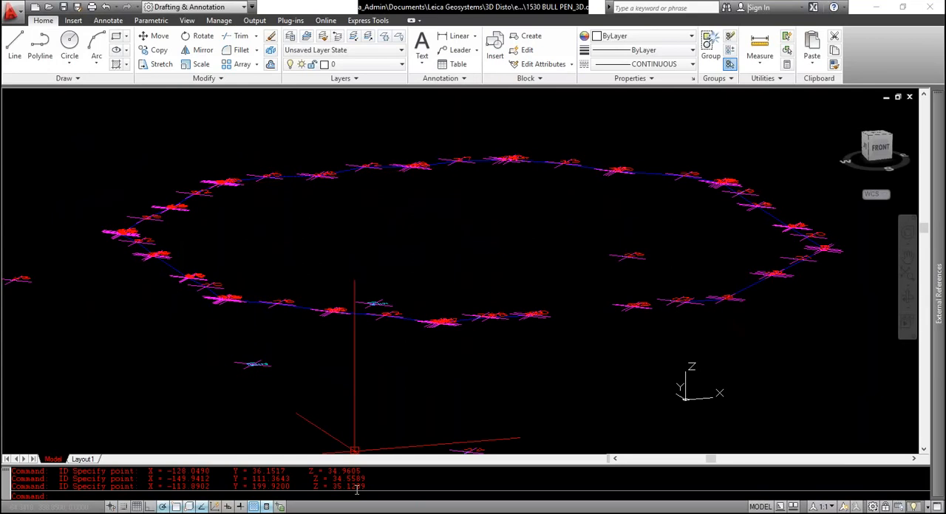
key(Return)
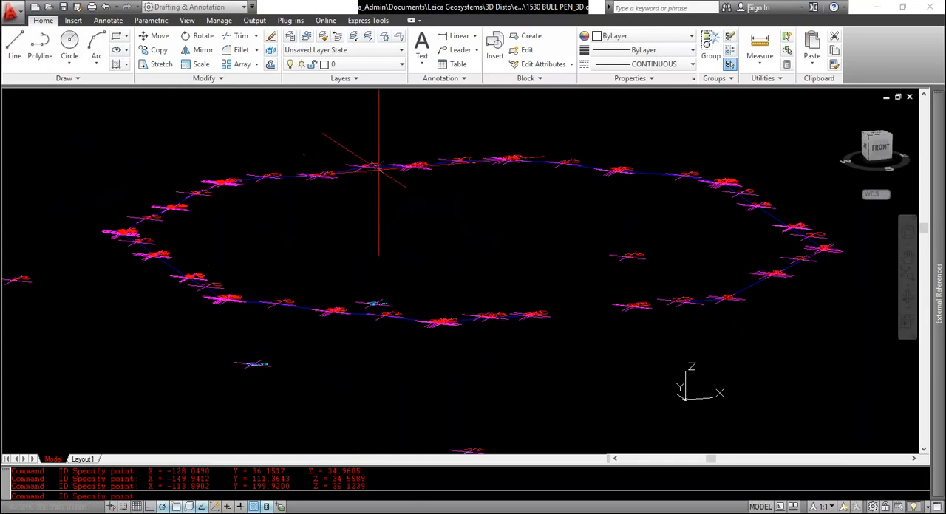
click(395, 167)
key(Return)
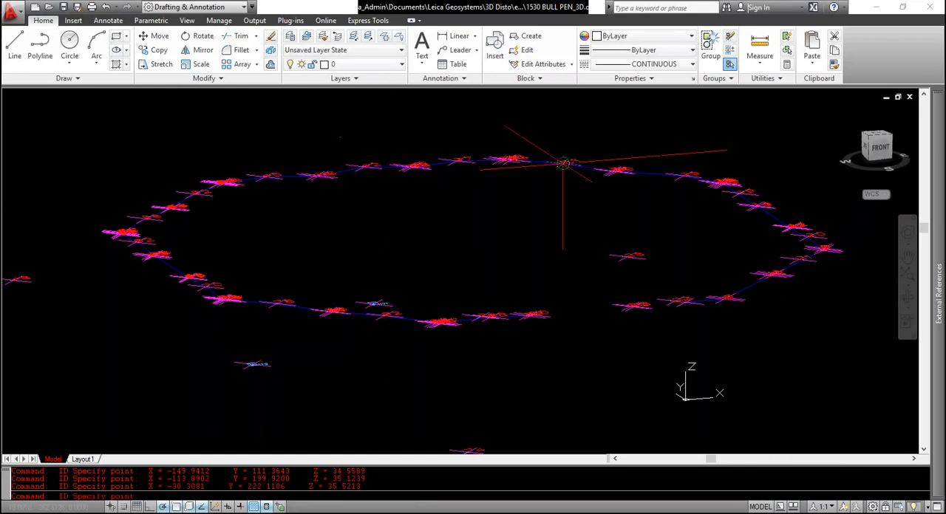
click(587, 164)
key(Return)
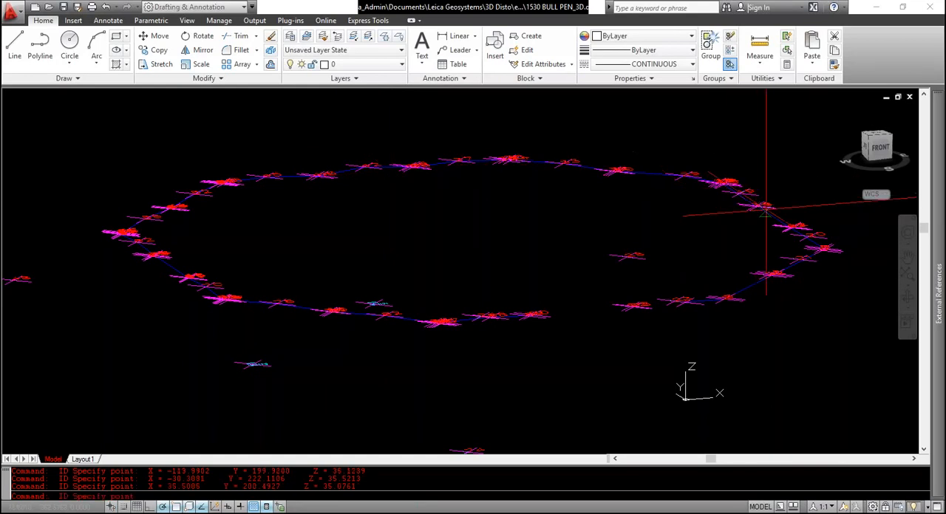
click(772, 218)
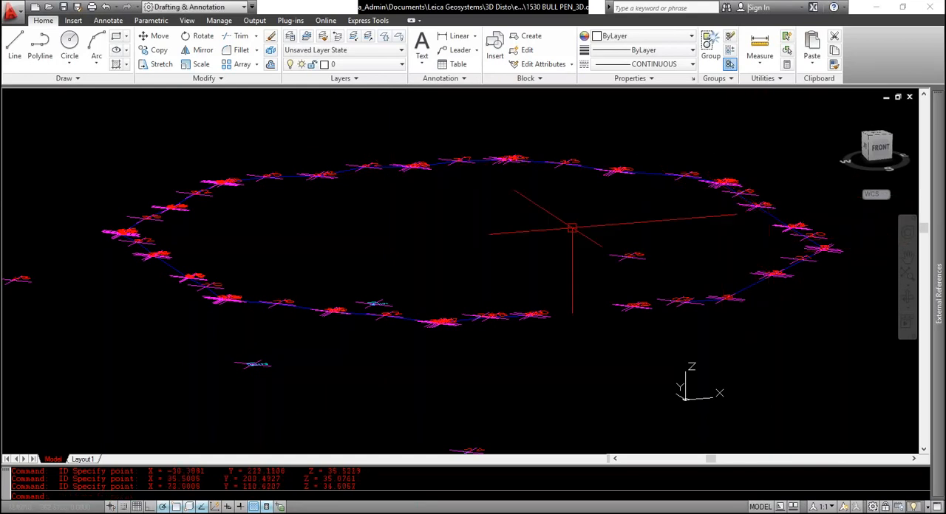
scroll(569, 224, down, 5)
key(Escape)
Return to the top view and centre the flattened octagon
scroll(620, 288, down, 2)
scroll(634, 295, up, 6)
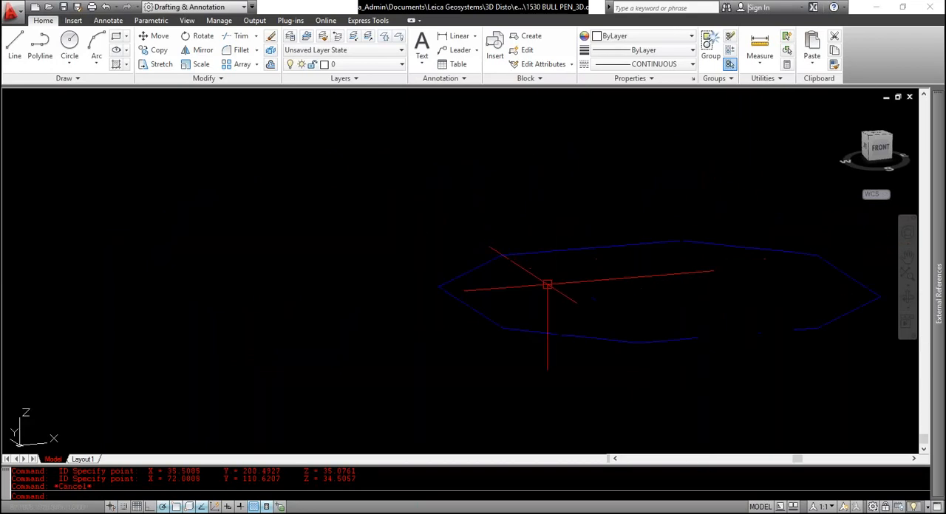
scroll(397, 277, down, 4)
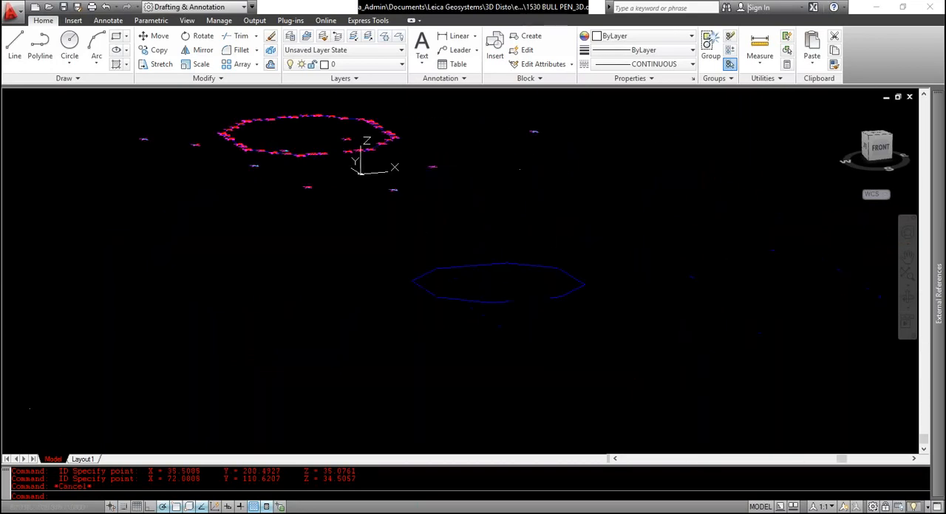
click(879, 138)
scroll(460, 384, up, 6)
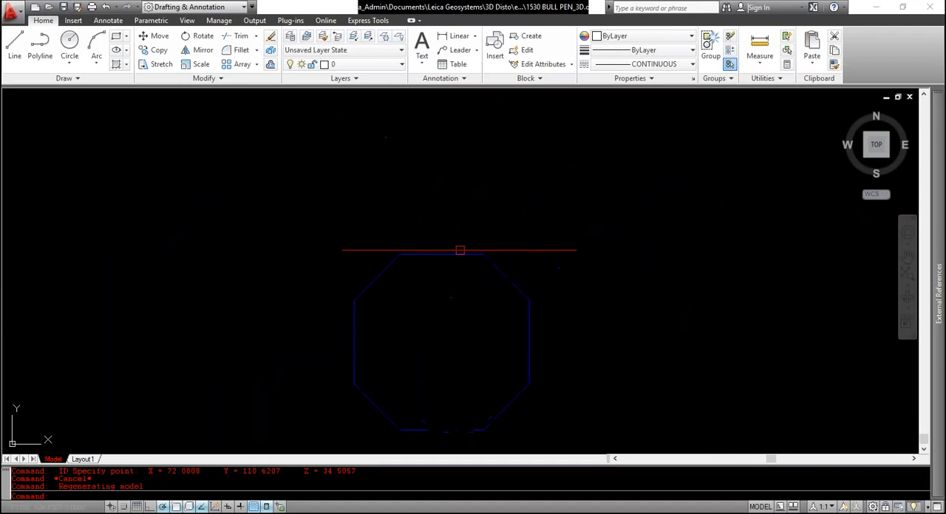
middle_drag(461, 296, 443, 243)
key(Escape)
key(Escape)
Try to join all parts of the flattened octagon with a multiple polyline edit
text(pedi)
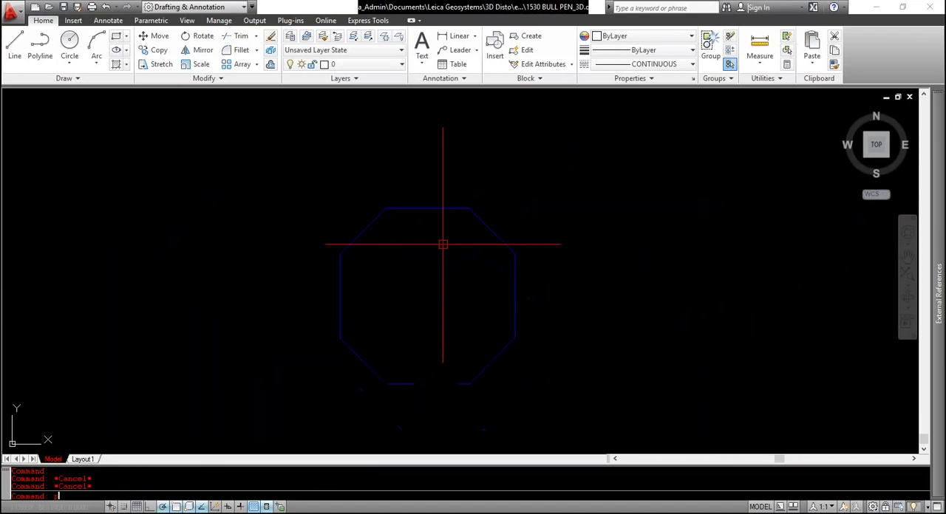
text(t)
key(Return)
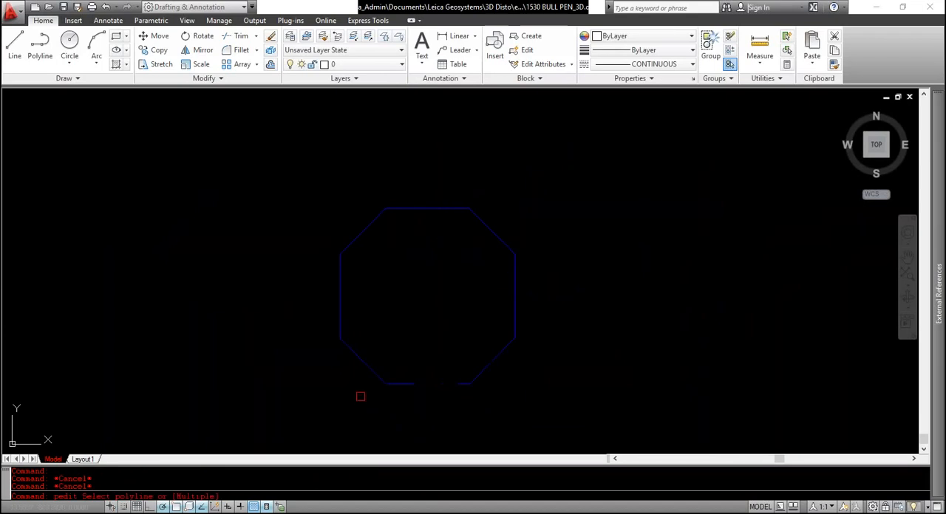
text(m)
key(Return)
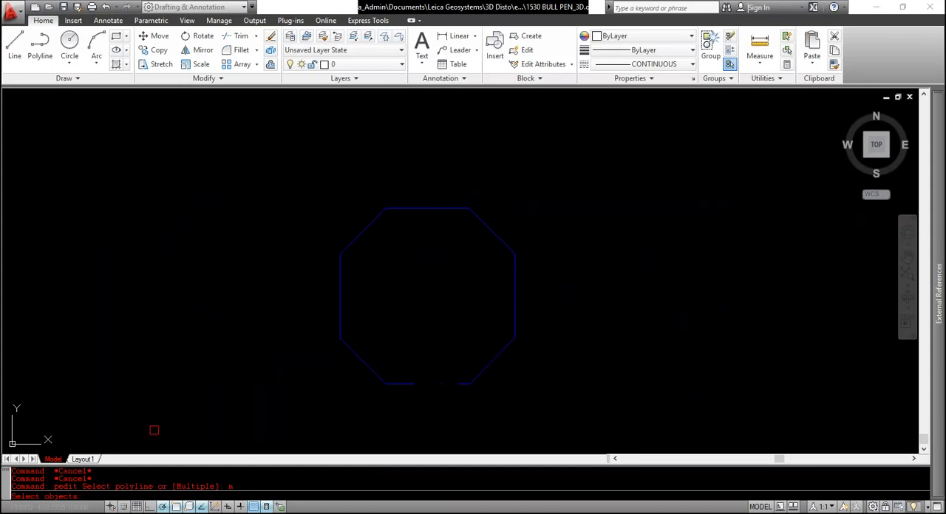
click(271, 161)
click(560, 405)
key(Return)
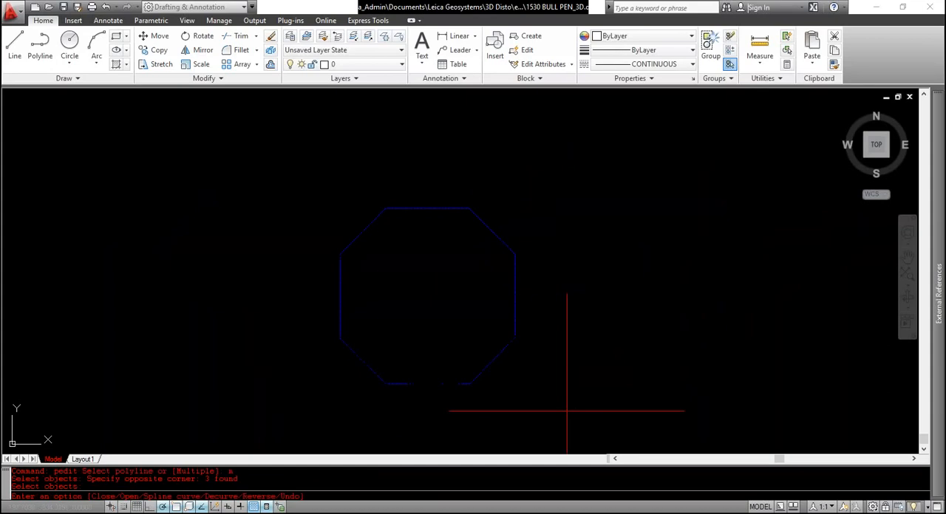
text(j)
key(Return)
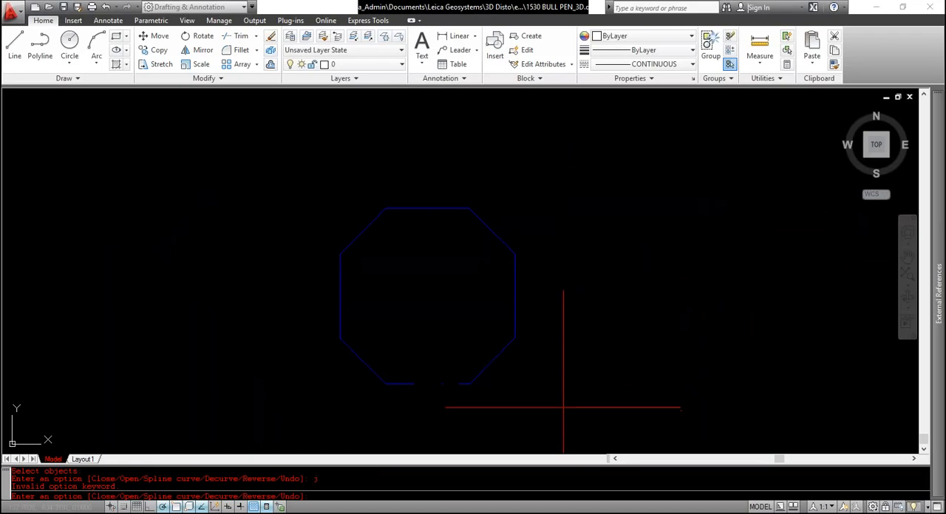
key(Escape)
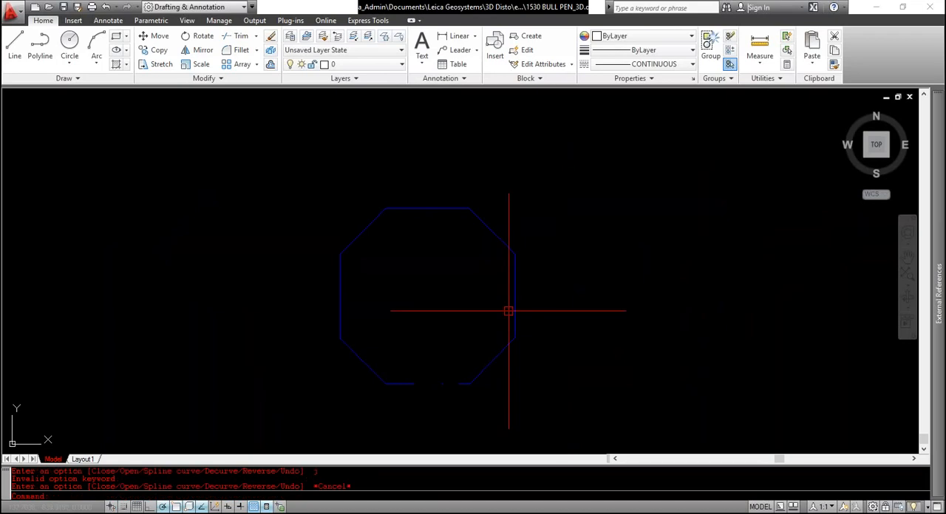
Select a part of the flattened octagon to check its object type and extent
click(514, 337)
mouse_move(513, 339)
key(Escape)
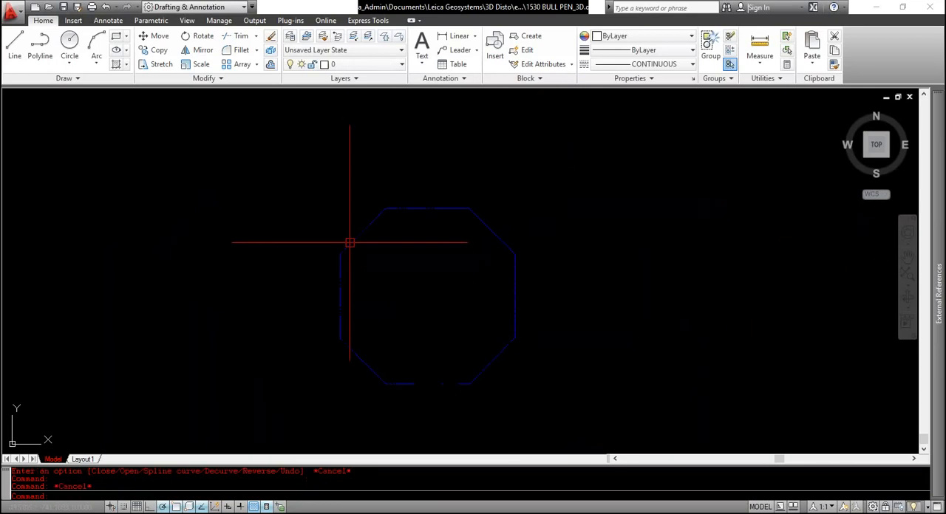
click(351, 244)
mouse_move(351, 246)
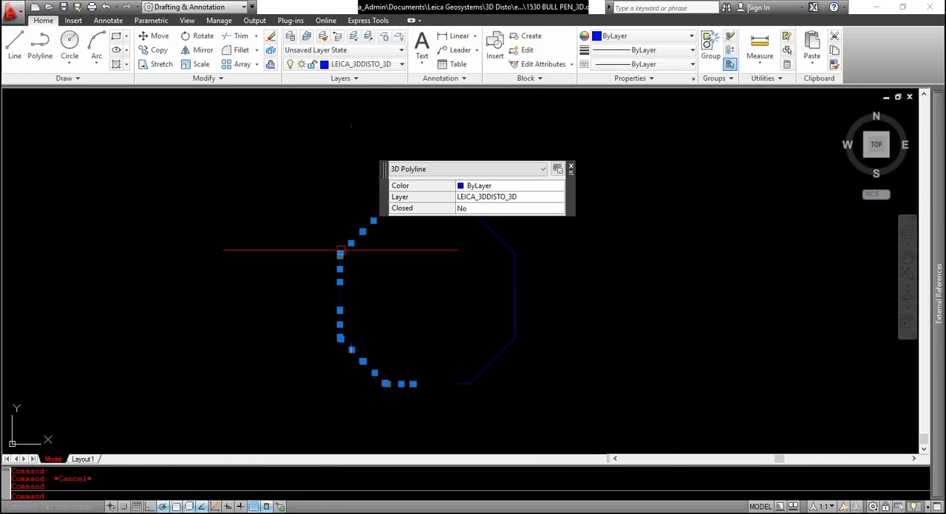
key(Escape)
Explode all the 3D polylines of the flattened octagon into separate lines
click(293, 190)
click(556, 365)
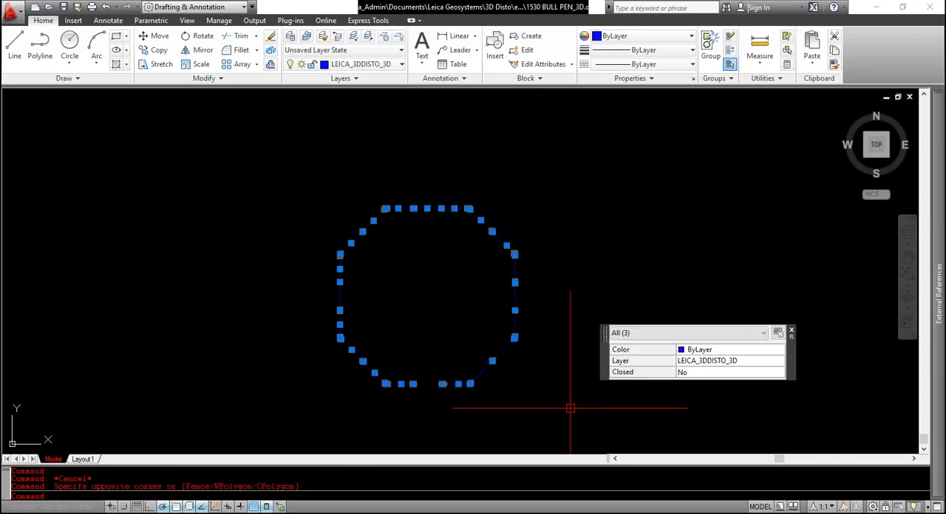
text(x)
key(Return)
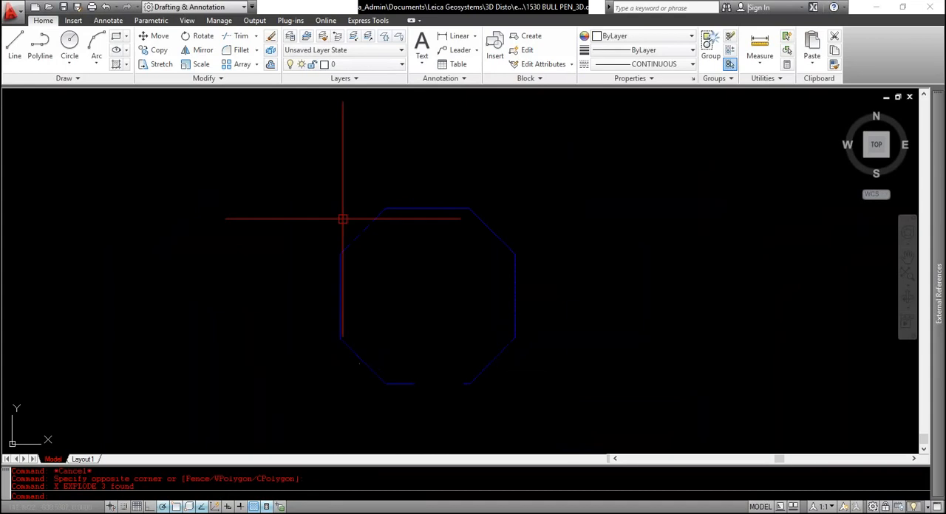
Select the whole exploded octagon to check the object type of its segments, then clear the selection
click(302, 164)
click(608, 405)
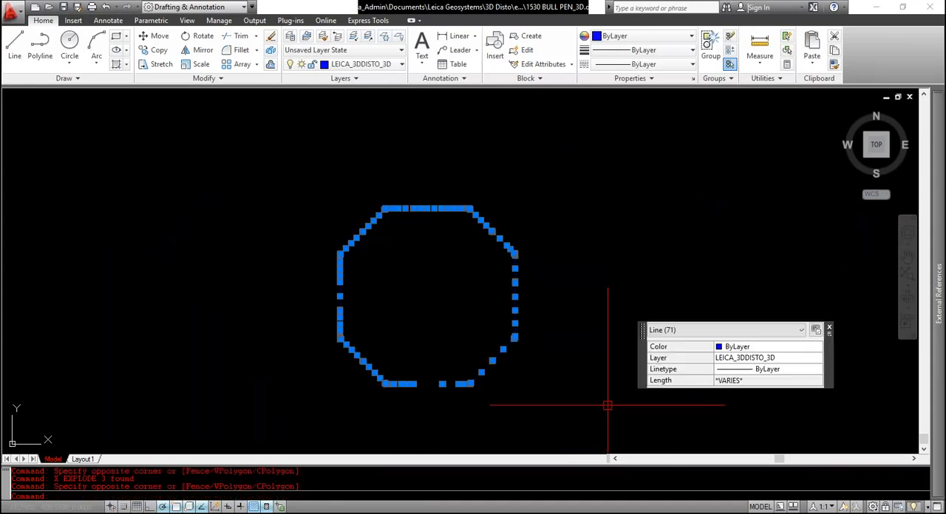
key(Escape)
click(283, 180)
click(575, 412)
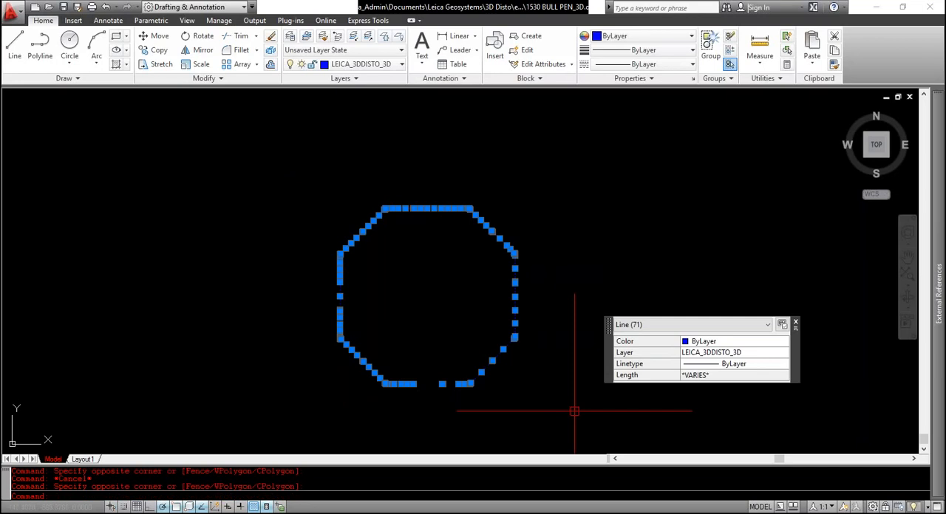
key(Escape)
Convert all the exploded octagon's lines to polylines and join them with PEDIT Multiple, using a fuzz distance of 20
text(pedi)
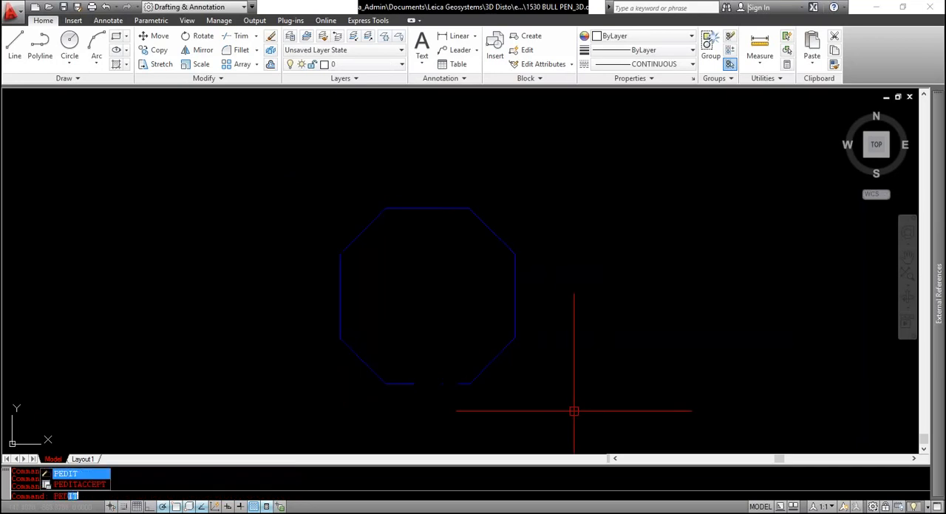
key(Return)
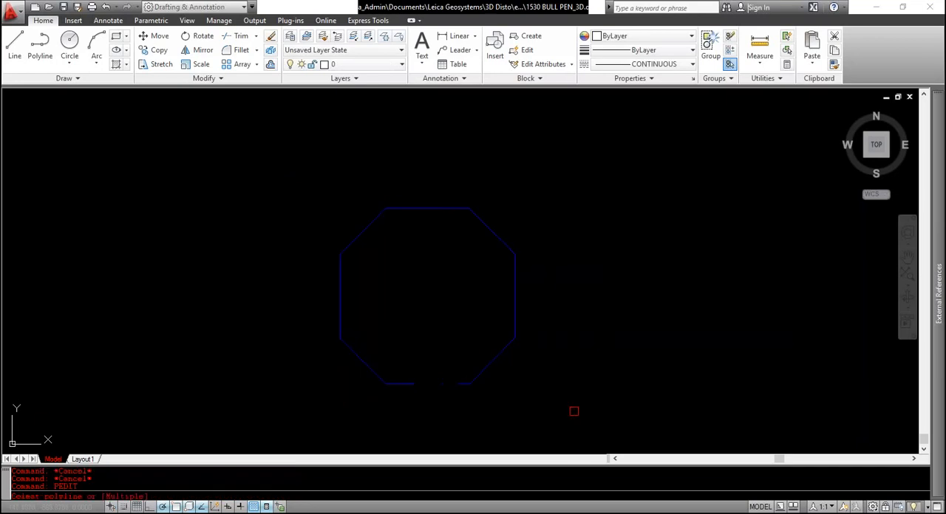
text(m)
key(Return)
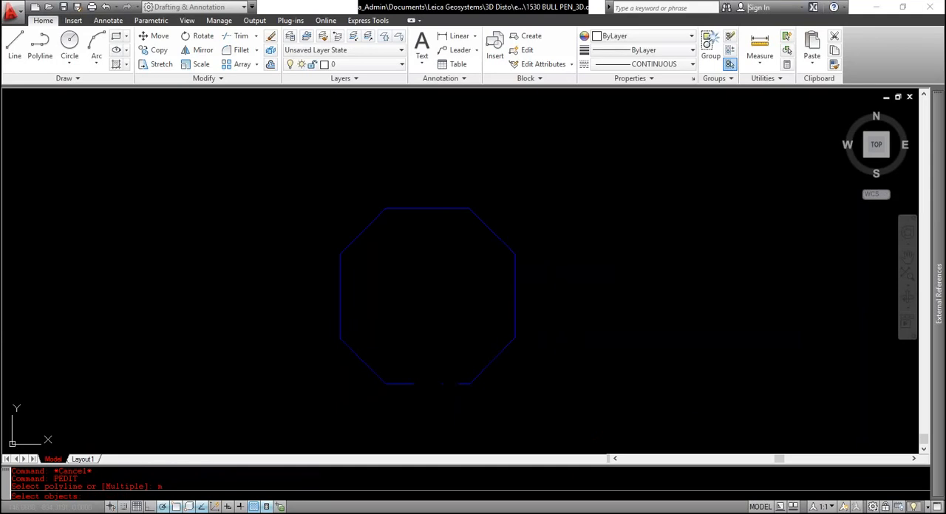
click(580, 423)
click(230, 155)
key(Return)
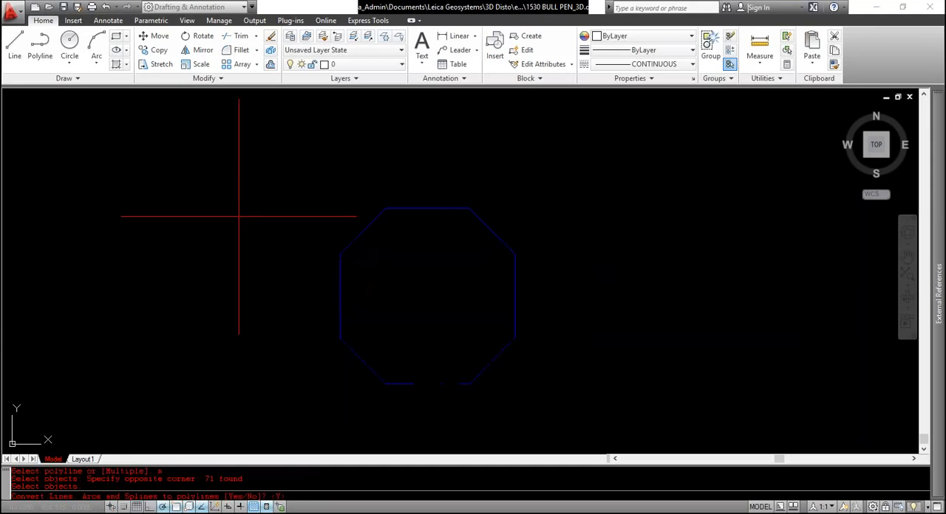
key(Return)
text(j)
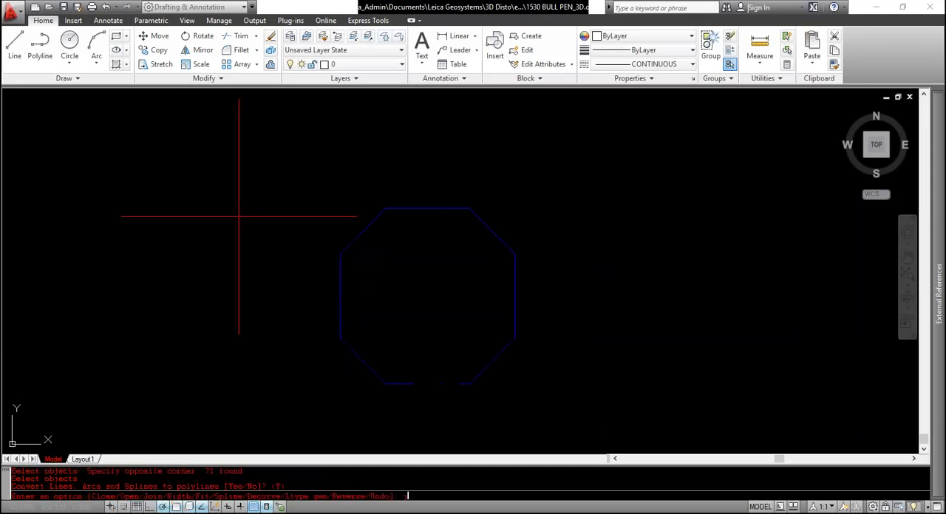
key(Return)
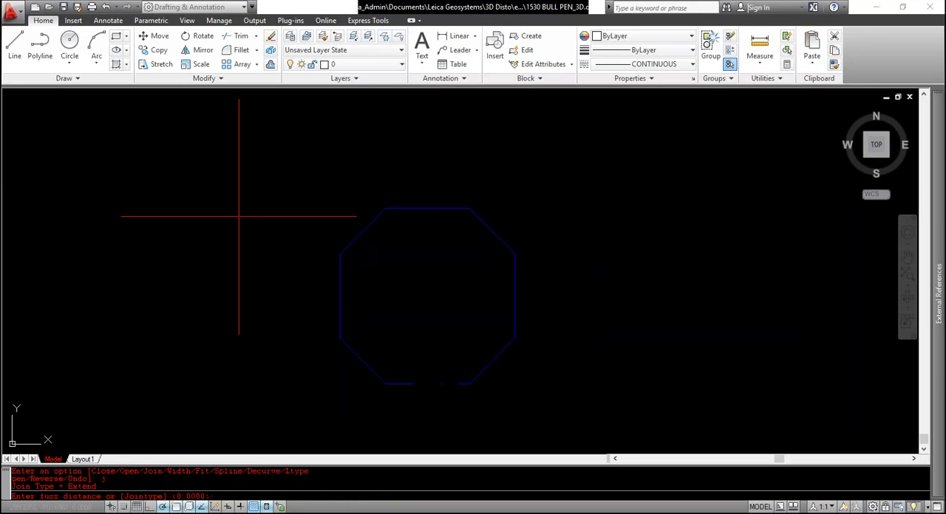
text(20)
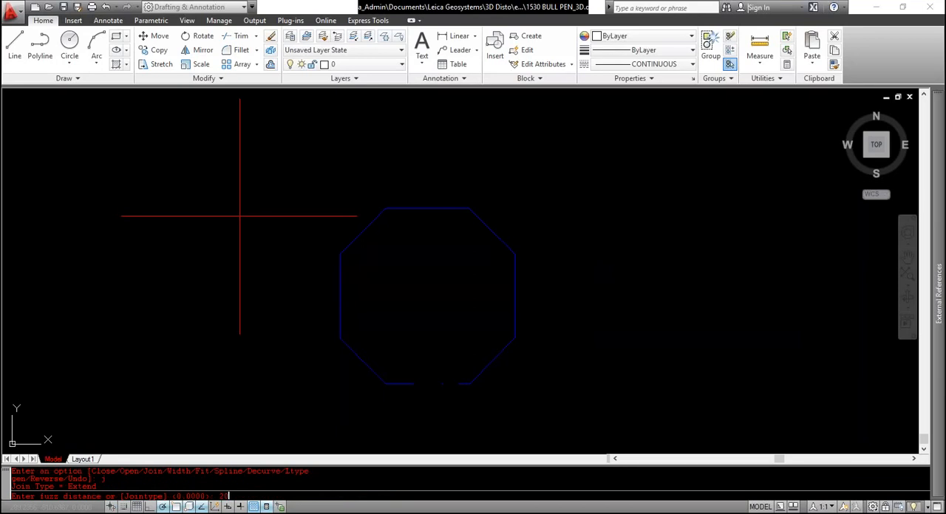
key(Return)
scroll(447, 362, up, 6)
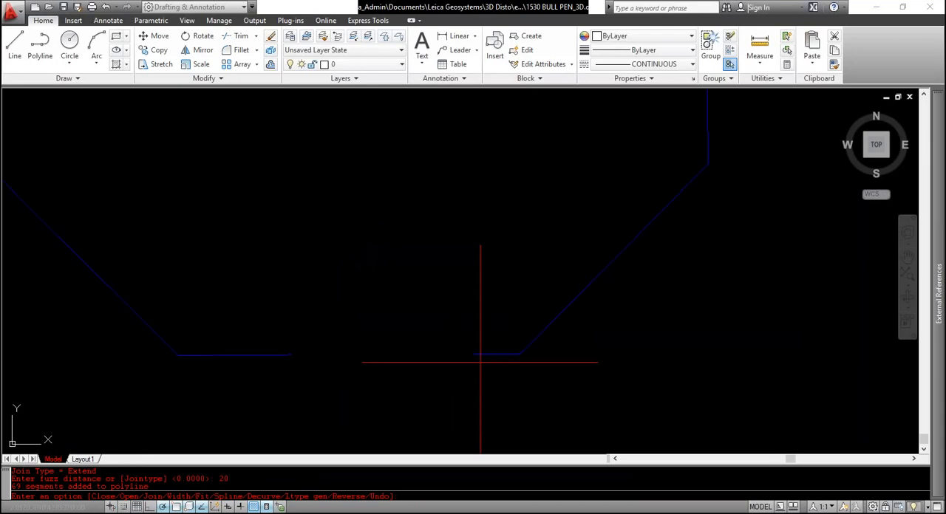
scroll(480, 362, down, 4)
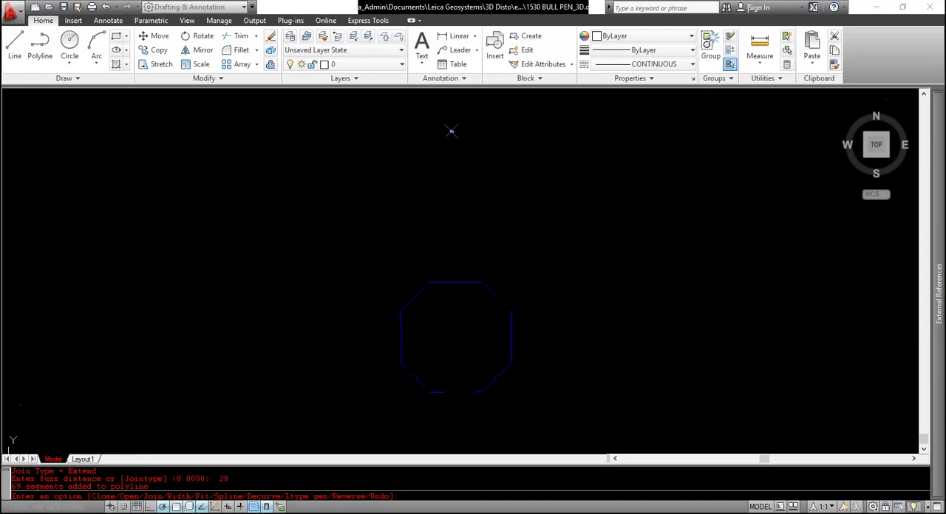
scroll(460, 289, up, 3)
key(Escape)
Select the joined octagon to check that it is a single polyline, then clear the selection
click(464, 284)
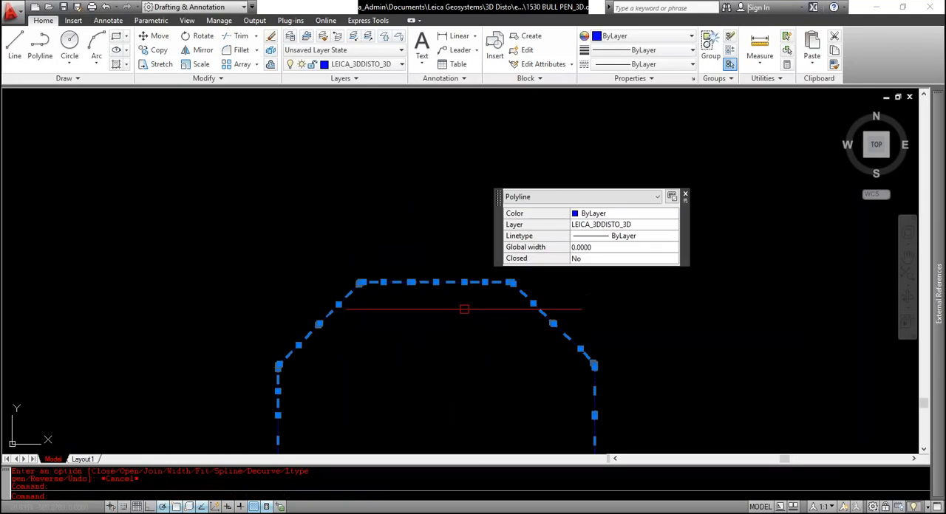
scroll(444, 317, down, 4)
key(Escape)
scroll(443, 370, up, 3)
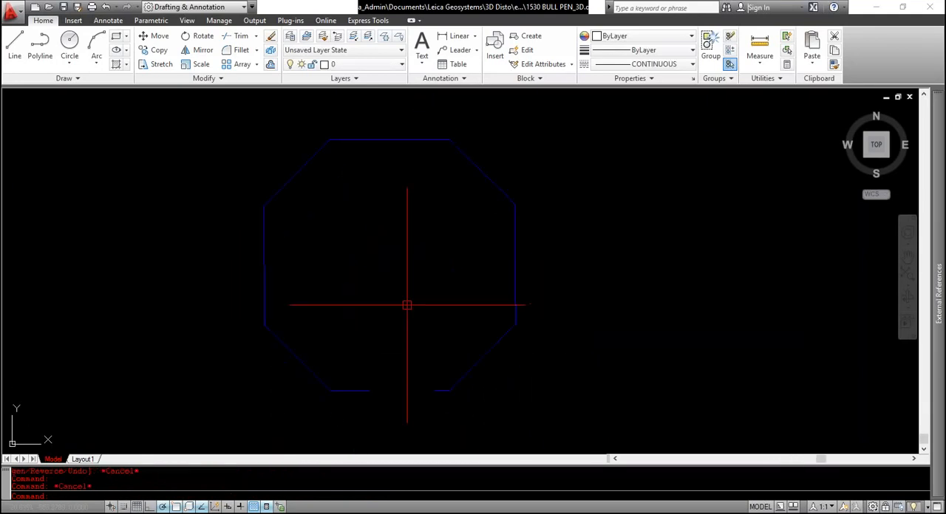
middle_drag(406, 303, 420, 332)
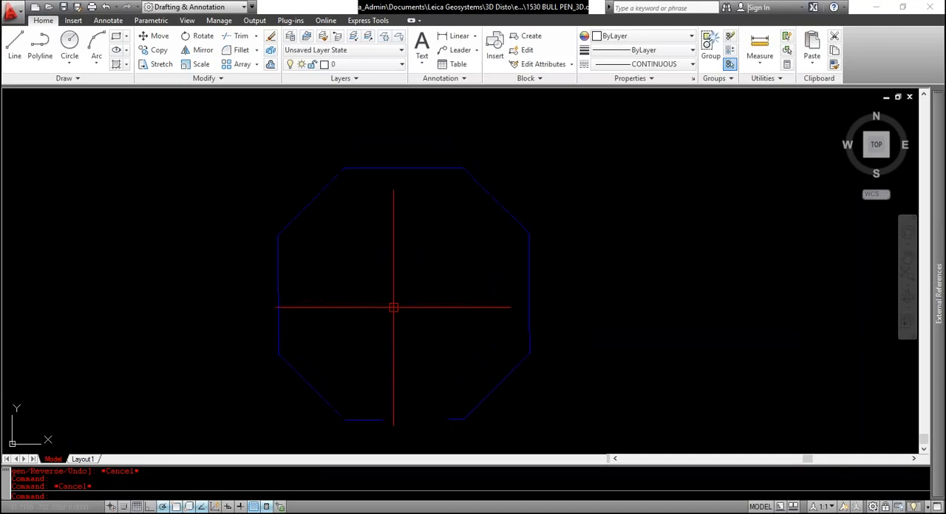